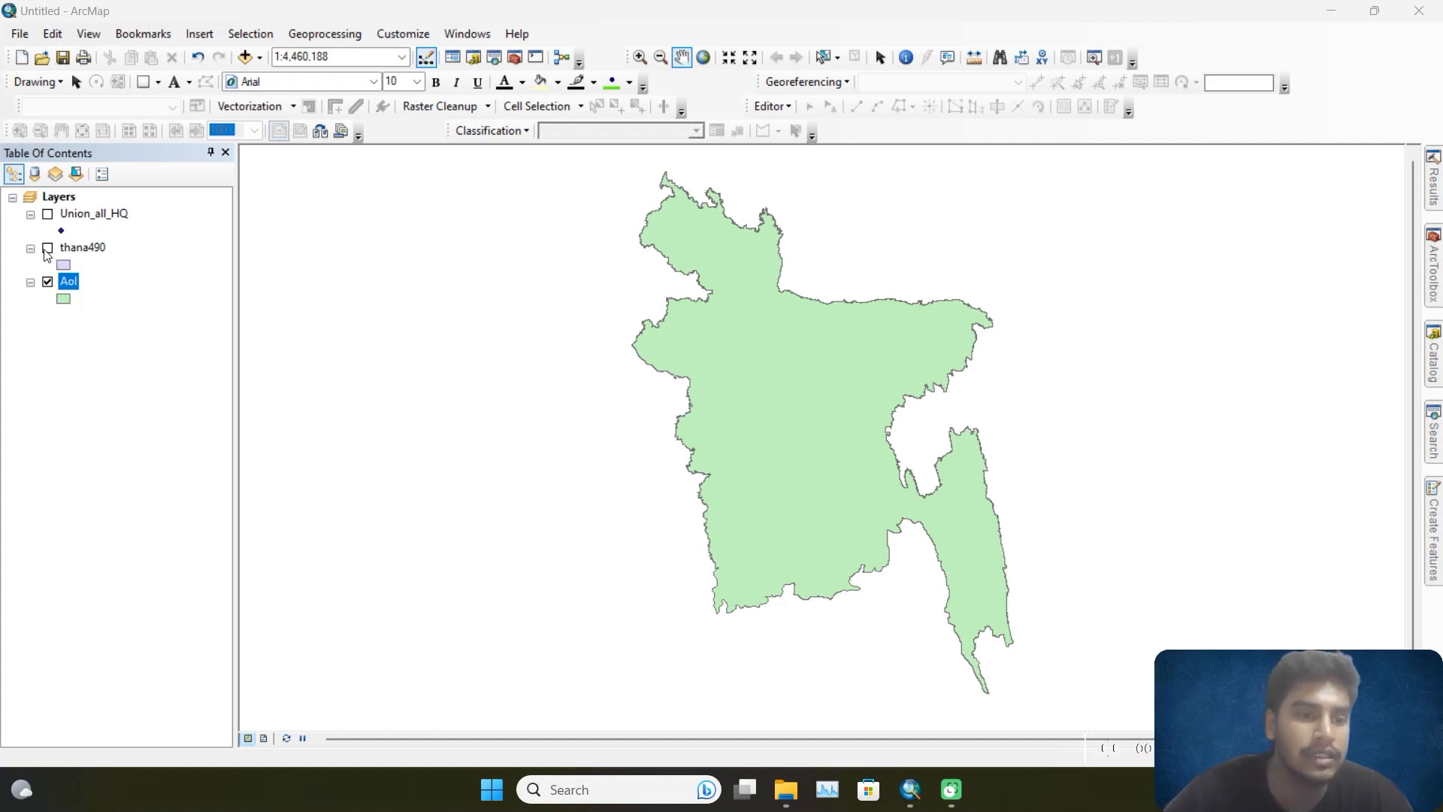
Make the thana490 and Union_all_HQ layers visible on the map.
{"action": "left_click", "coordinate": [47, 249]}
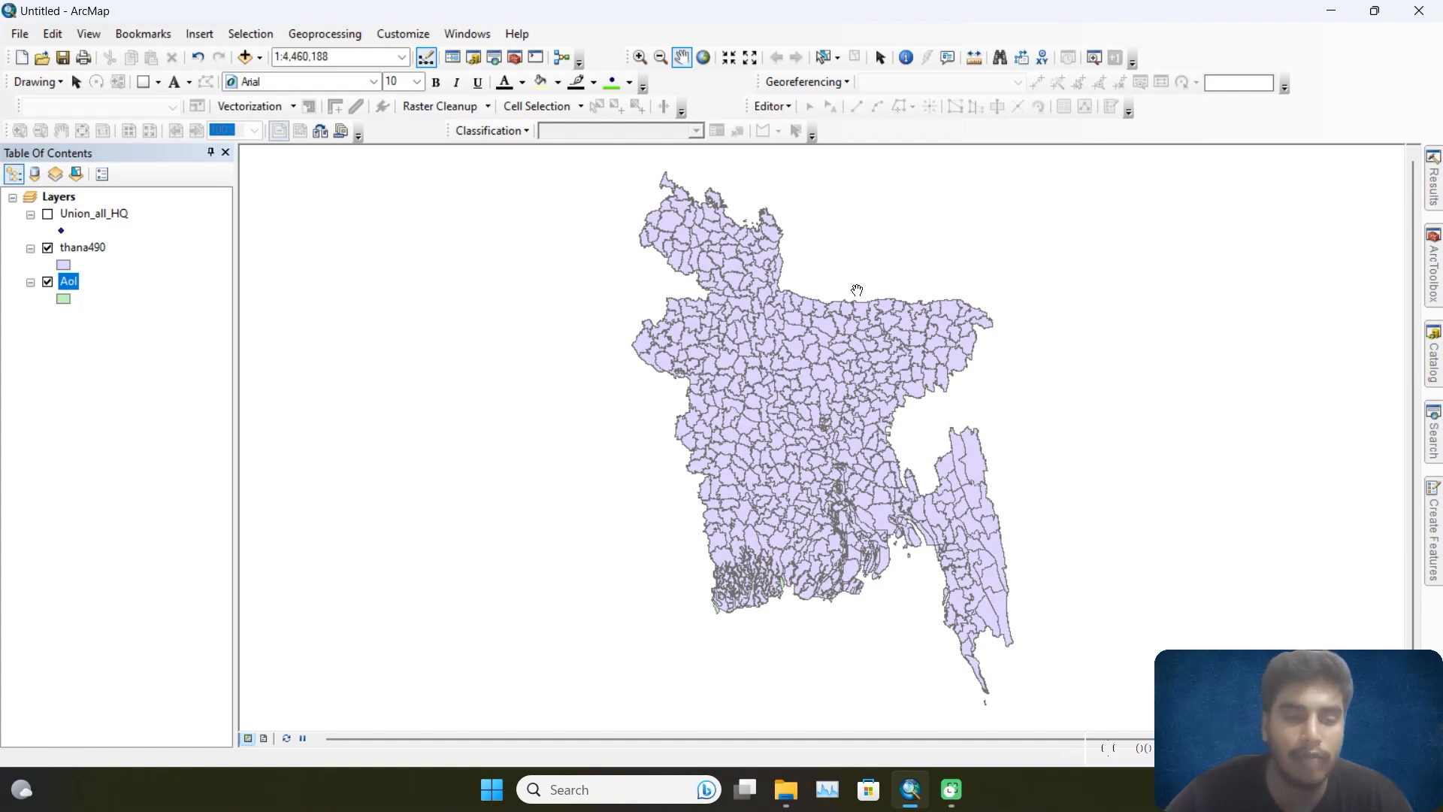
{"action": "left_click", "coordinate": [47, 216]}
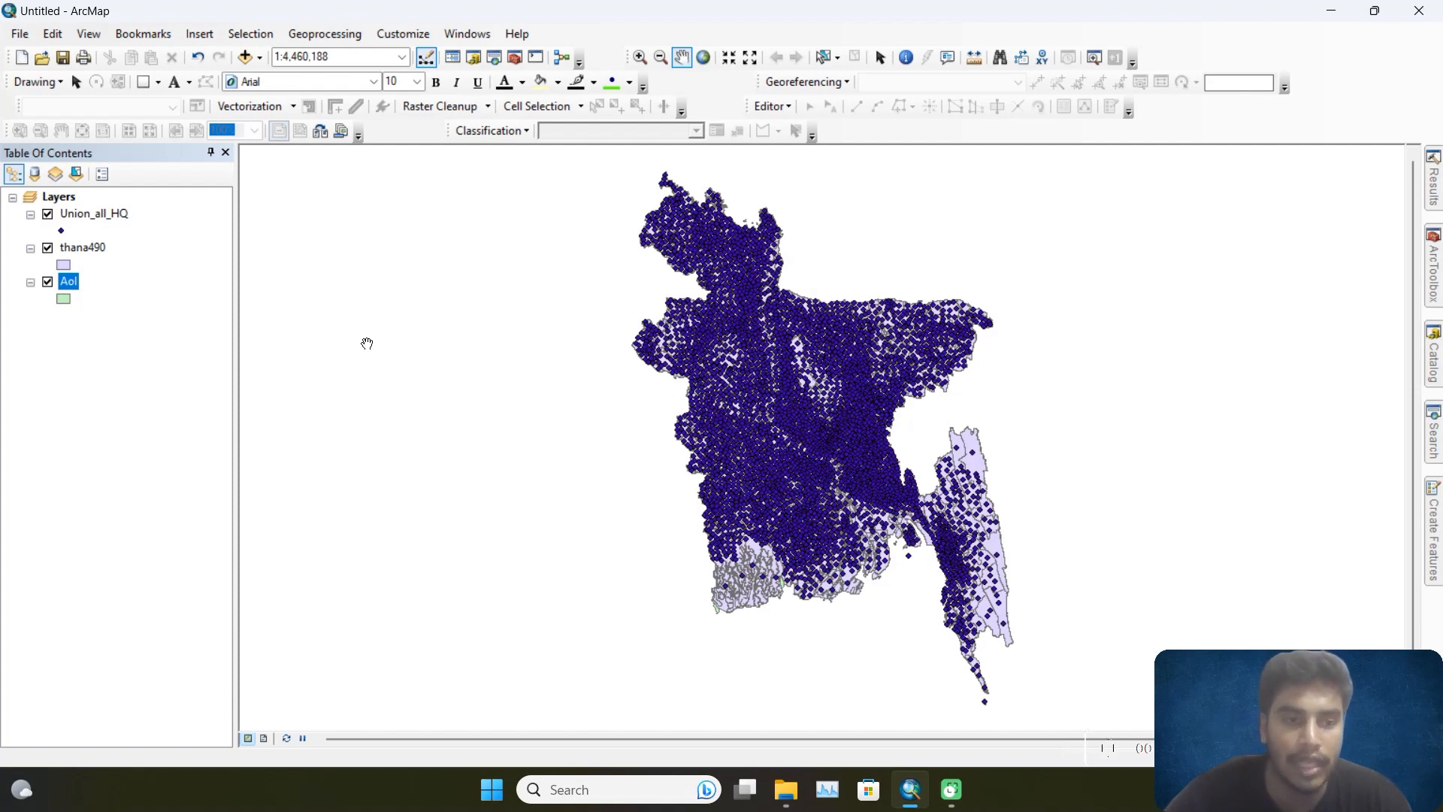
Review the fields in the Union_all_HQ attribute table through to its last columns, and close the table.
{"action": "right_click", "coordinate": [104, 222]}
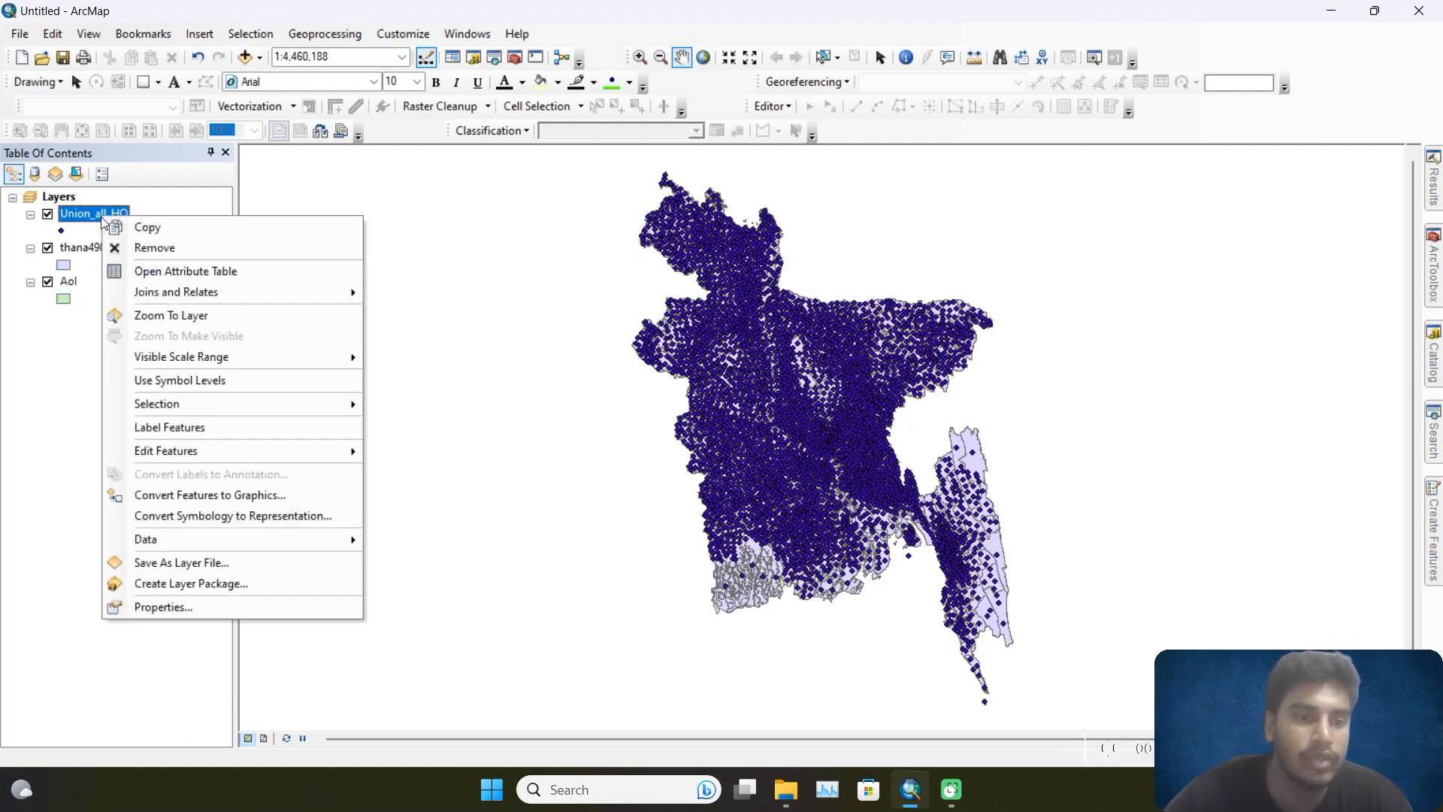
{"action": "left_click", "coordinate": [185, 264]}
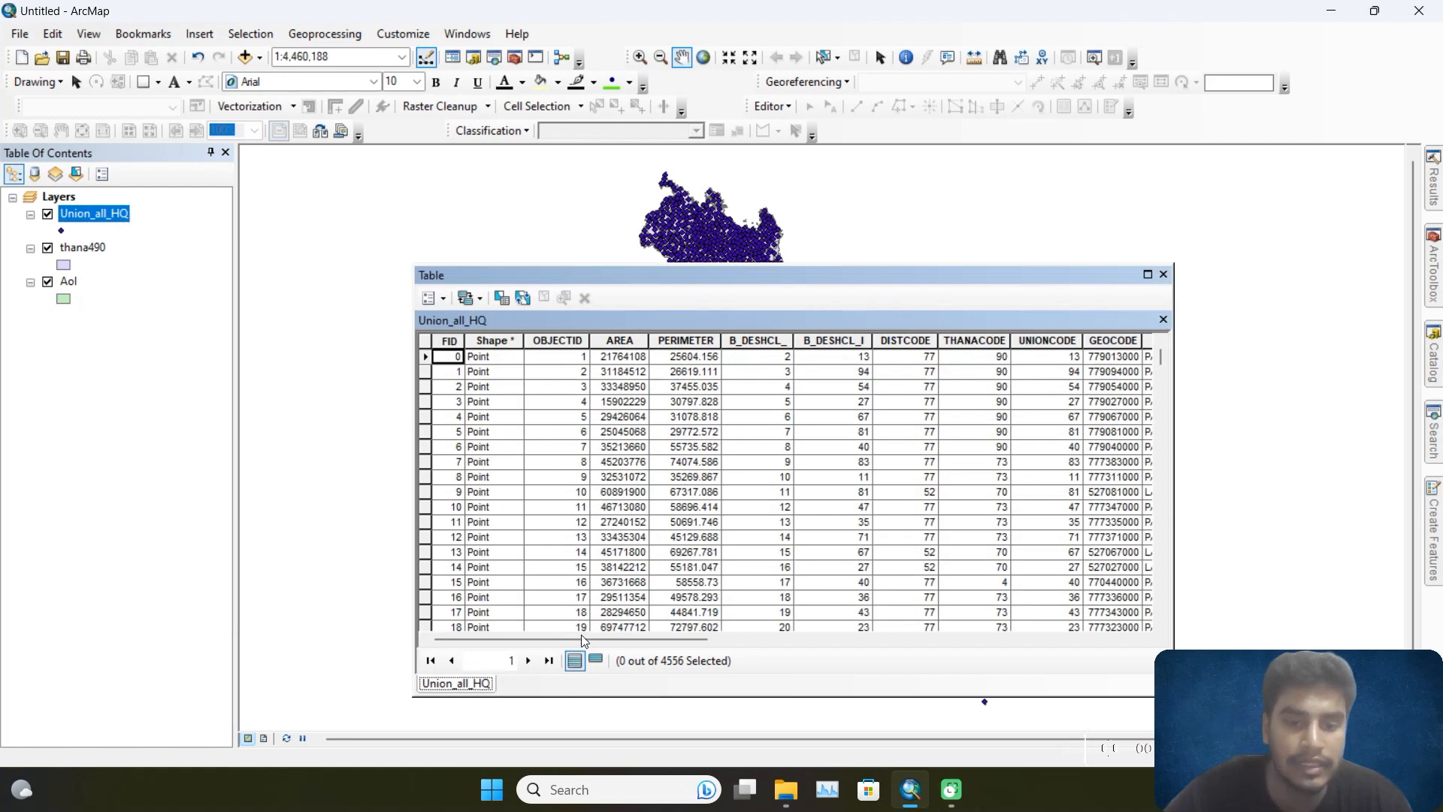
{"action": "left_click_drag", "start_coordinate": [583, 640], "coordinate": [1063, 657]}
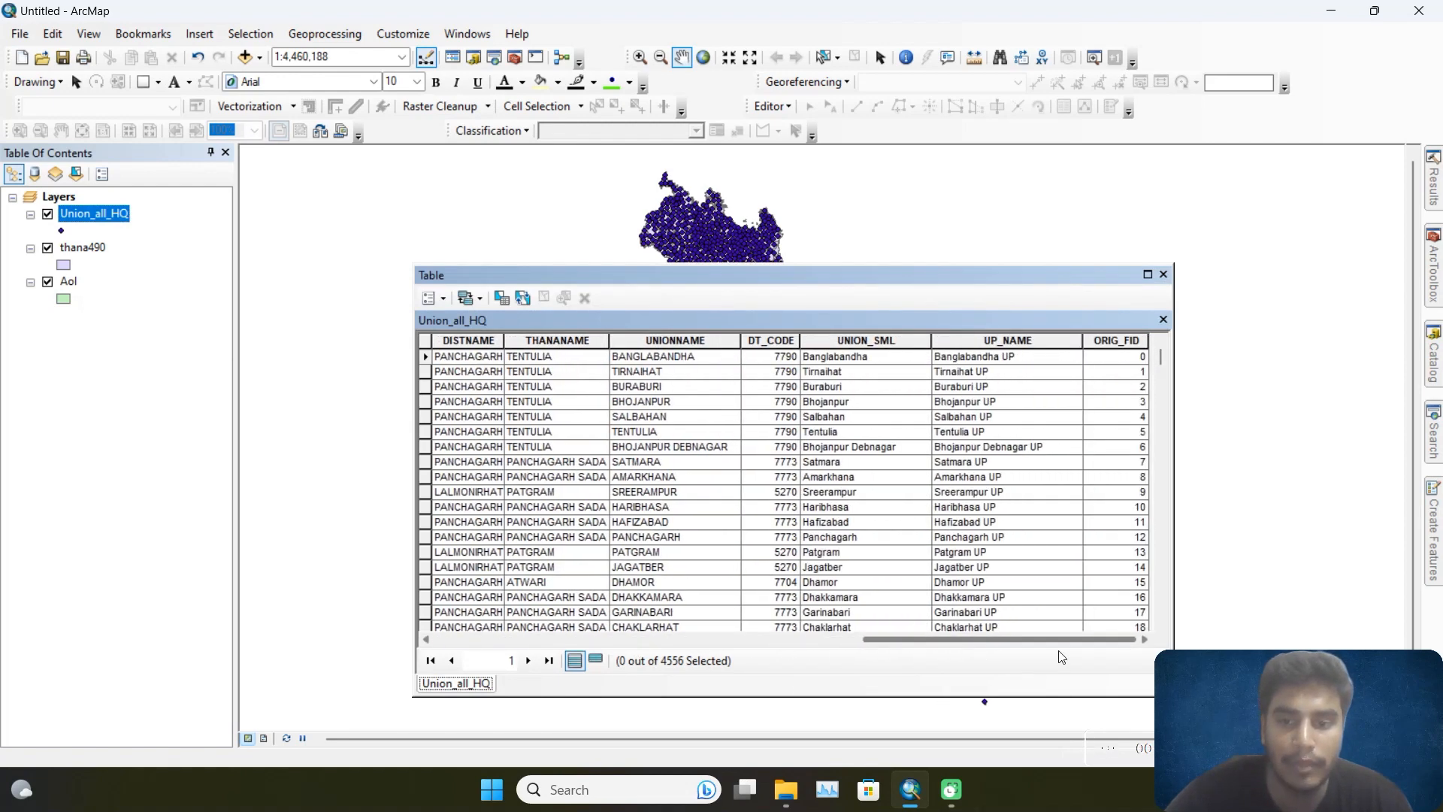
{"action": "left_click", "coordinate": [1164, 275]}
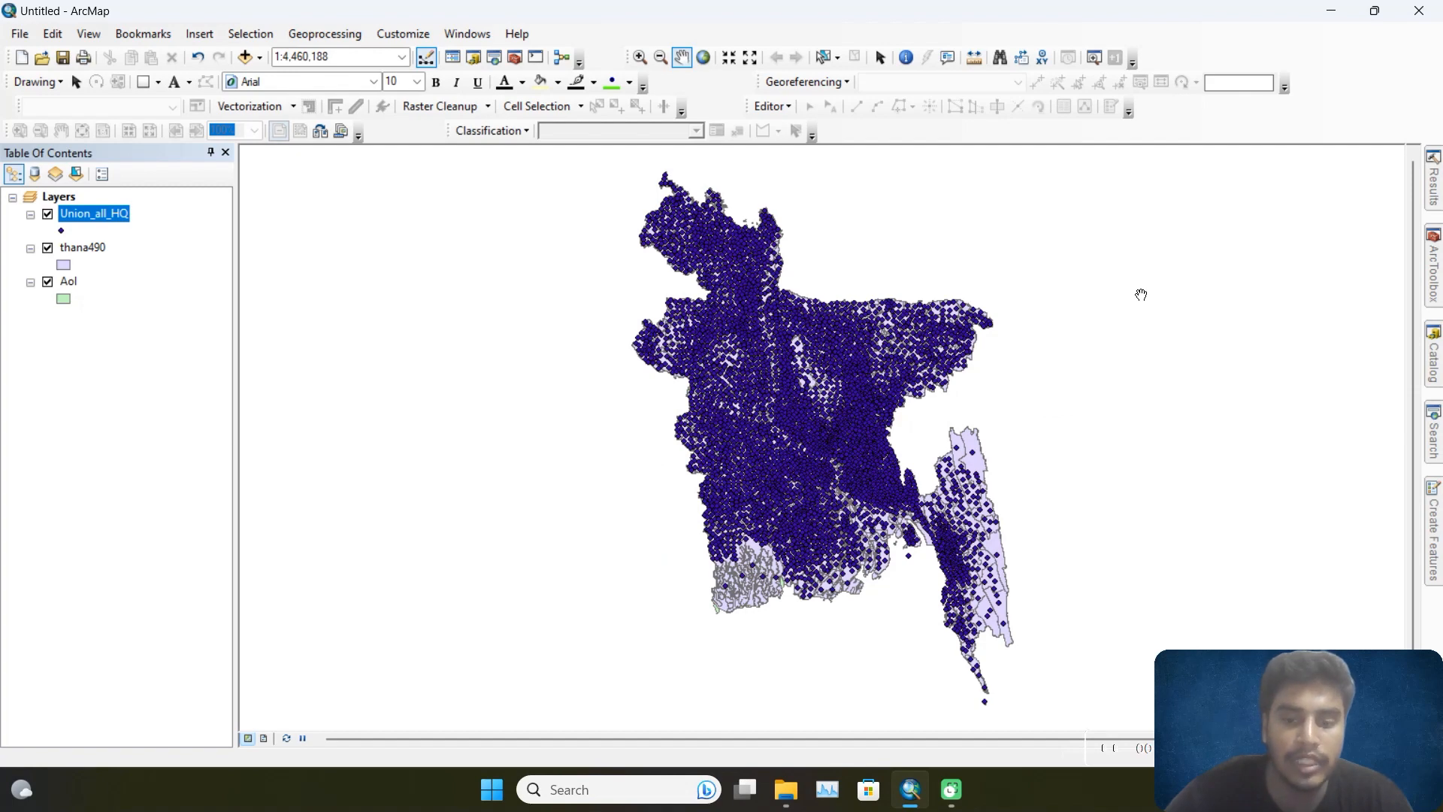
Open data_final.xls from the project folder in Excel to review its UP_NAME and Mn_mg_l columns, and return to ArcMap.
{"action": "left_click", "coordinate": [785, 795]}
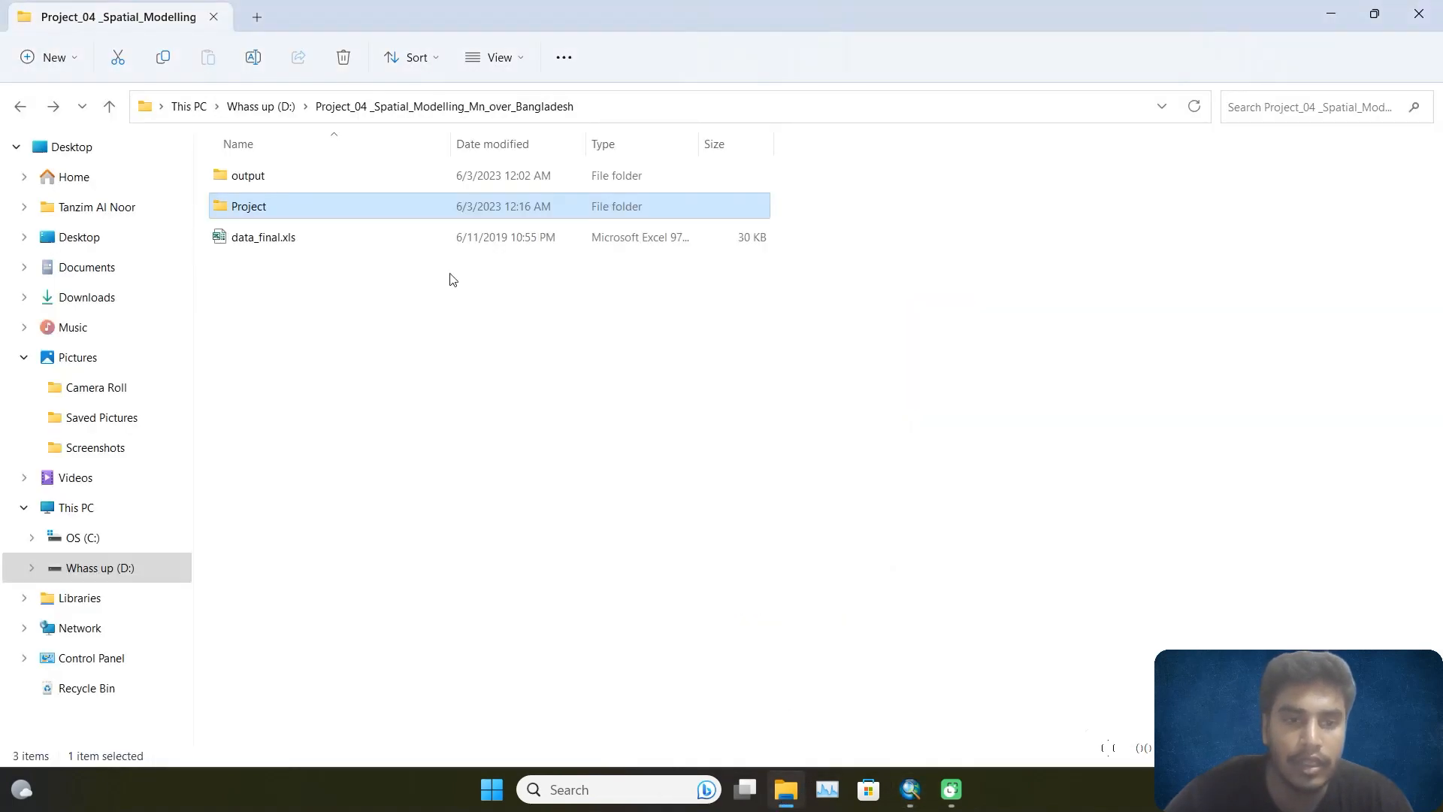
{"action": "double_click", "coordinate": [335, 239]}
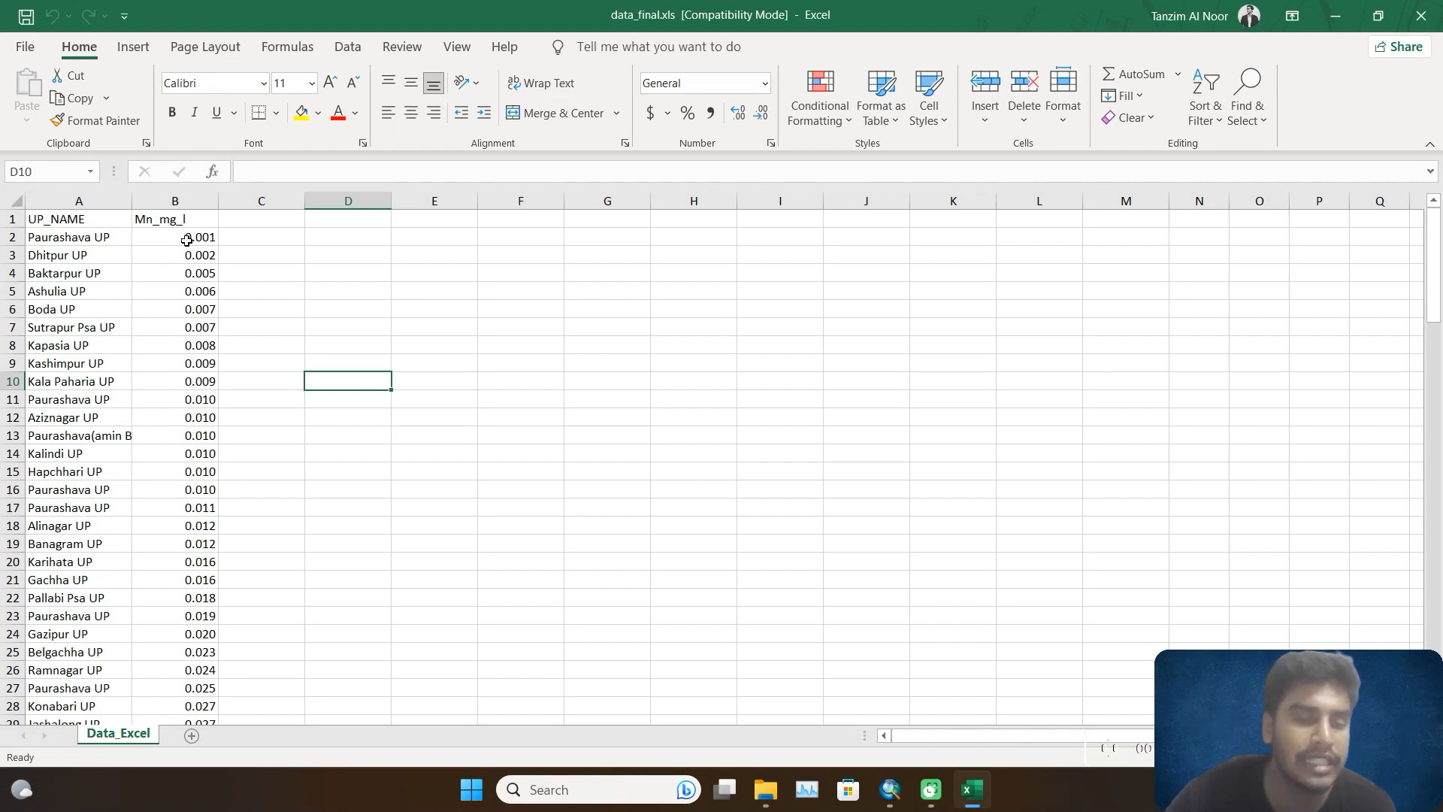
{"action": "left_click", "coordinate": [890, 789]}
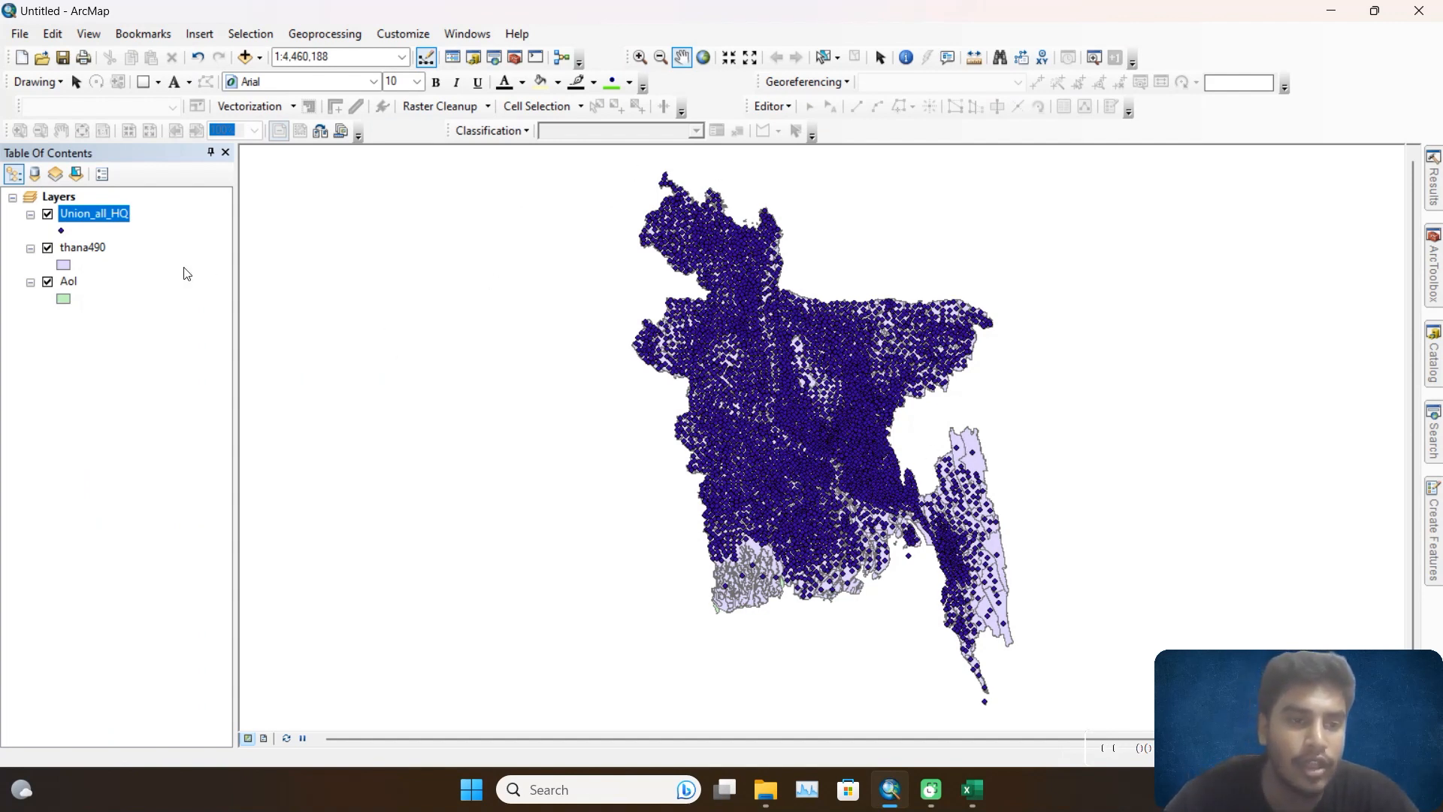
Start an attribute join on the Union_all_HQ layer, based on its UP_NAME field.
{"action": "left_click", "coordinate": [160, 281]}
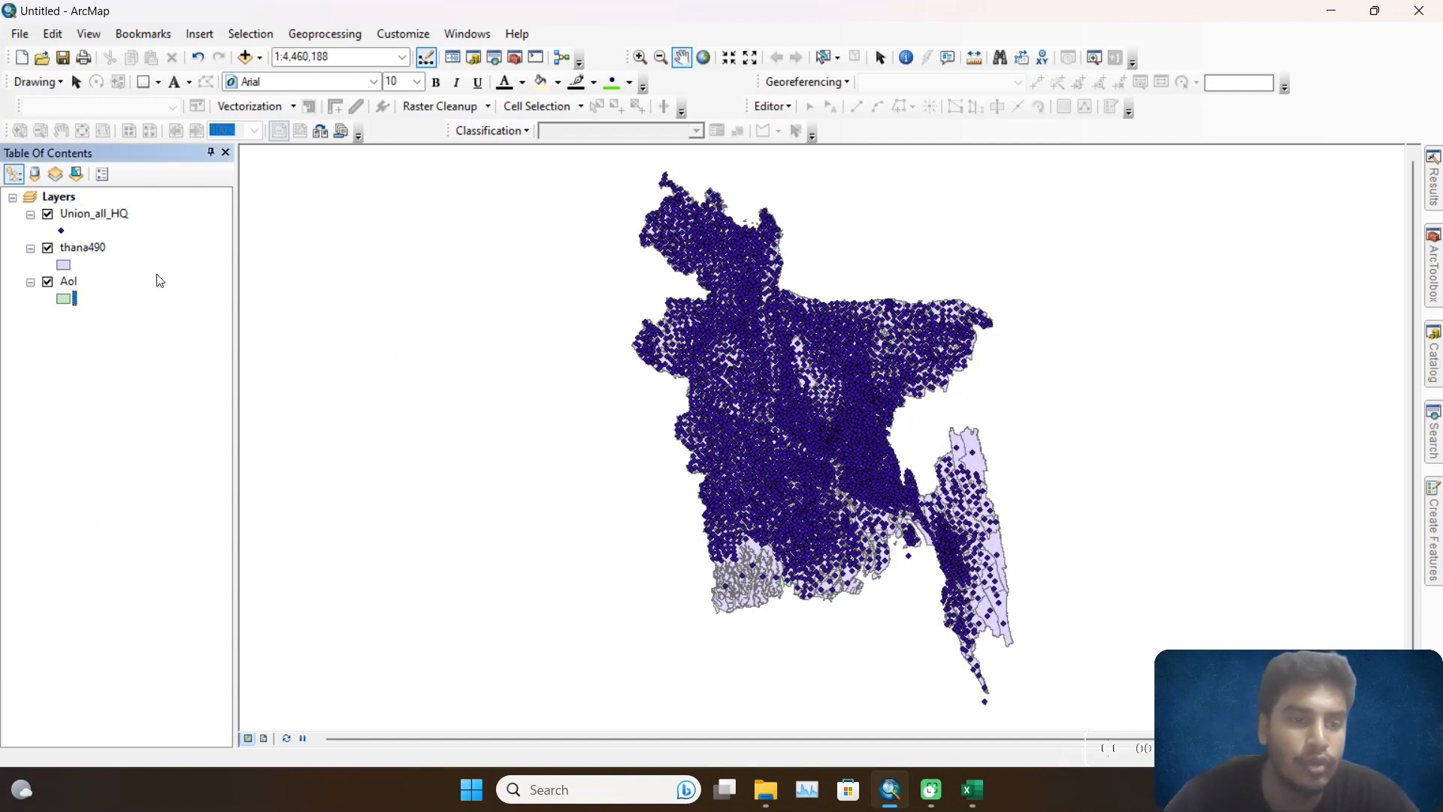
{"action": "right_click", "coordinate": [97, 215]}
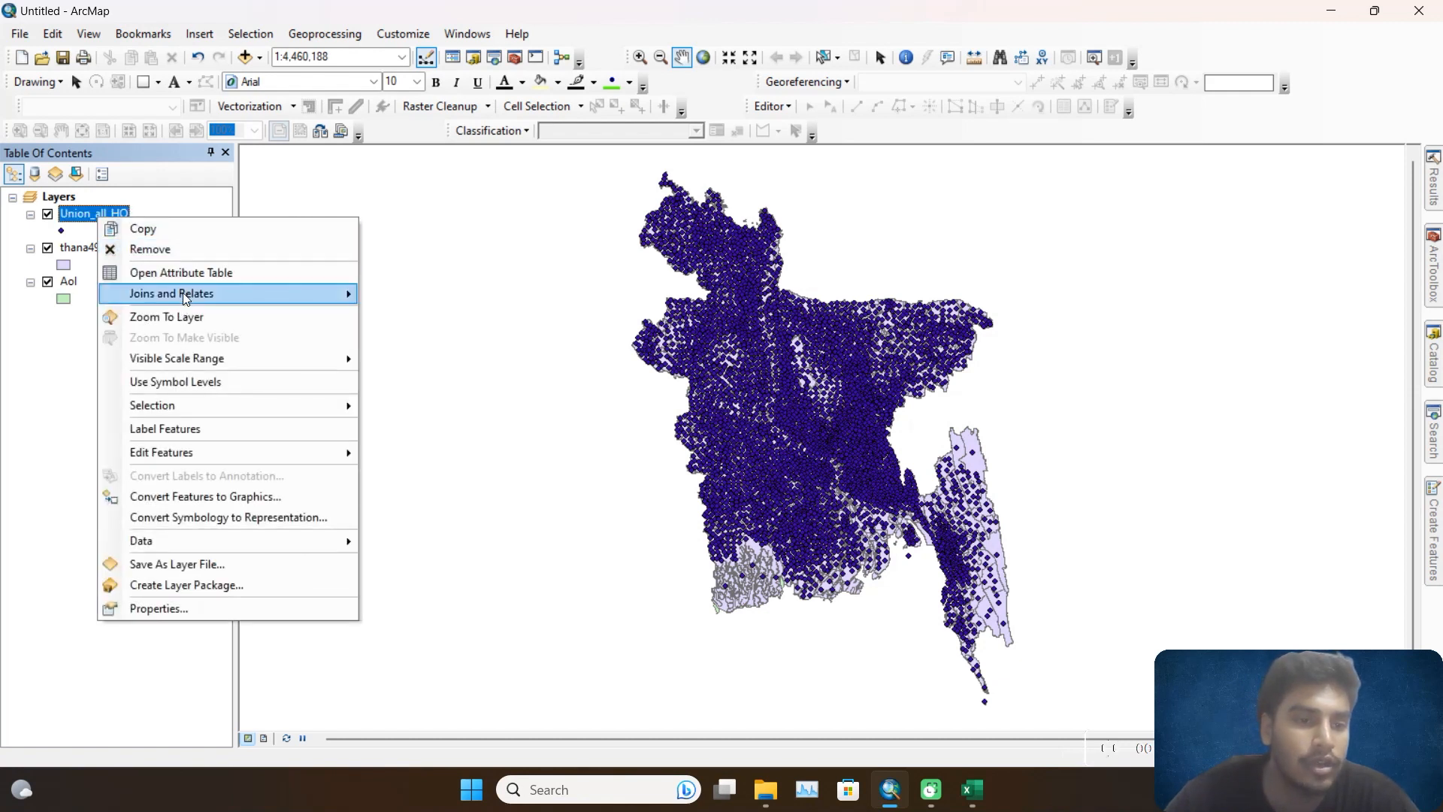
{"action": "mouse_move", "coordinate": [183, 295]}
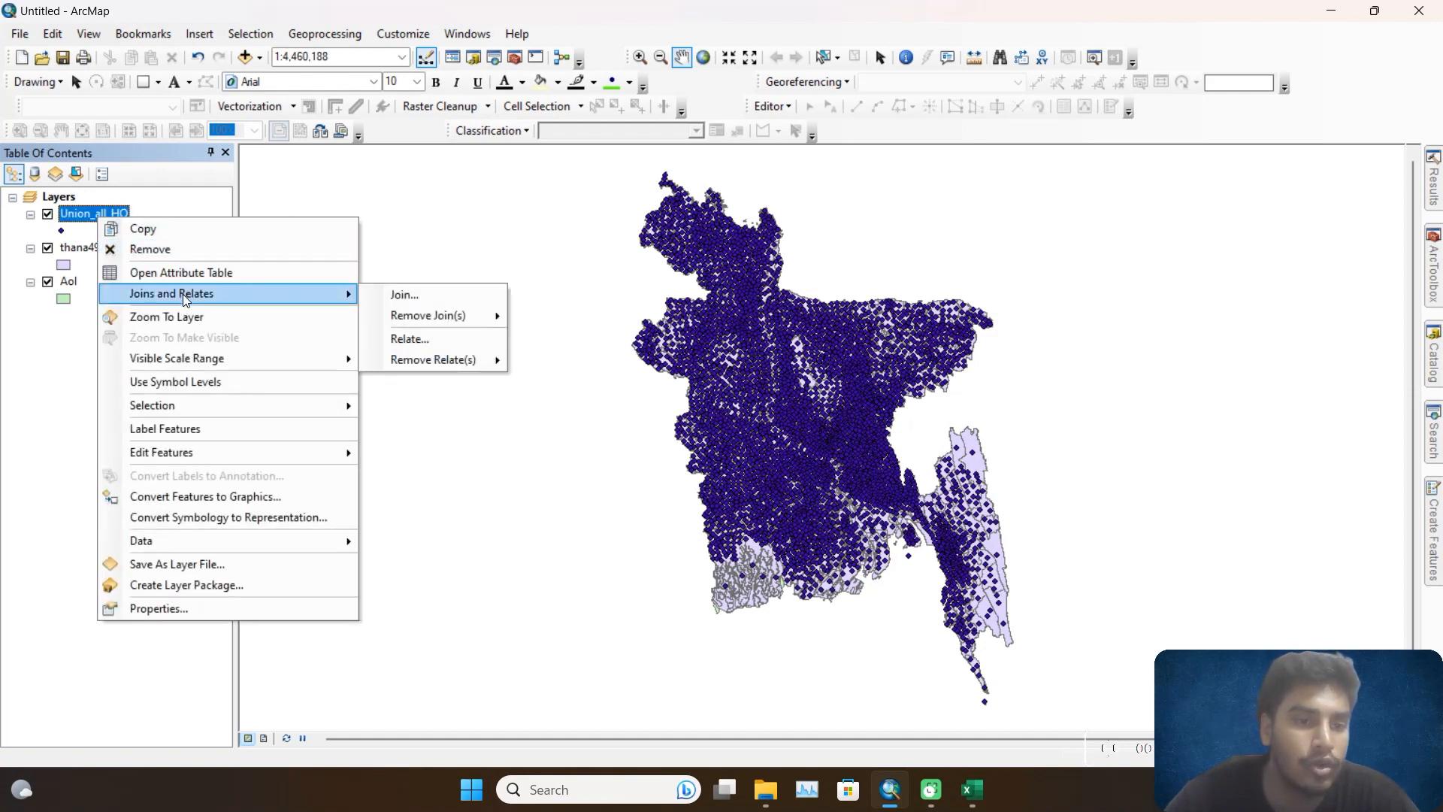
{"action": "left_click", "coordinate": [406, 298]}
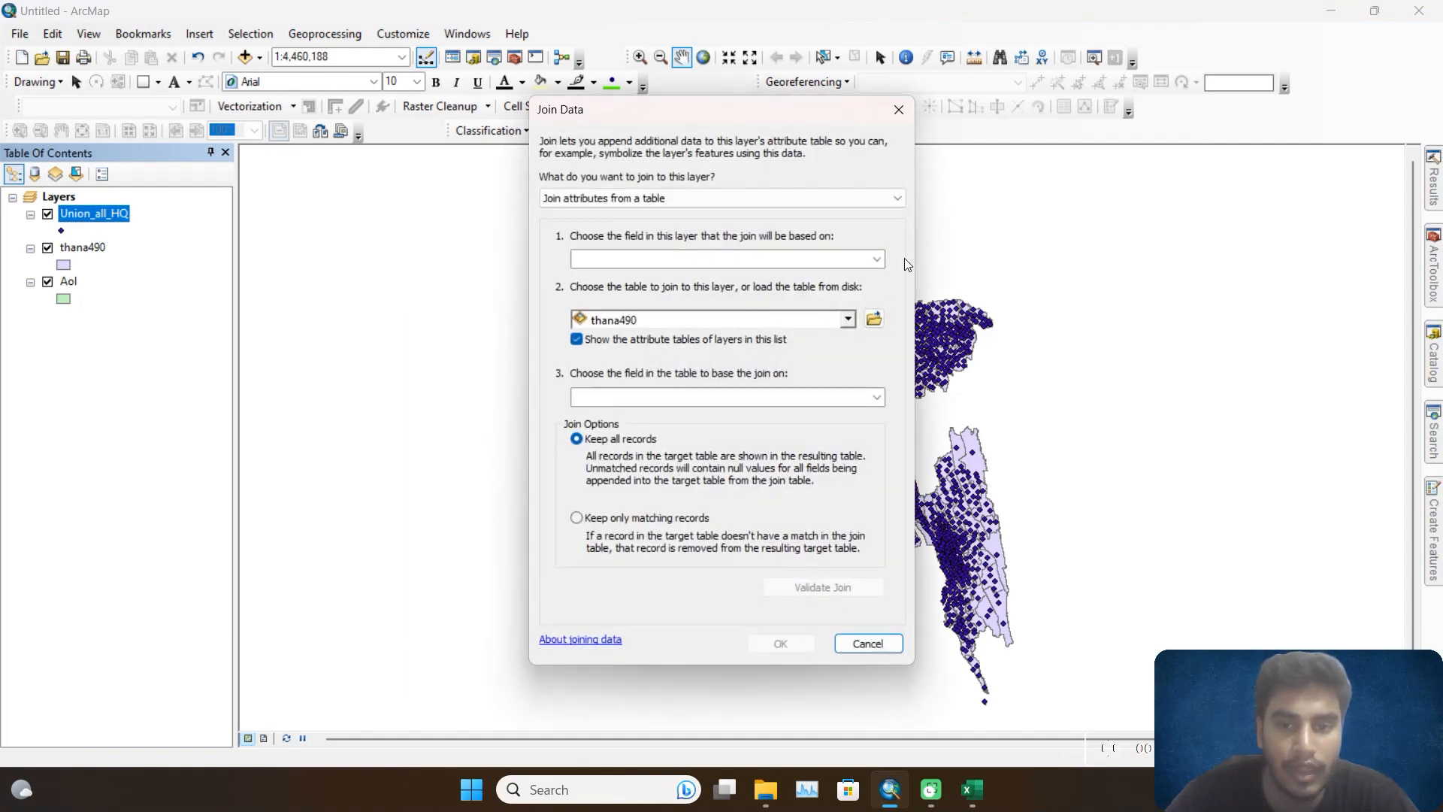
{"action": "left_click", "coordinate": [876, 258]}
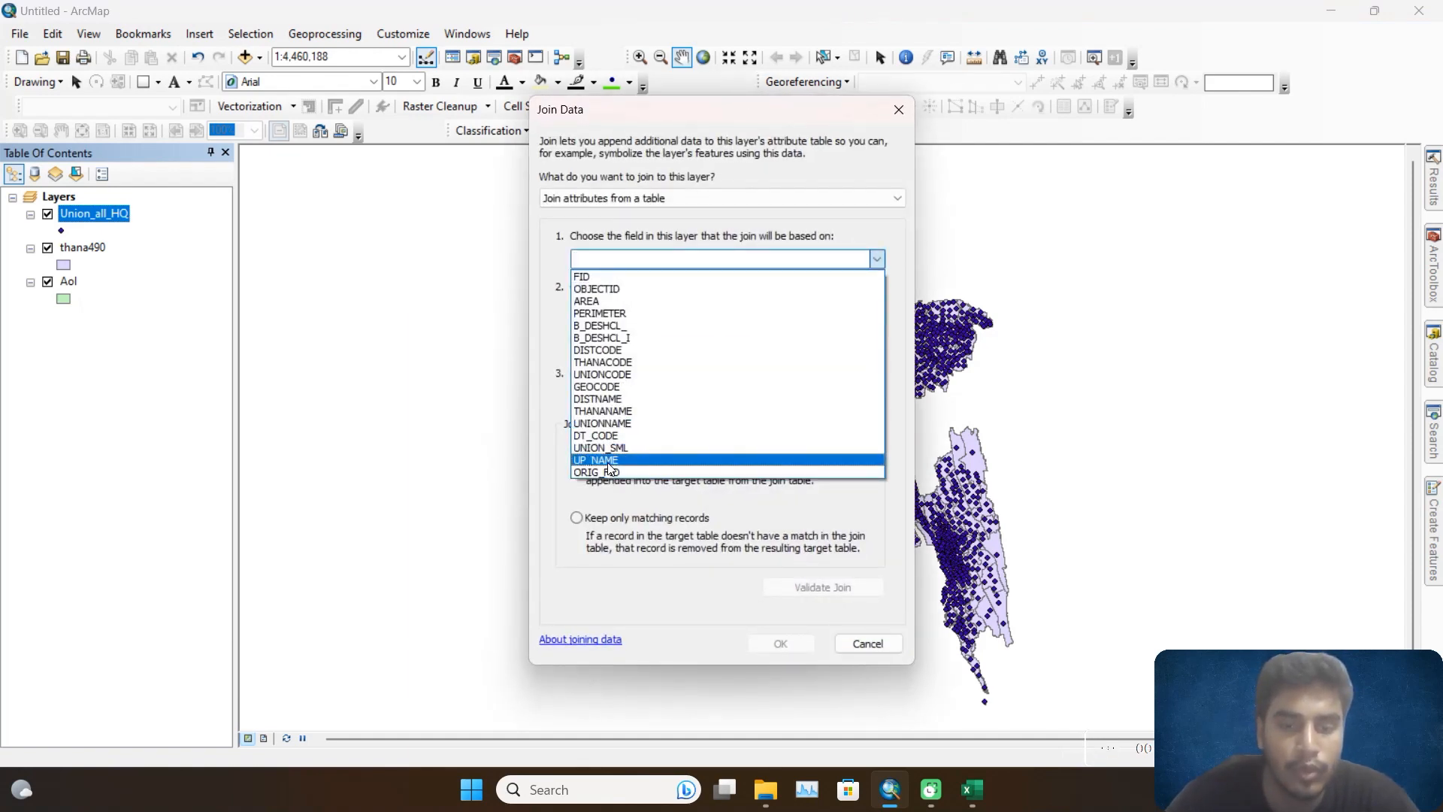
{"action": "left_click", "coordinate": [609, 462]}
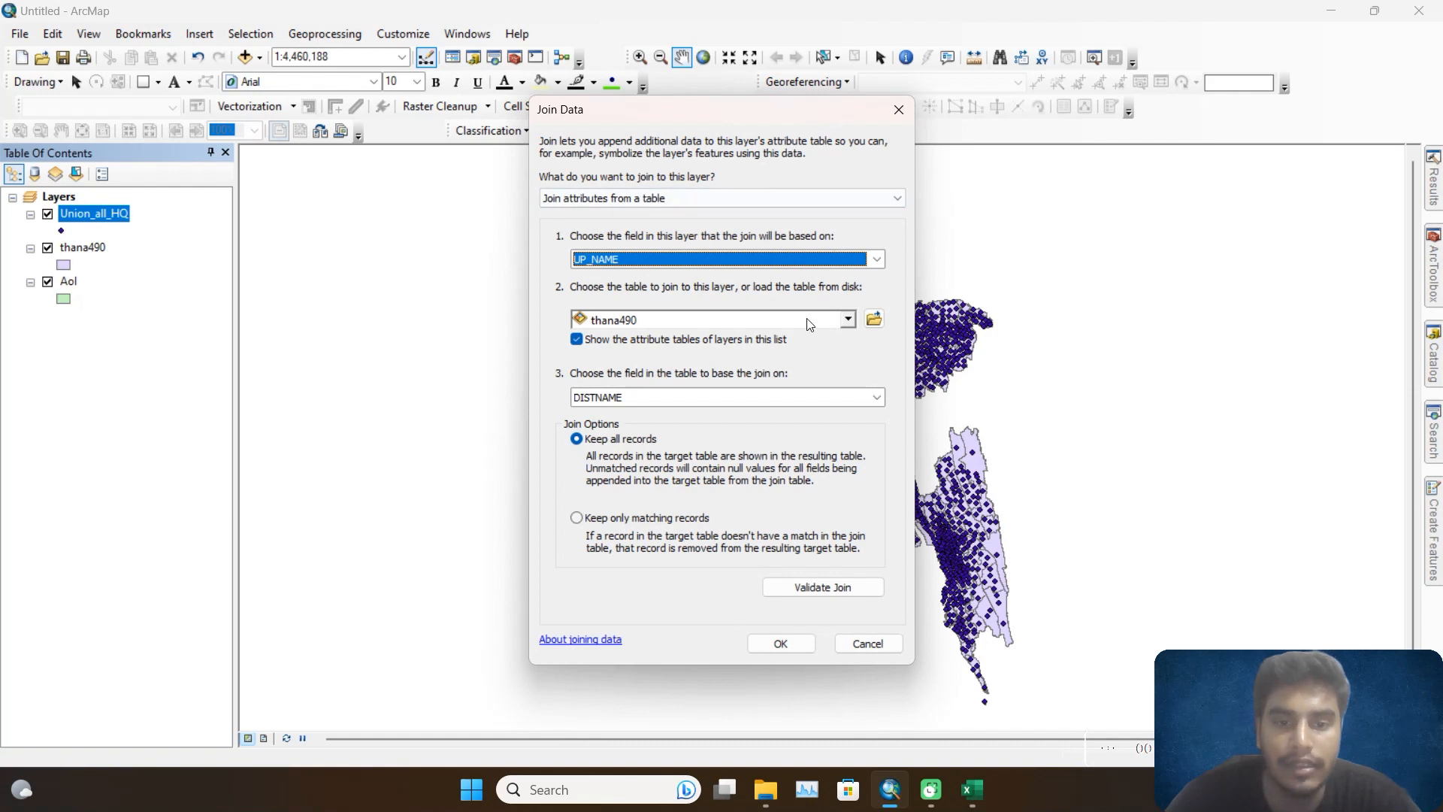
Load the Database table from data_final.xls as the table to join.
{"action": "left_click", "coordinate": [848, 319]}
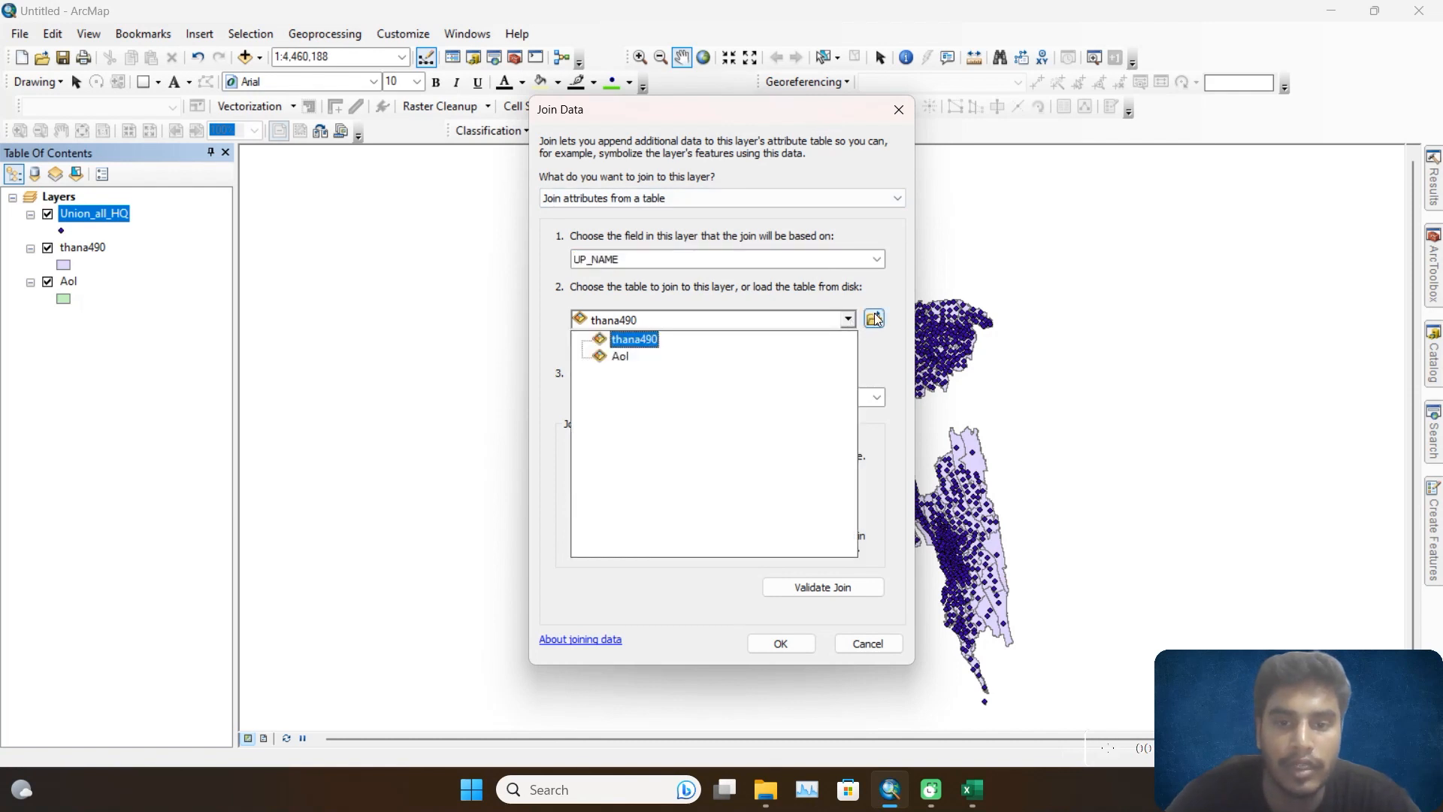
{"action": "left_click", "coordinate": [876, 319]}
{"action": "left_click", "coordinate": [875, 319]}
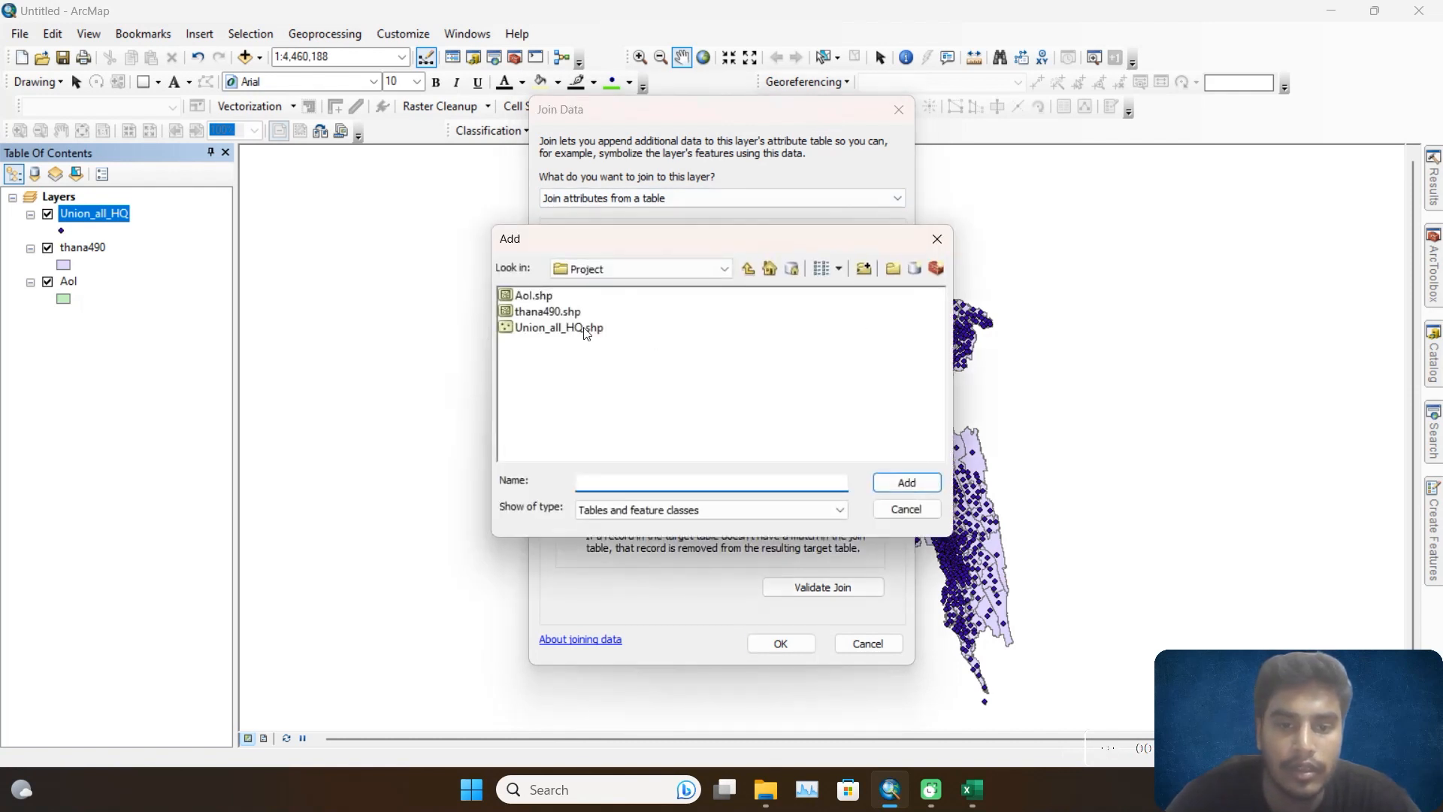
{"action": "left_click", "coordinate": [749, 268]}
{"action": "double_click", "coordinate": [551, 328]}
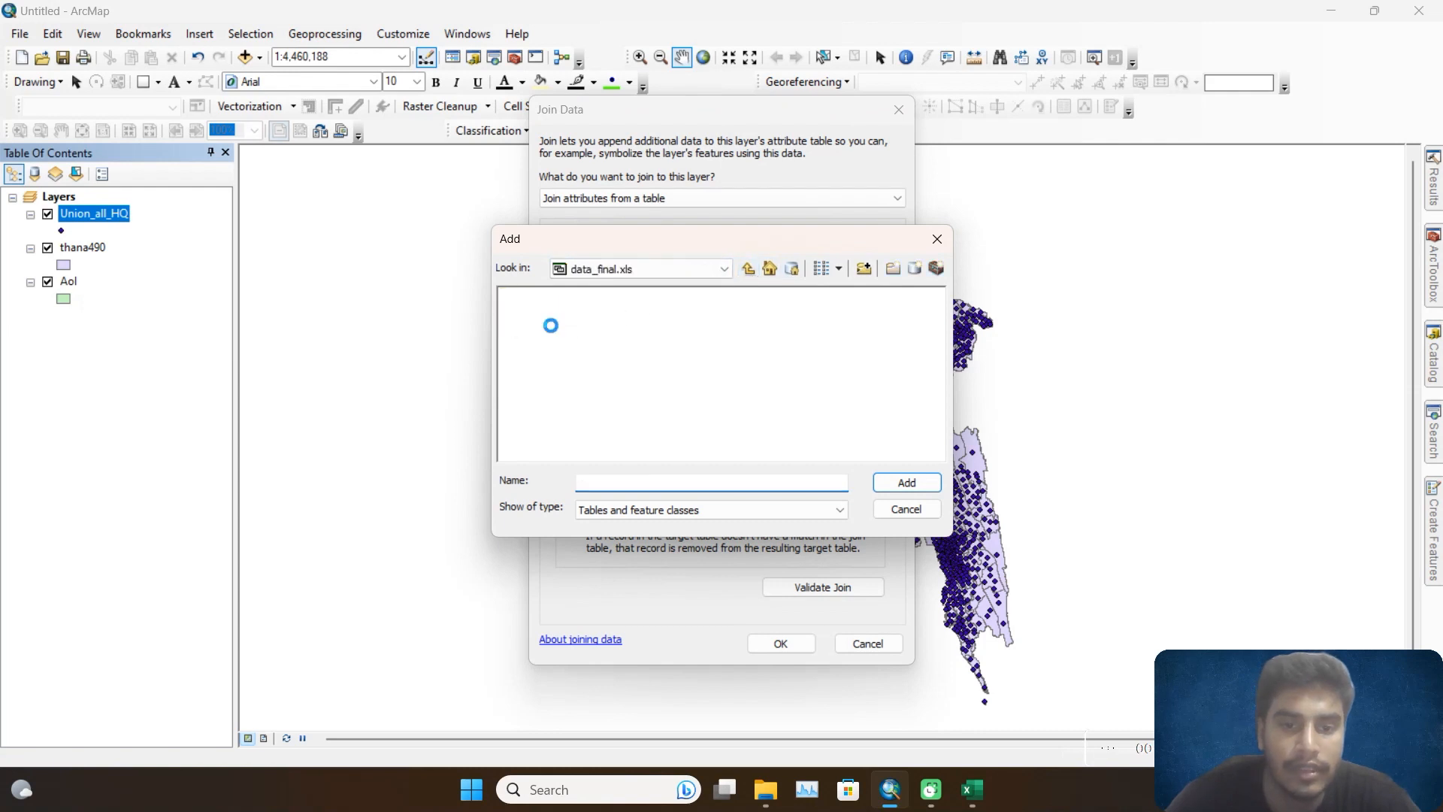
{"action": "left_click", "coordinate": [553, 329]}
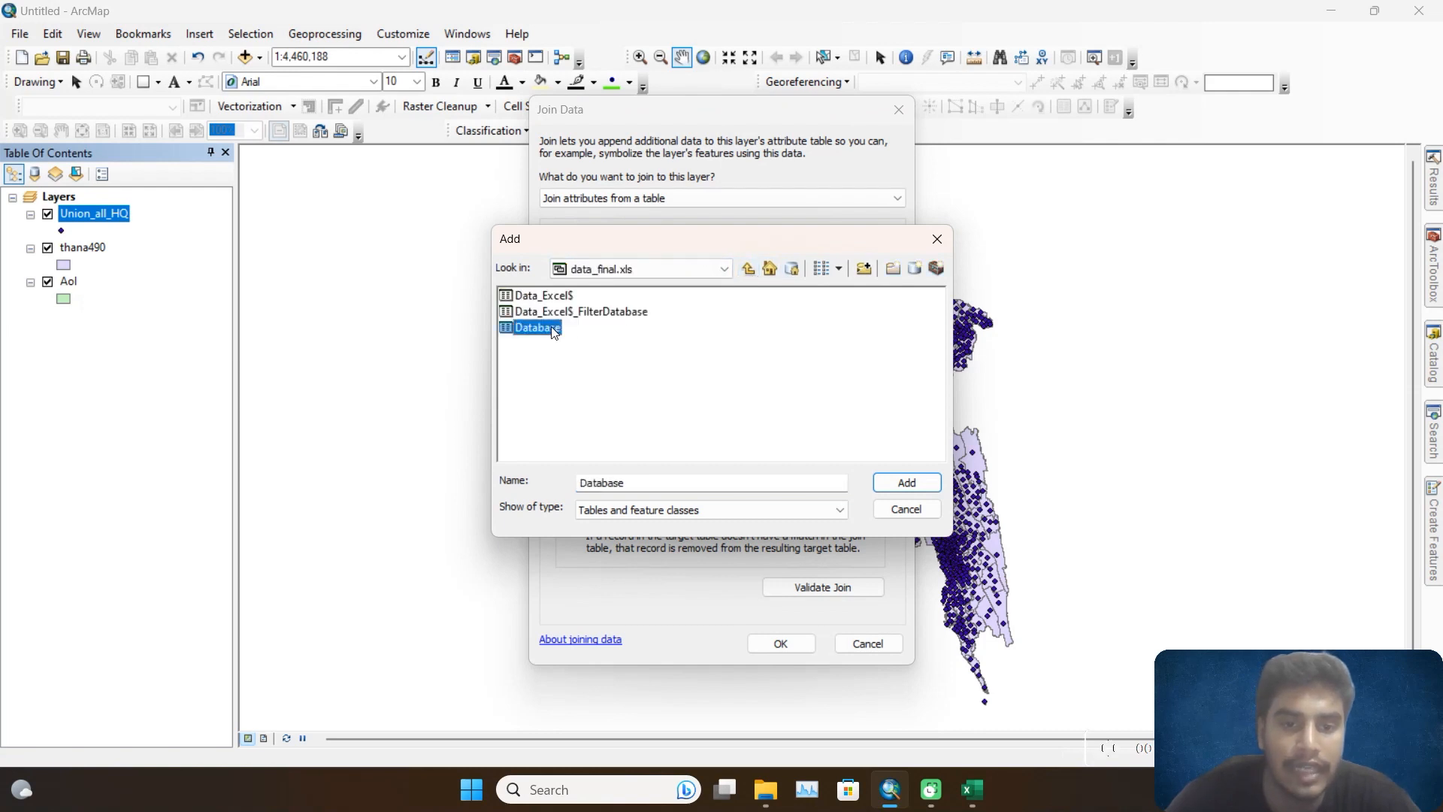
{"action": "left_click", "coordinate": [907, 482]}
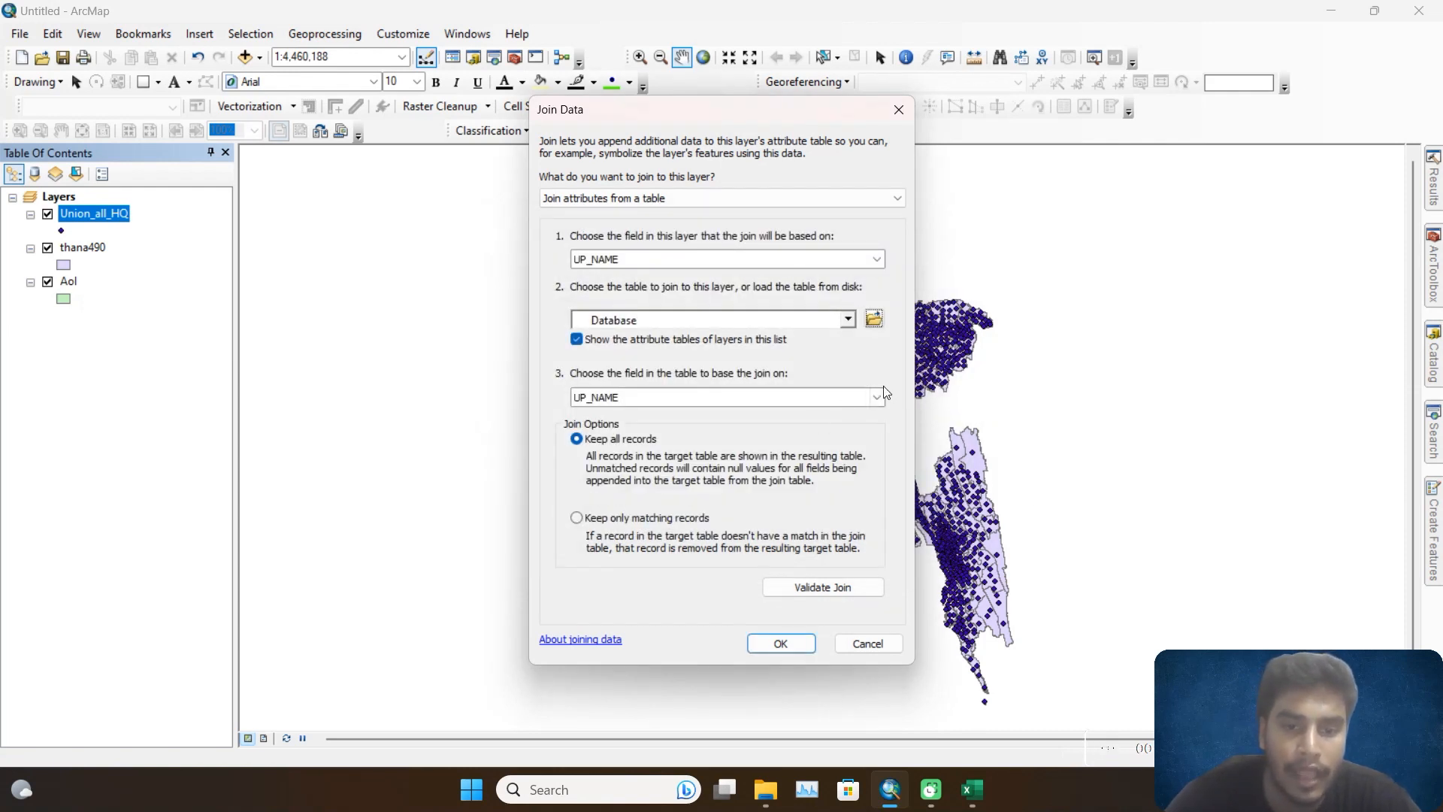
Base the join on the table's UP_NAME field and apply it, keeping all records.
{"action": "left_click", "coordinate": [818, 398]}
{"action": "left_click", "coordinate": [651, 416]}
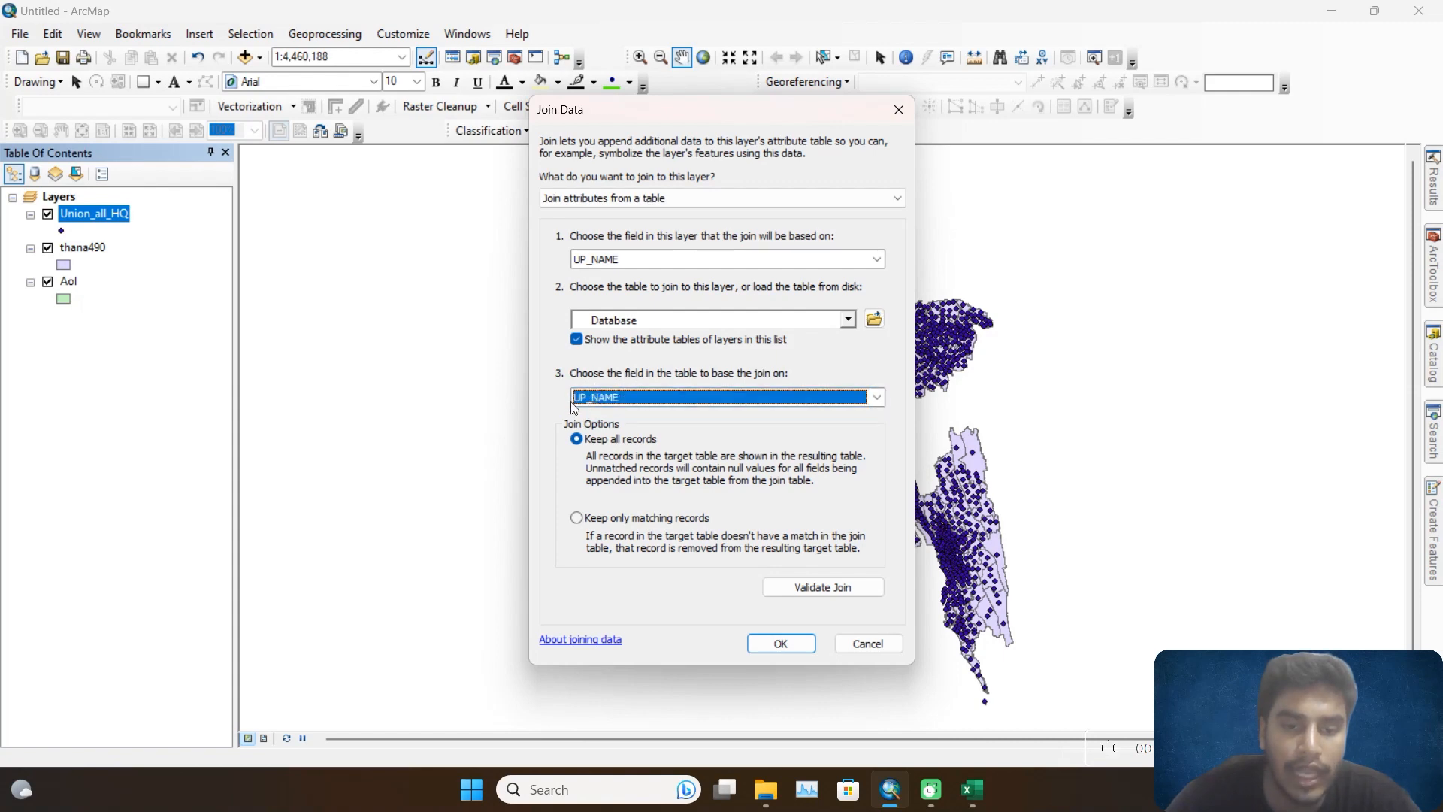
{"action": "left_click", "coordinate": [797, 645]}
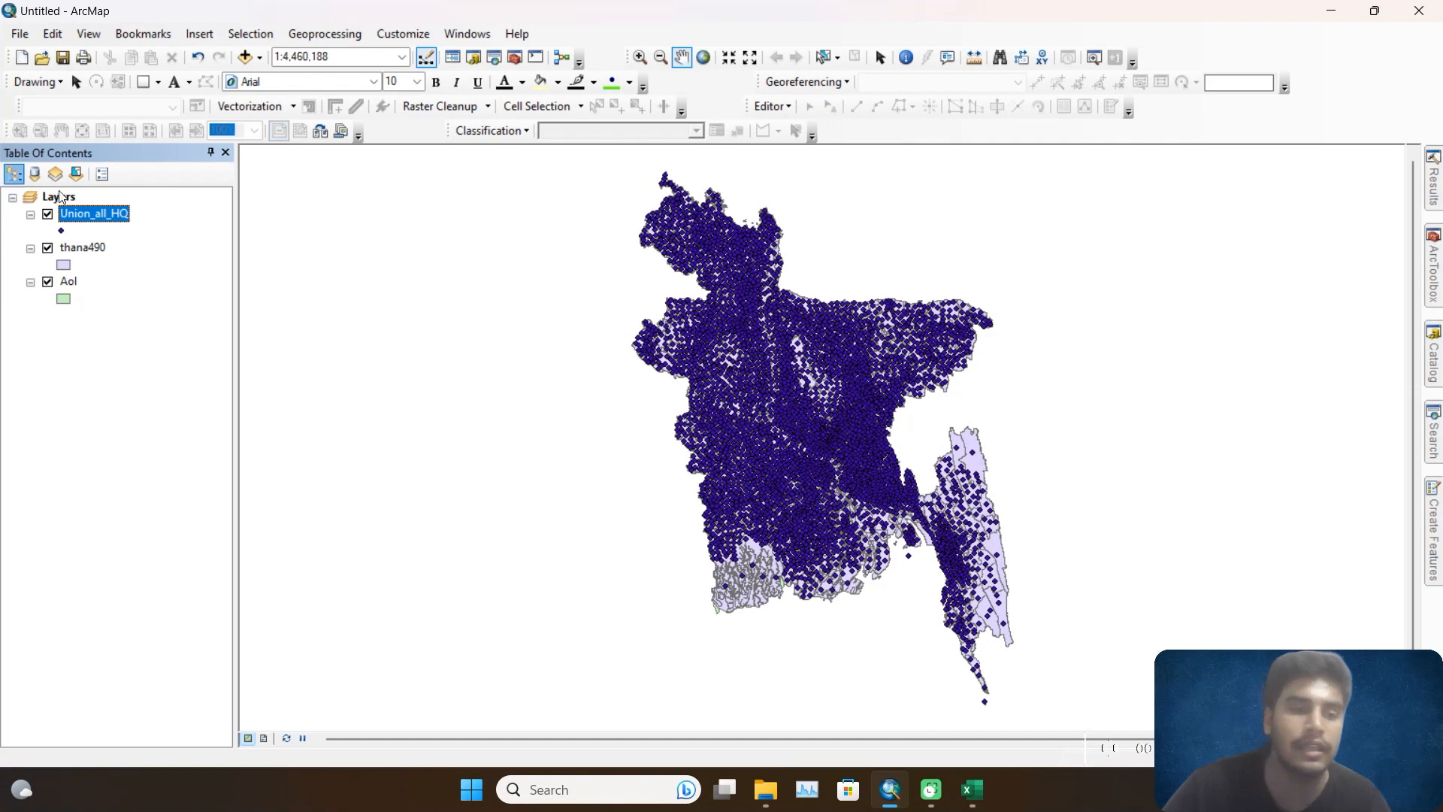
Open the Union_all_HQ attribute table and sort it in descending order by the joined UP_NAME column.
{"action": "right_click", "coordinate": [116, 222]}
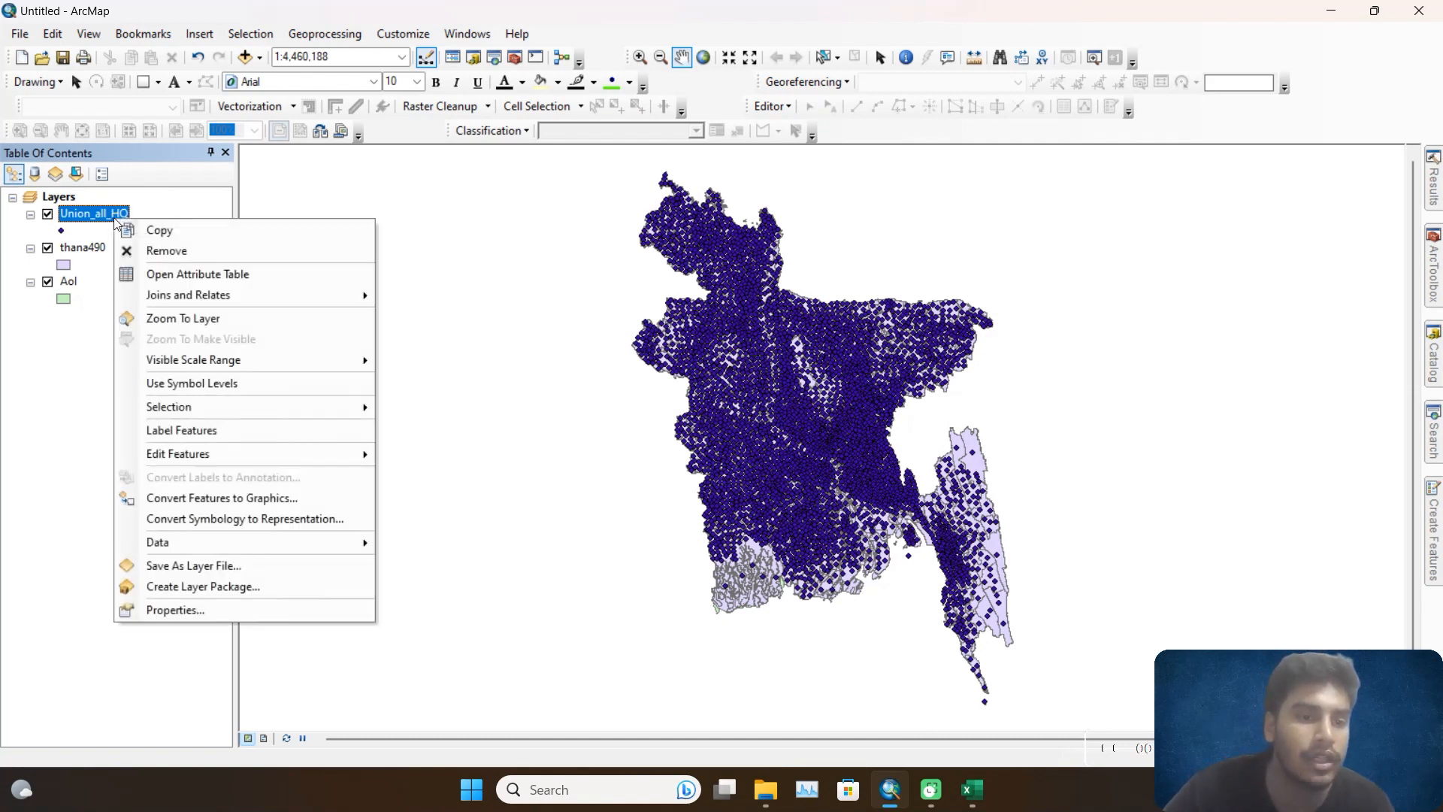
{"action": "left_click", "coordinate": [228, 280]}
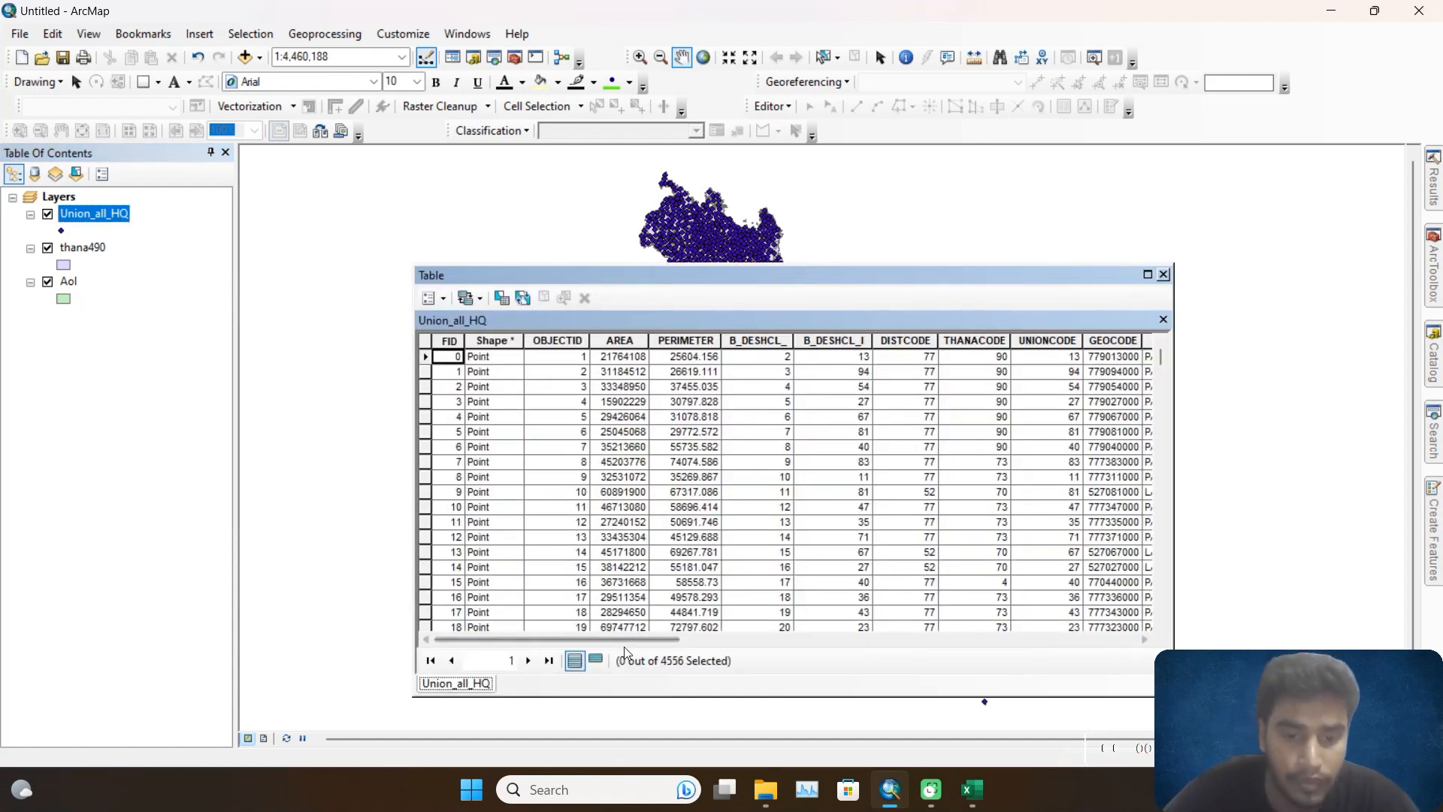
{"action": "left_click_drag", "start_coordinate": [624, 640], "coordinate": [857, 640]}
{"action": "left_click_drag", "start_coordinate": [956, 660], "coordinate": [1101, 664]}
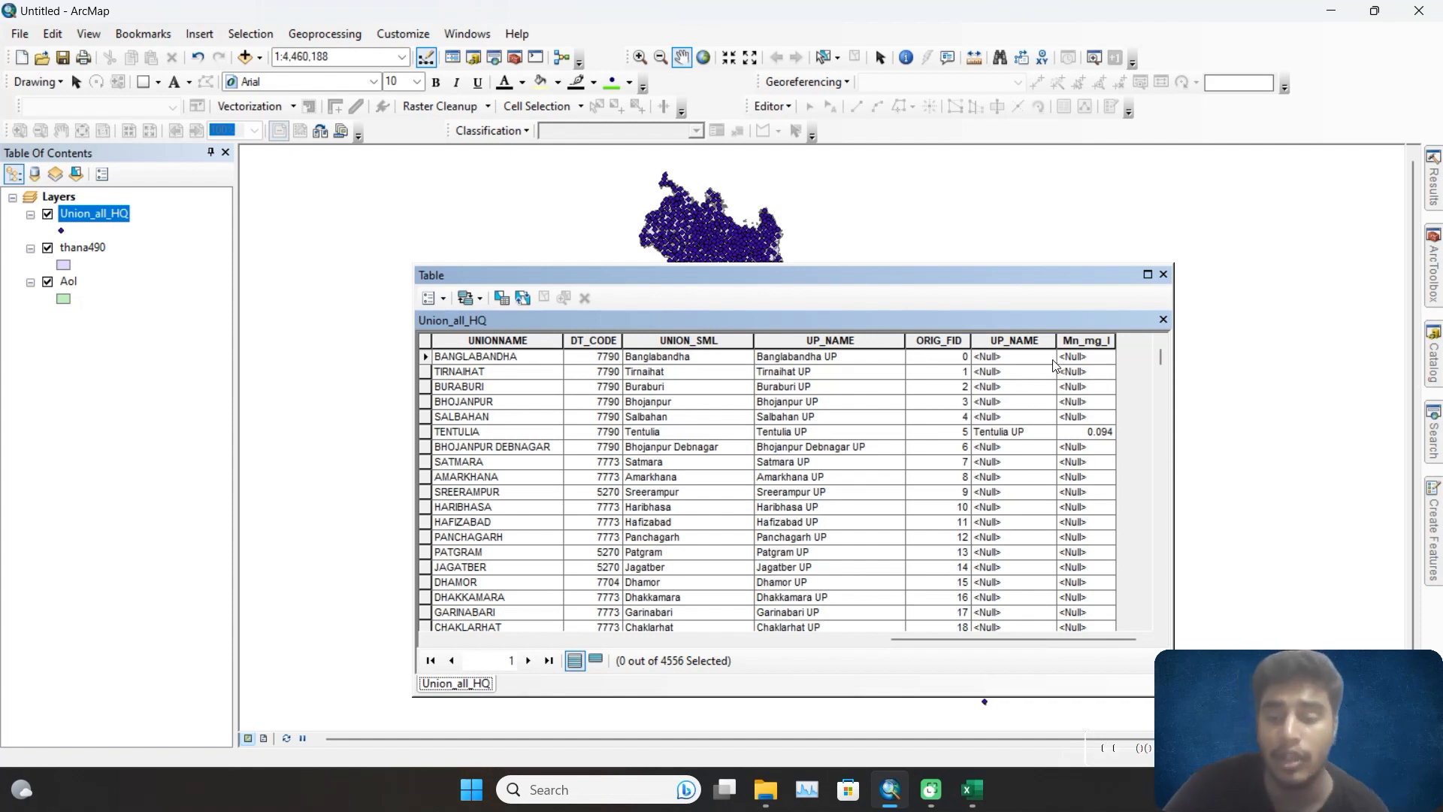
{"action": "left_click", "coordinate": [1024, 342]}
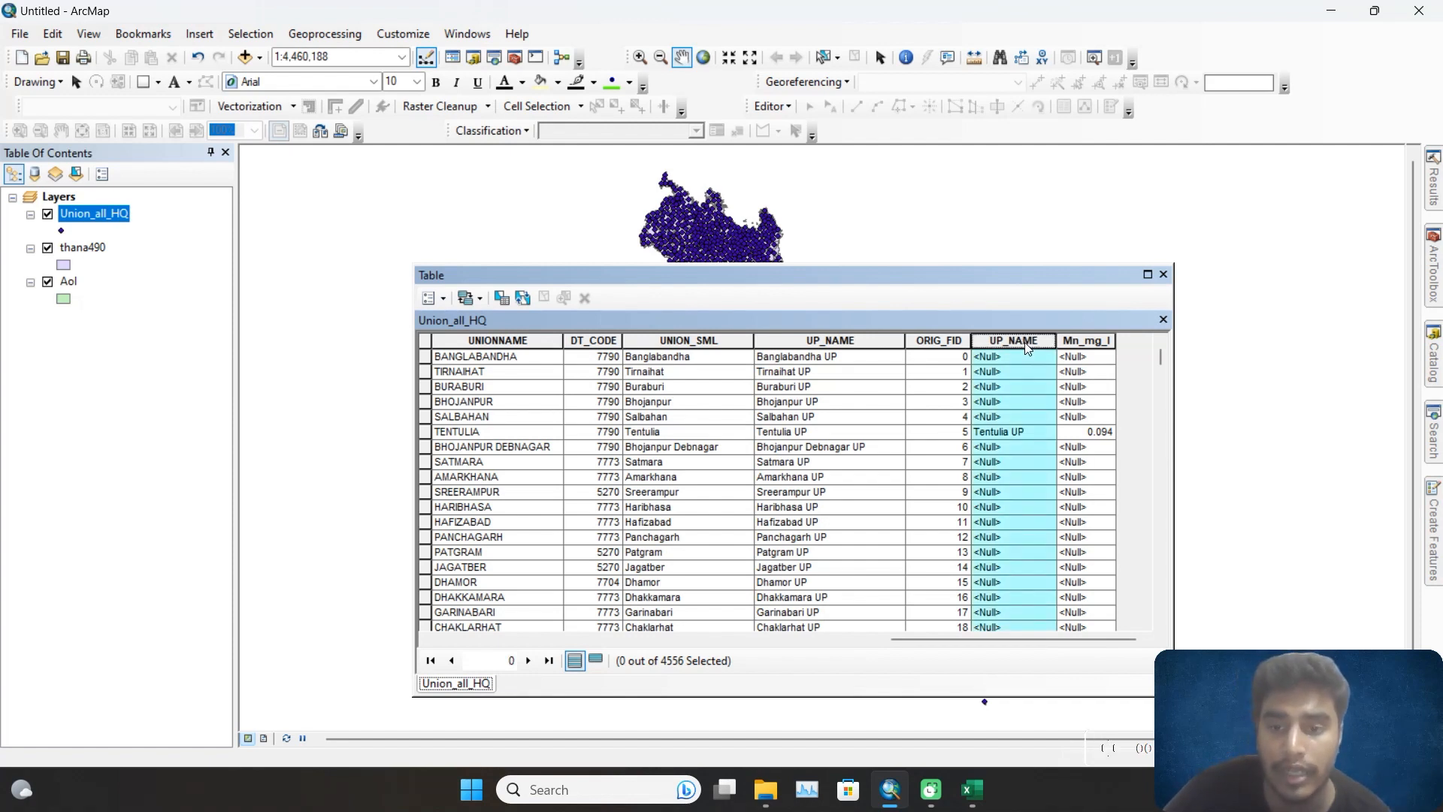
{"action": "double_click", "coordinate": [1024, 342]}
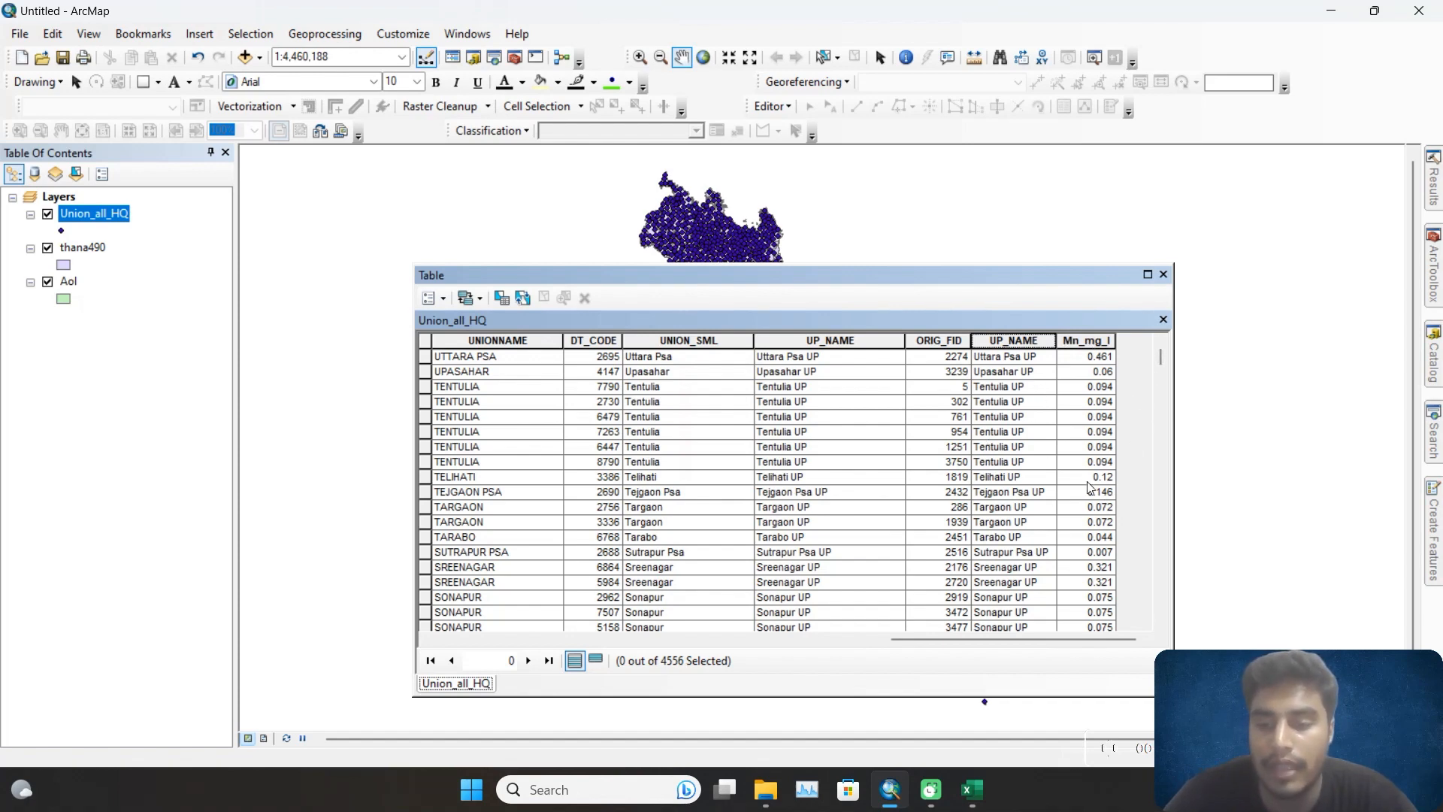
Examine the joined UP_NAME and Mn_mg_l values and compare them with the data_final.xls records in Excel, returning to ArcMap.
{"action": "scroll", "coordinate": [1139, 420], "scroll_direction": "down", "scroll_amount": 2}
{"action": "scroll", "coordinate": [1136, 425], "scroll_direction": "up", "scroll_amount": 2}
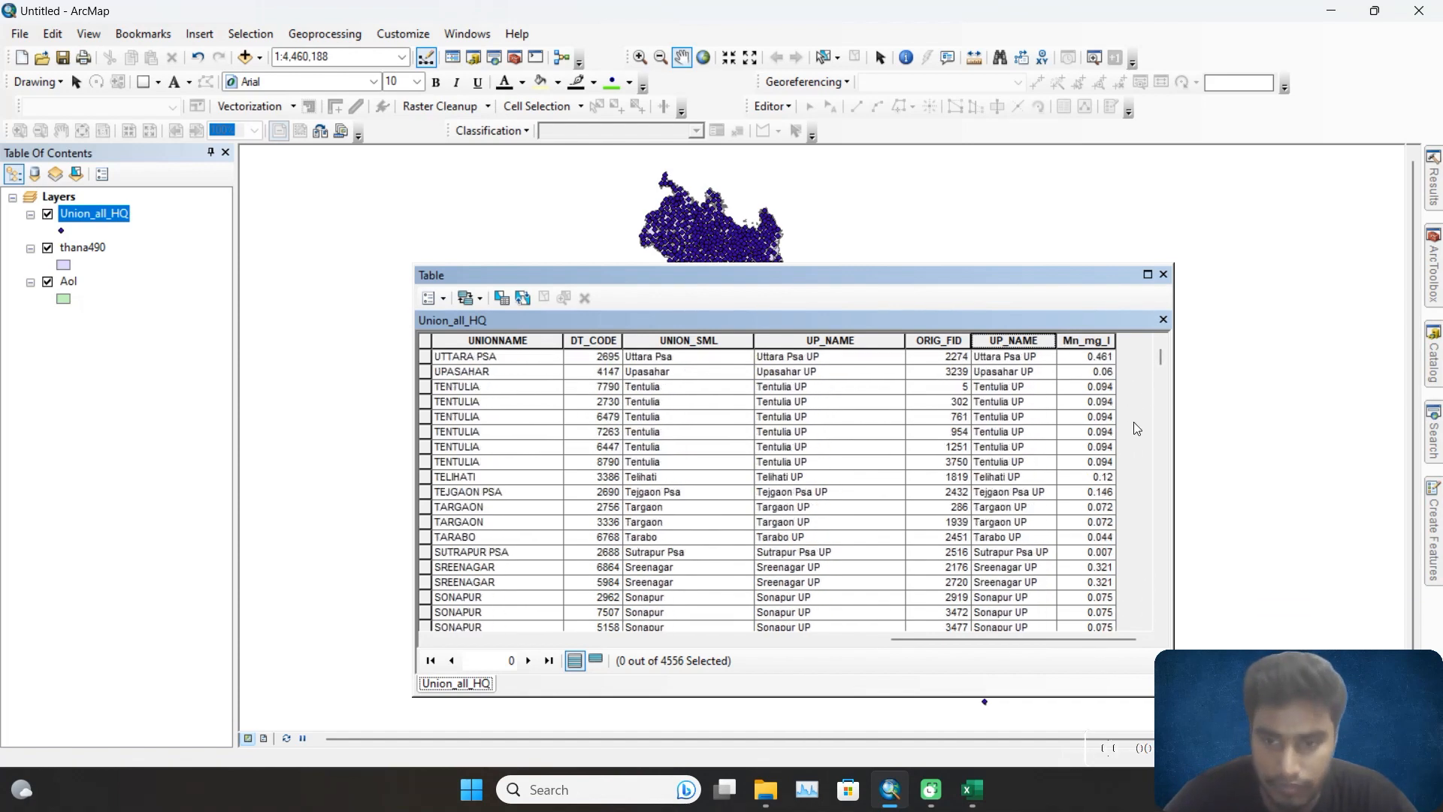
{"action": "scroll", "coordinate": [1136, 429], "scroll_direction": "down", "scroll_amount": 20}
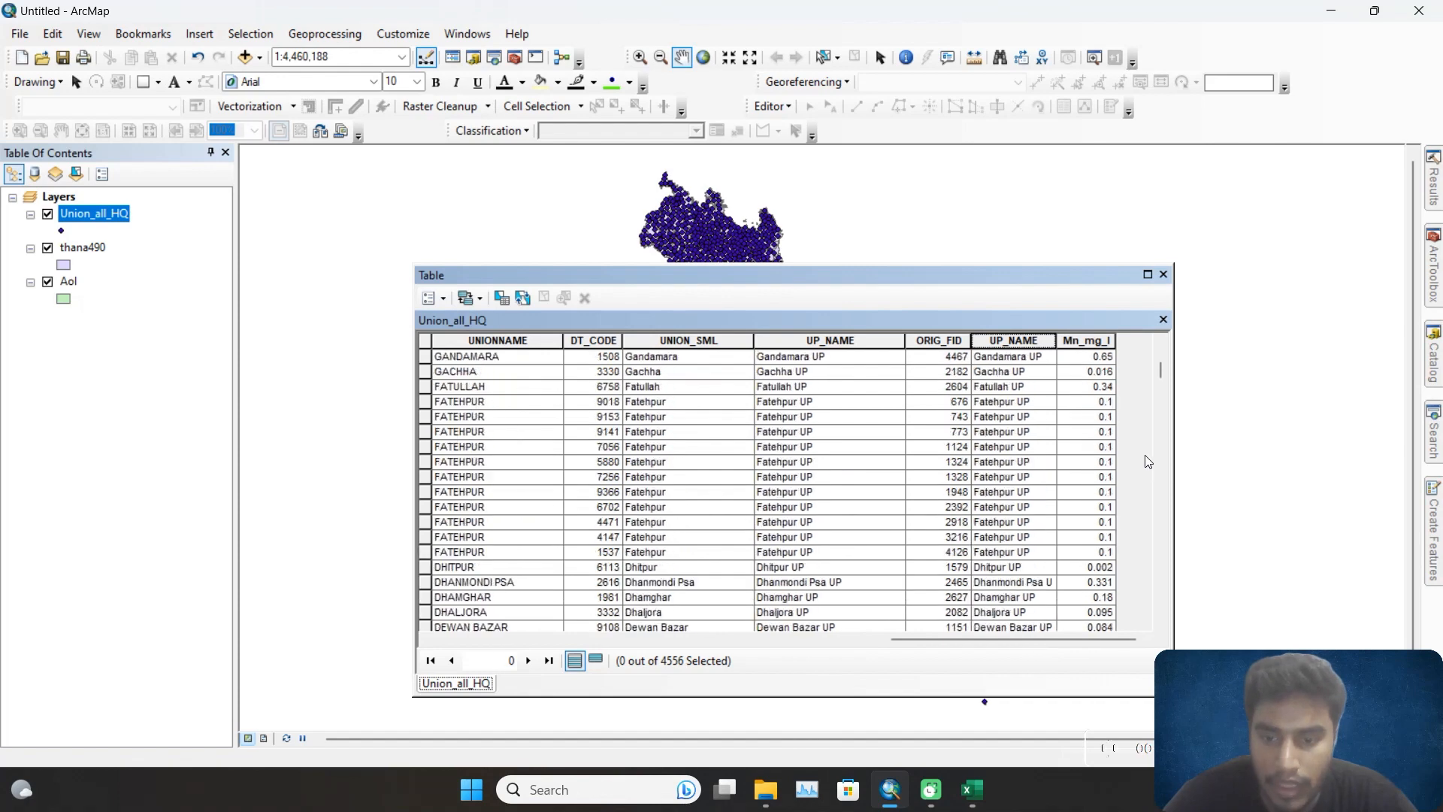
{"action": "scroll", "coordinate": [1139, 447], "scroll_direction": "down", "scroll_amount": 20}
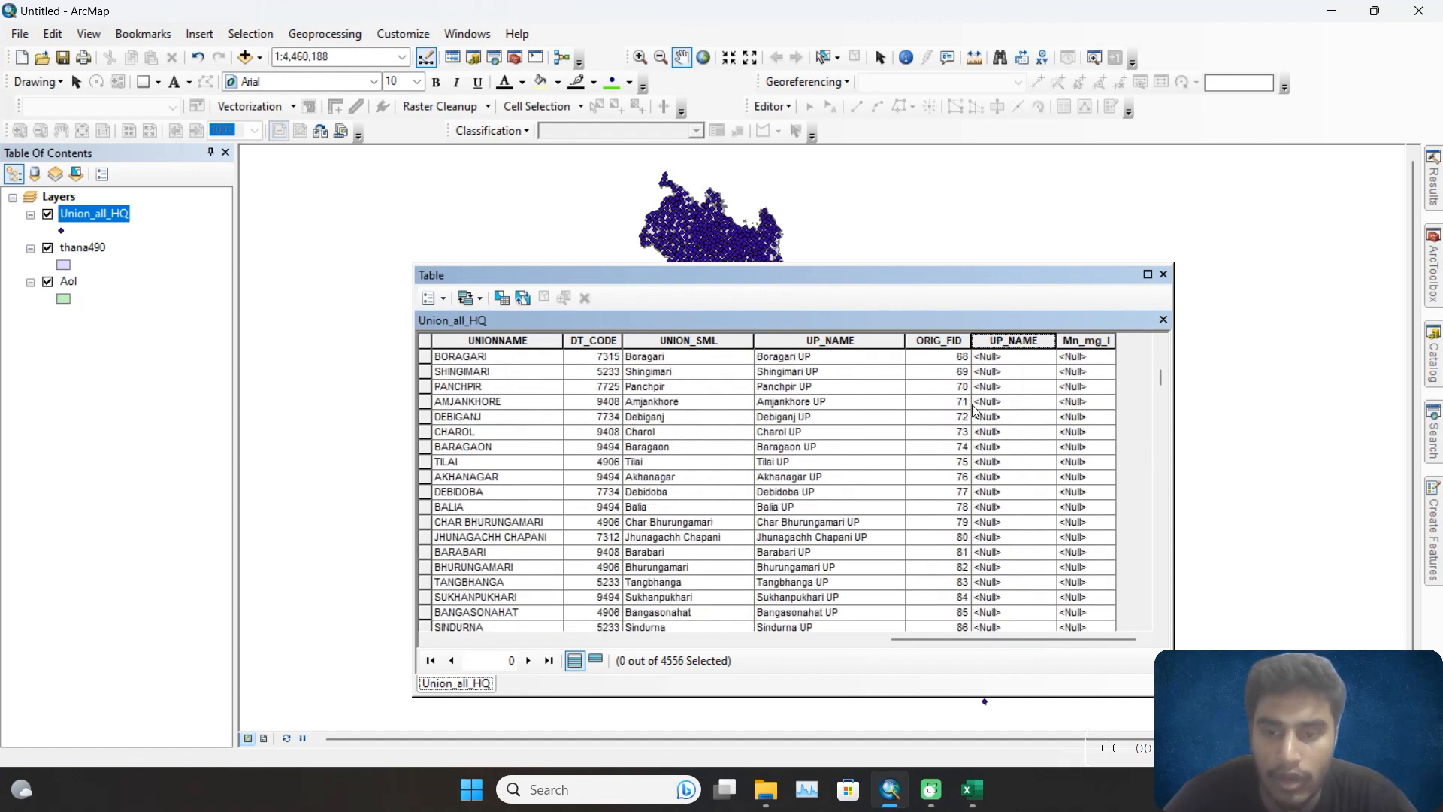
{"action": "scroll", "coordinate": [1023, 444], "scroll_direction": "up", "scroll_amount": 20}
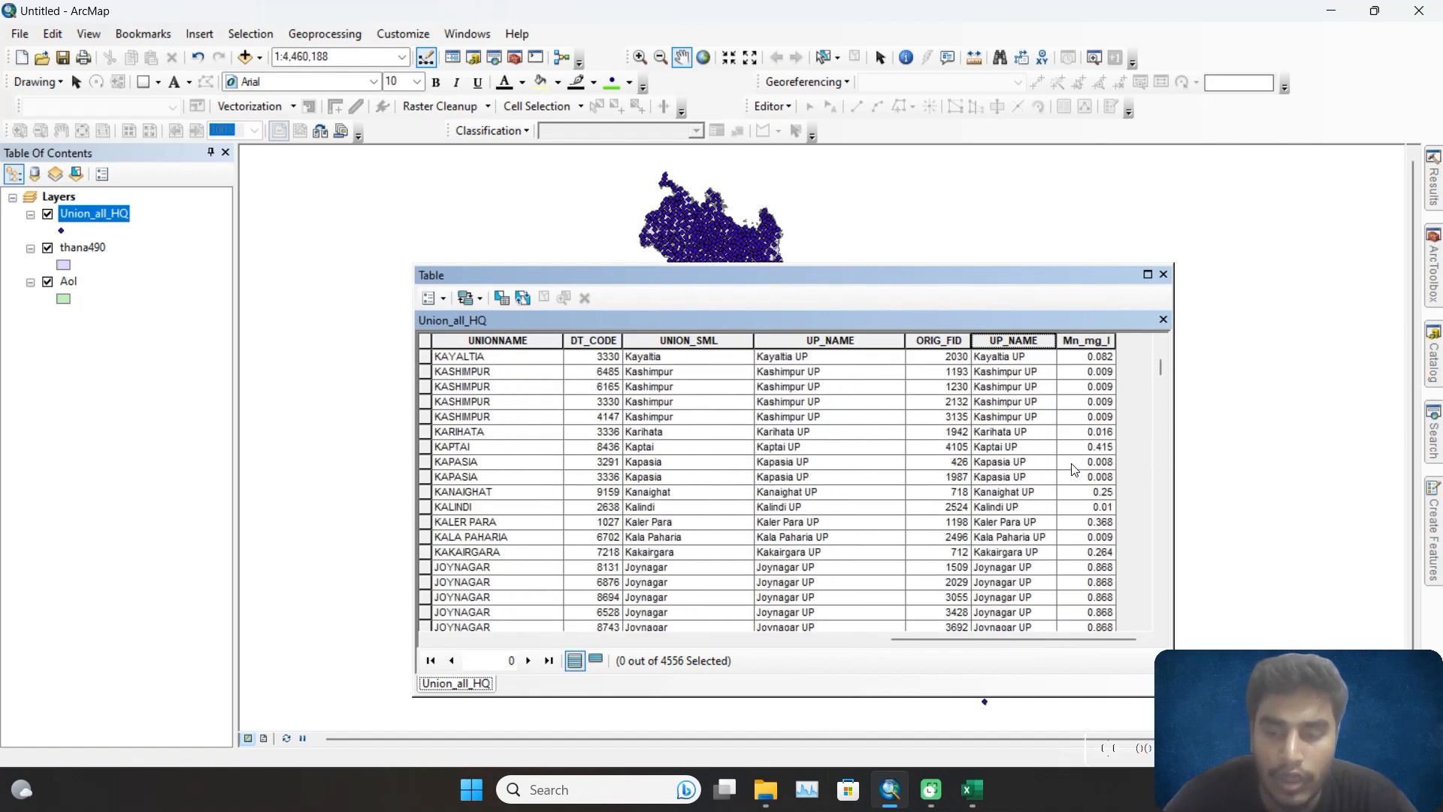
{"action": "scroll", "coordinate": [1075, 470], "scroll_direction": "up", "scroll_amount": 5}
{"action": "key", "text": "alt+Tab"}
{"action": "scroll", "coordinate": [581, 513], "scroll_direction": "up", "scroll_amount": 3}
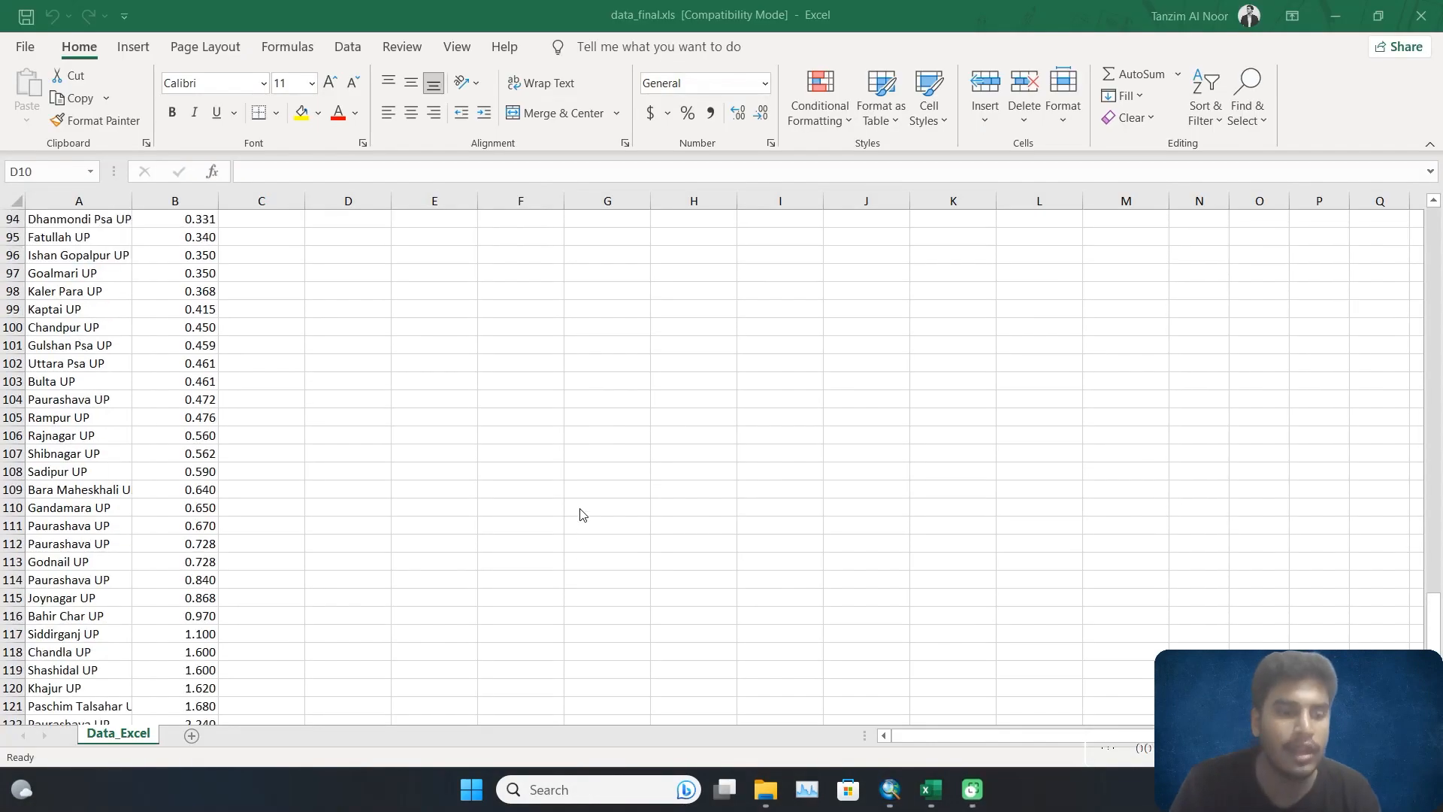
{"action": "scroll", "coordinate": [582, 514], "scroll_direction": "down", "scroll_amount": 5}
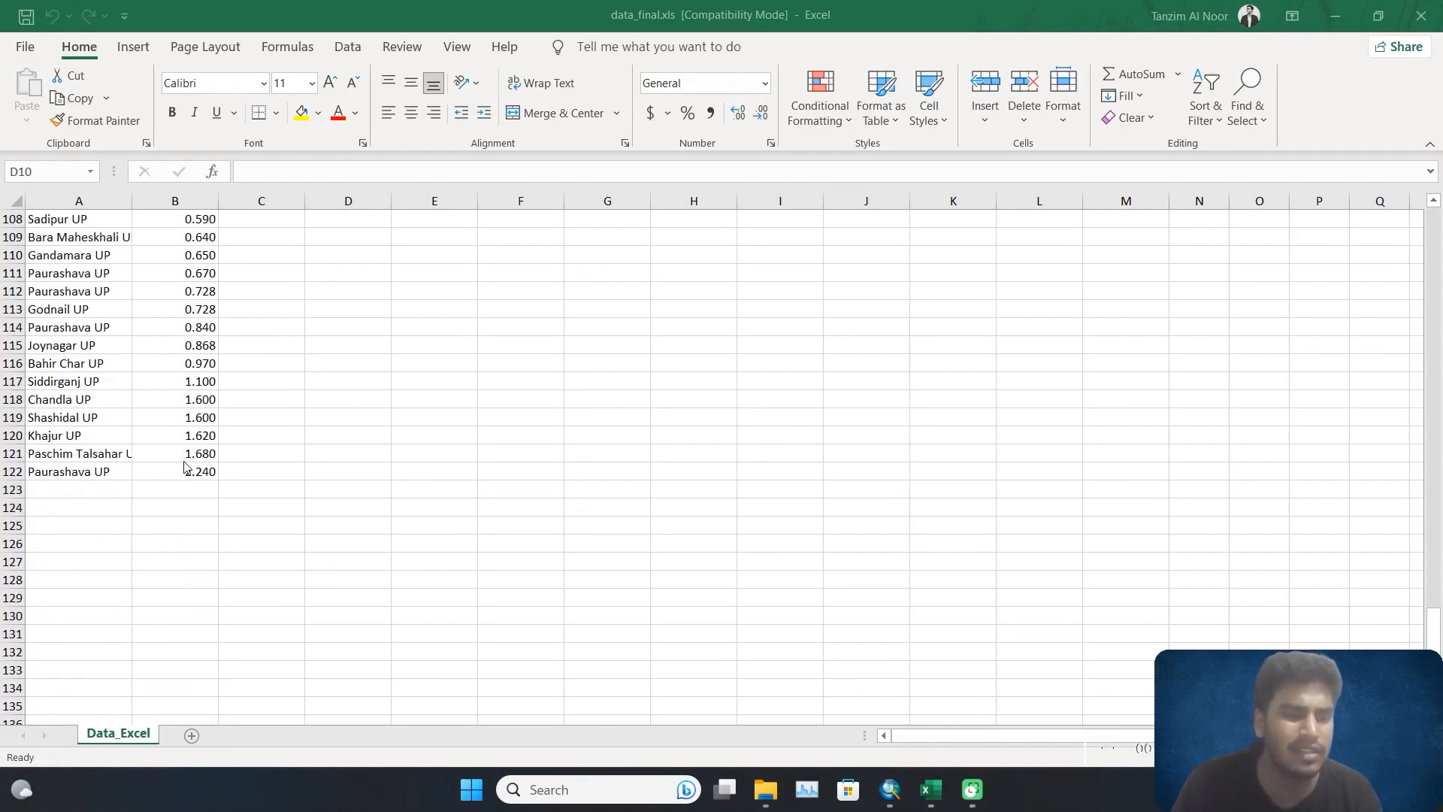
{"action": "scroll", "coordinate": [158, 387], "scroll_direction": "up", "scroll_amount": 20}
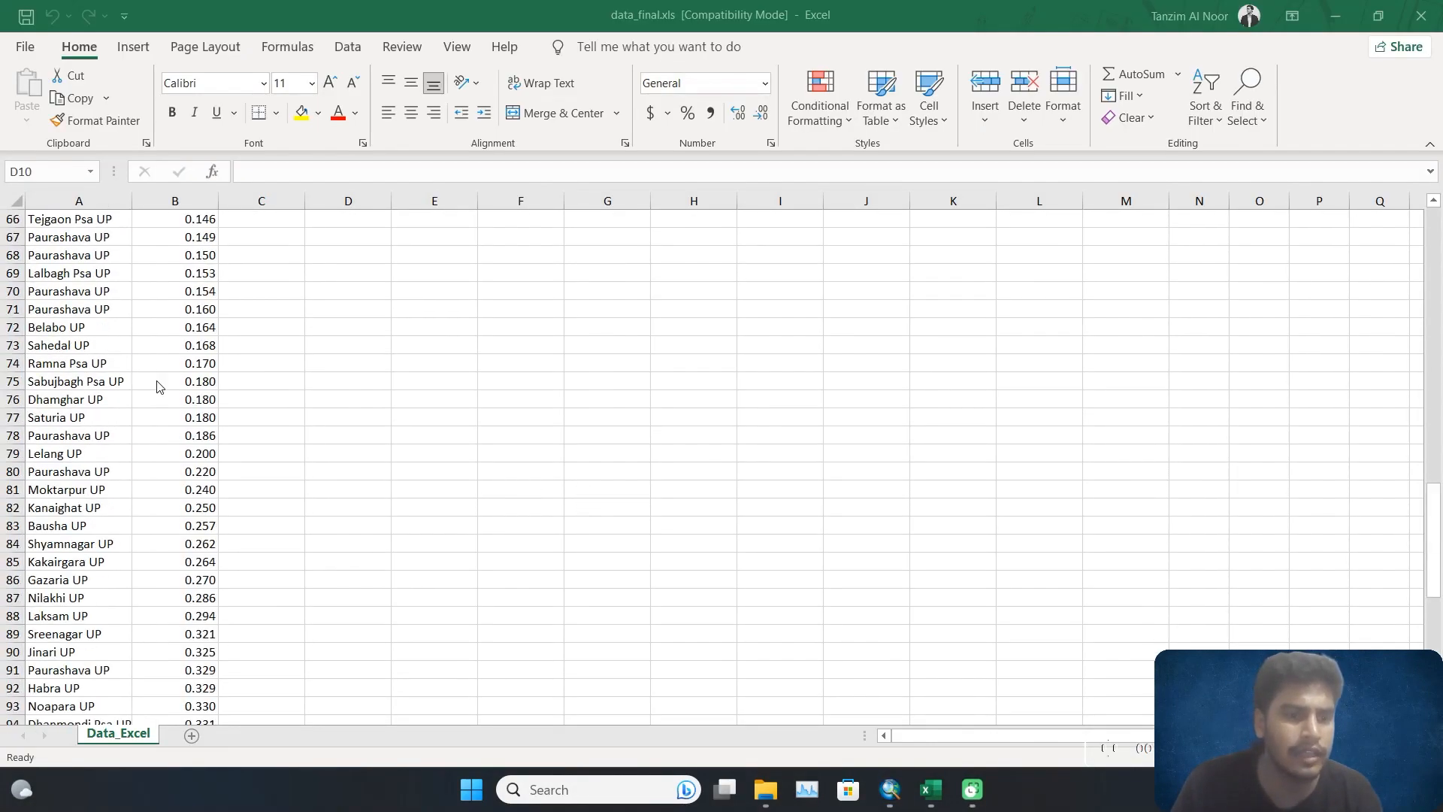
{"action": "left_click", "coordinate": [891, 790]}
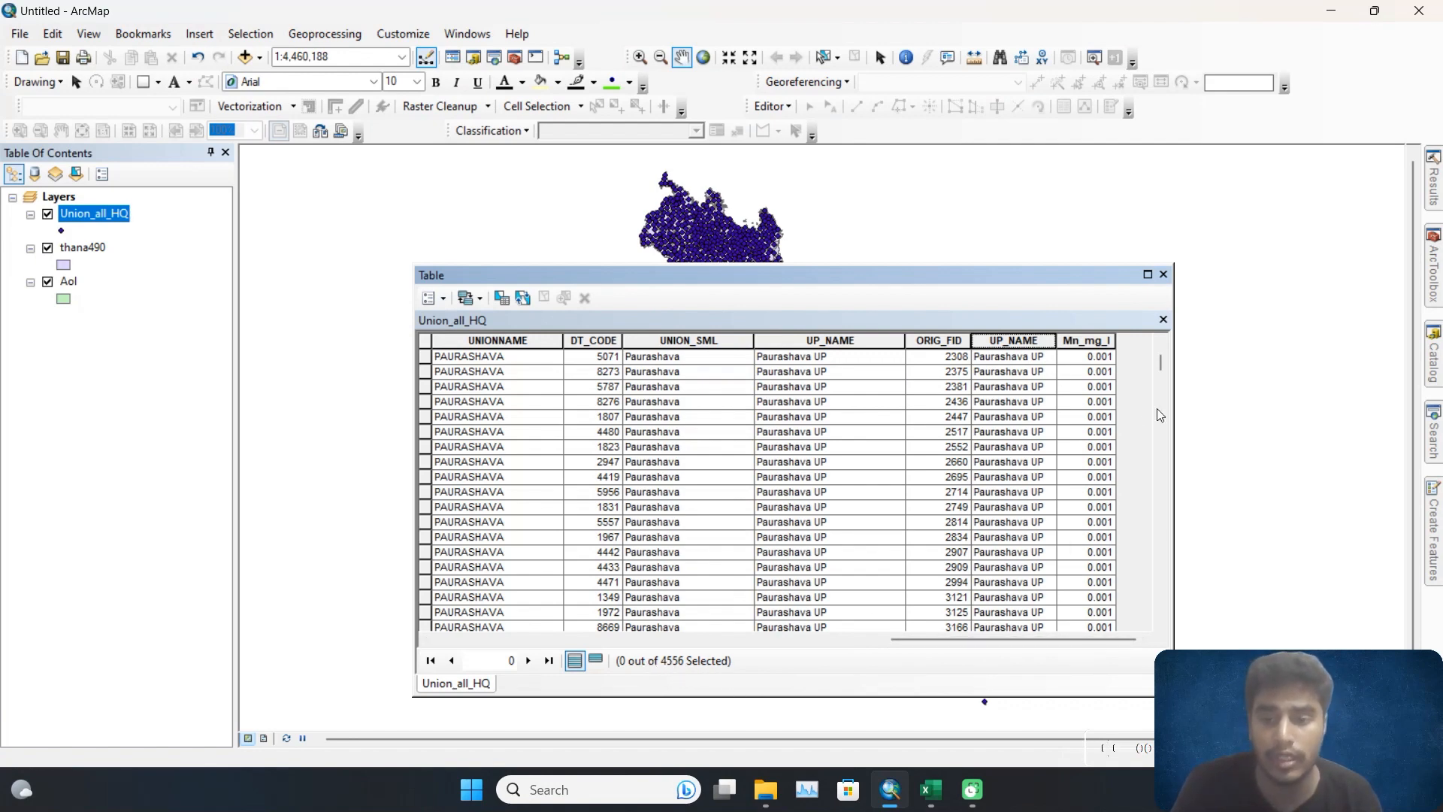
Close the joined attribute table and open the Query Builder for the Union_all_HQ layer's definition query.
{"action": "mouse_move", "coordinate": [1163, 367]}
{"action": "left_mouse_down"}
{"action": "mouse_move", "coordinate": [1162, 435]}
{"action": "mouse_move", "coordinate": [1166, 360]}
{"action": "left_mouse_up"}
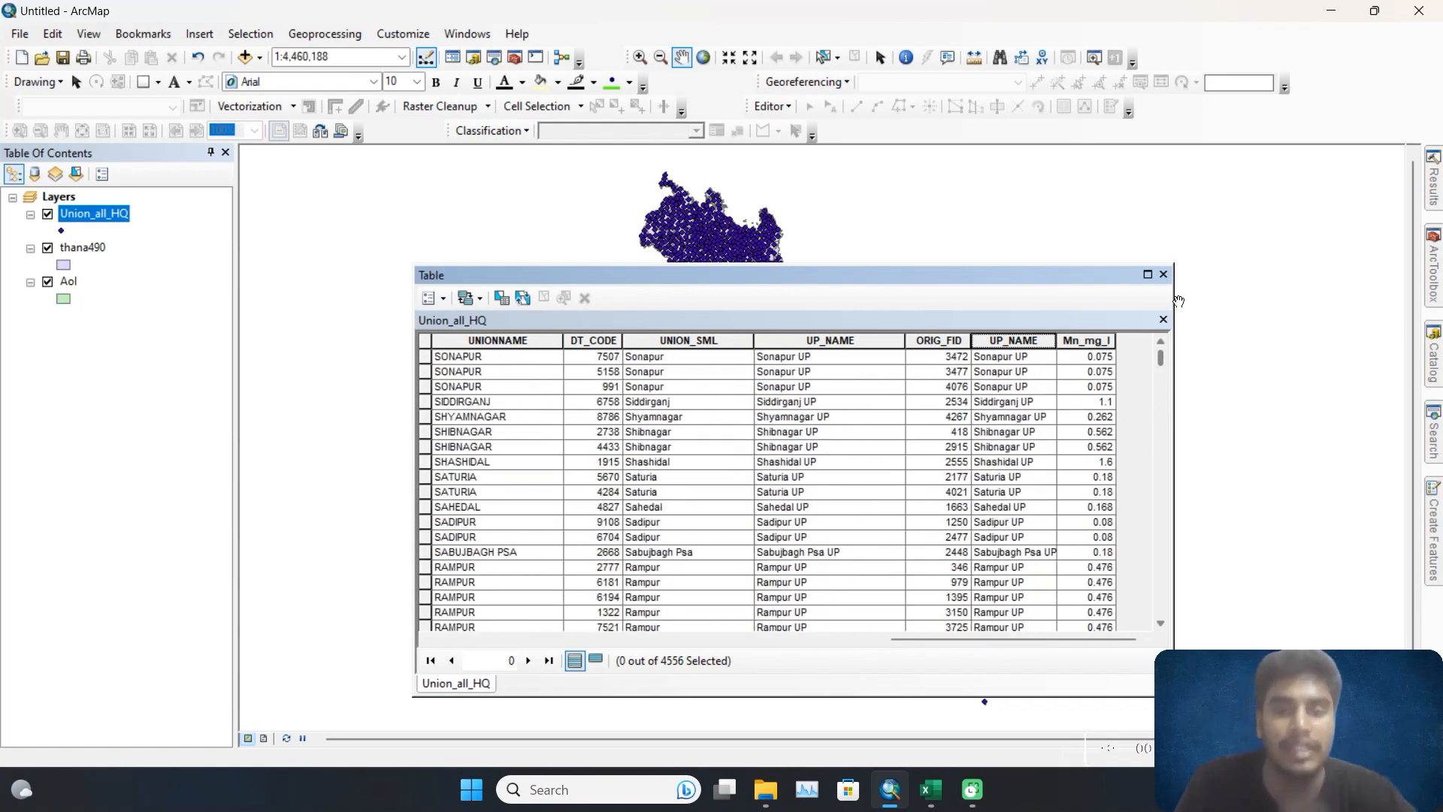
{"action": "left_click", "coordinate": [1164, 275]}
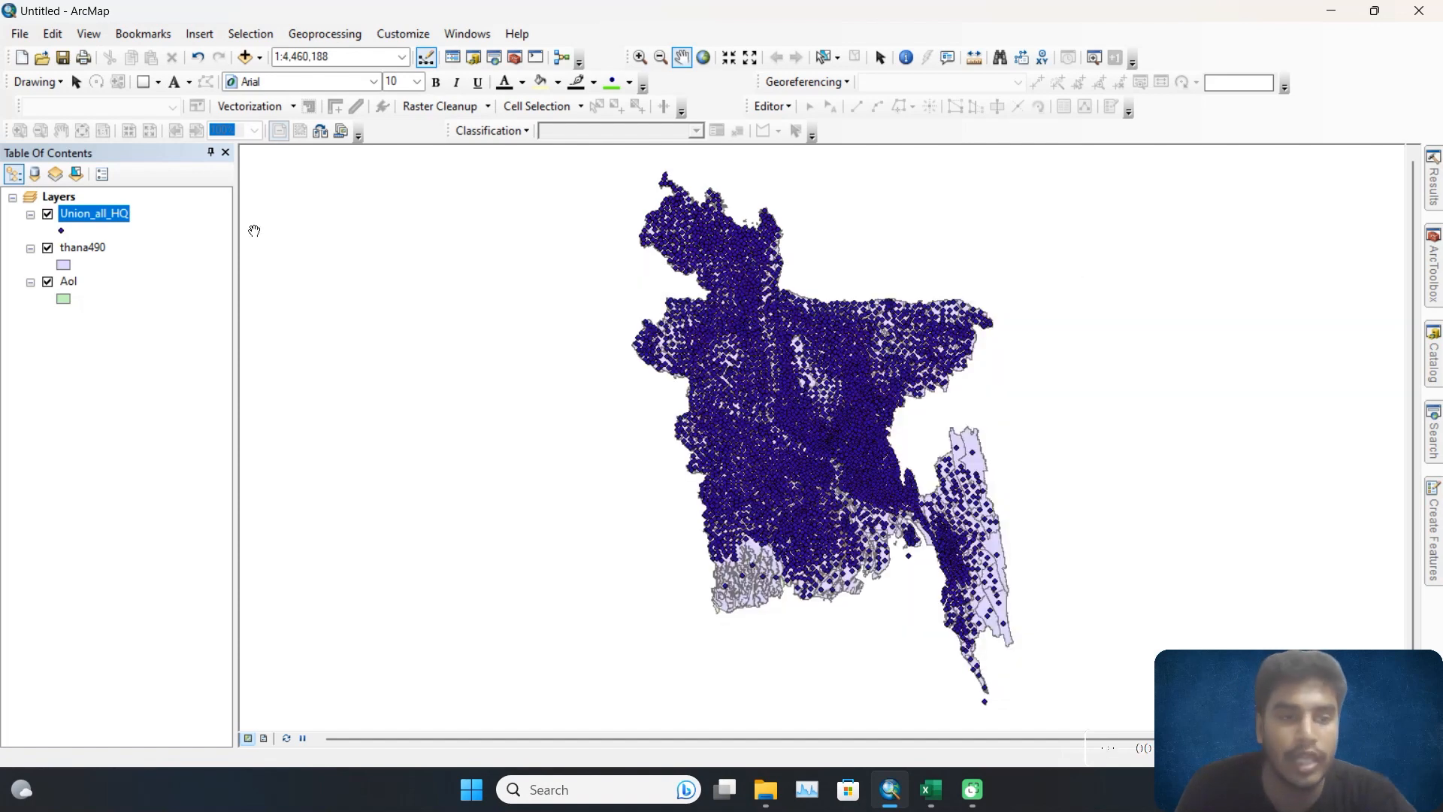
{"action": "right_click", "coordinate": [118, 218]}
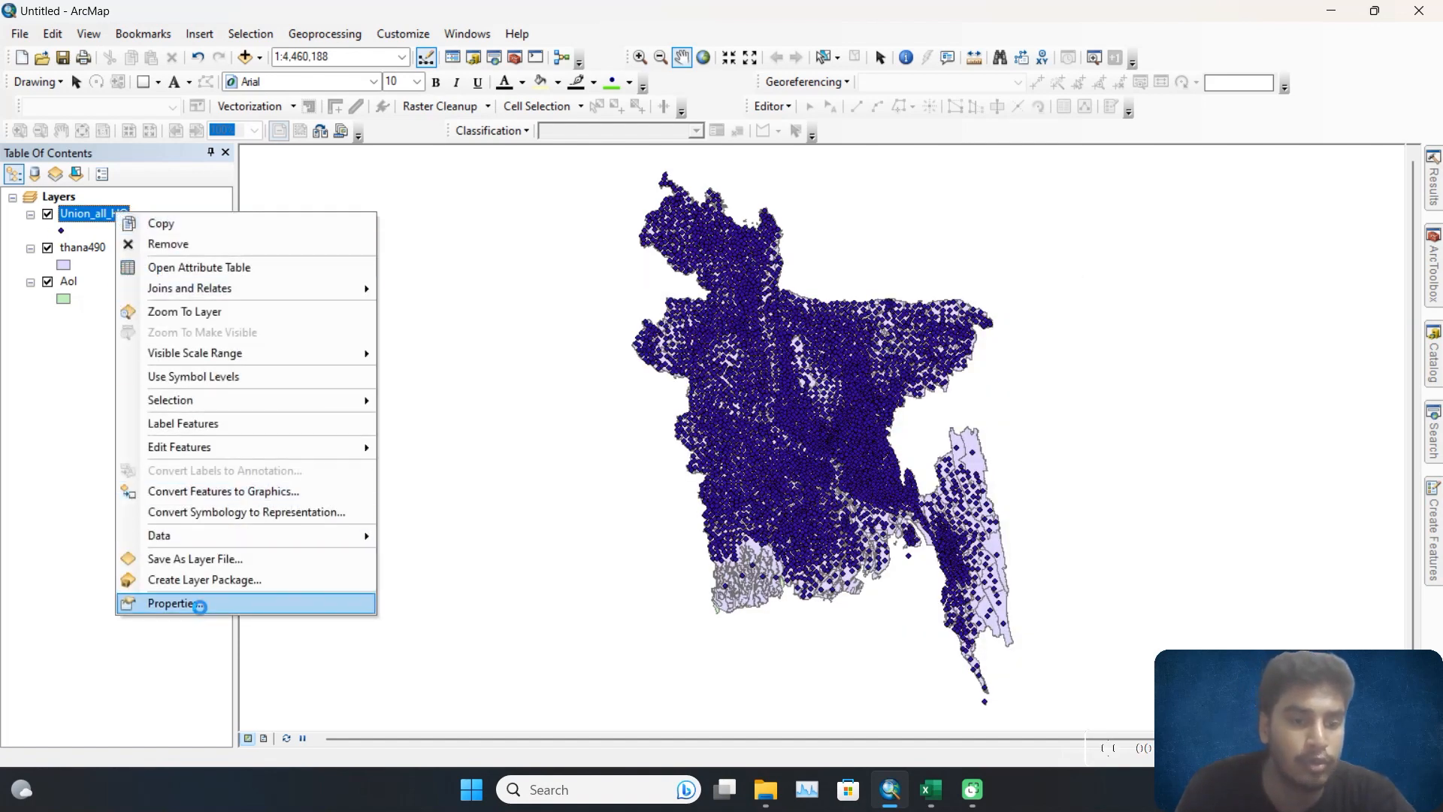
{"action": "left_click", "coordinate": [200, 606]}
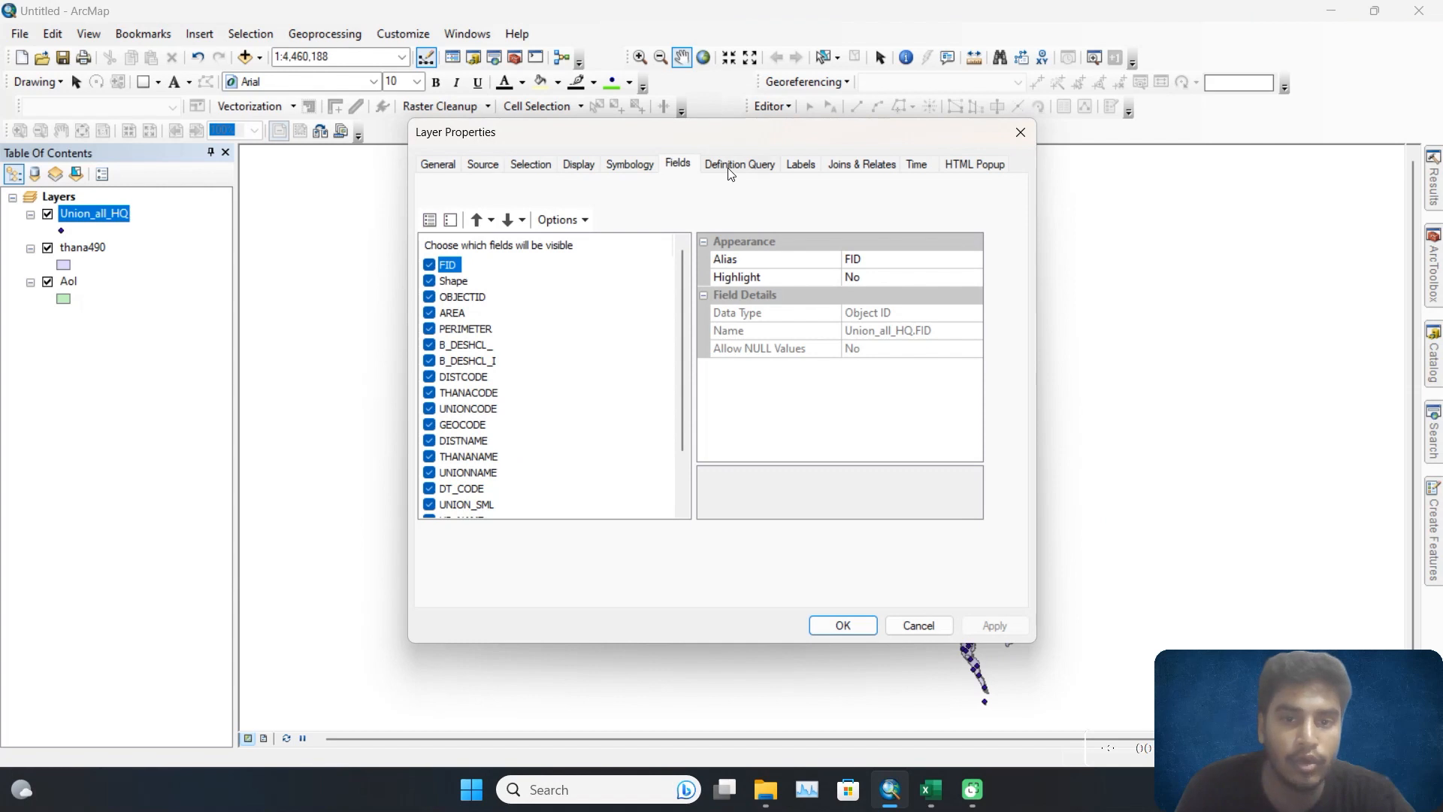
{"action": "left_click", "coordinate": [731, 167]}
{"action": "left_click", "coordinate": [519, 387]}
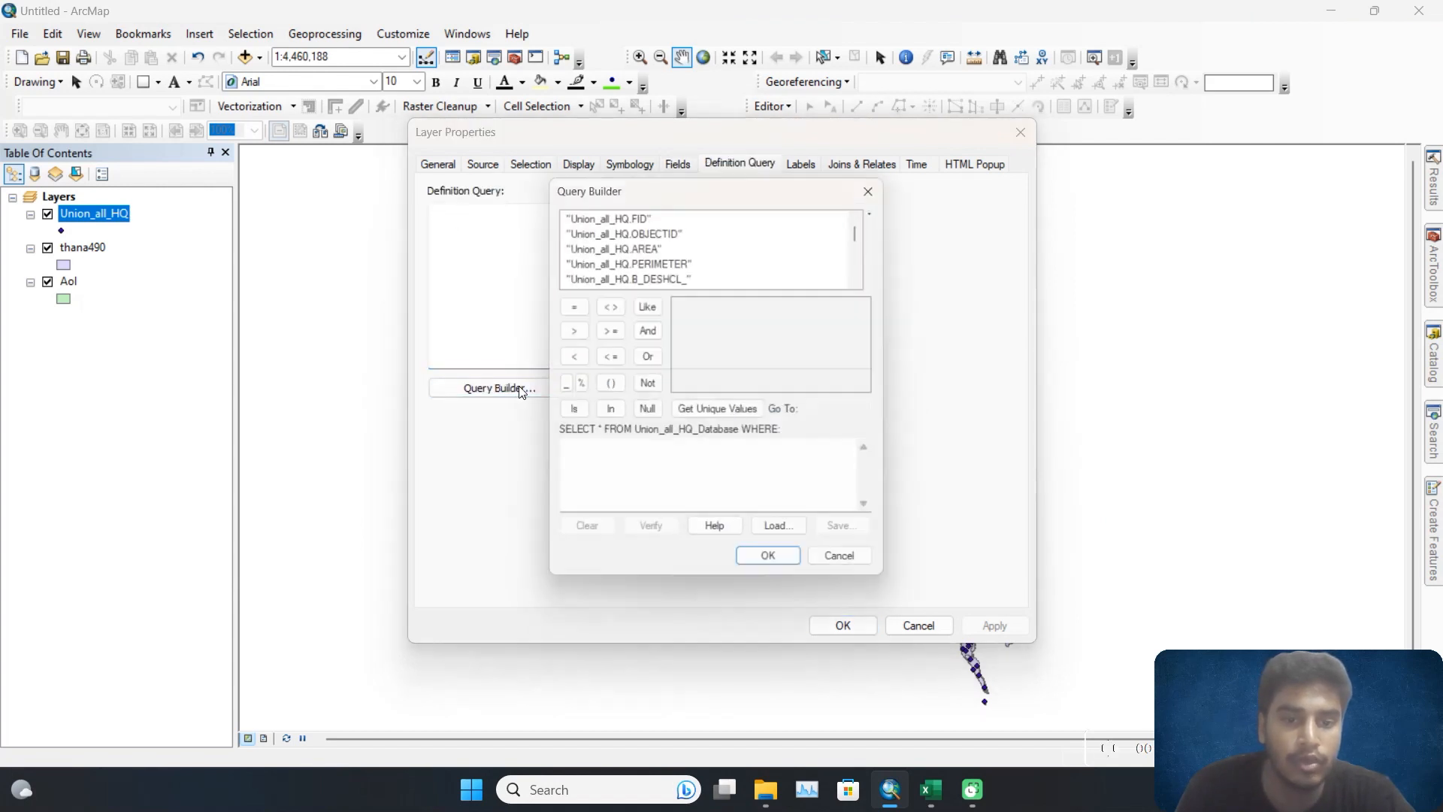
Filter Union_all_HQ with the definition query "Database.Mn_mg_l" <>0 and hide the thana490 layer.
{"action": "scroll", "coordinate": [640, 283], "scroll_direction": "down", "scroll_amount": 5}
{"action": "double_click", "coordinate": [635, 274]}
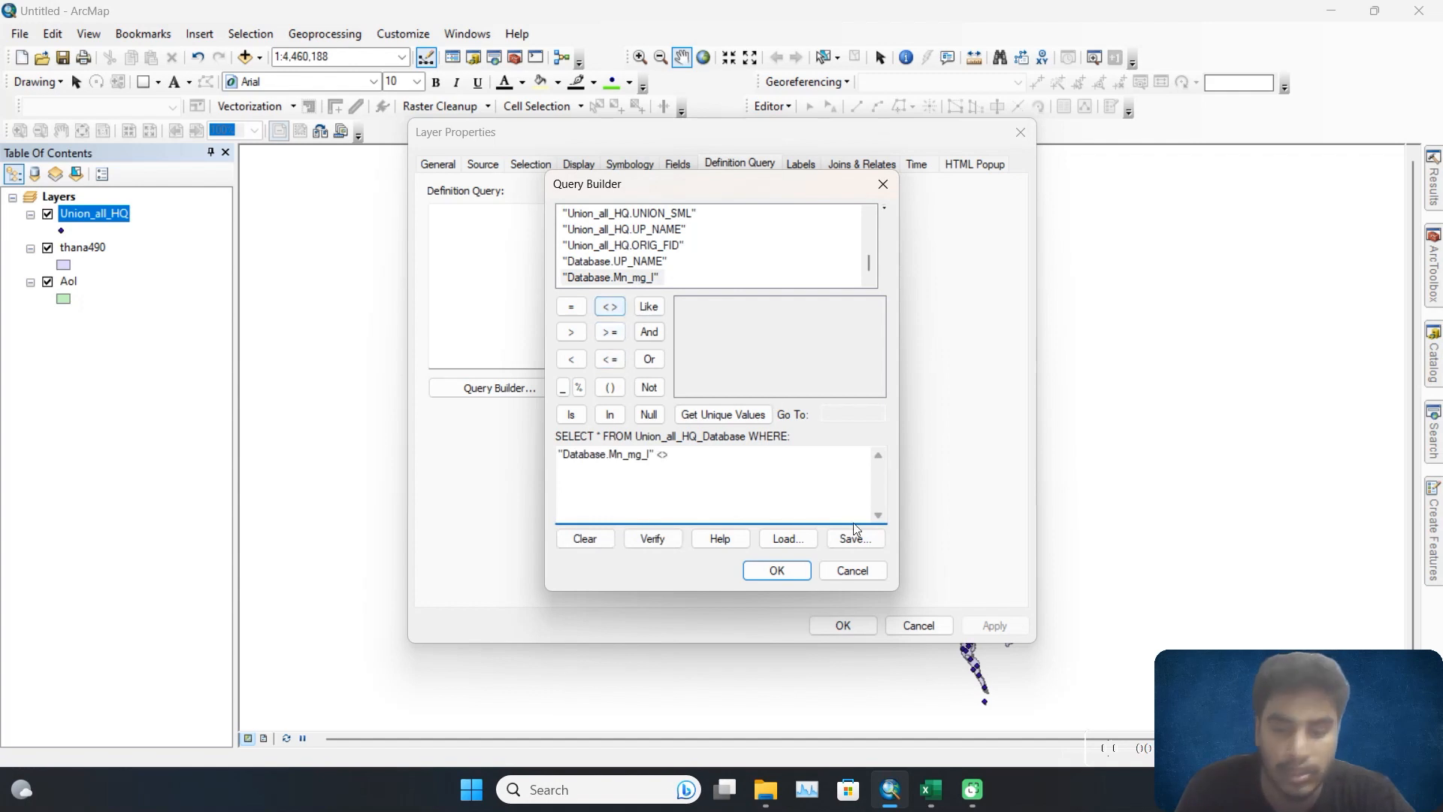
{"action": "type", "text": "0"}
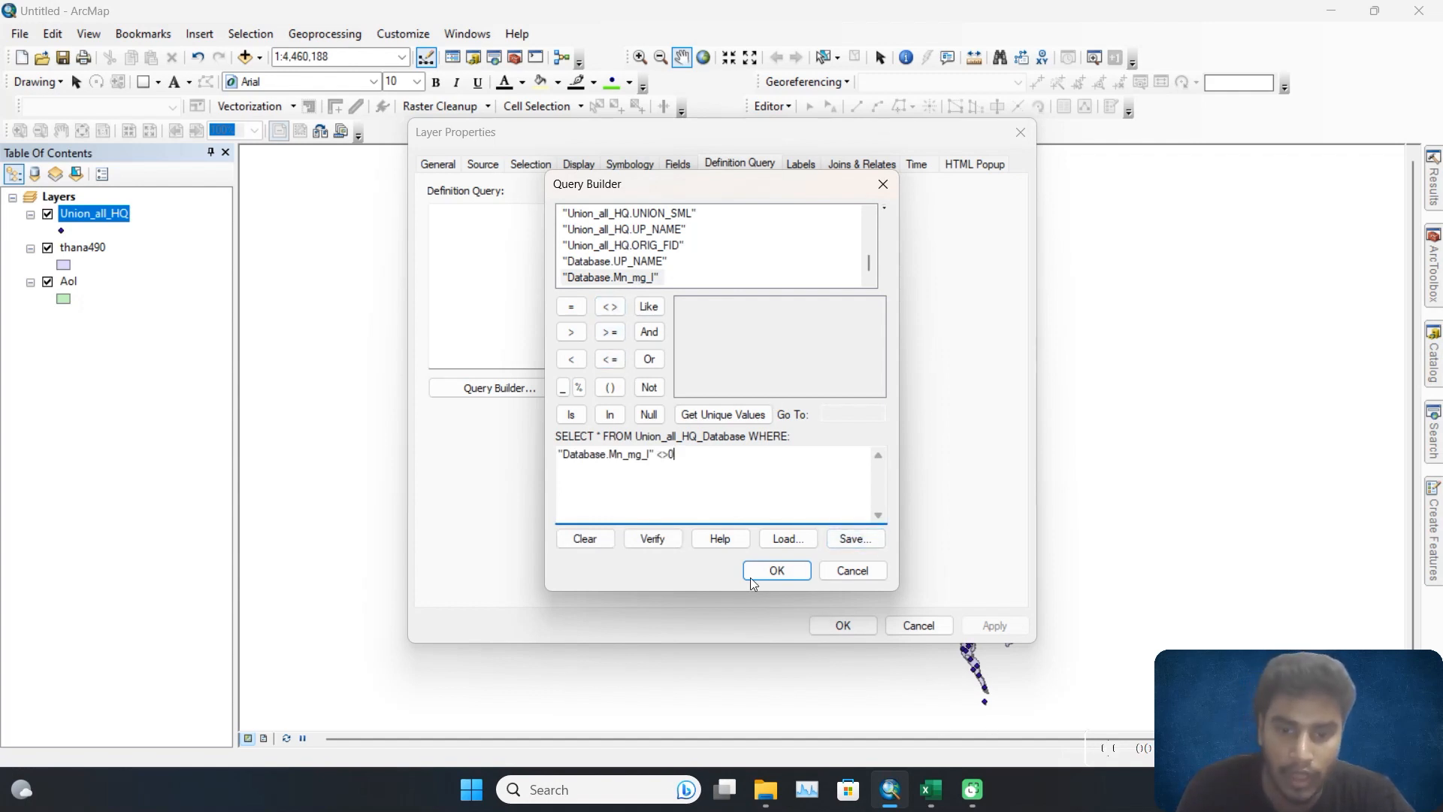
{"action": "left_click", "coordinate": [778, 572]}
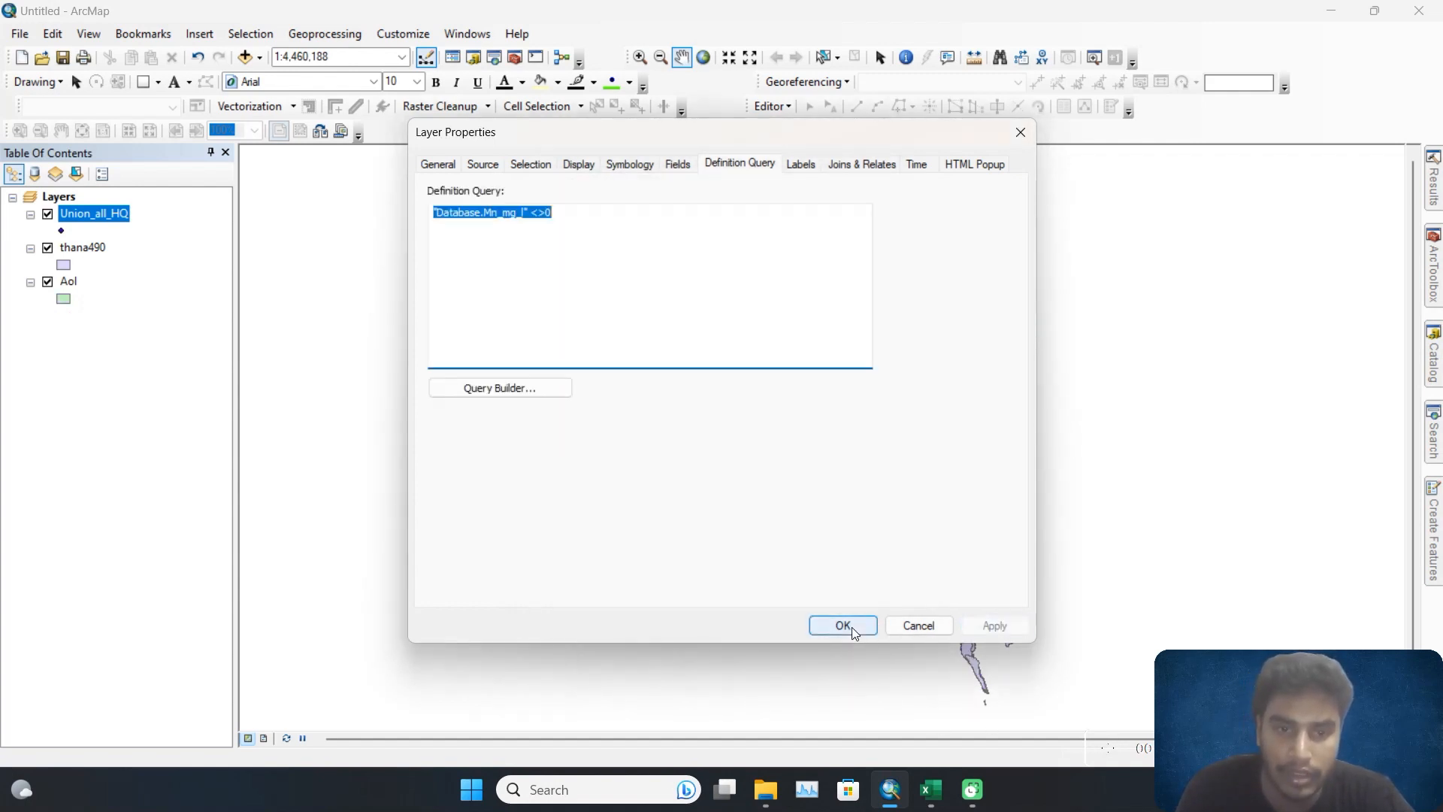
{"action": "left_click", "coordinate": [844, 627]}
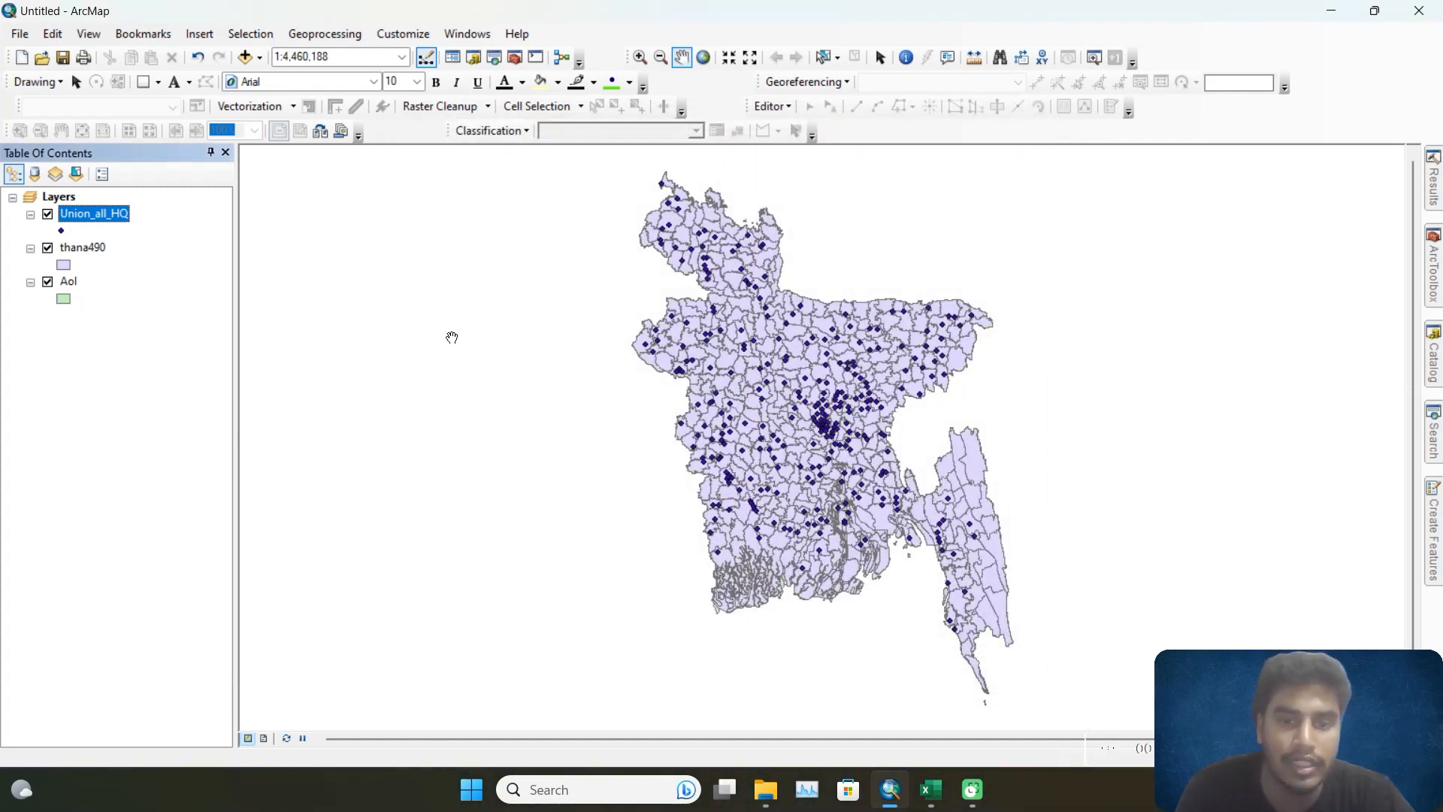
{"action": "left_click", "coordinate": [48, 248]}
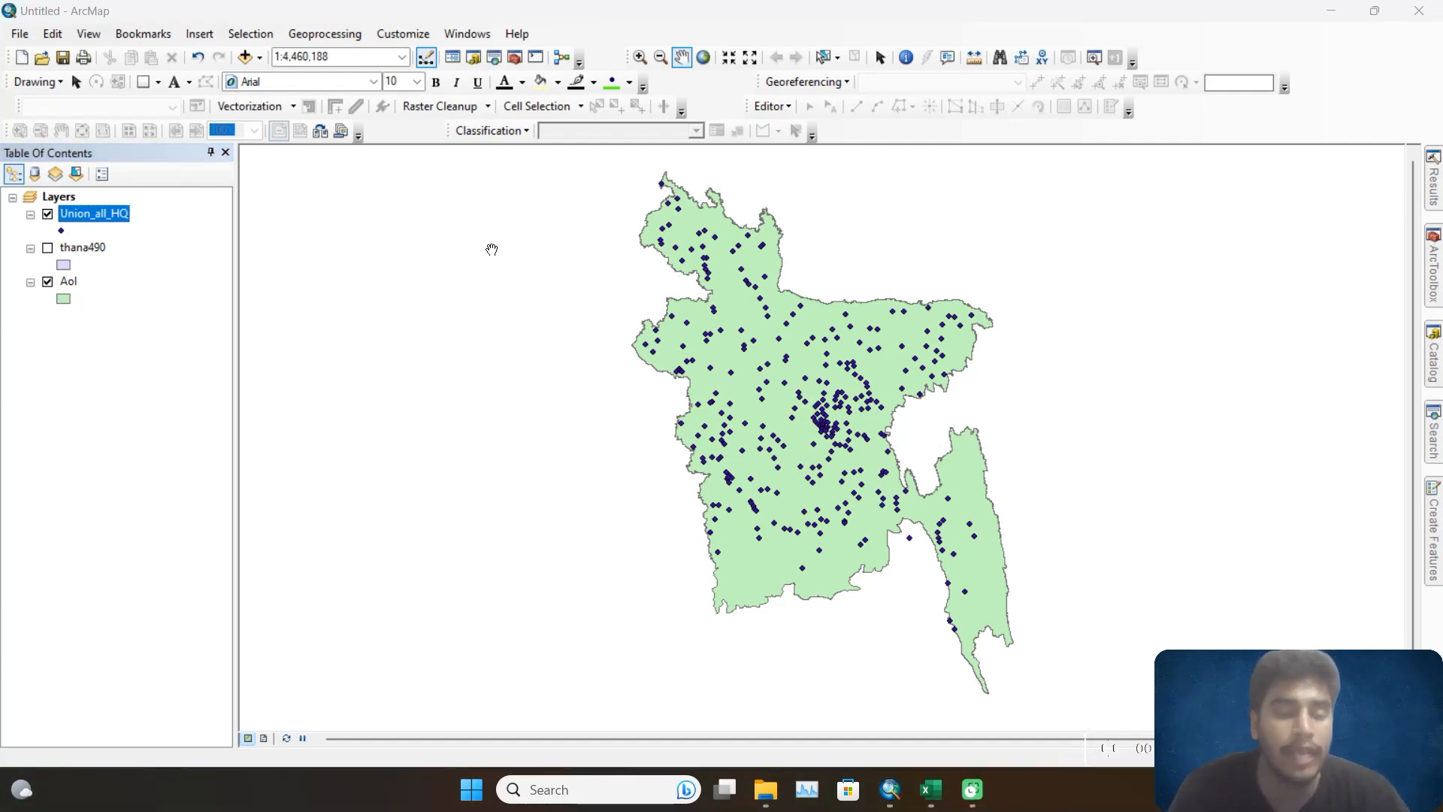
Export all filtered Union_all_HQ features to the shapefile Export_Output.shp in the output folder and add it to the map.
{"action": "right_click", "coordinate": [121, 223]}
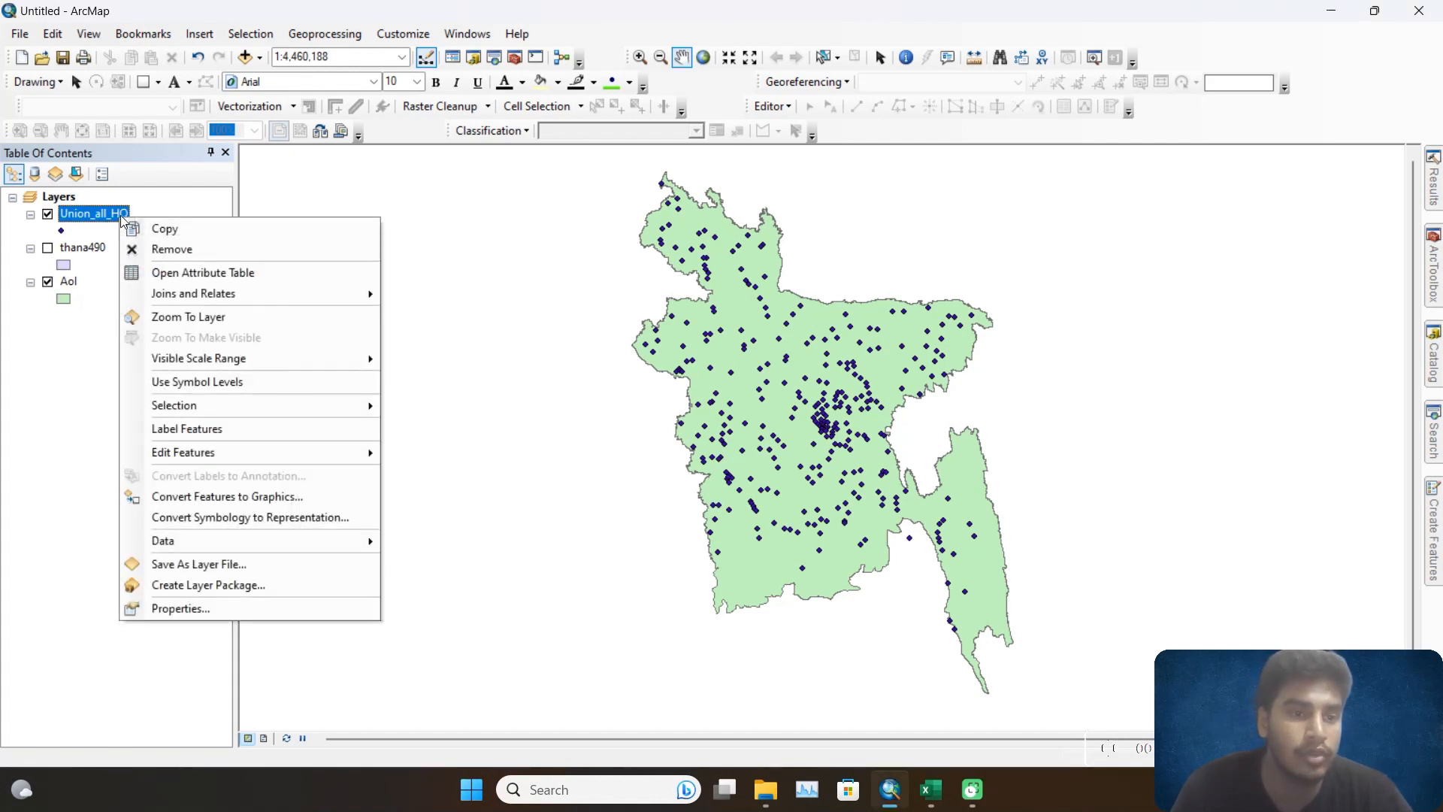
{"action": "mouse_move", "coordinate": [338, 543]}
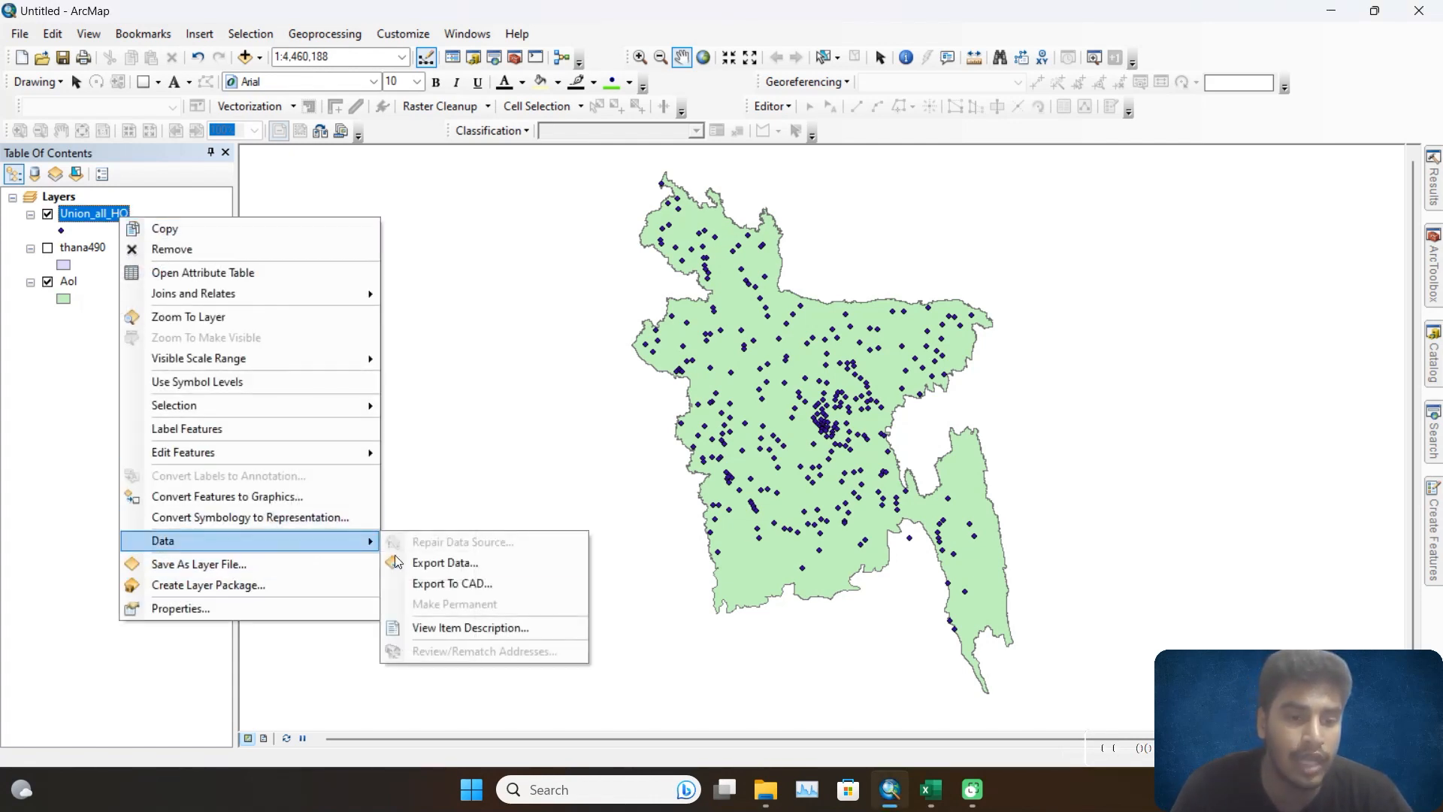
{"action": "left_click", "coordinate": [439, 562]}
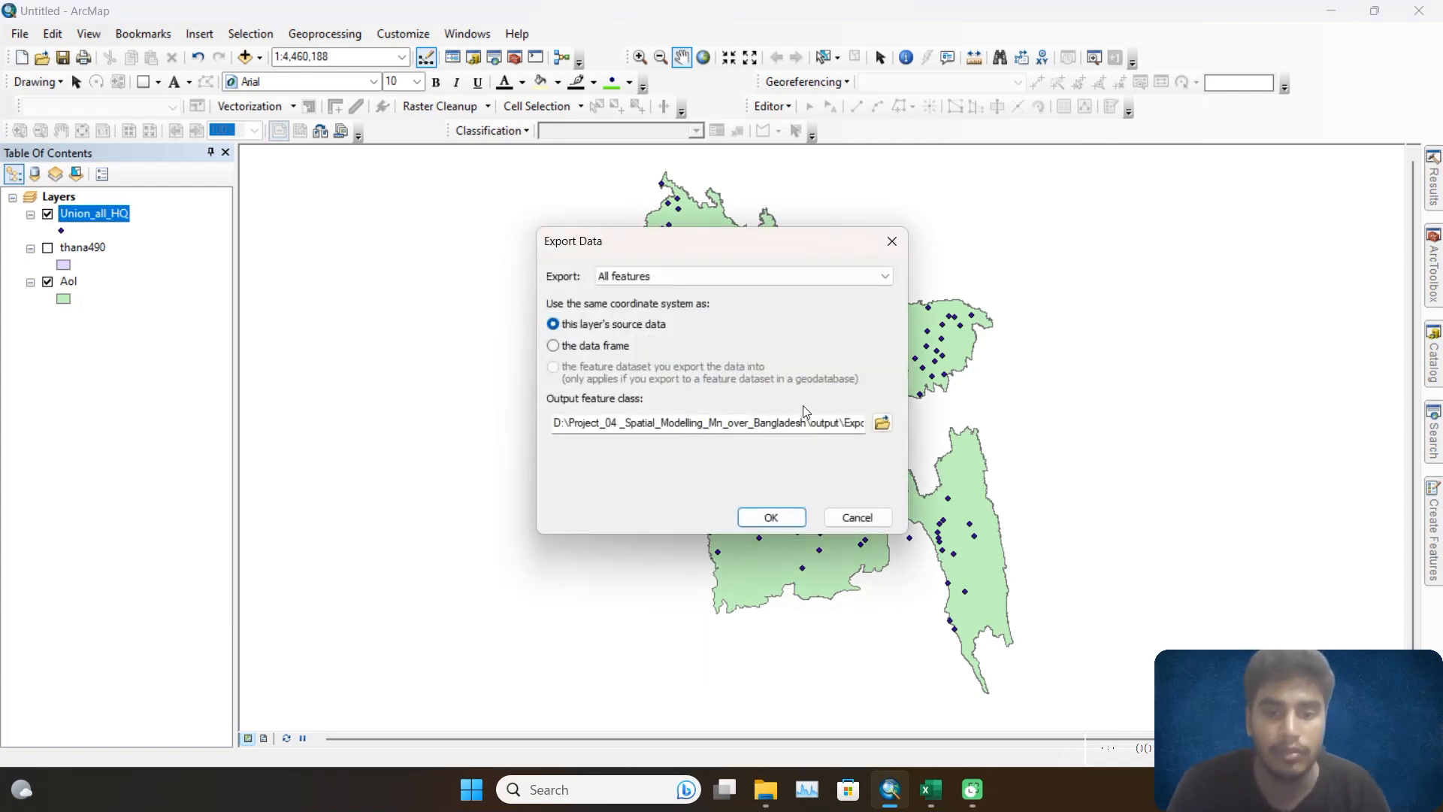
{"action": "left_click", "coordinate": [883, 423]}
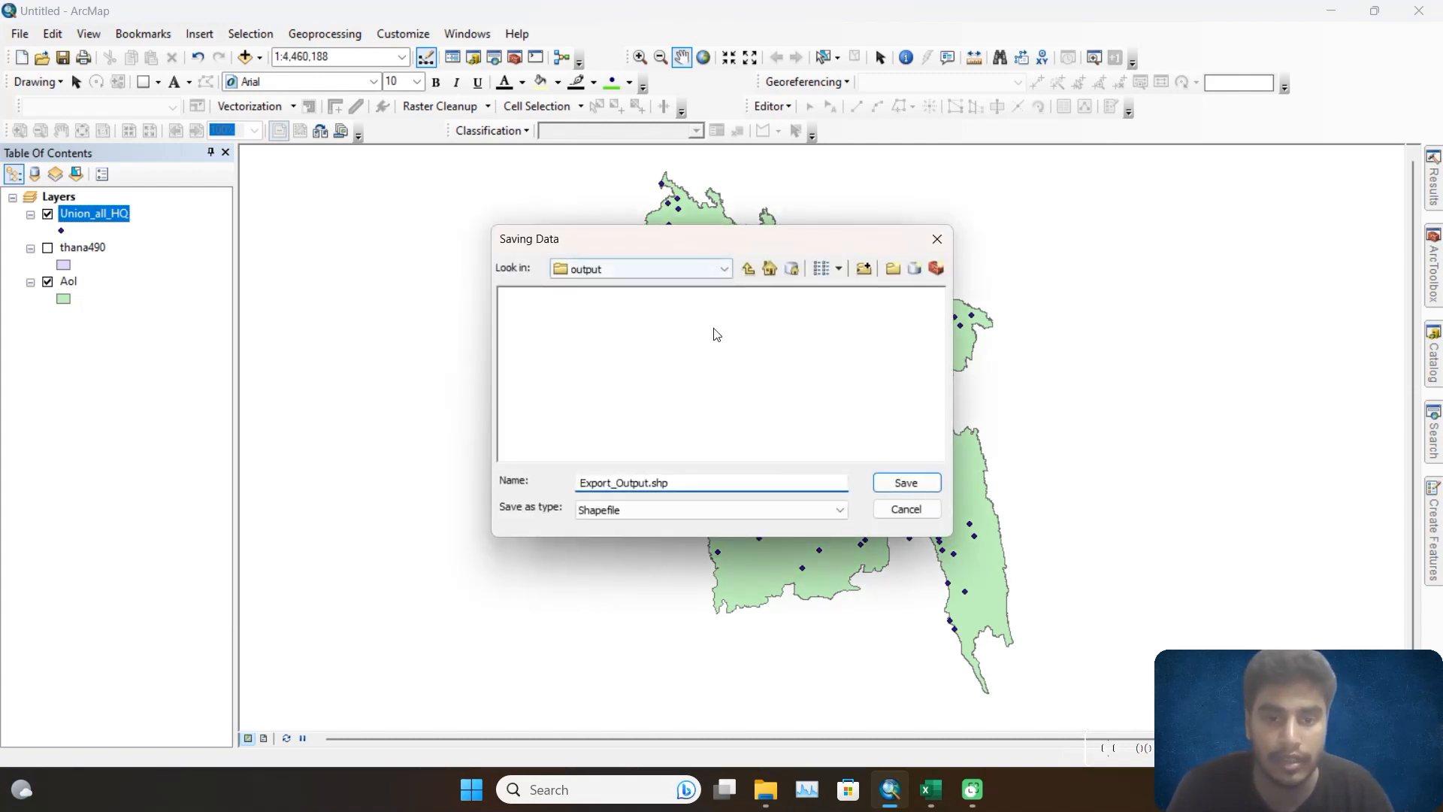
{"action": "left_click", "coordinate": [749, 269]}
{"action": "double_click", "coordinate": [527, 294]}
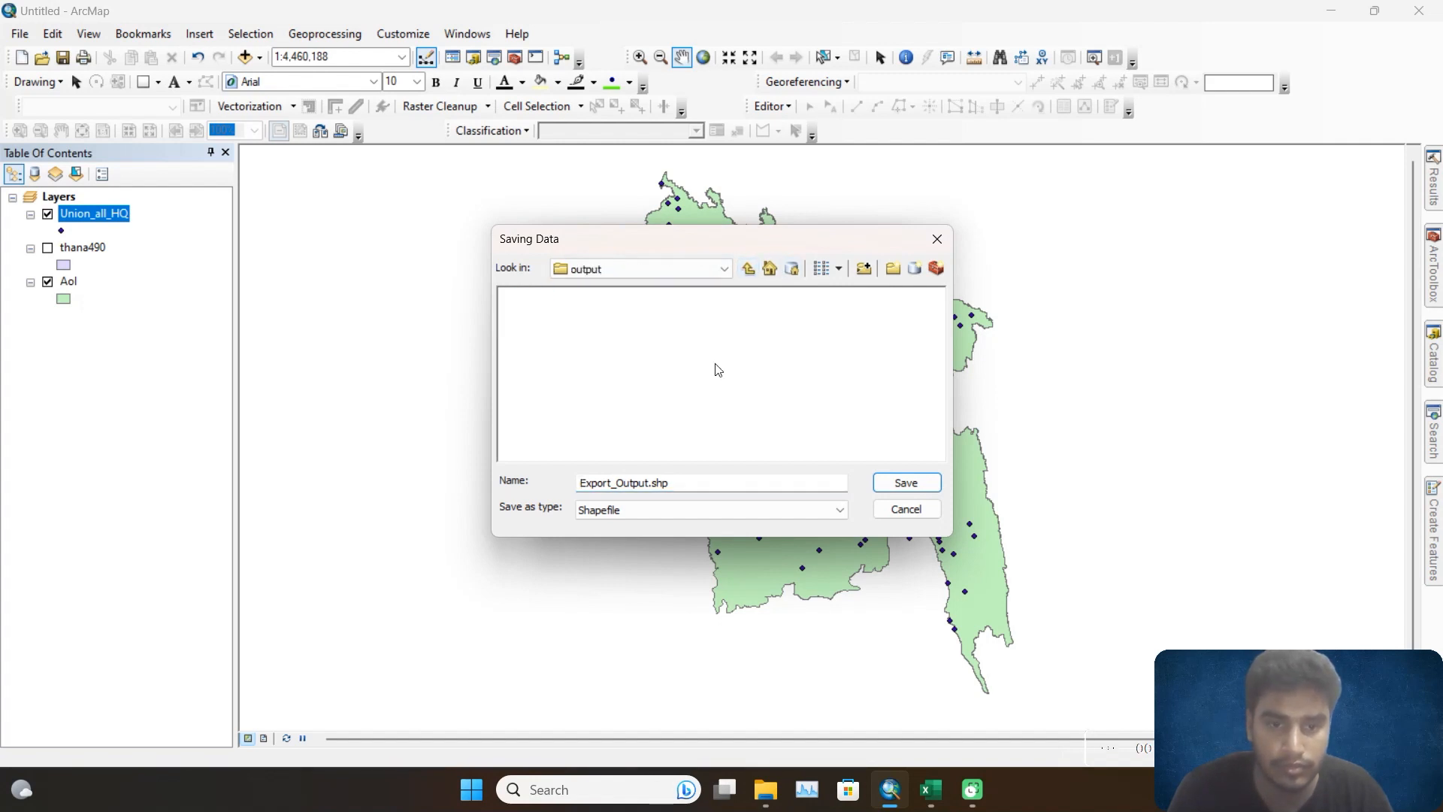
{"action": "left_click", "coordinate": [911, 484]}
{"action": "left_click", "coordinate": [800, 517]}
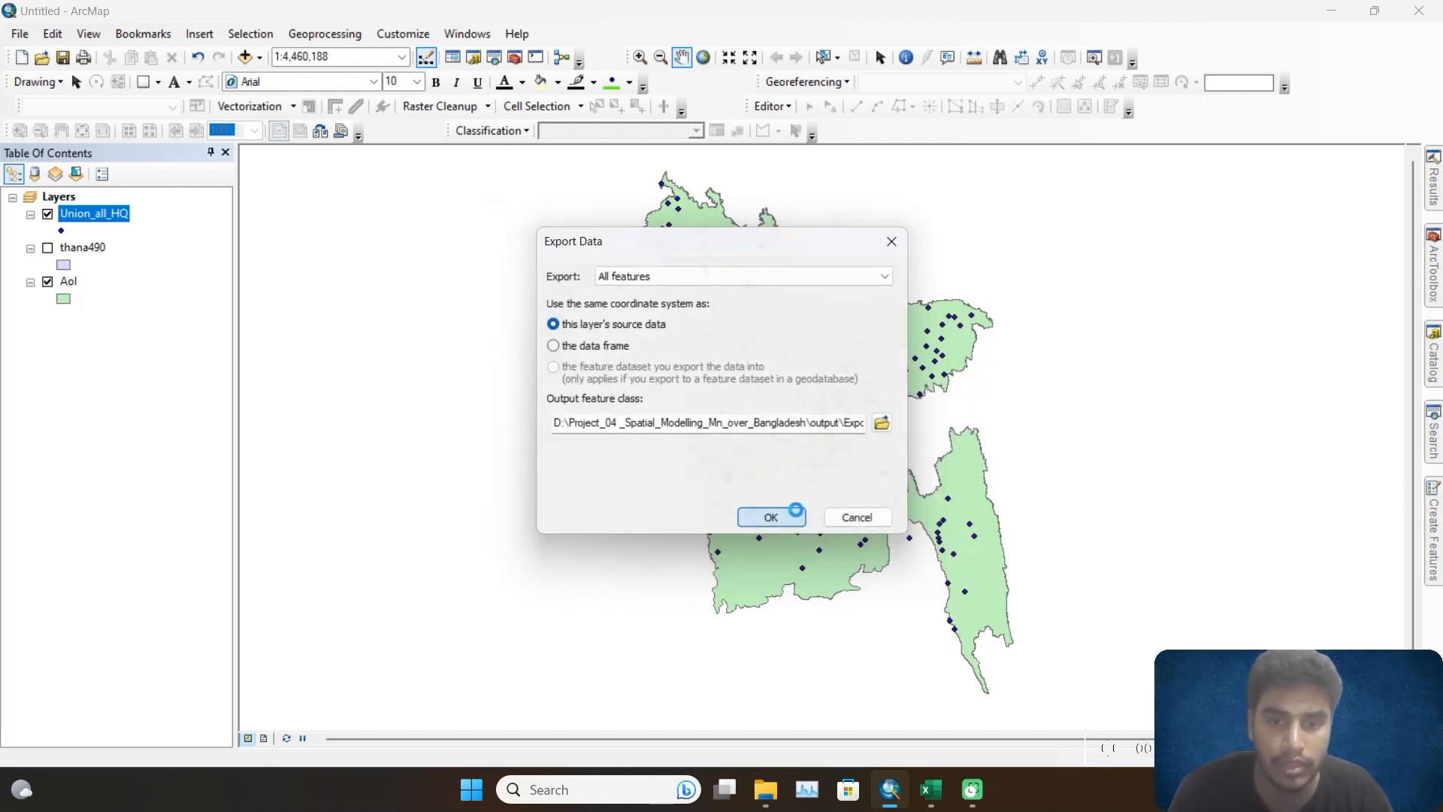
{"action": "left_click", "coordinate": [811, 460]}
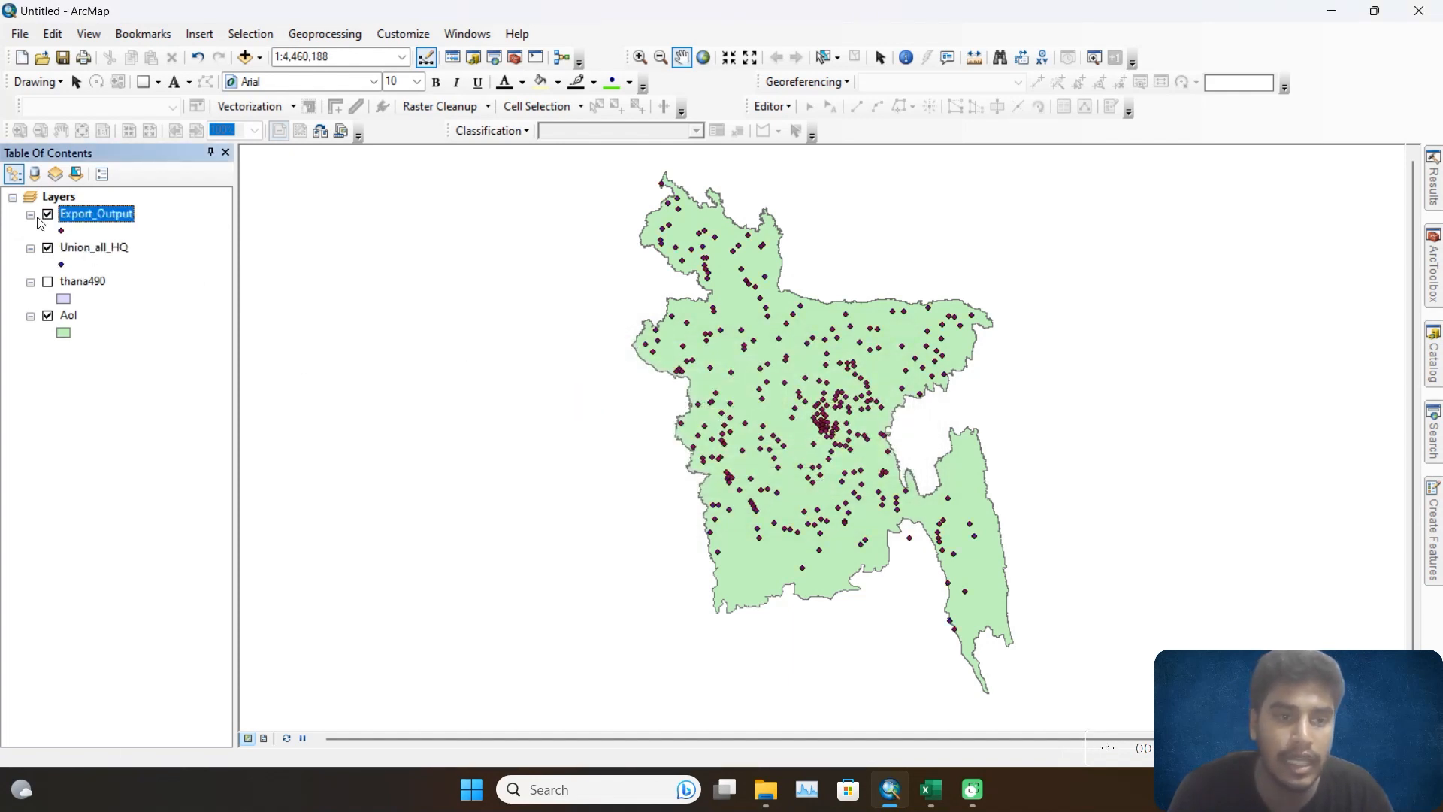
Hide the Union_all_HQ layer and make the Geostatistical Analyst tools available.
{"action": "left_click", "coordinate": [47, 249]}
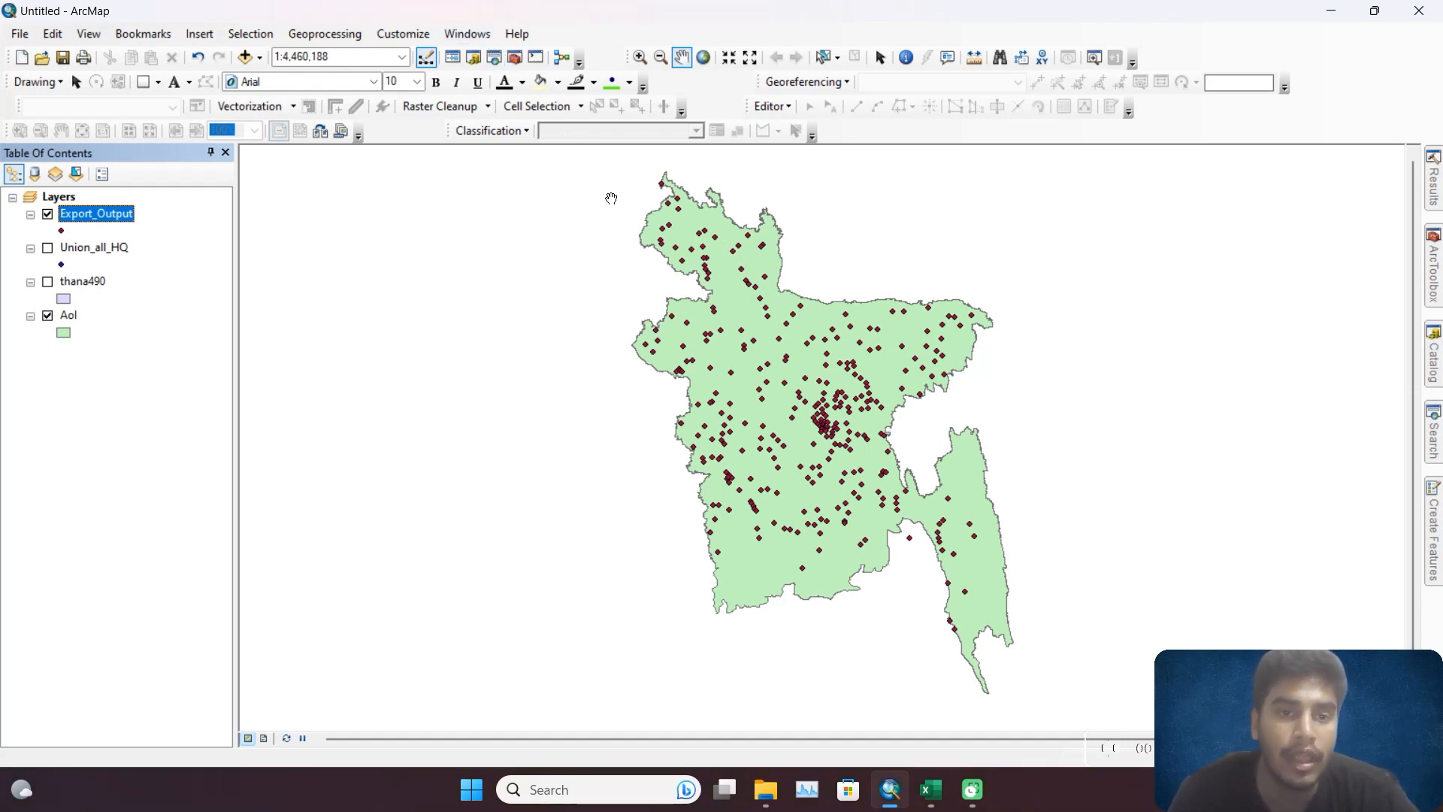
{"action": "left_click", "coordinate": [417, 37]}
{"action": "mouse_move", "coordinate": [444, 58]}
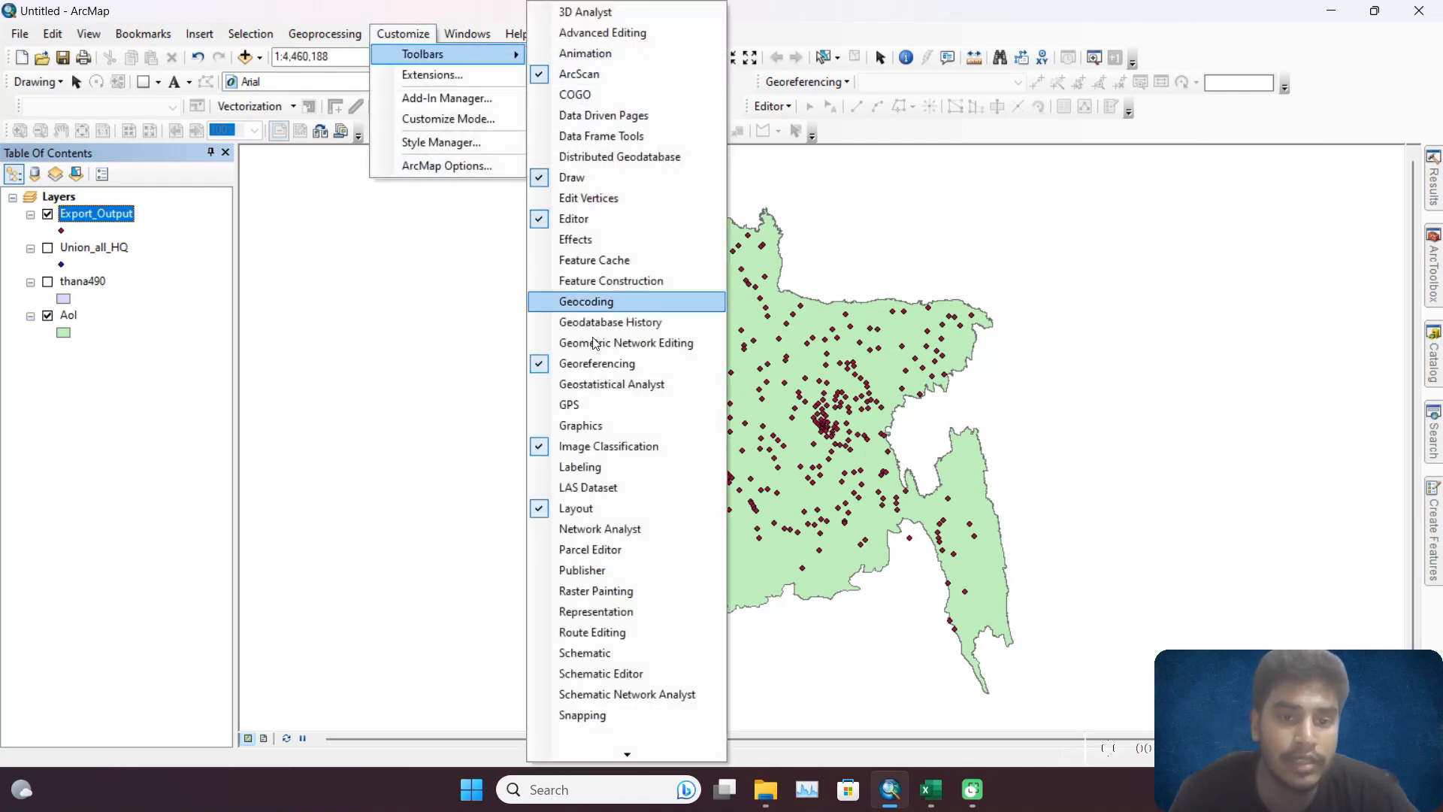
{"action": "left_click", "coordinate": [643, 385]}
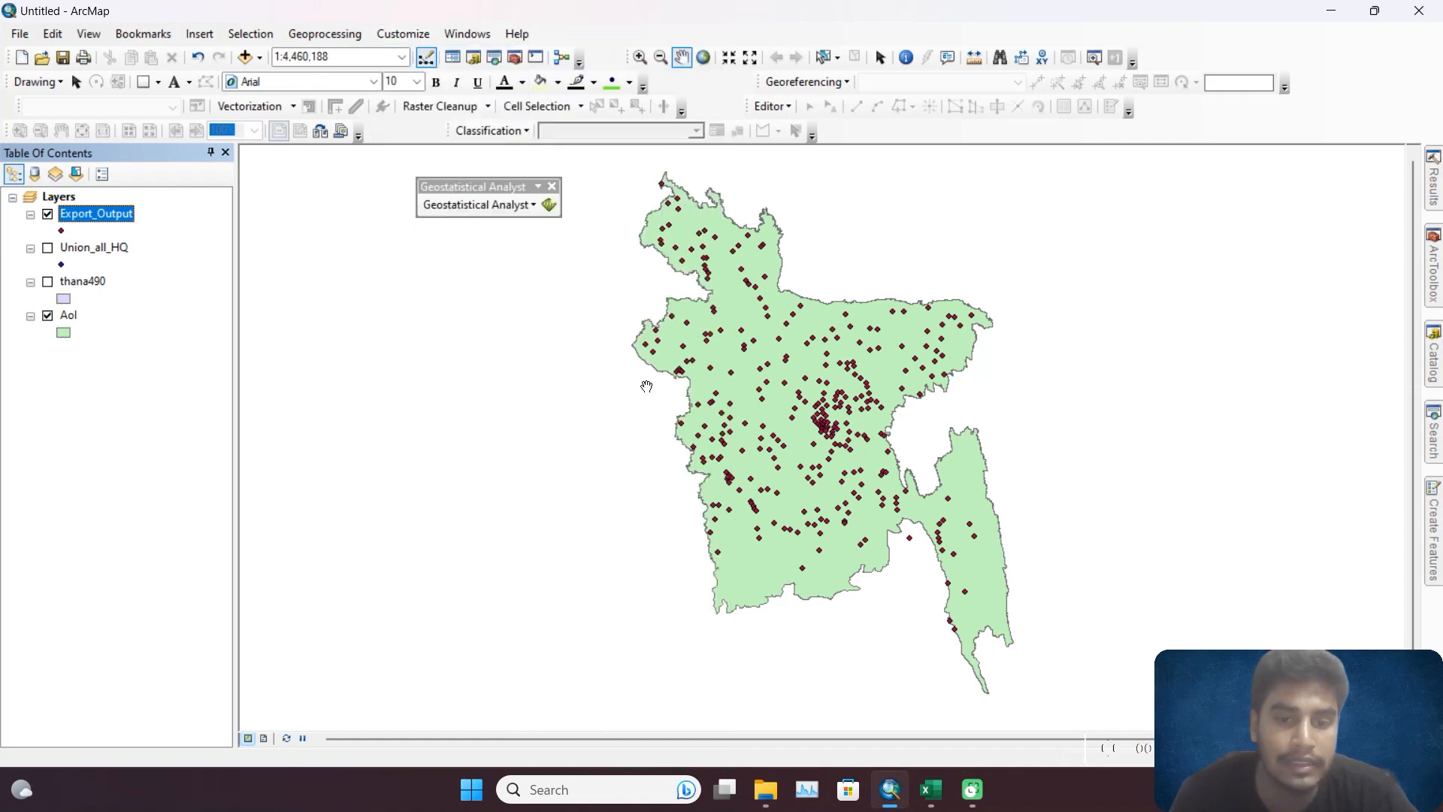
Start the Subset Features tool with Export_Output as the input features.
{"action": "left_click", "coordinate": [524, 205]}
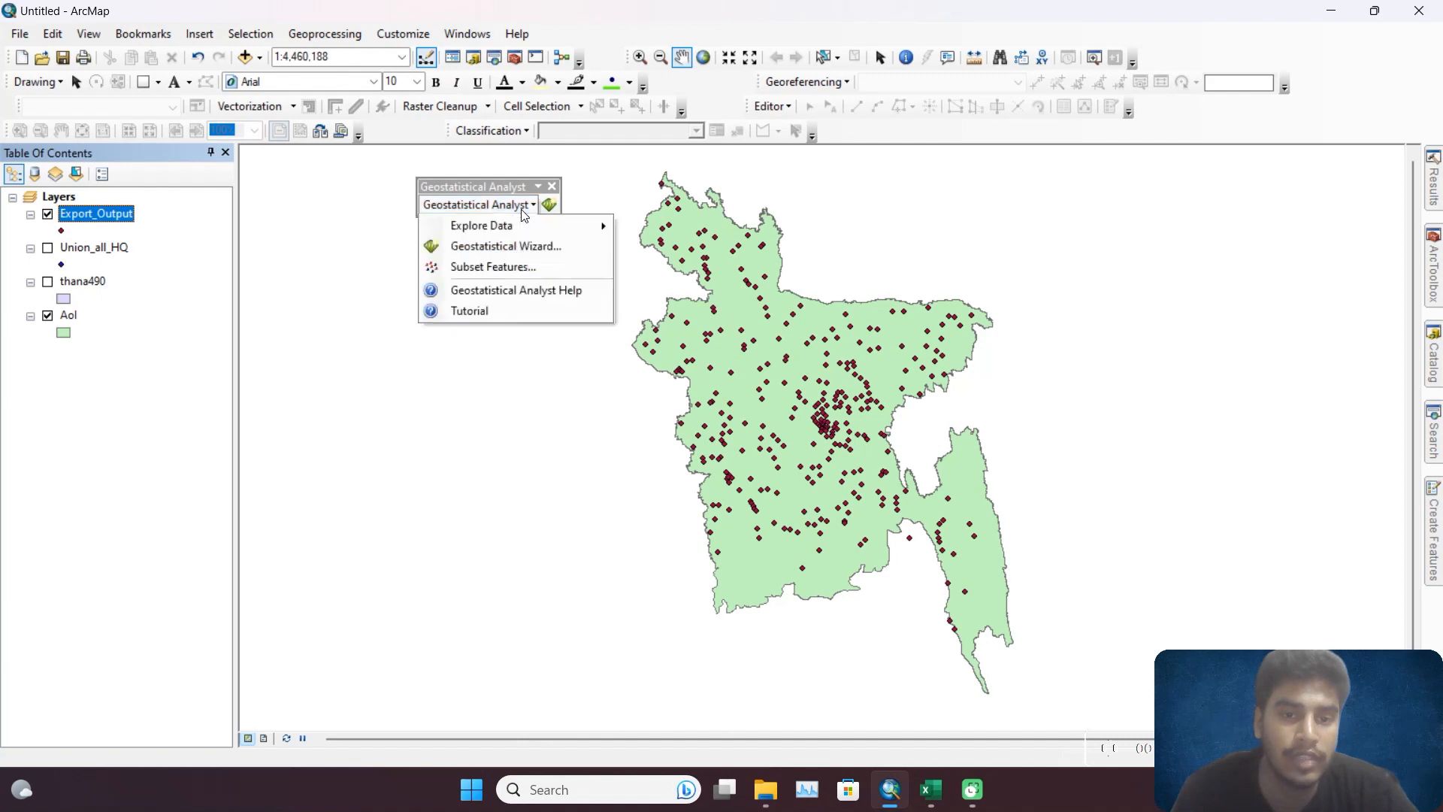
{"action": "left_click", "coordinate": [509, 266]}
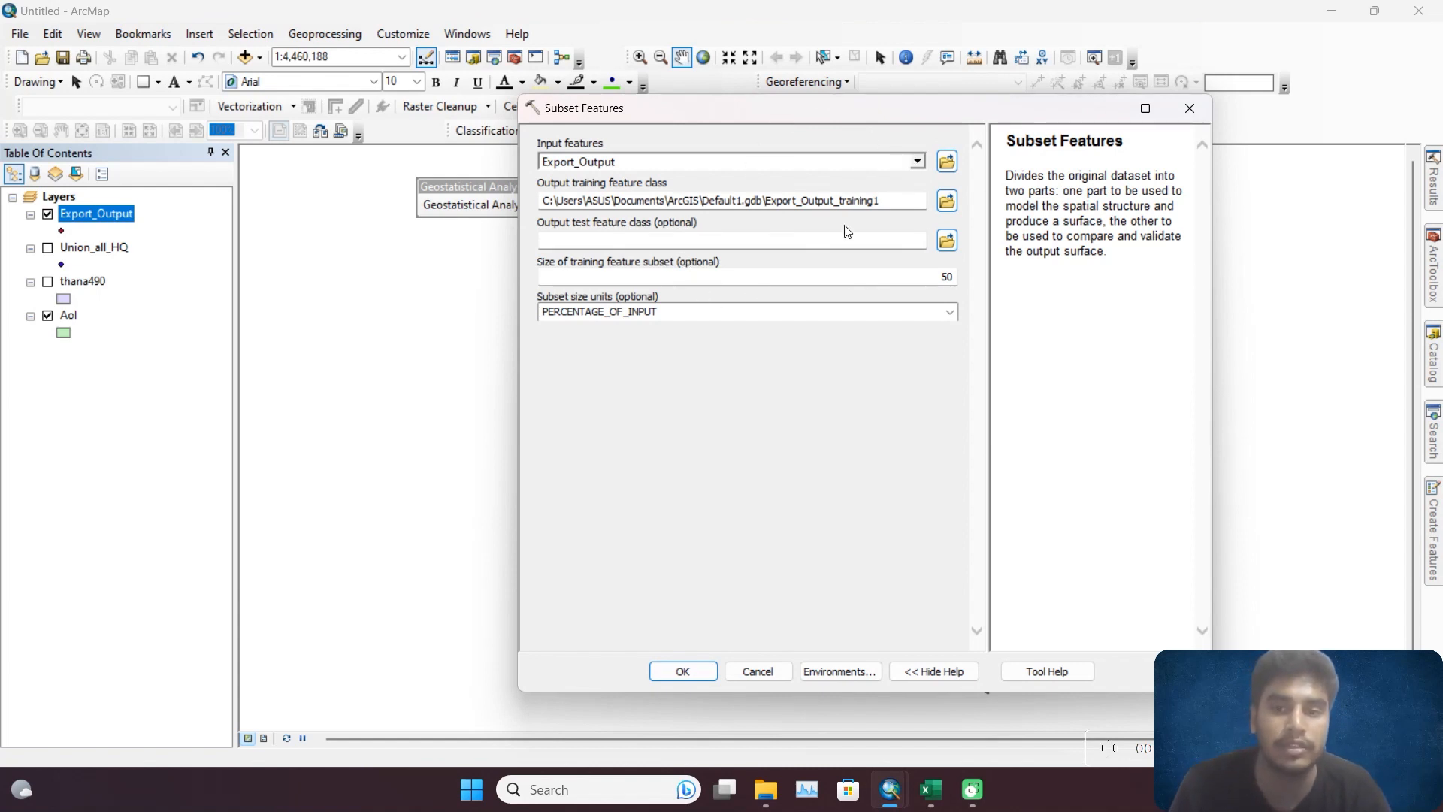
{"action": "left_click", "coordinate": [911, 160]}
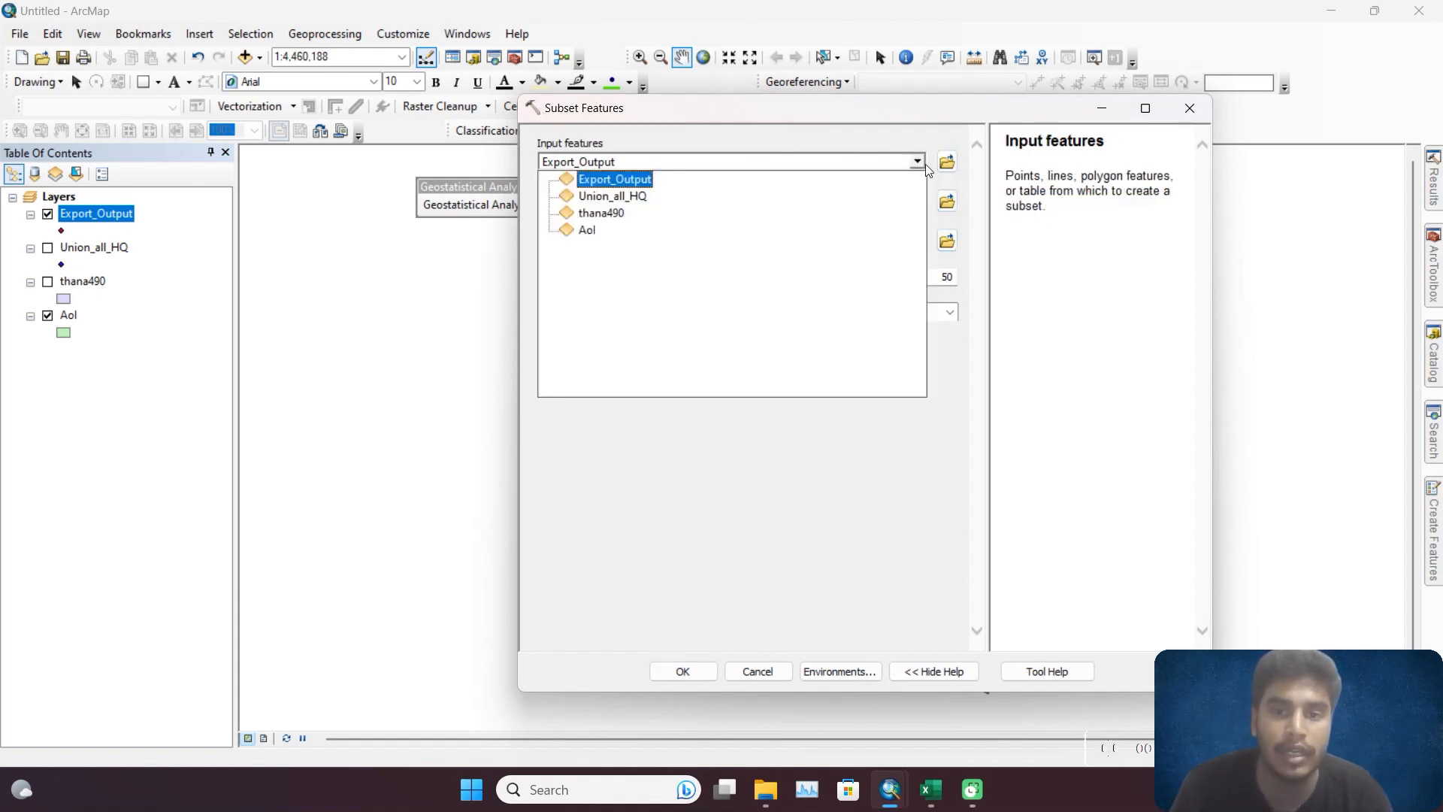
{"action": "left_click", "coordinate": [617, 180]}
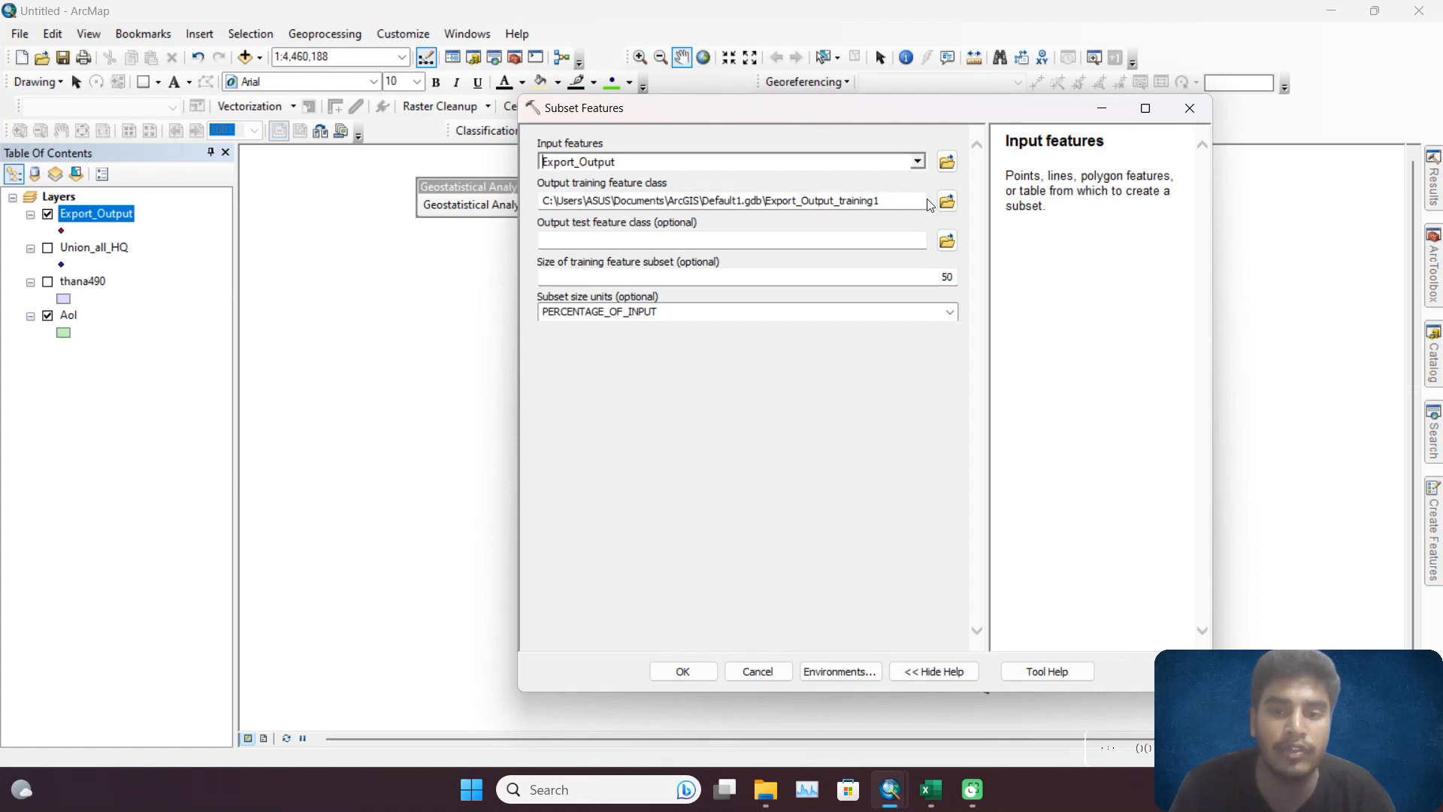
Set the output training feature class to training in the project's output folder.
{"action": "left_click", "coordinate": [946, 201]}
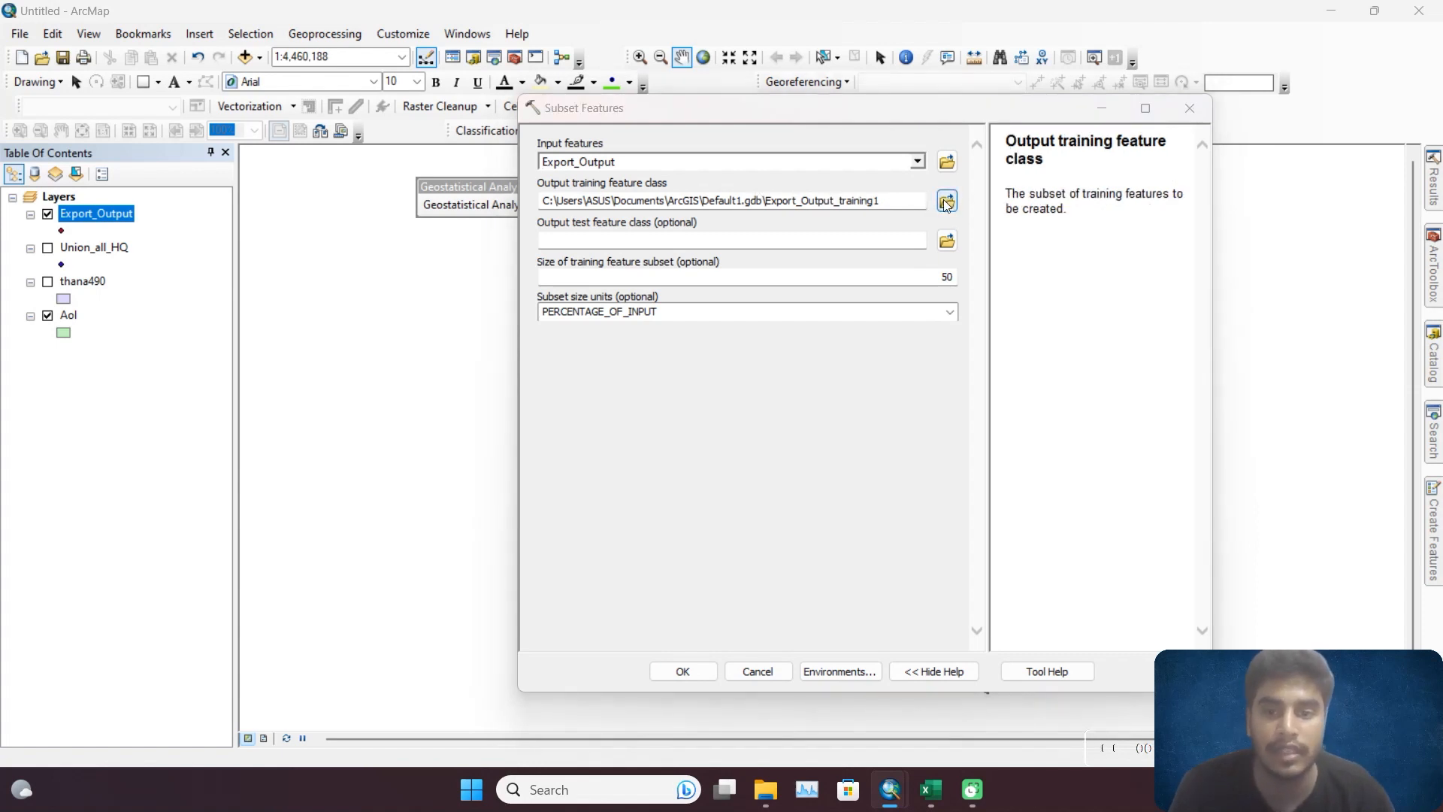
{"action": "type", "text": "tra"}
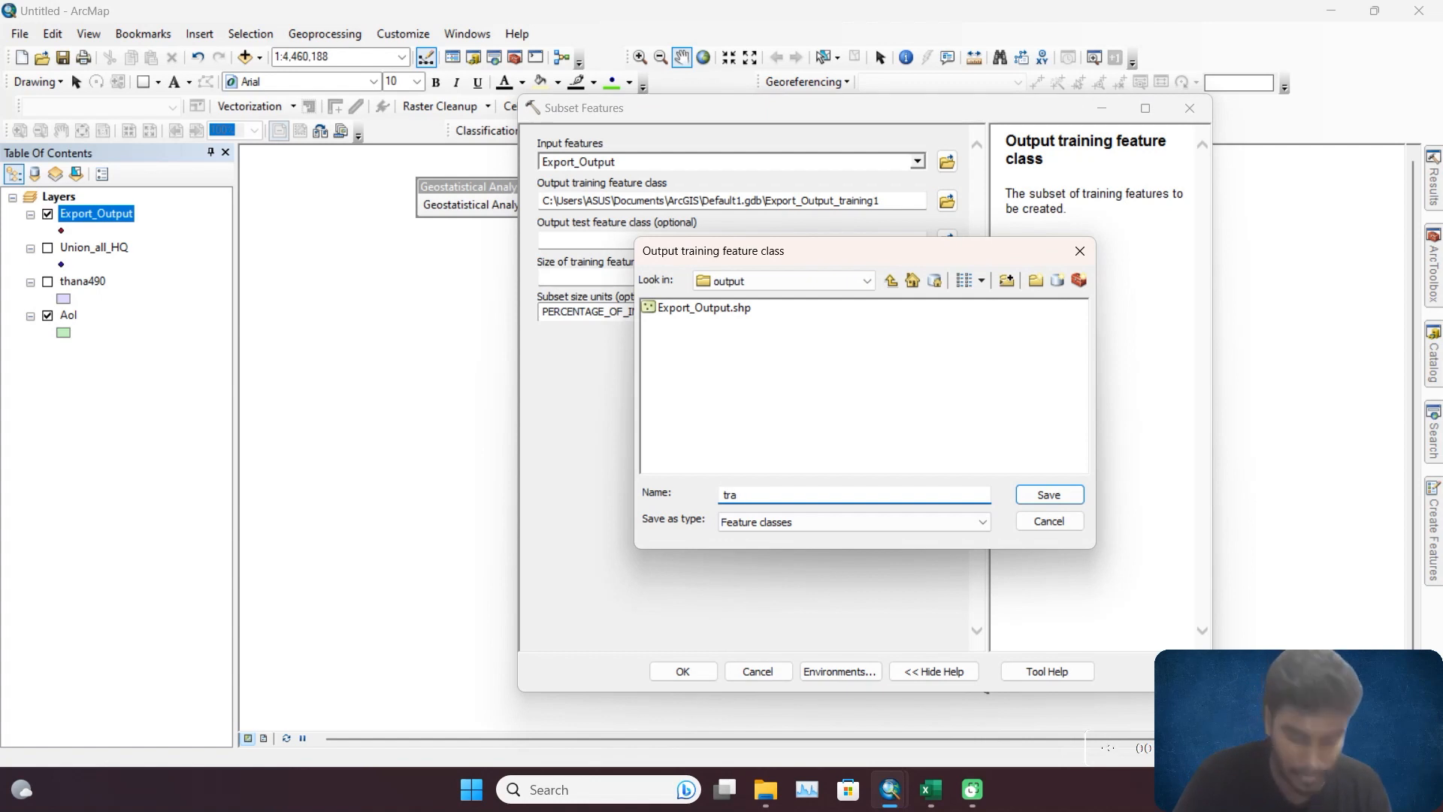
{"action": "type", "text": "wning"}
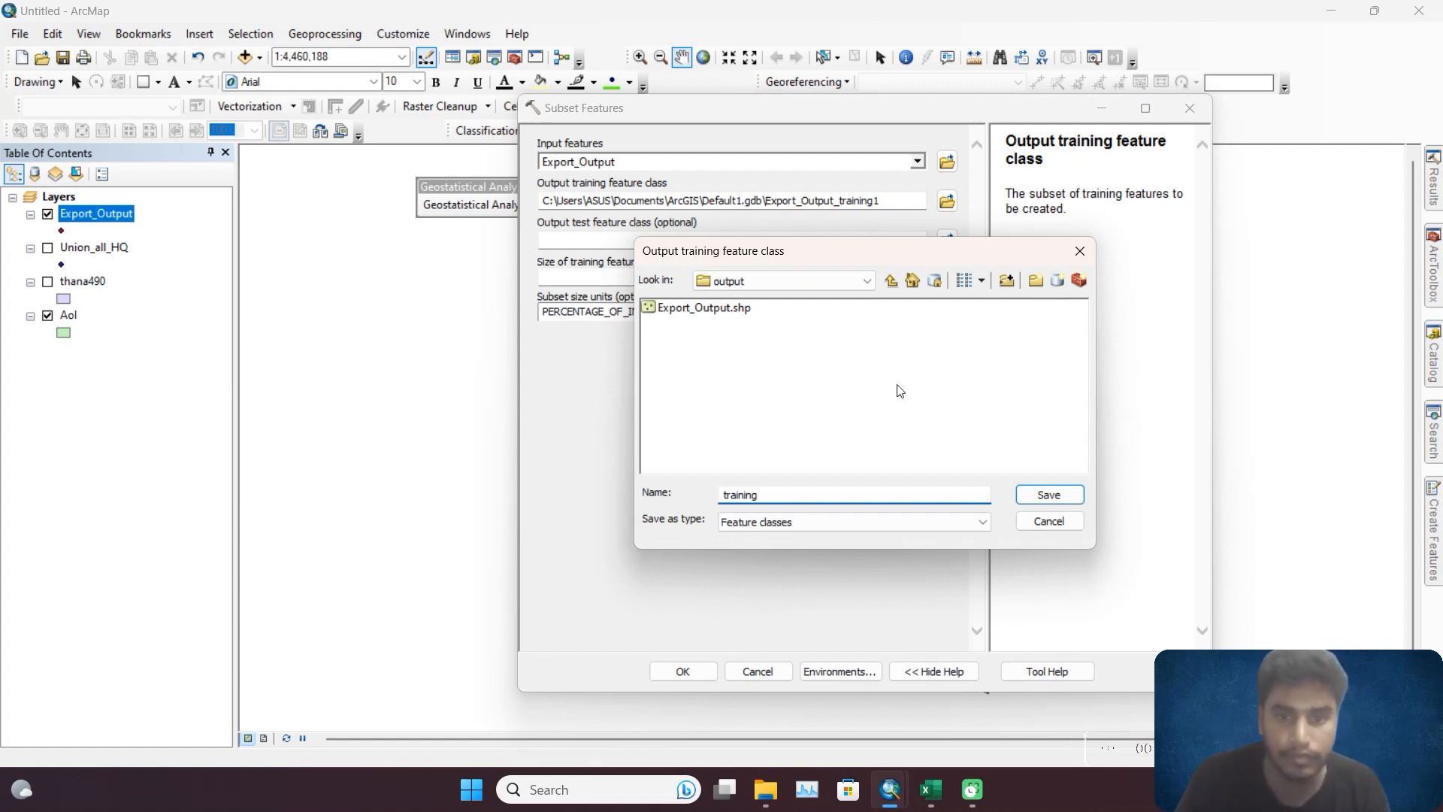
{"action": "left_click", "coordinate": [1069, 494]}
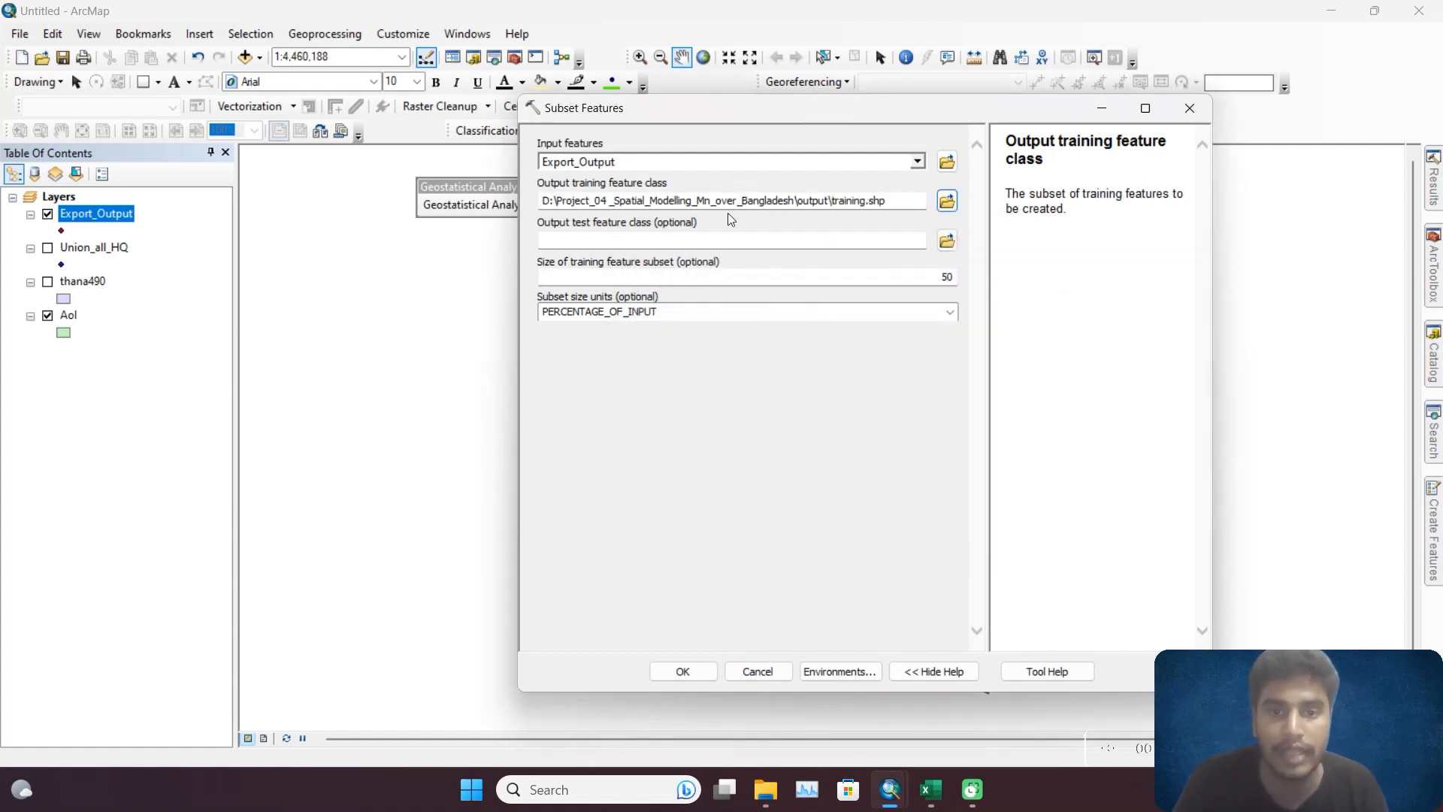
{"action": "left_click", "coordinate": [734, 238]}
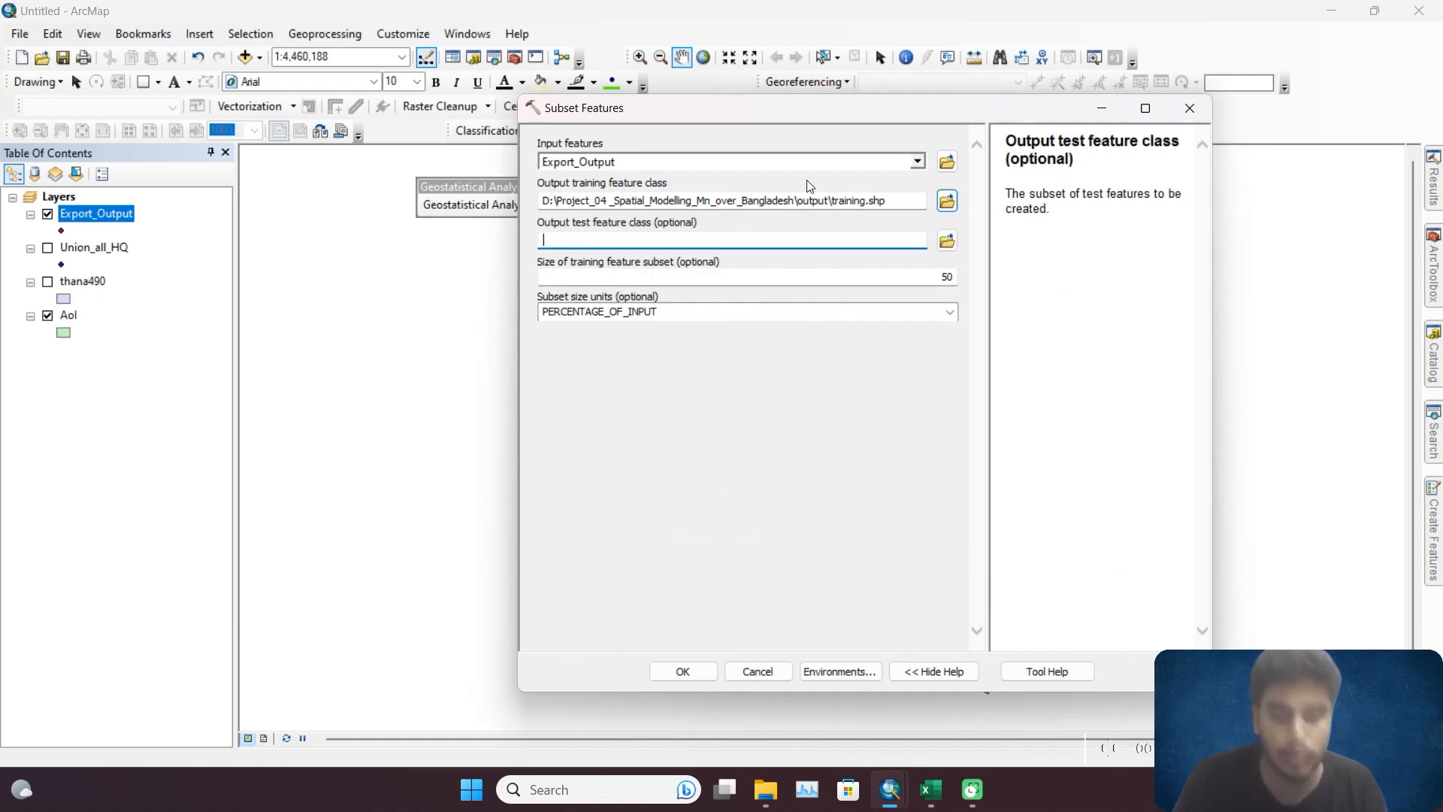
{"action": "type", "text": "test"}
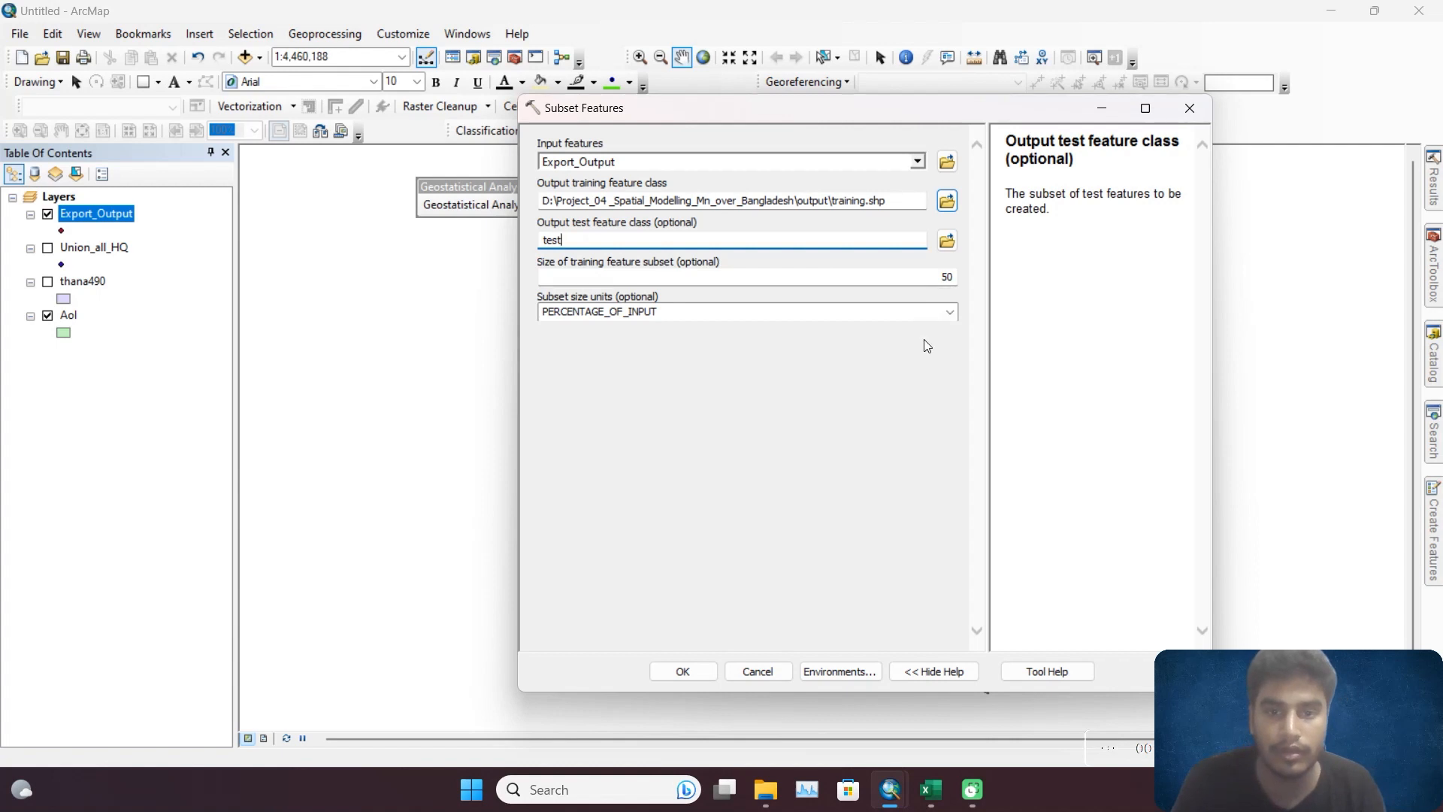
{"action": "left_click", "coordinate": [952, 354]}
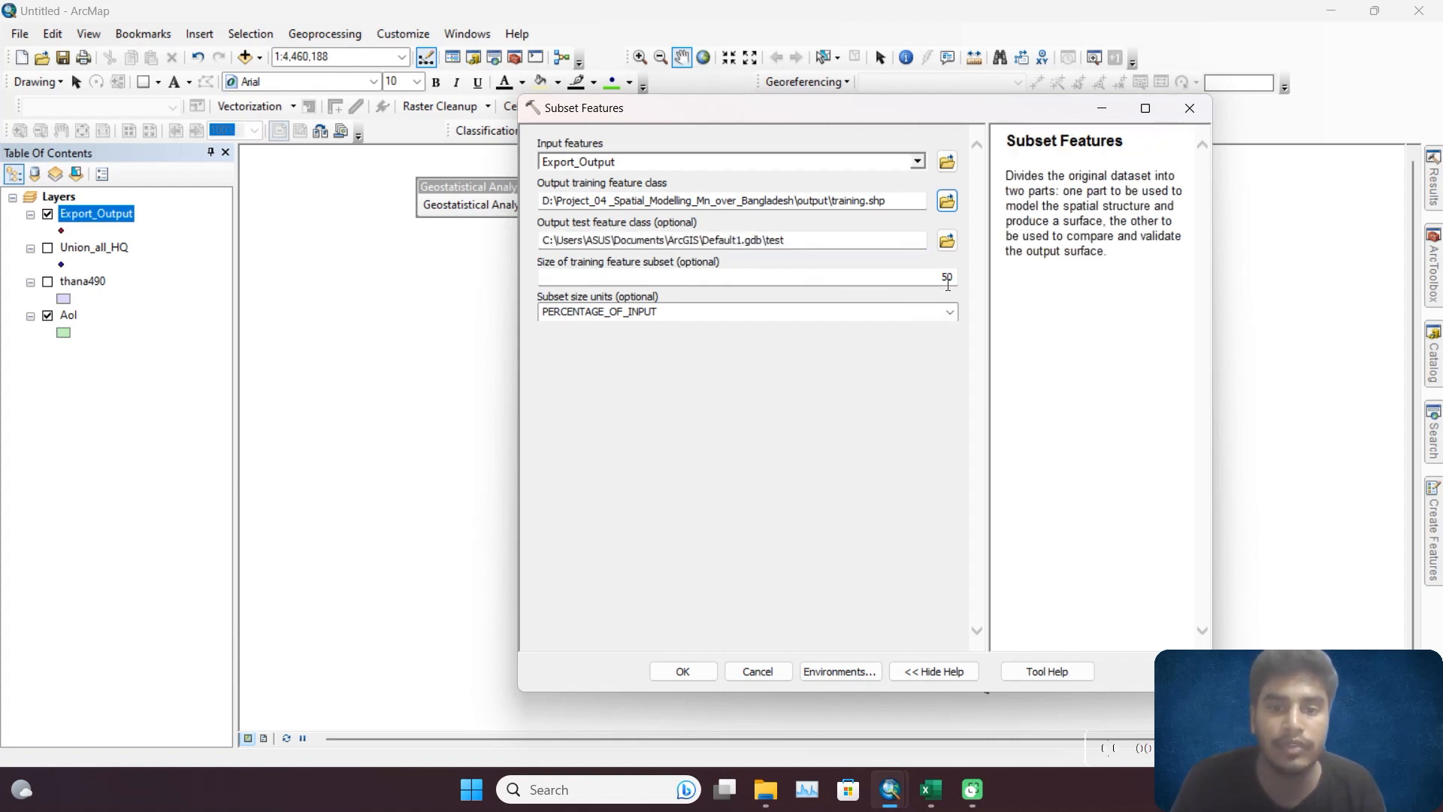
Set the output test feature class to test in the project's output folder.
{"action": "left_click", "coordinate": [947, 240]}
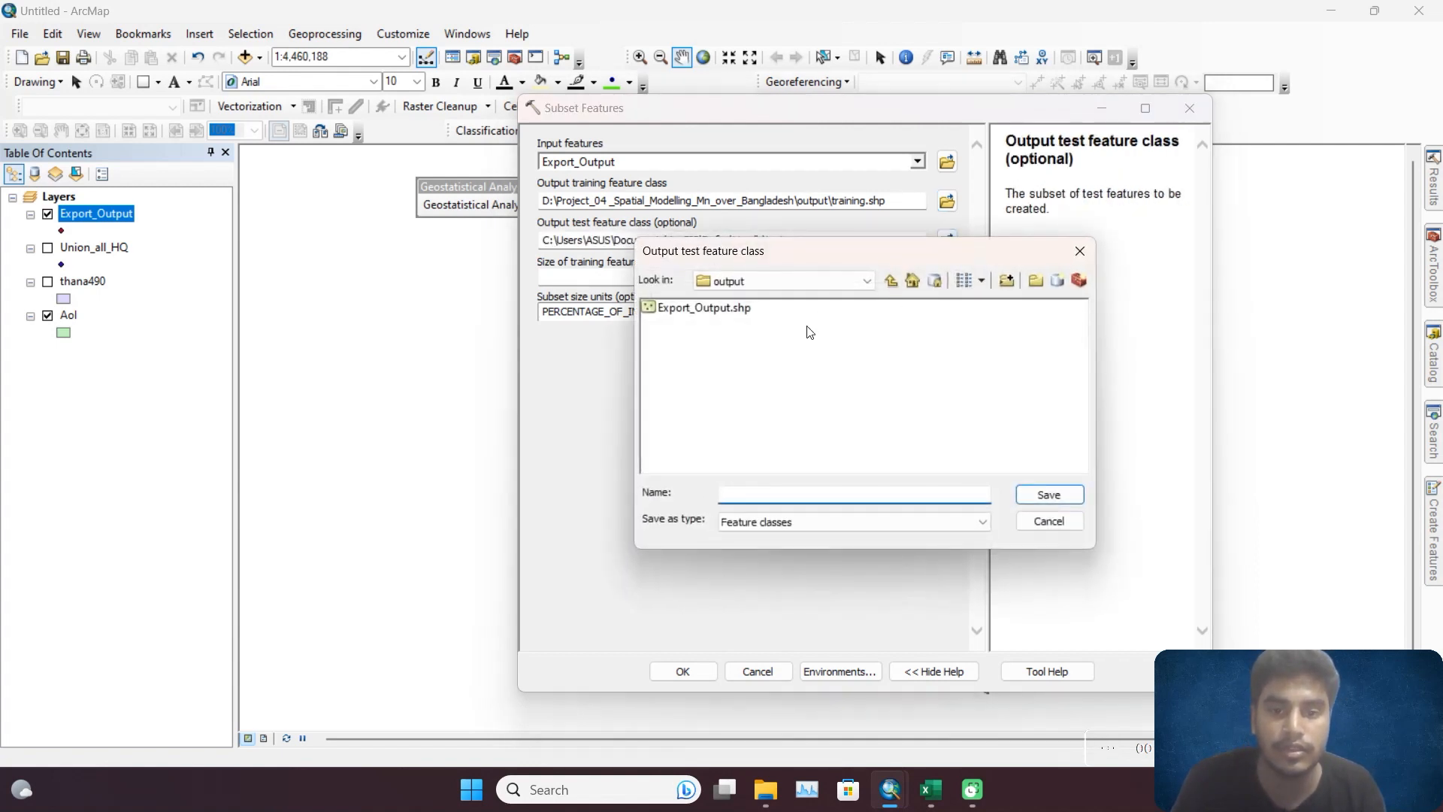
{"action": "type", "text": "tes"}
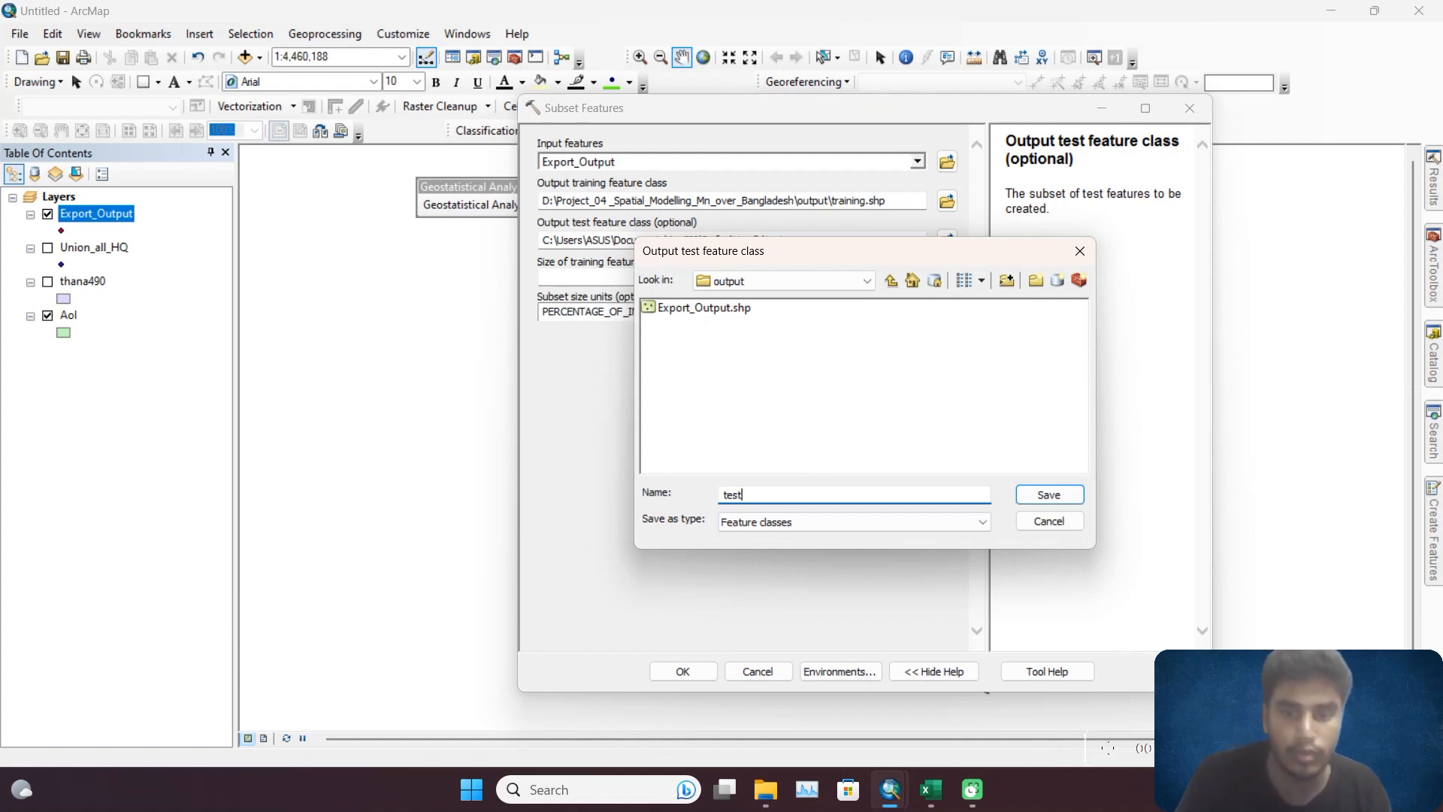
{"action": "type", "text": "t"}
{"action": "left_click", "coordinate": [1057, 495]}
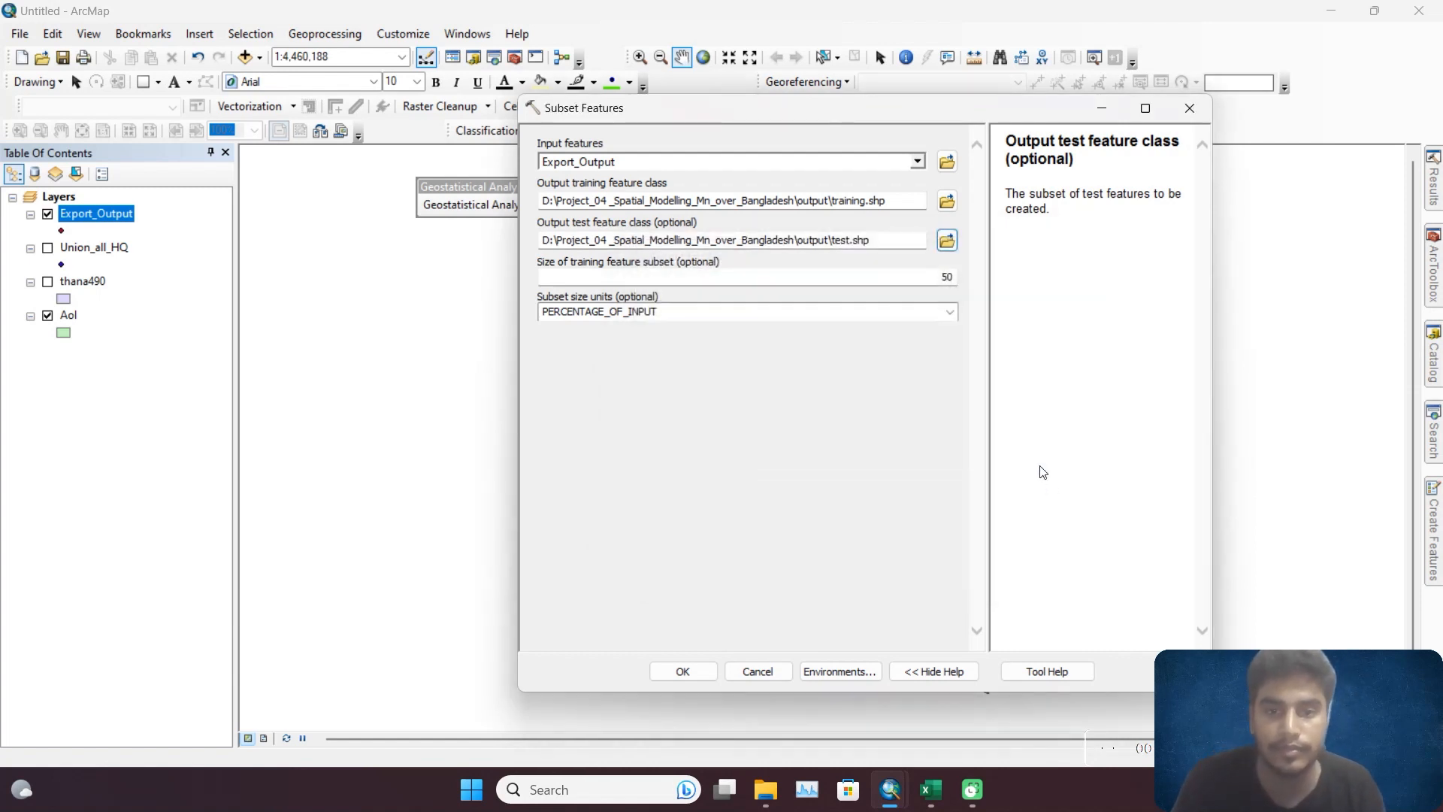
Set the training subset size to 80 percent of the input, run Subset Features, and close the Geostatistical Analyst toolbar.
{"action": "left_click", "coordinate": [955, 277]}
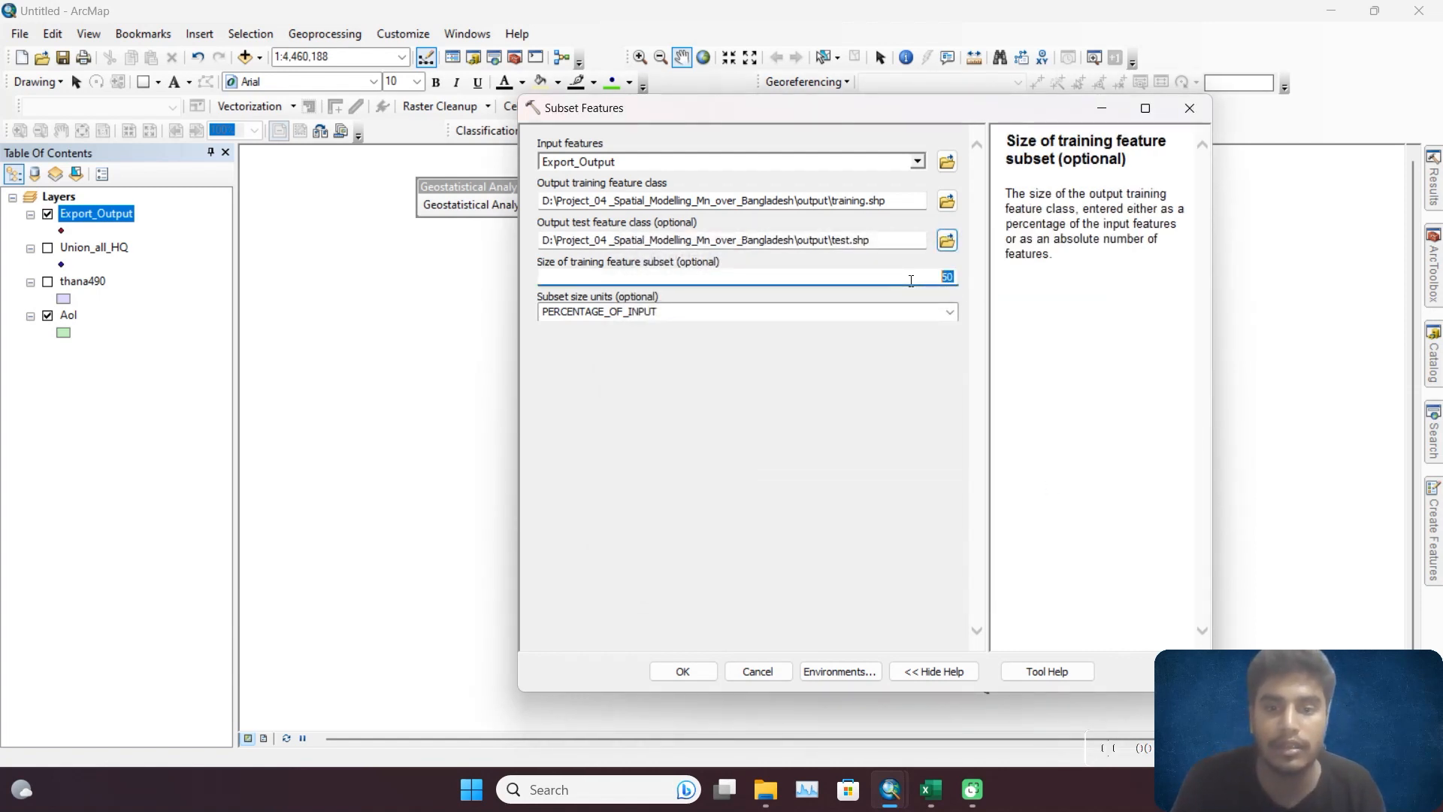
{"action": "key", "text": "BackSpace"}
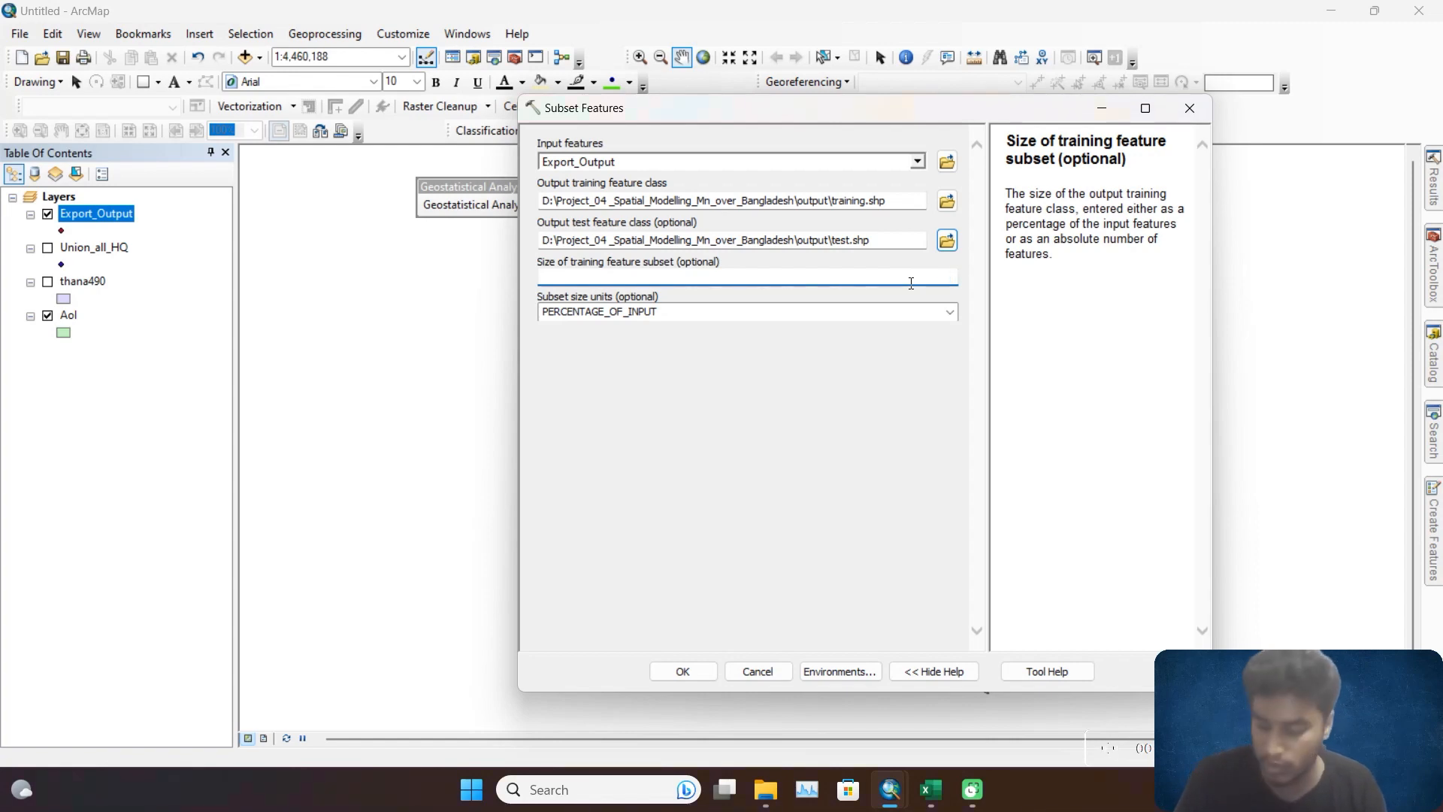
{"action": "left_click", "coordinate": [905, 470]}
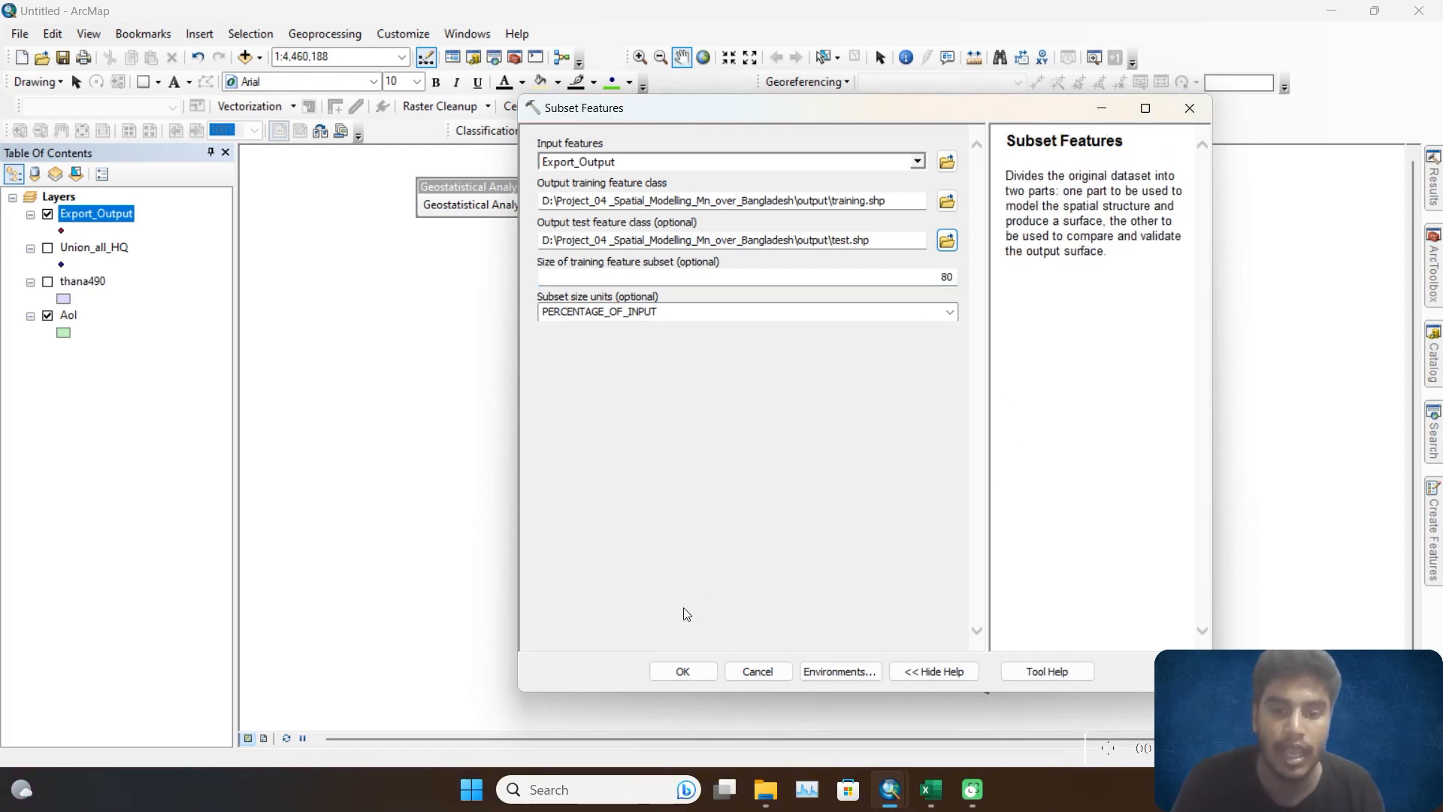
{"action": "left_click", "coordinate": [711, 672]}
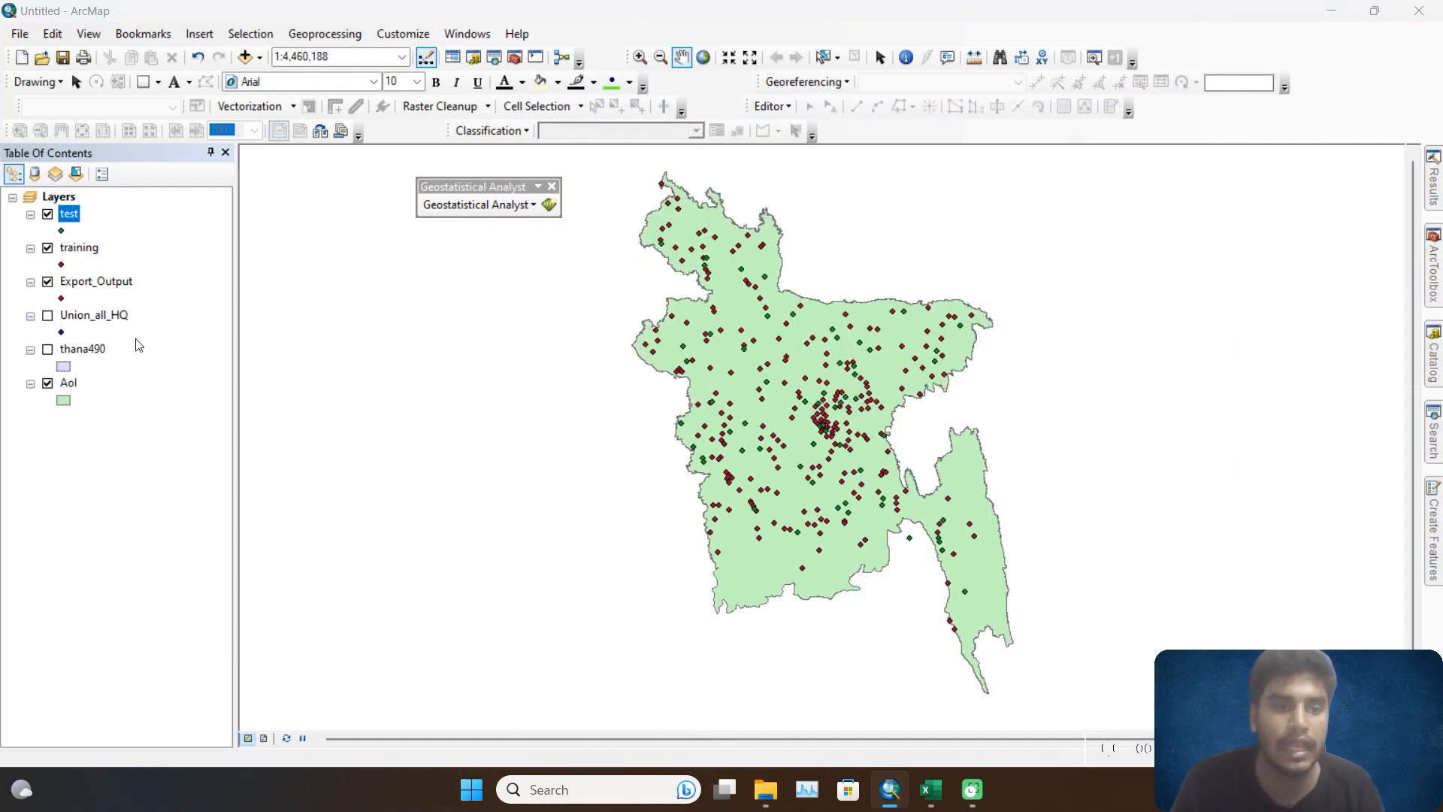
{"action": "left_click", "coordinate": [552, 185]}
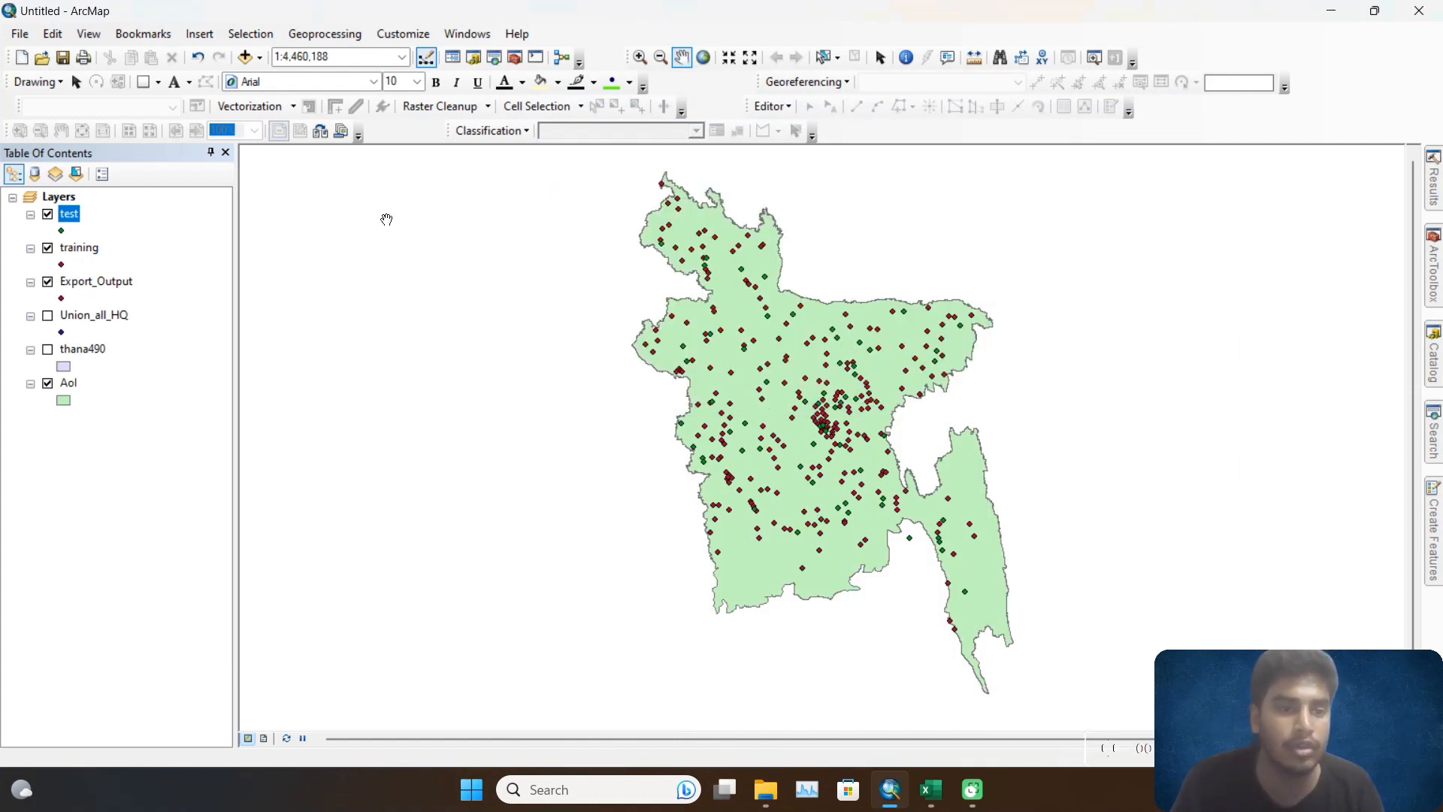
Hide the Export_Output layer and symbolize the test points as green Circle 2 markers of size 10.
{"action": "left_click", "coordinate": [49, 284]}
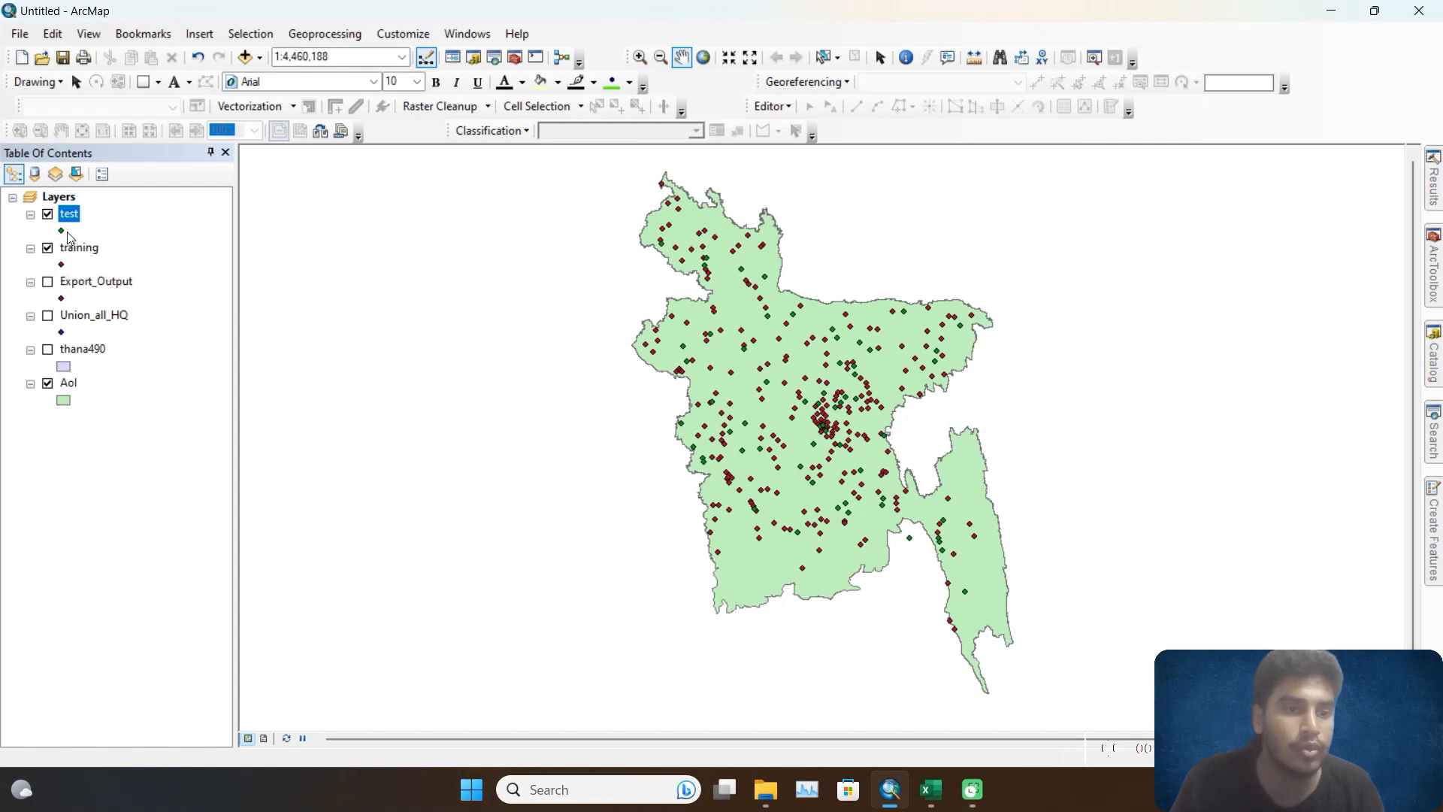
{"action": "left_click", "coordinate": [63, 232]}
{"action": "left_click", "coordinate": [519, 451]}
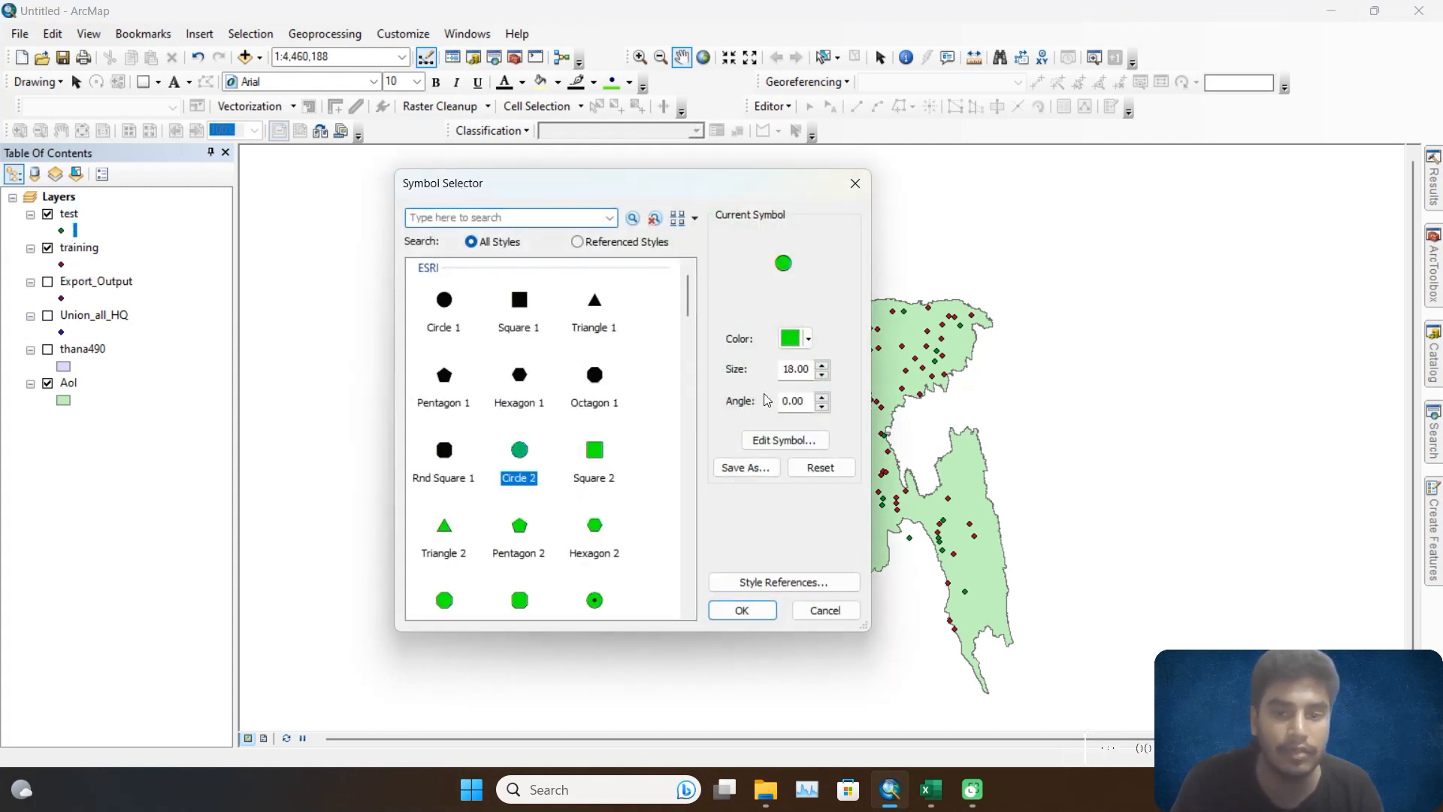
{"action": "left_click", "coordinate": [822, 375]}
{"action": "left_click", "coordinate": [822, 375]}
{"action": "left_click", "coordinate": [821, 375]}
{"action": "left_click", "coordinate": [822, 375]}
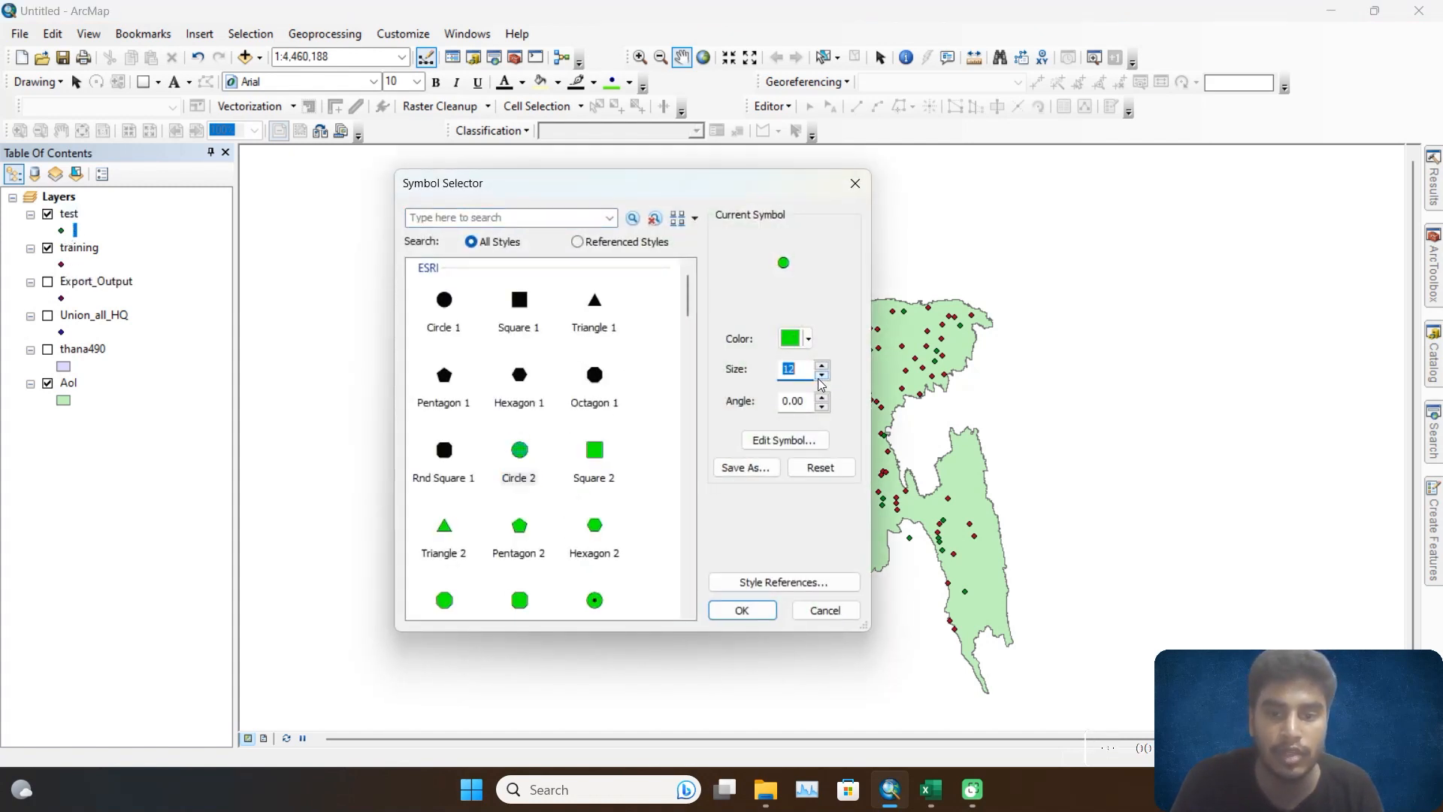
{"action": "left_click", "coordinate": [822, 376]}
{"action": "left_click", "coordinate": [742, 610]}
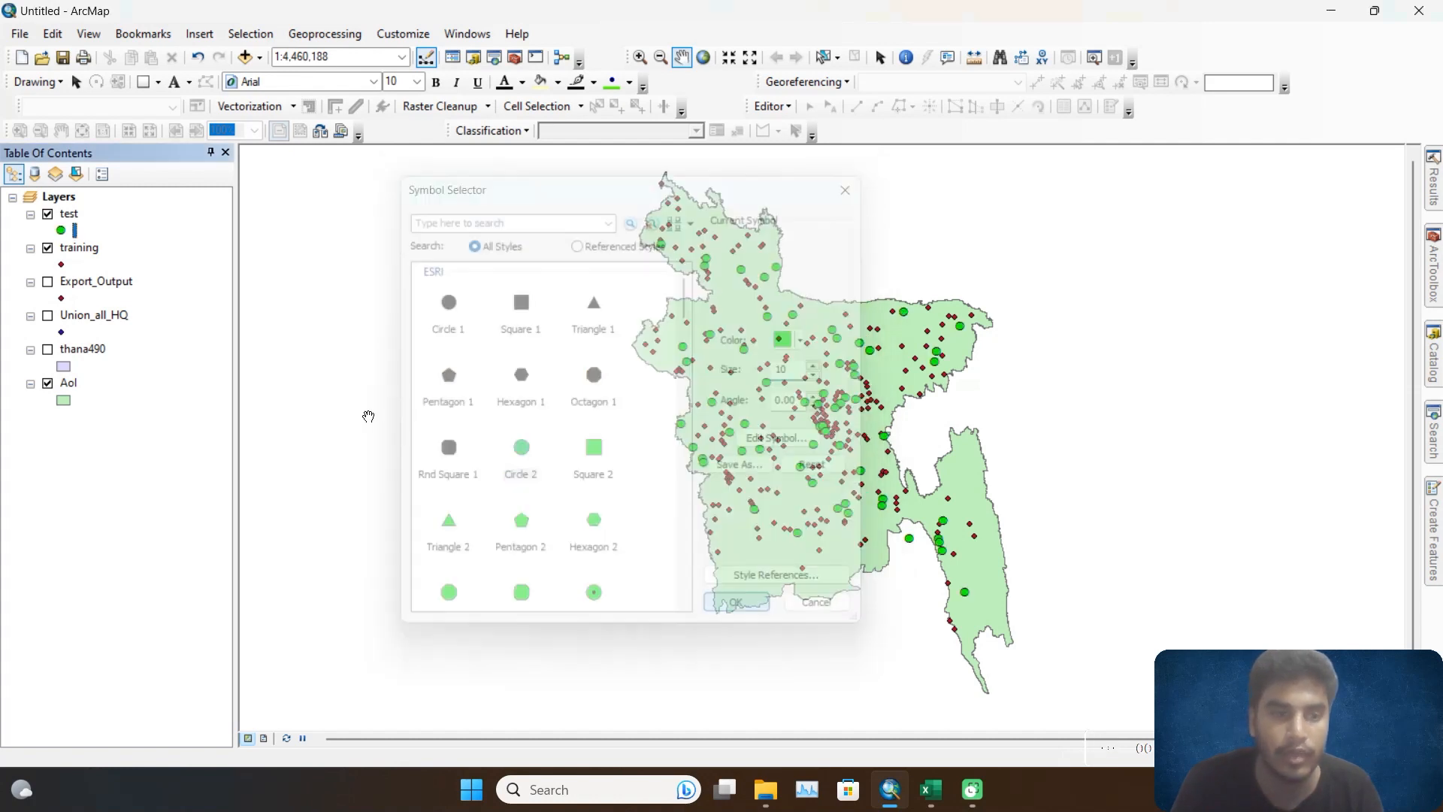
Symbolize the training points as red Circle 2 markers of size 10 and hide the test layer.
{"action": "left_click", "coordinate": [61, 265]}
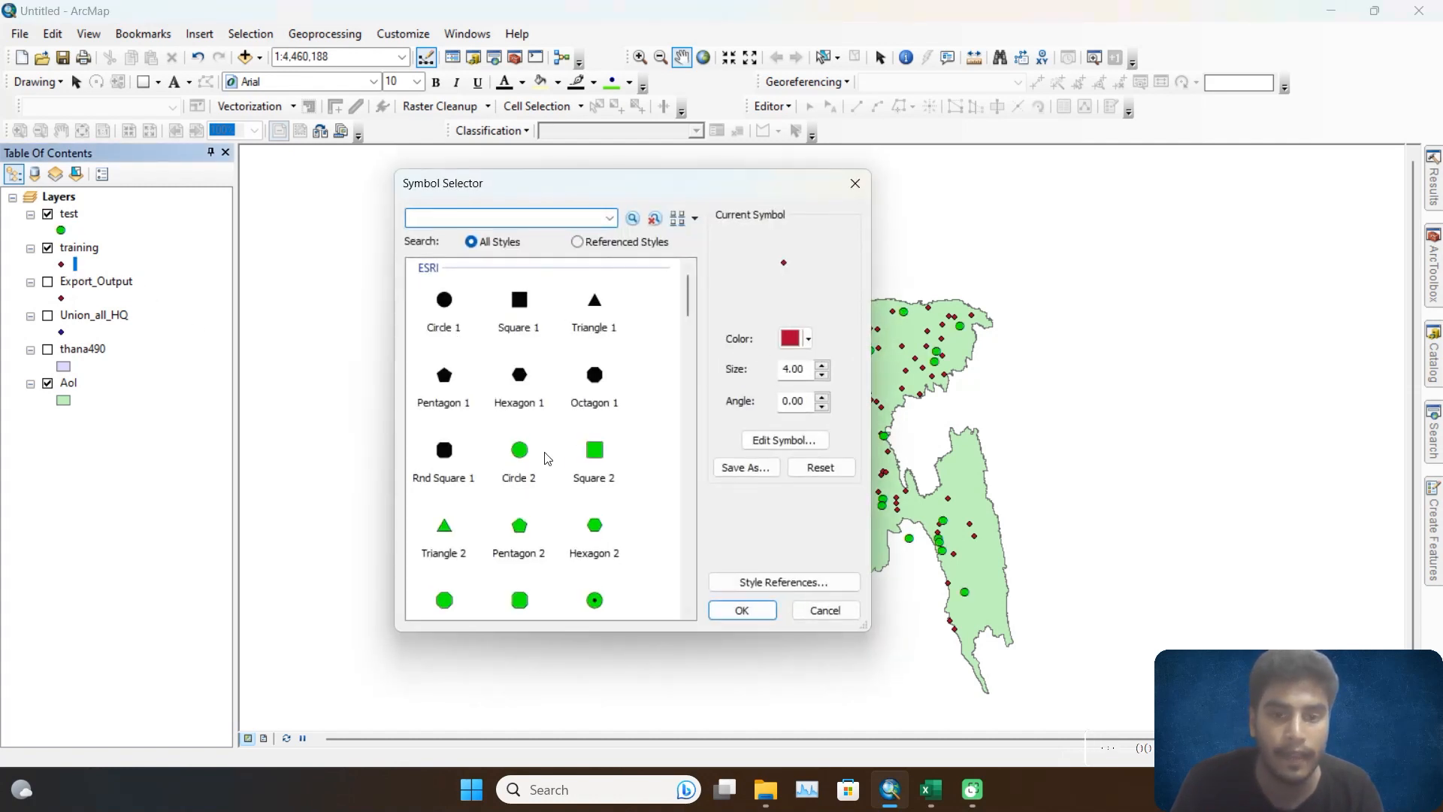
{"action": "left_click", "coordinate": [518, 456]}
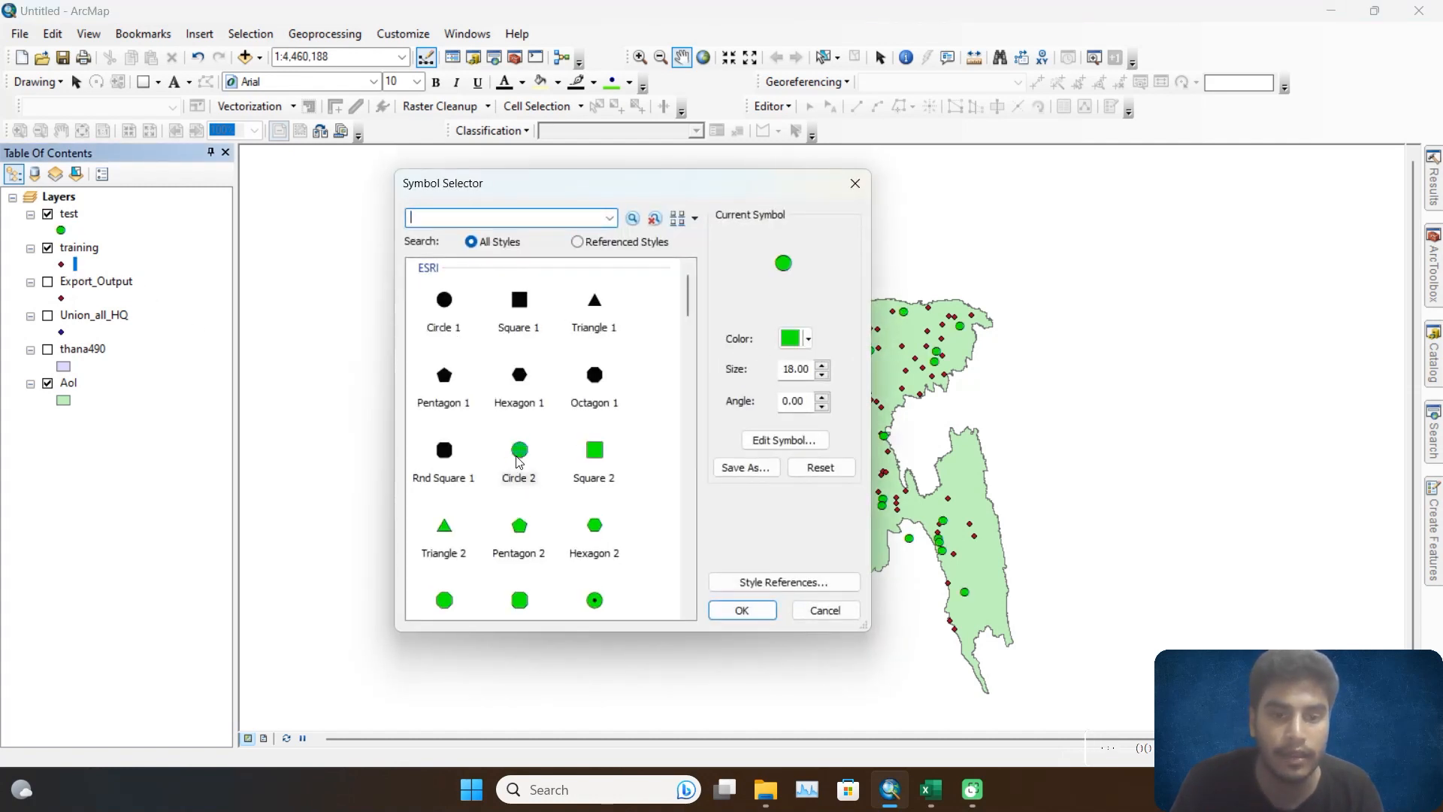
{"action": "left_click", "coordinate": [797, 339]}
{"action": "left_click", "coordinate": [804, 420]}
{"action": "left_click", "coordinate": [823, 376]}
{"action": "left_click", "coordinate": [823, 376]}
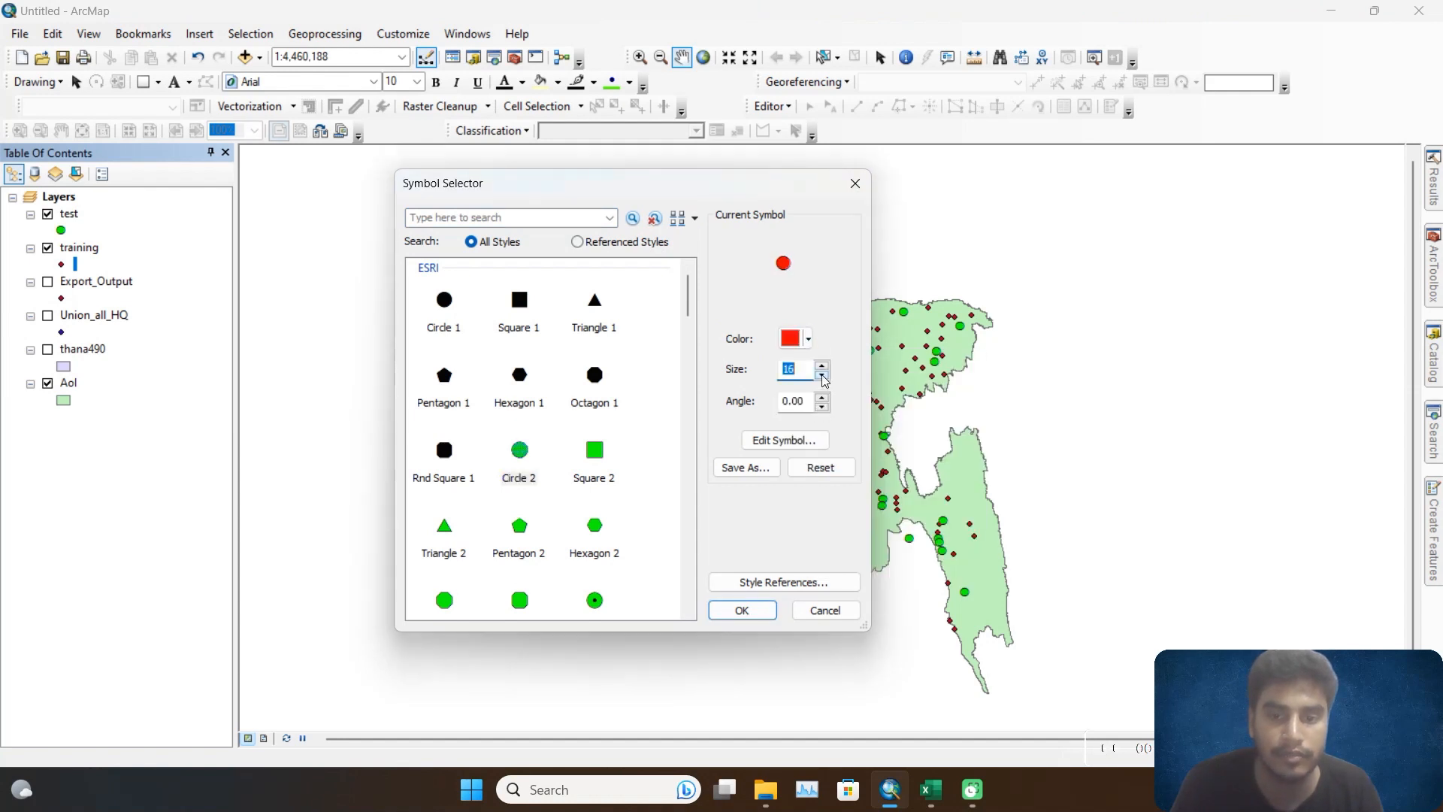
{"action": "left_click", "coordinate": [822, 376]}
{"action": "left_click", "coordinate": [822, 376]}
{"action": "left_click", "coordinate": [823, 376]}
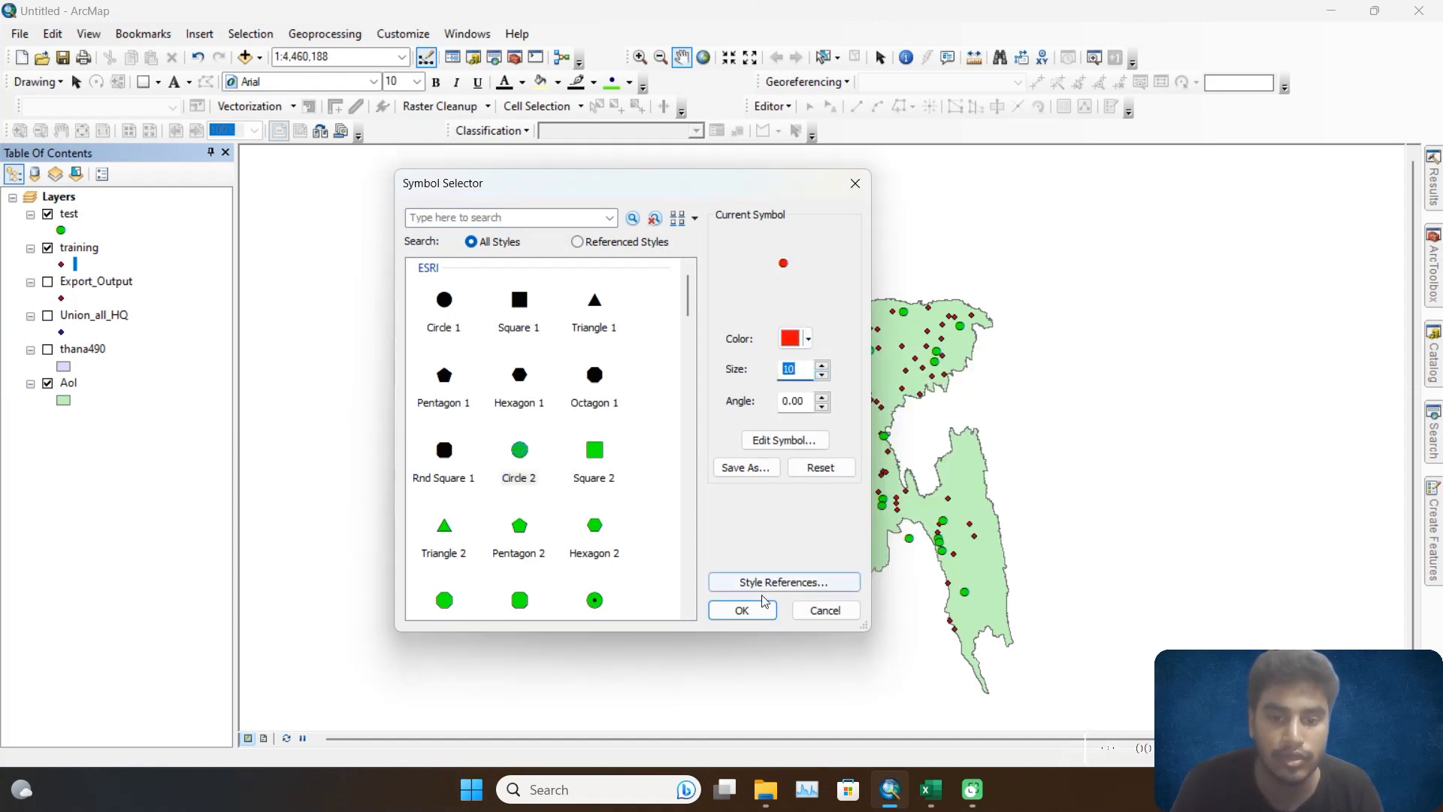
{"action": "left_click", "coordinate": [774, 609]}
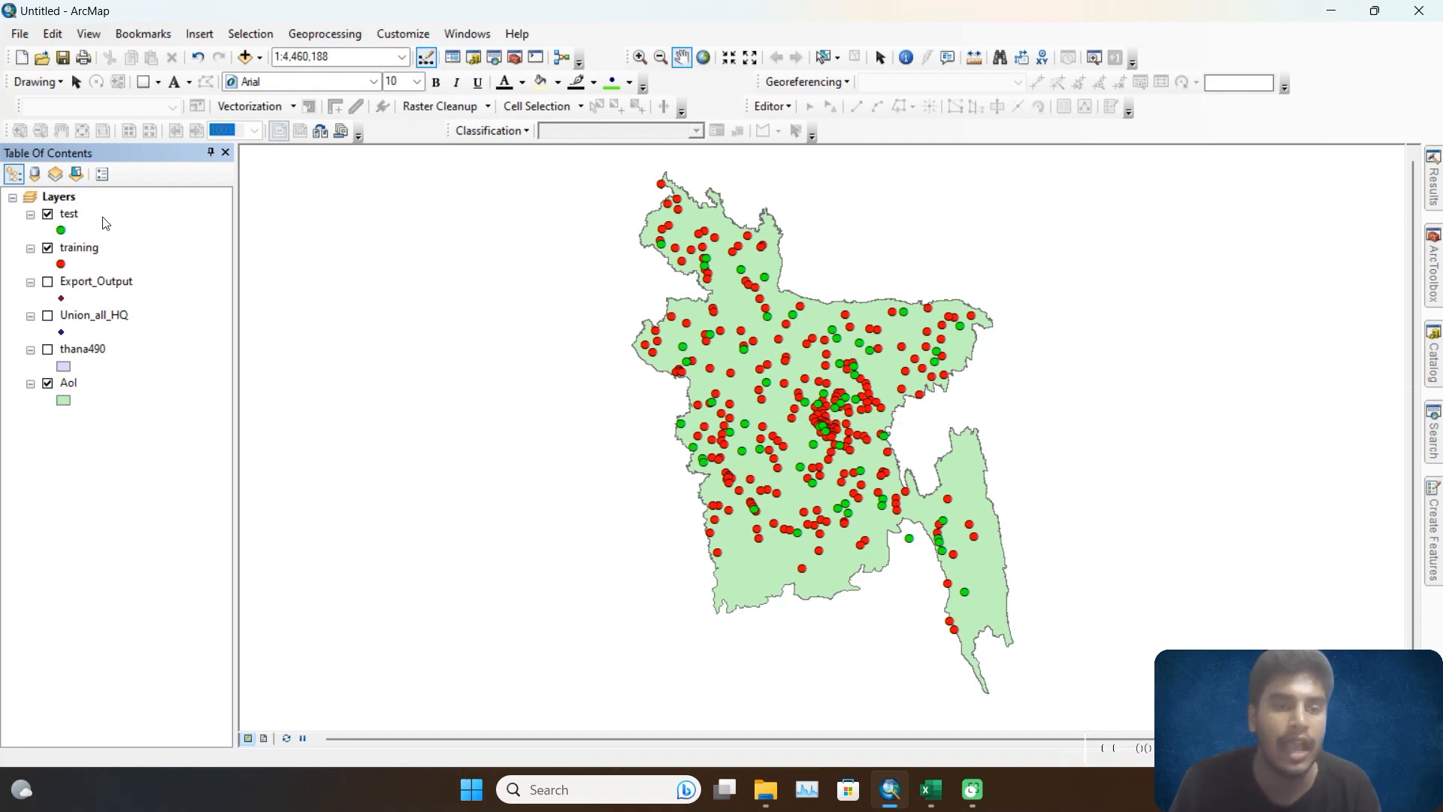
{"action": "left_click", "coordinate": [49, 215]}
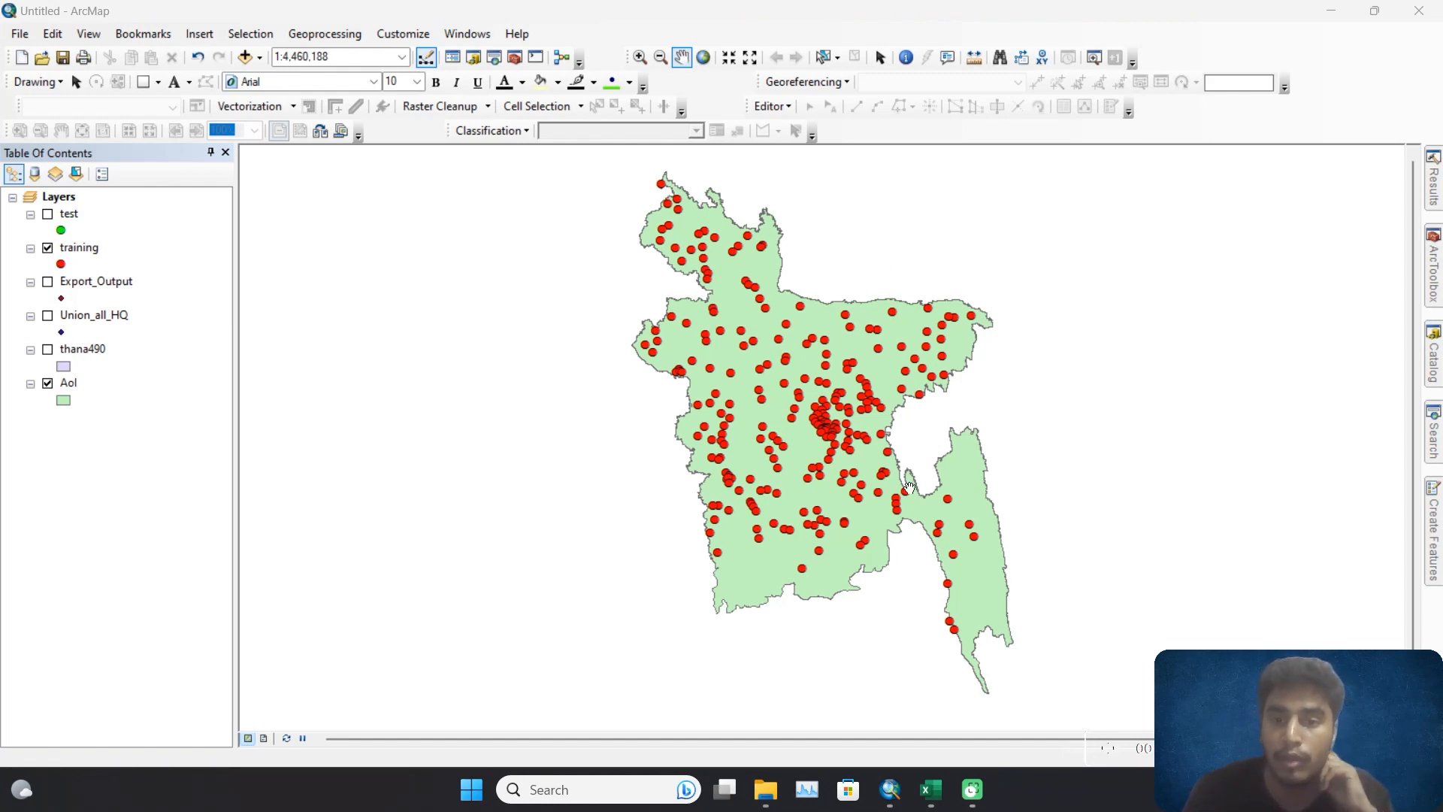
Set the processing extent in the geoprocessing environment settings to match the AoI layer.
{"action": "left_click", "coordinate": [342, 38]}
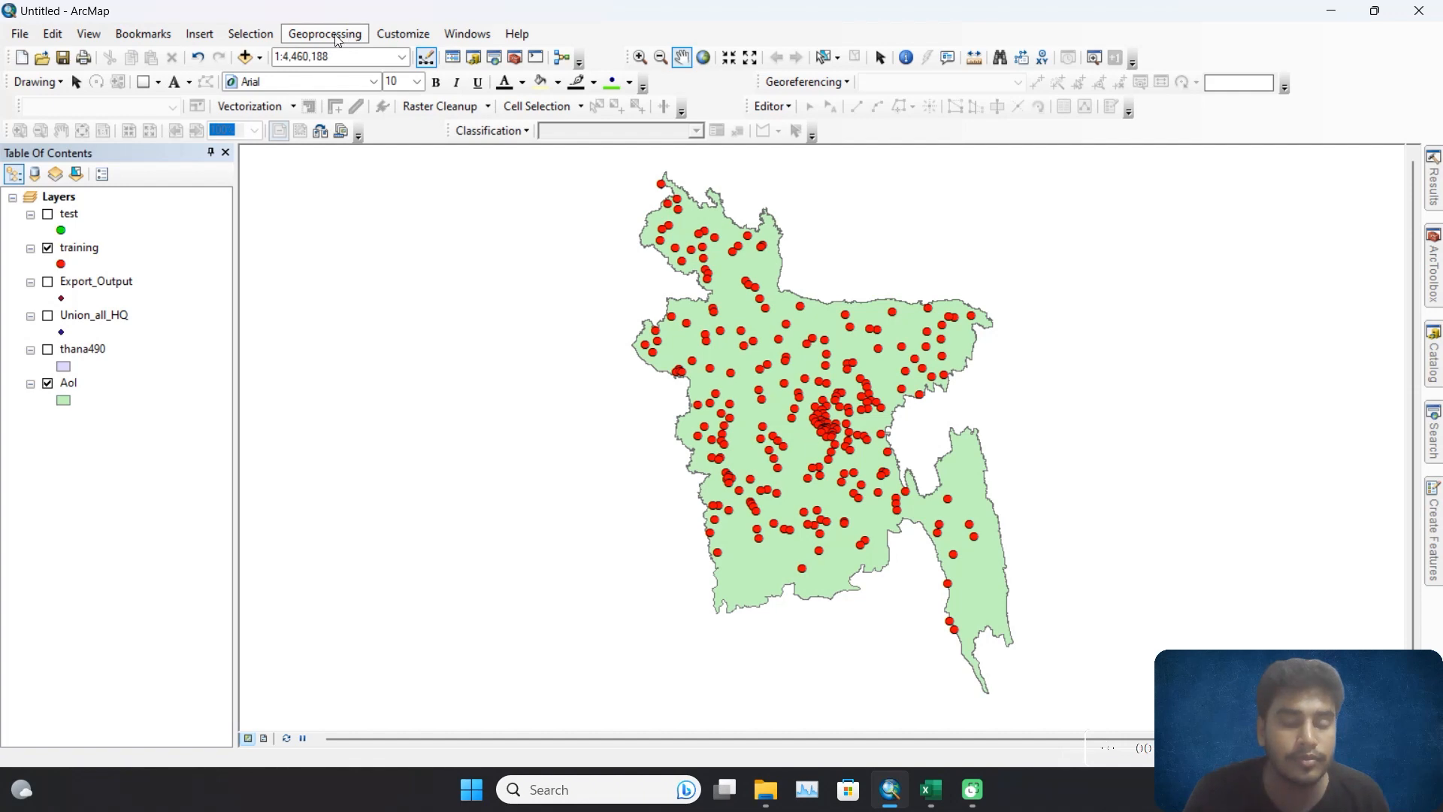
{"action": "left_click", "coordinate": [335, 37]}
{"action": "left_click", "coordinate": [333, 36]}
{"action": "left_click", "coordinate": [331, 35]}
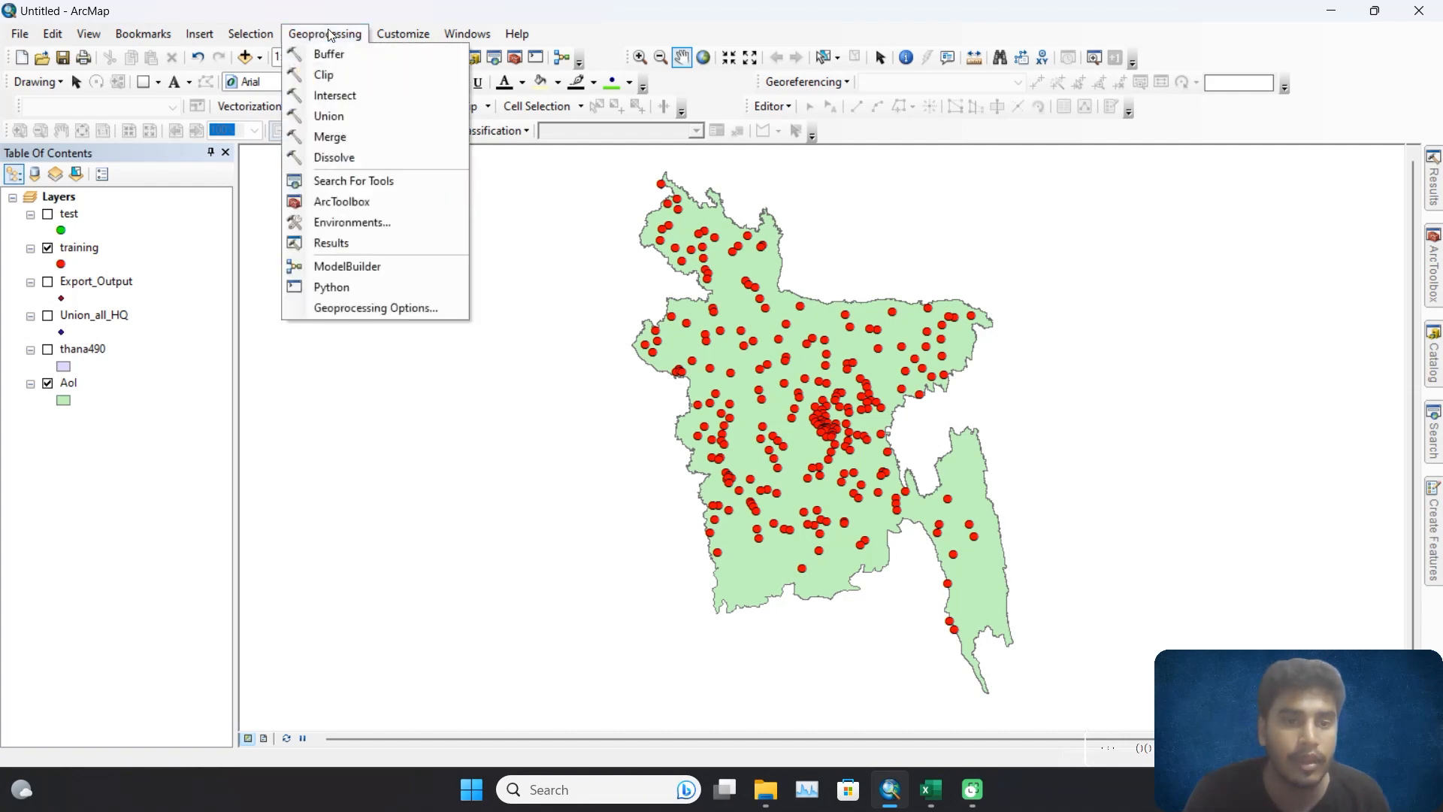
{"action": "left_click", "coordinate": [374, 224]}
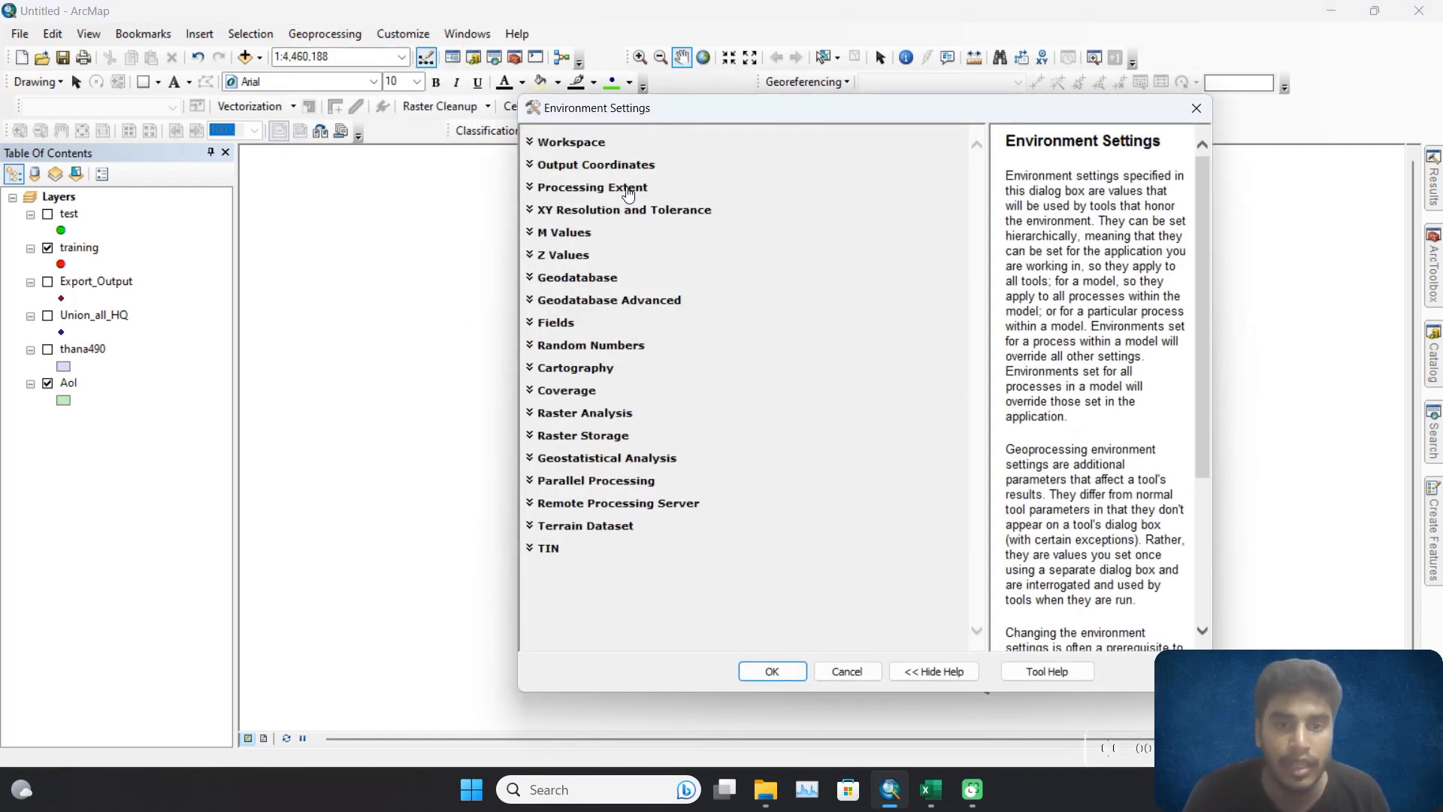
{"action": "left_click", "coordinate": [615, 190]}
{"action": "left_click", "coordinate": [884, 222]}
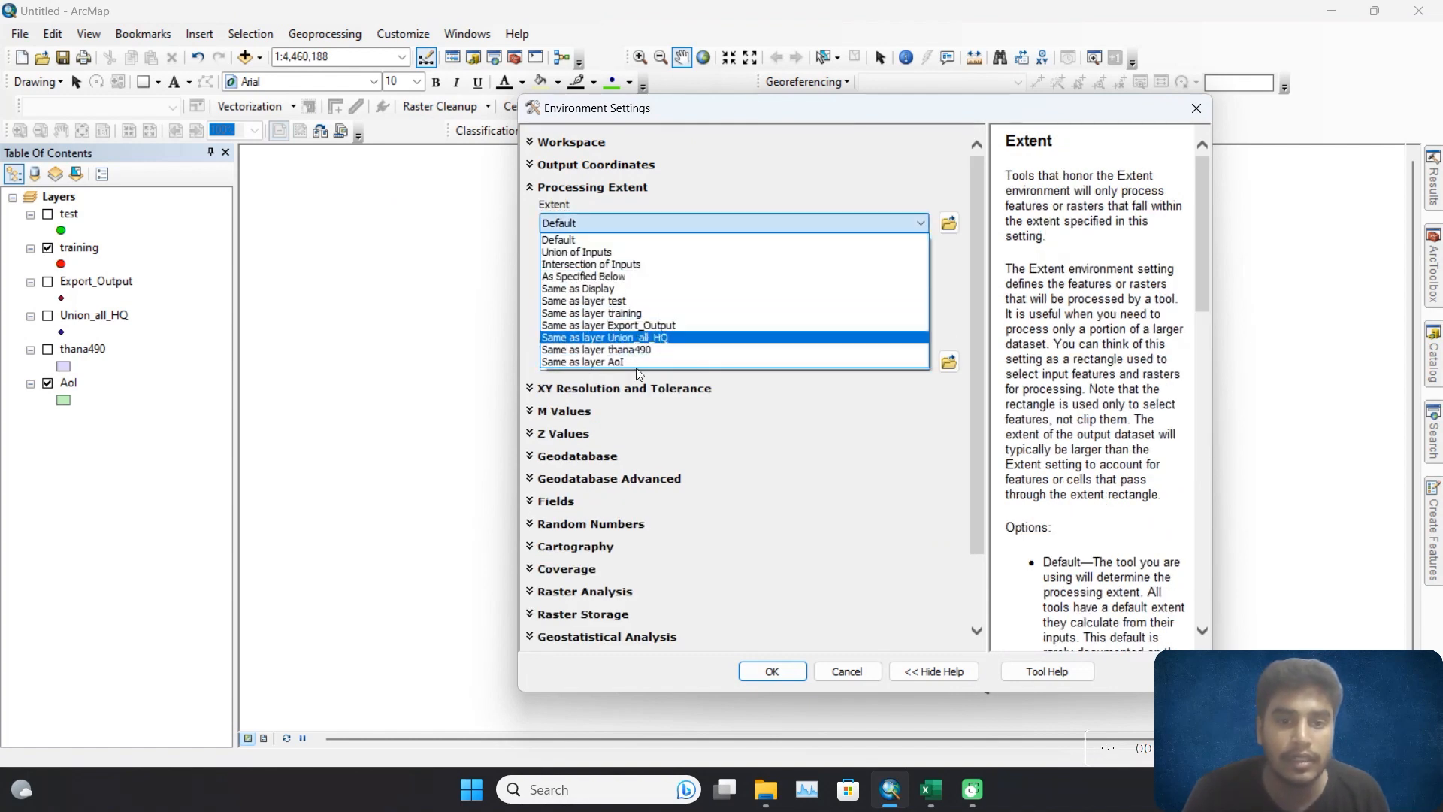
{"action": "left_click", "coordinate": [576, 364]}
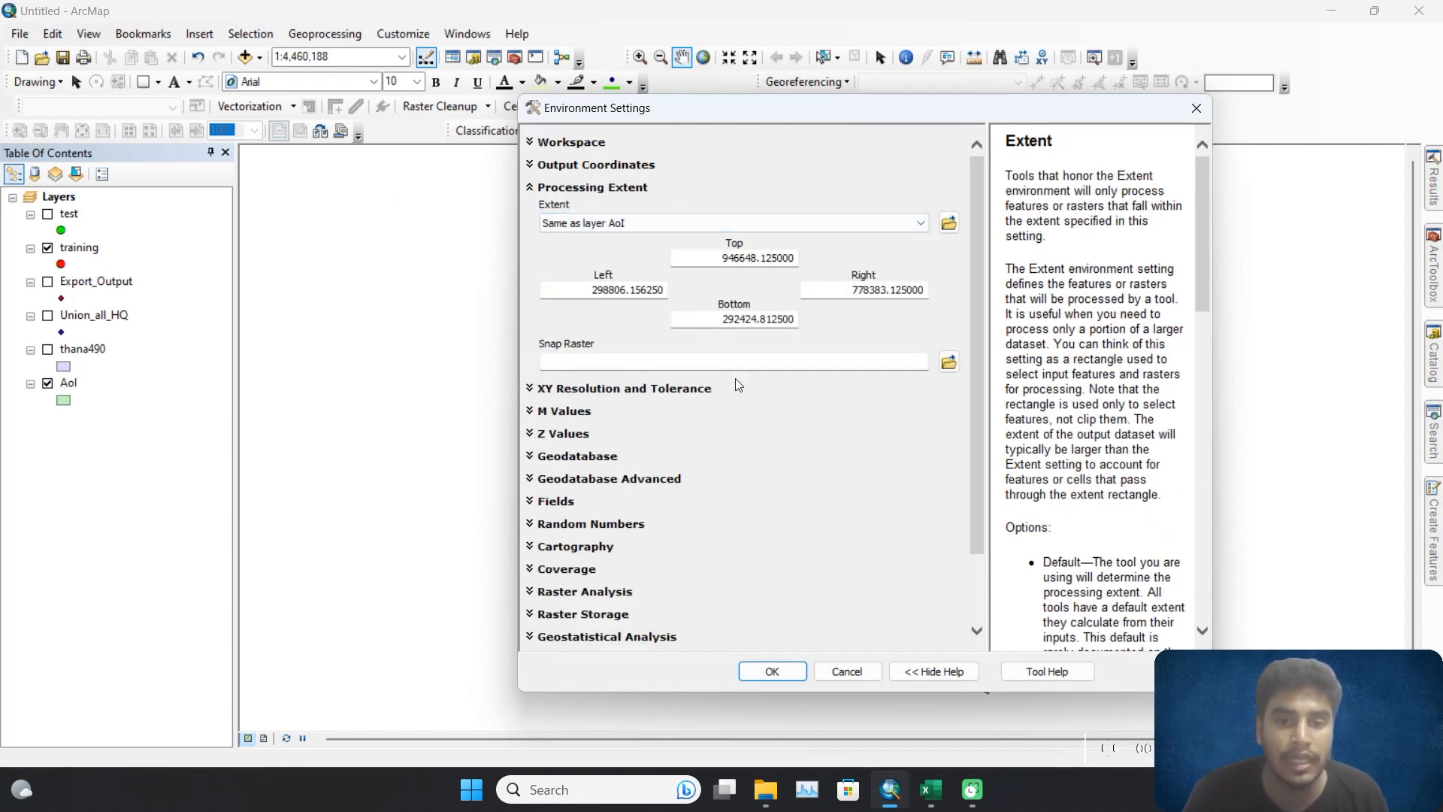
Specify a raster analysis cell size of 50 with AoI as the mask, and apply the environment settings.
{"action": "scroll", "coordinate": [862, 412], "scroll_direction": "down", "scroll_amount": 3}
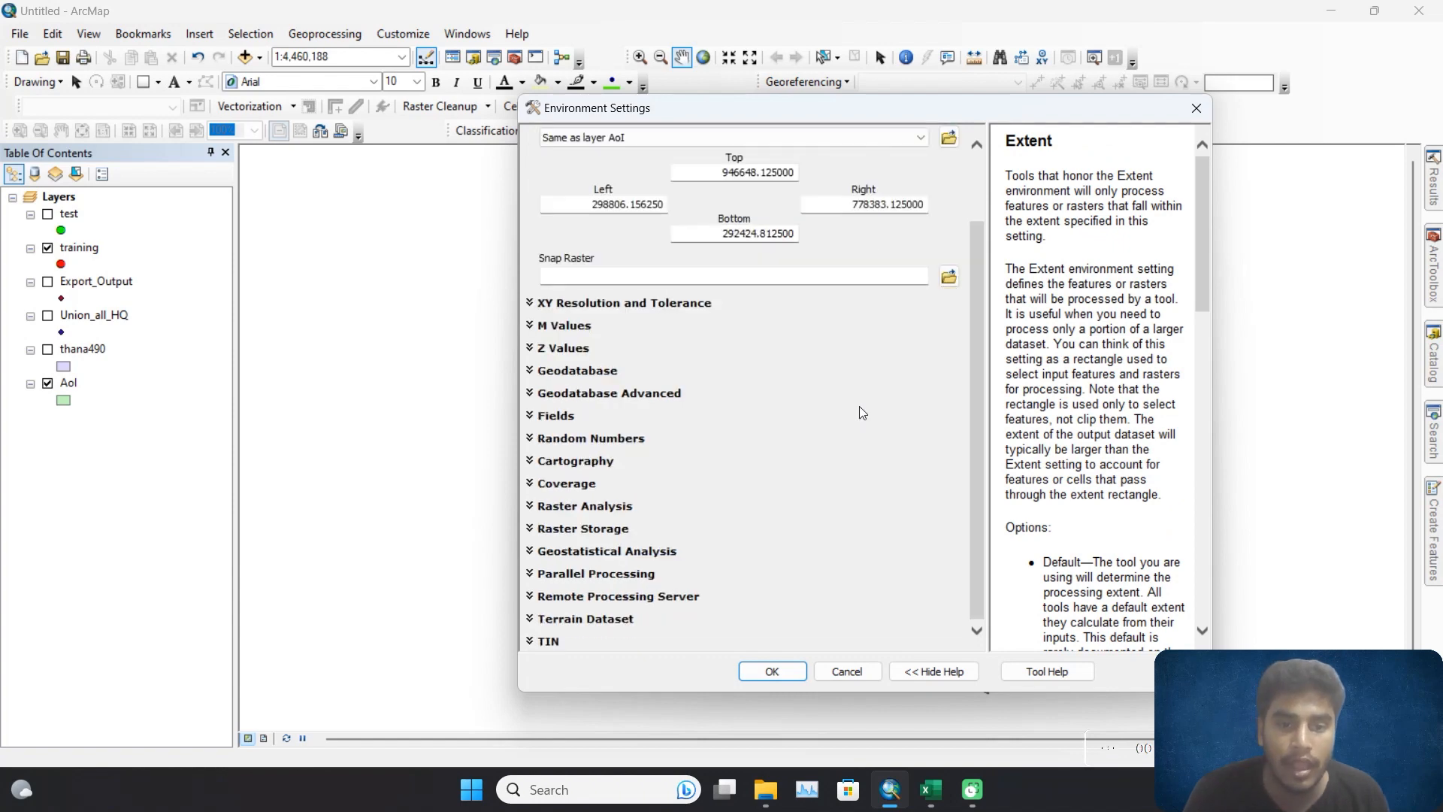
{"action": "left_click", "coordinate": [609, 506]}
{"action": "left_click", "coordinate": [814, 403]}
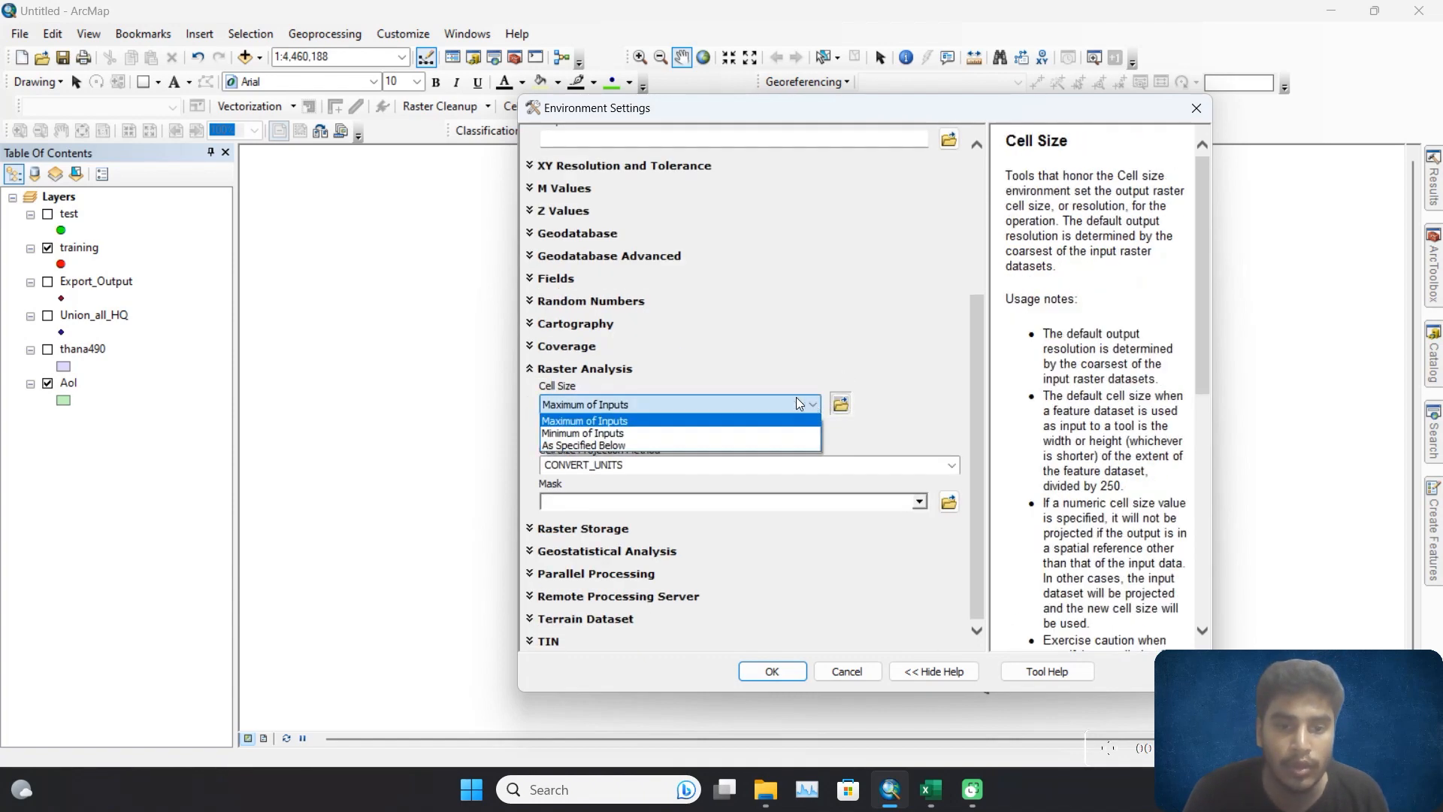
{"action": "left_click", "coordinate": [588, 444]}
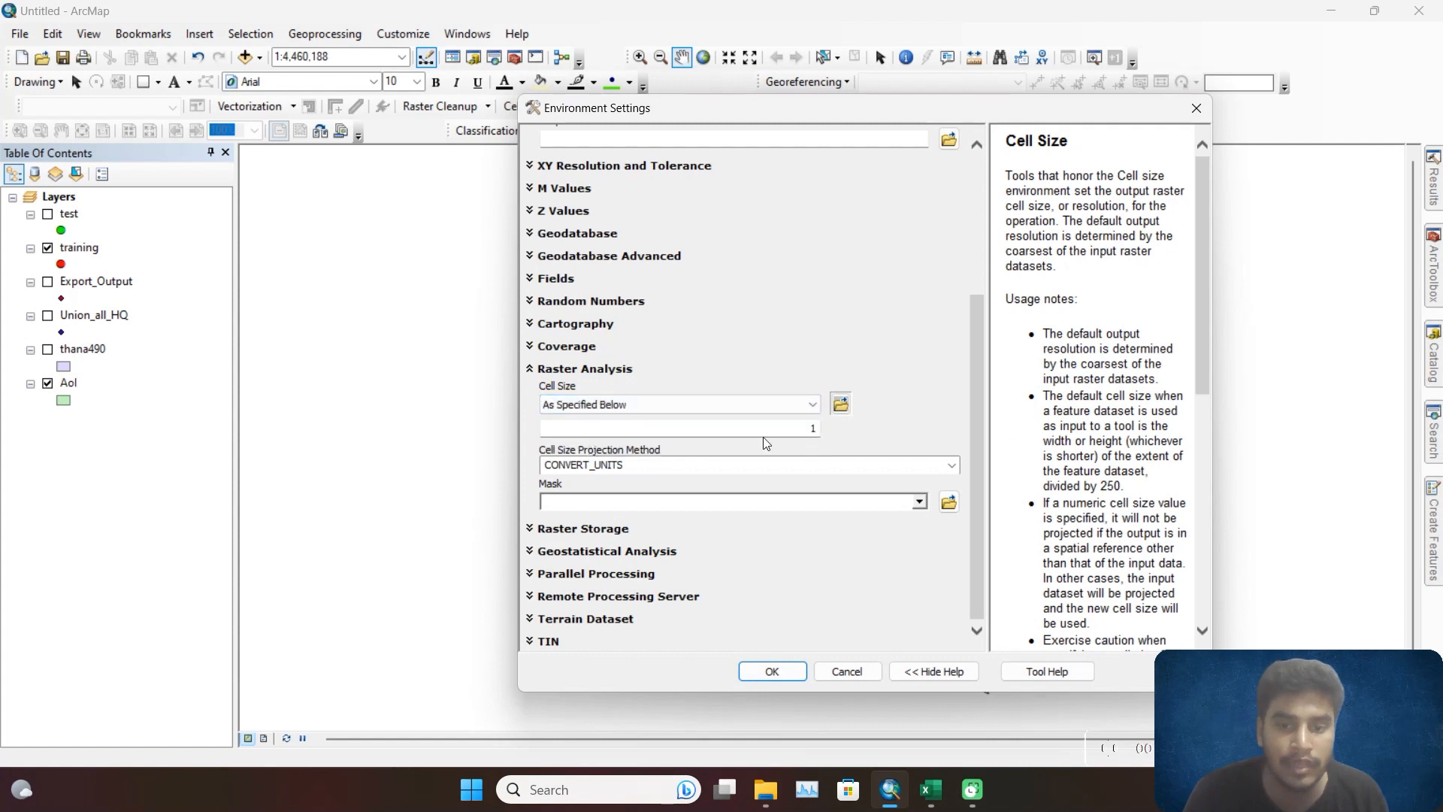
{"action": "left_click", "coordinate": [798, 428]}
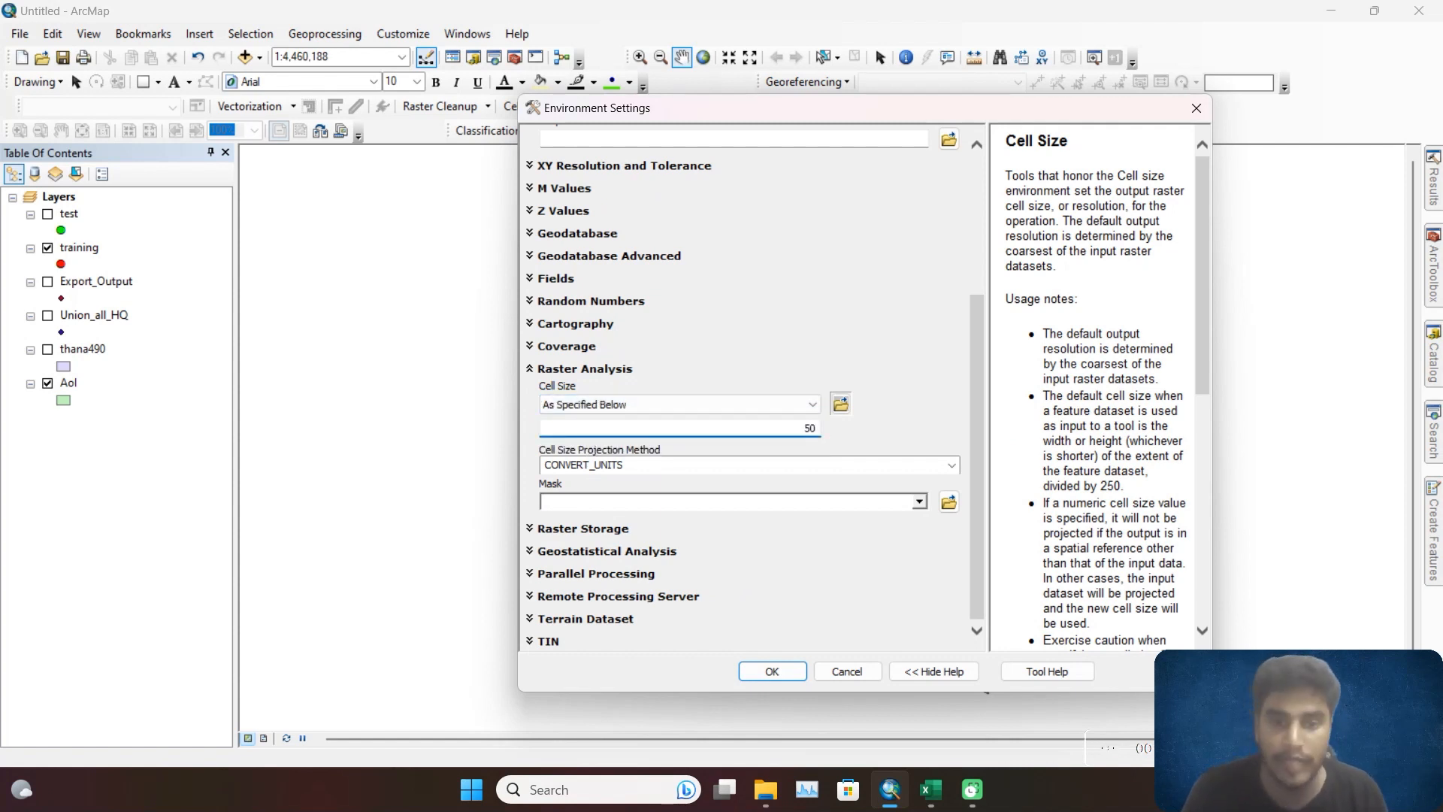
{"action": "type", "text": "50"}
{"action": "left_click", "coordinate": [921, 501]}
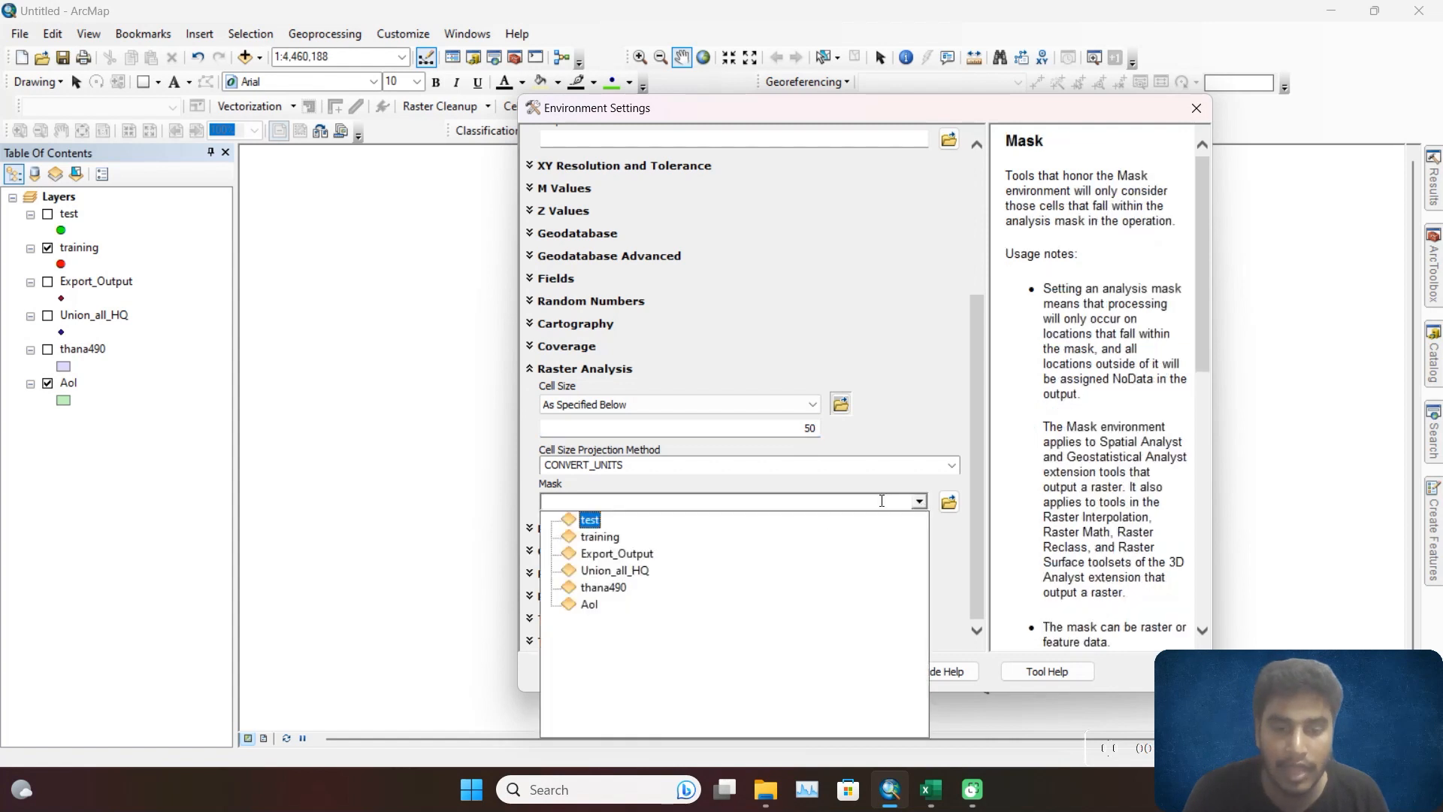
{"action": "left_click", "coordinate": [590, 606]}
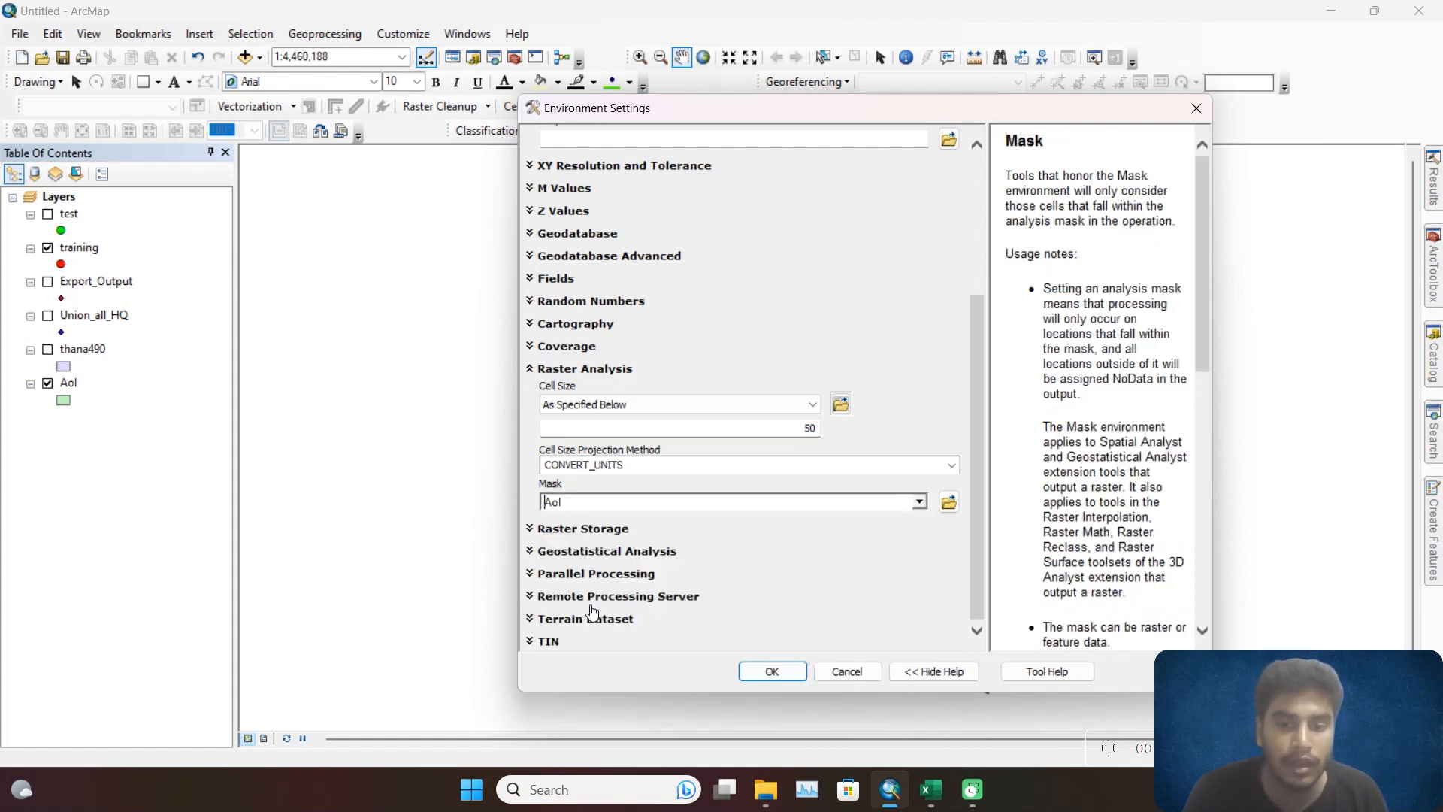
{"action": "left_click", "coordinate": [796, 671]}
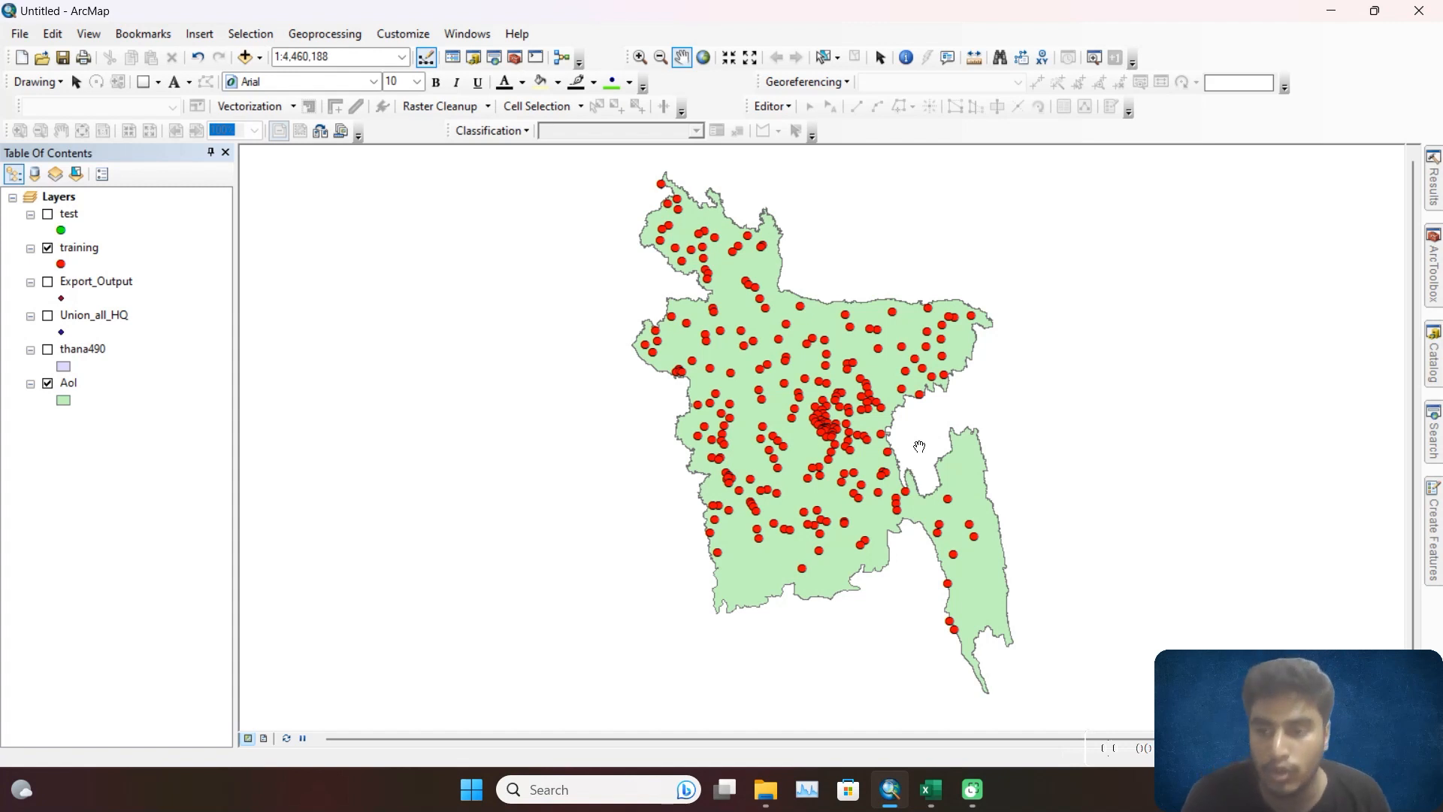
Start the Spatial Analyst IDW tool with the training layer as the input point features.
{"action": "left_click", "coordinate": [1434, 440]}
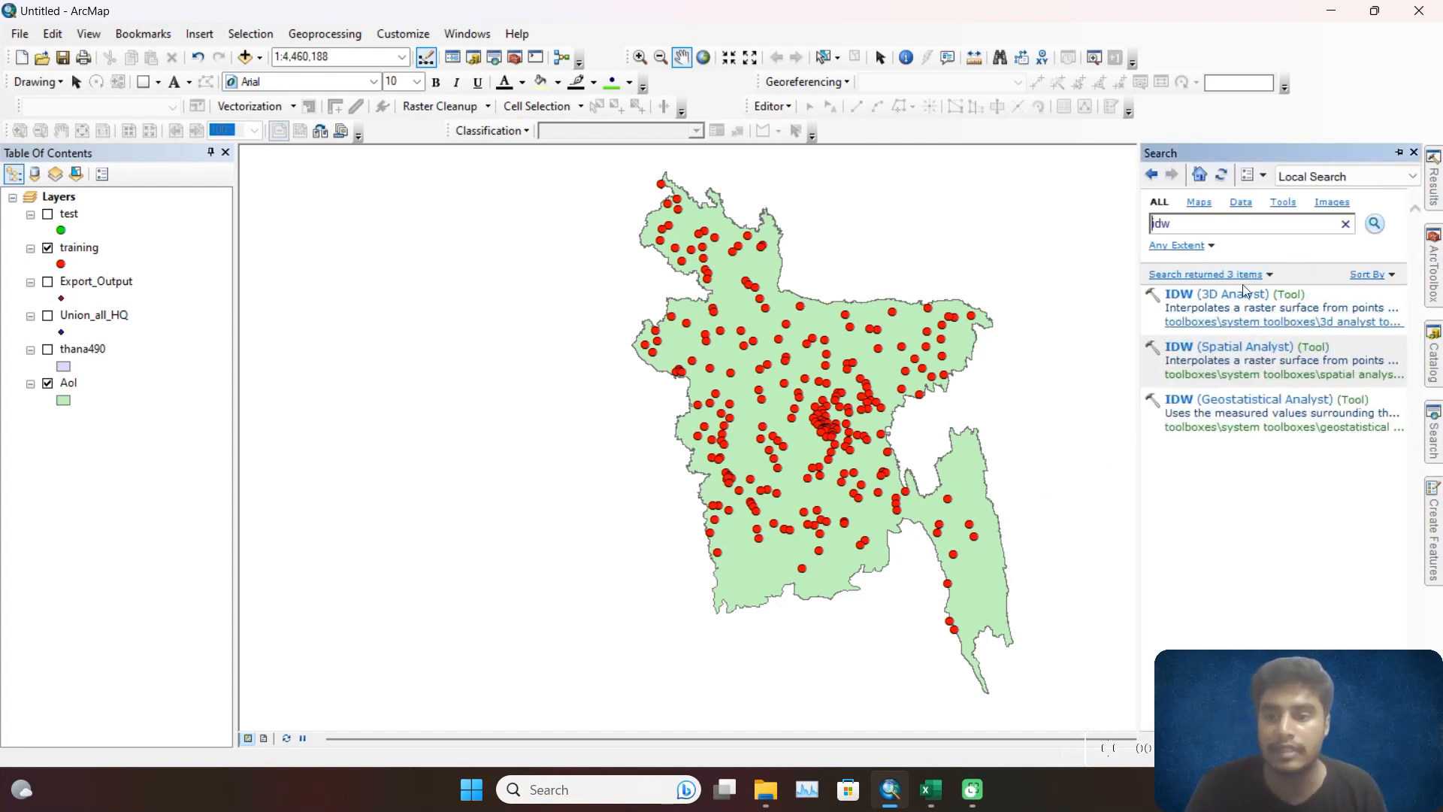
{"action": "left_click", "coordinate": [1278, 374]}
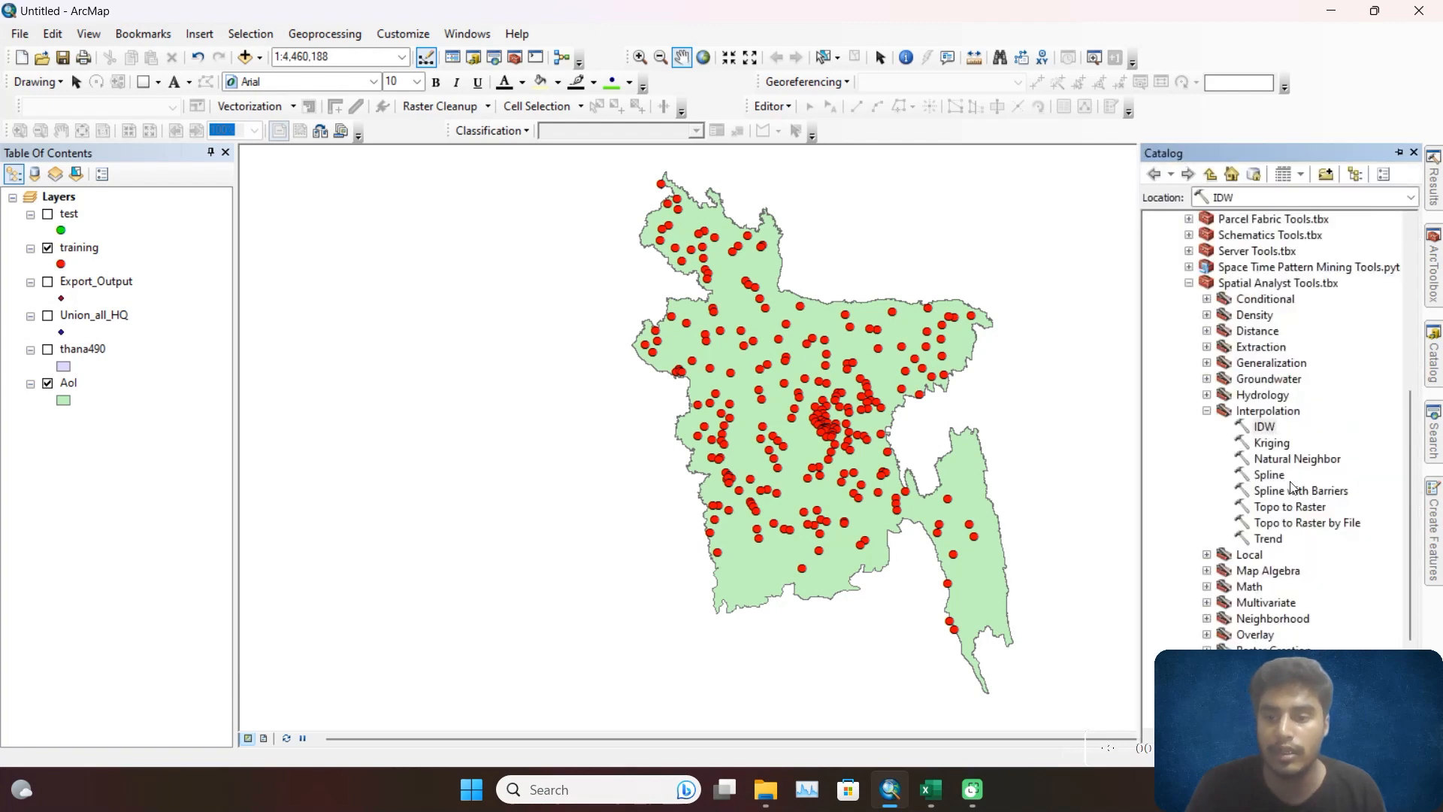
{"action": "double_click", "coordinate": [1265, 427]}
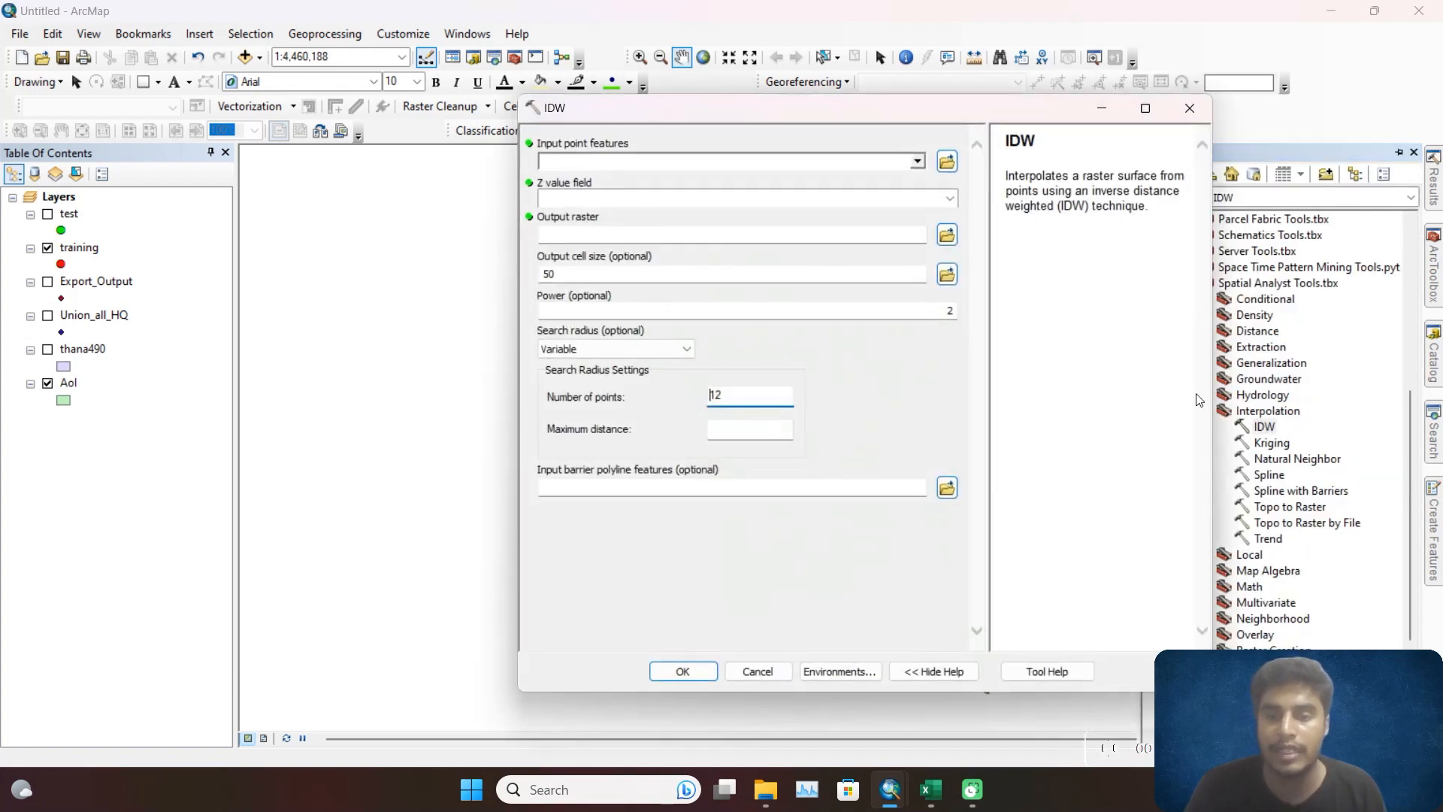
{"action": "left_click", "coordinate": [919, 162]}
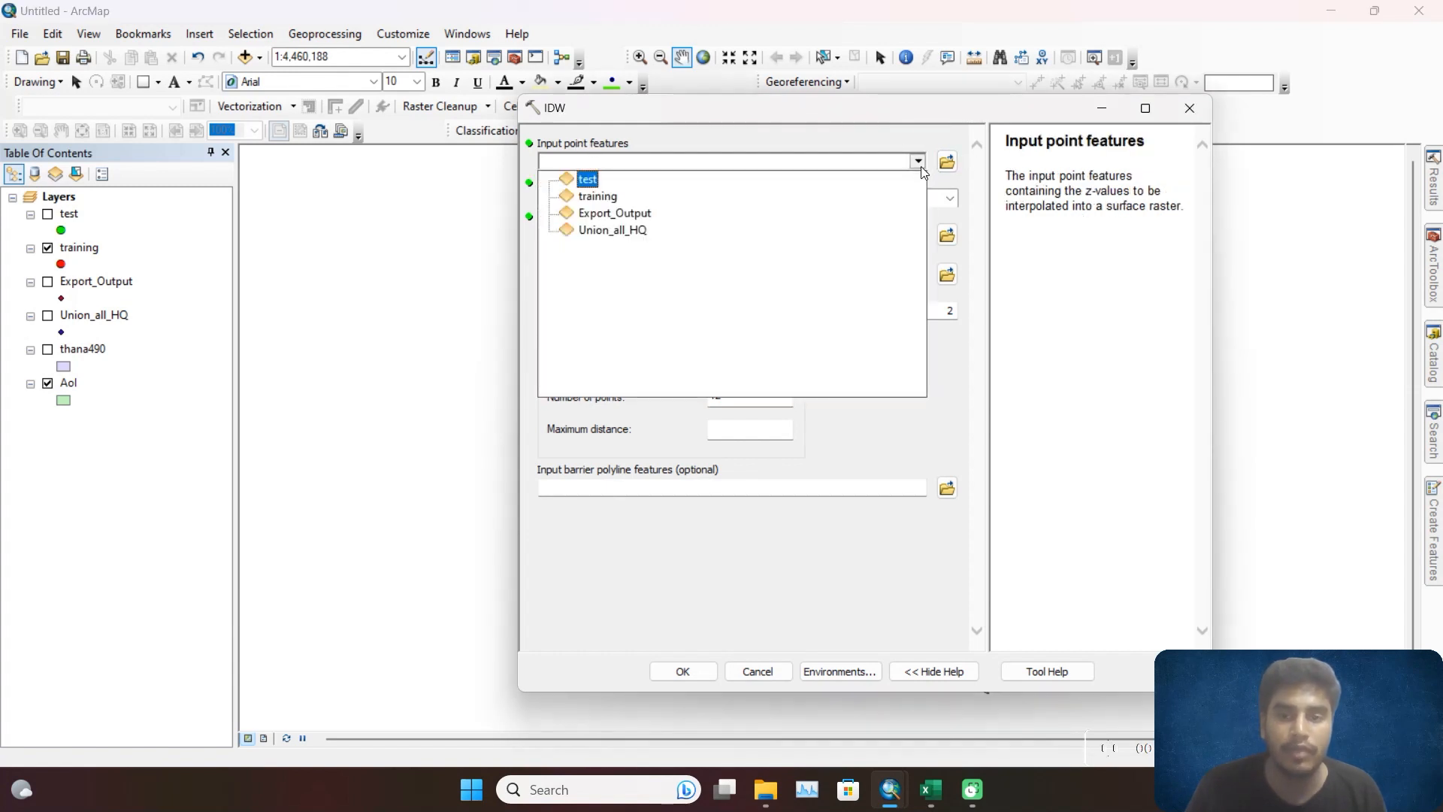
{"action": "left_click", "coordinate": [599, 196]}
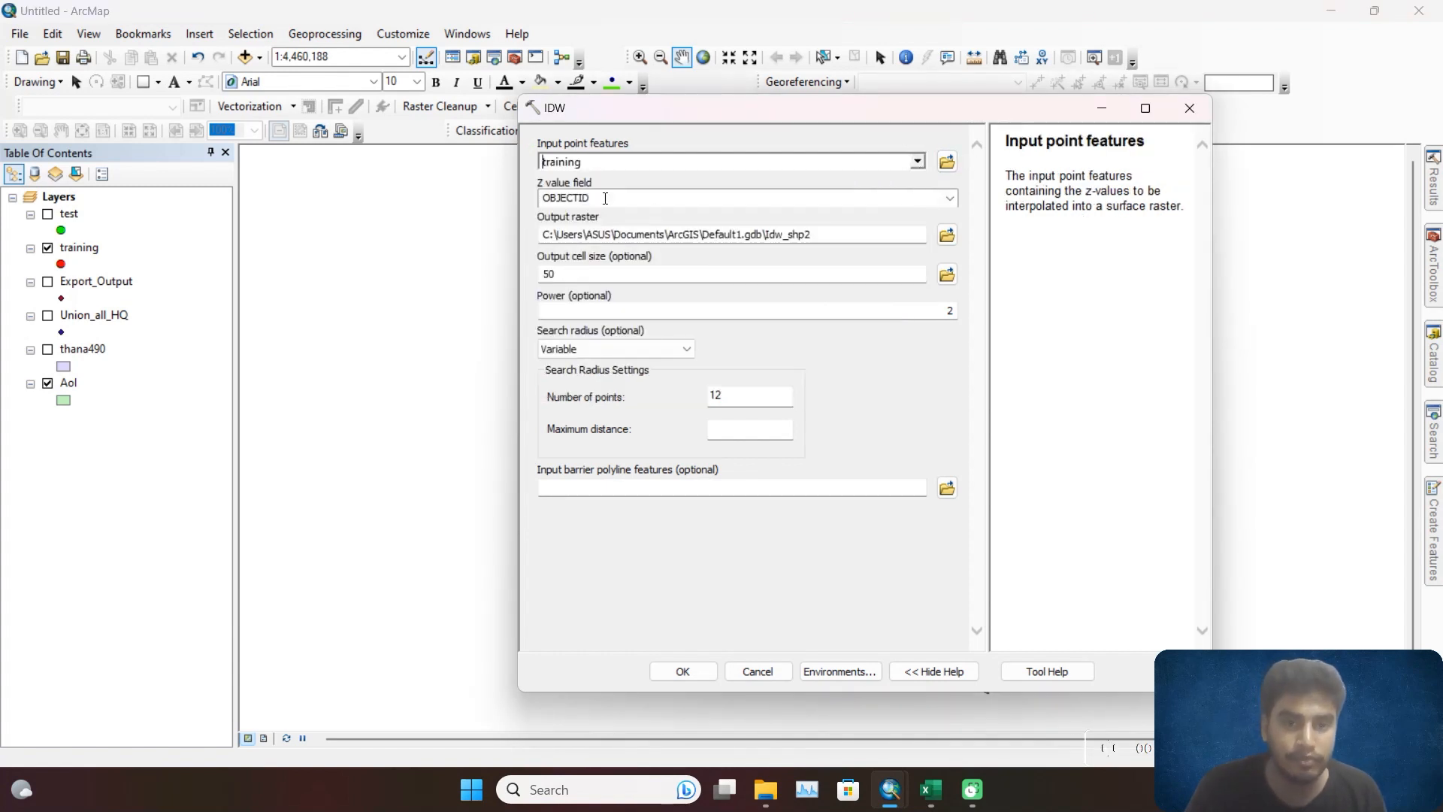
Use Mn_mg_l as the Z value field and save the output raster as idw.tif in the project's output folder.
{"action": "left_click", "coordinate": [951, 198]}
{"action": "left_click", "coordinate": [624, 352]}
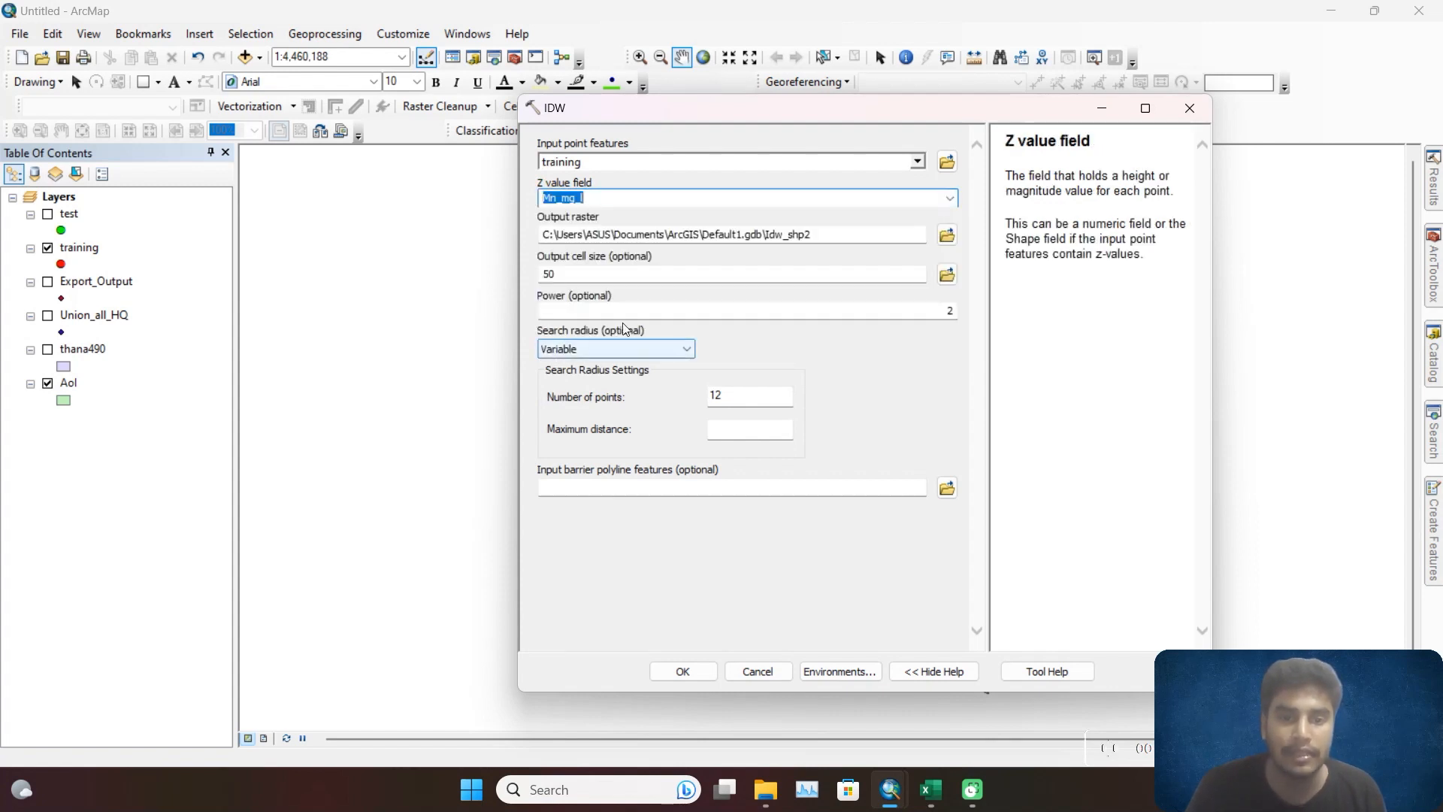
{"action": "left_click", "coordinate": [947, 235]}
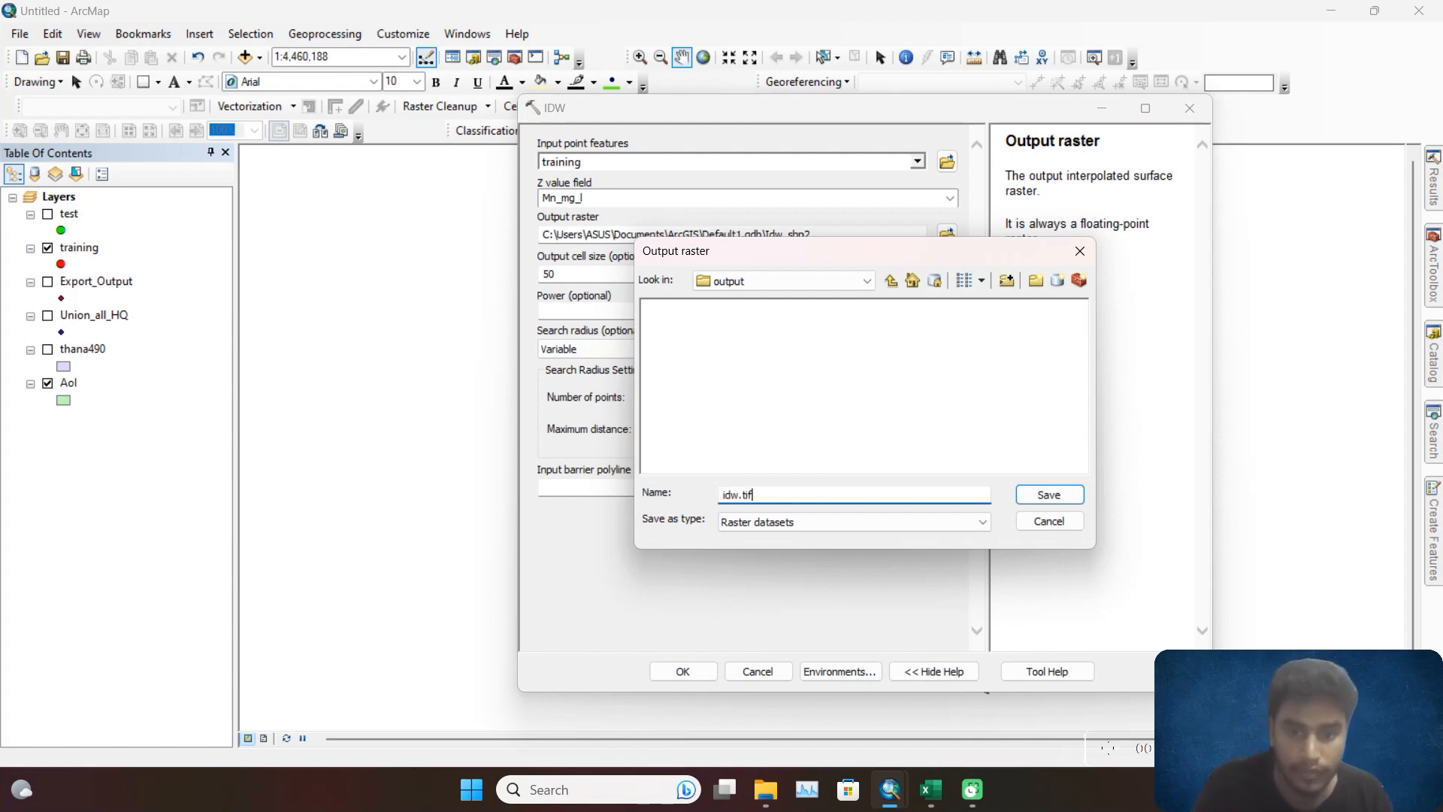
{"action": "left_click", "coordinate": [1050, 497]}
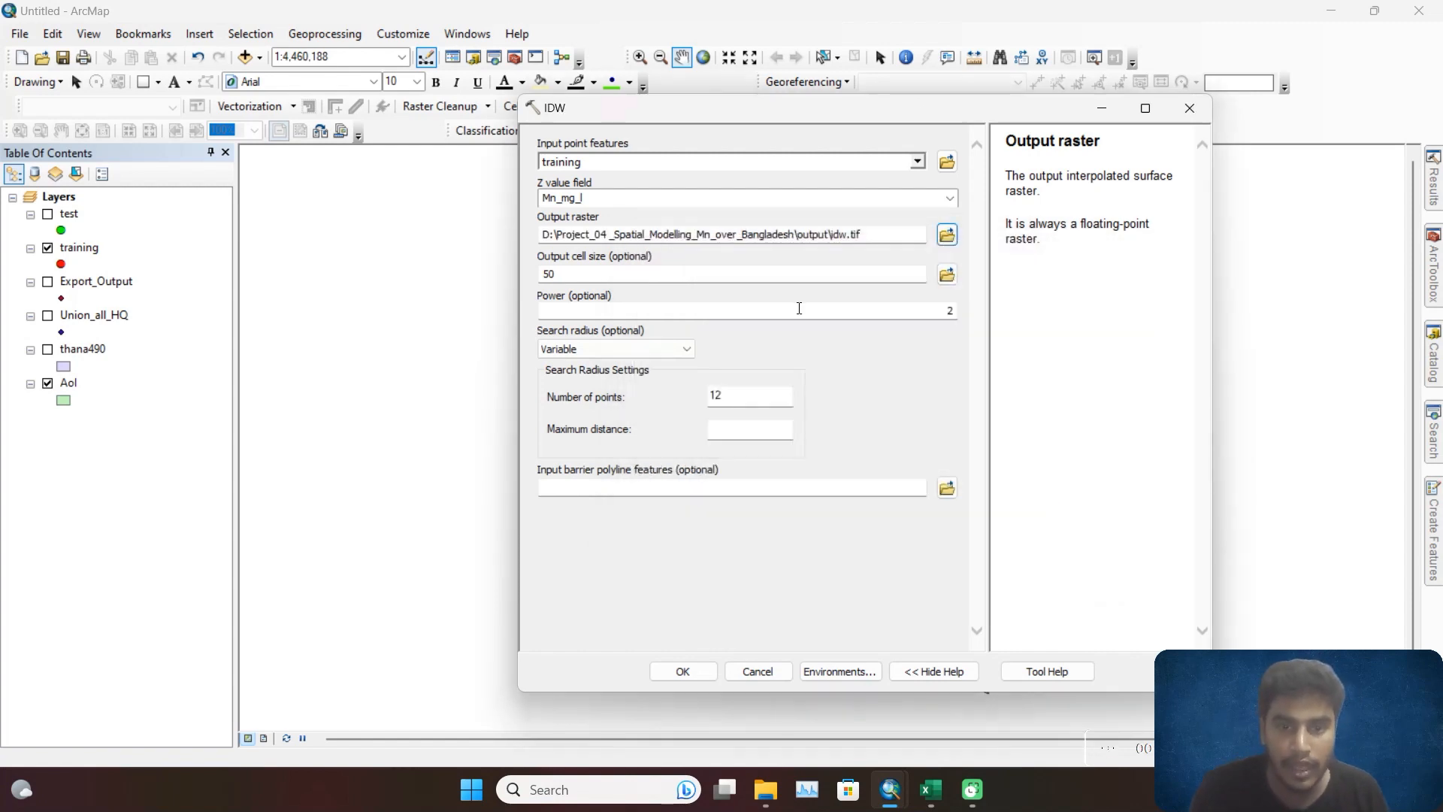
Run the IDW interpolation and hide the AoI and training layers to show only the idw.tif surface.
{"action": "left_click", "coordinate": [696, 671]}
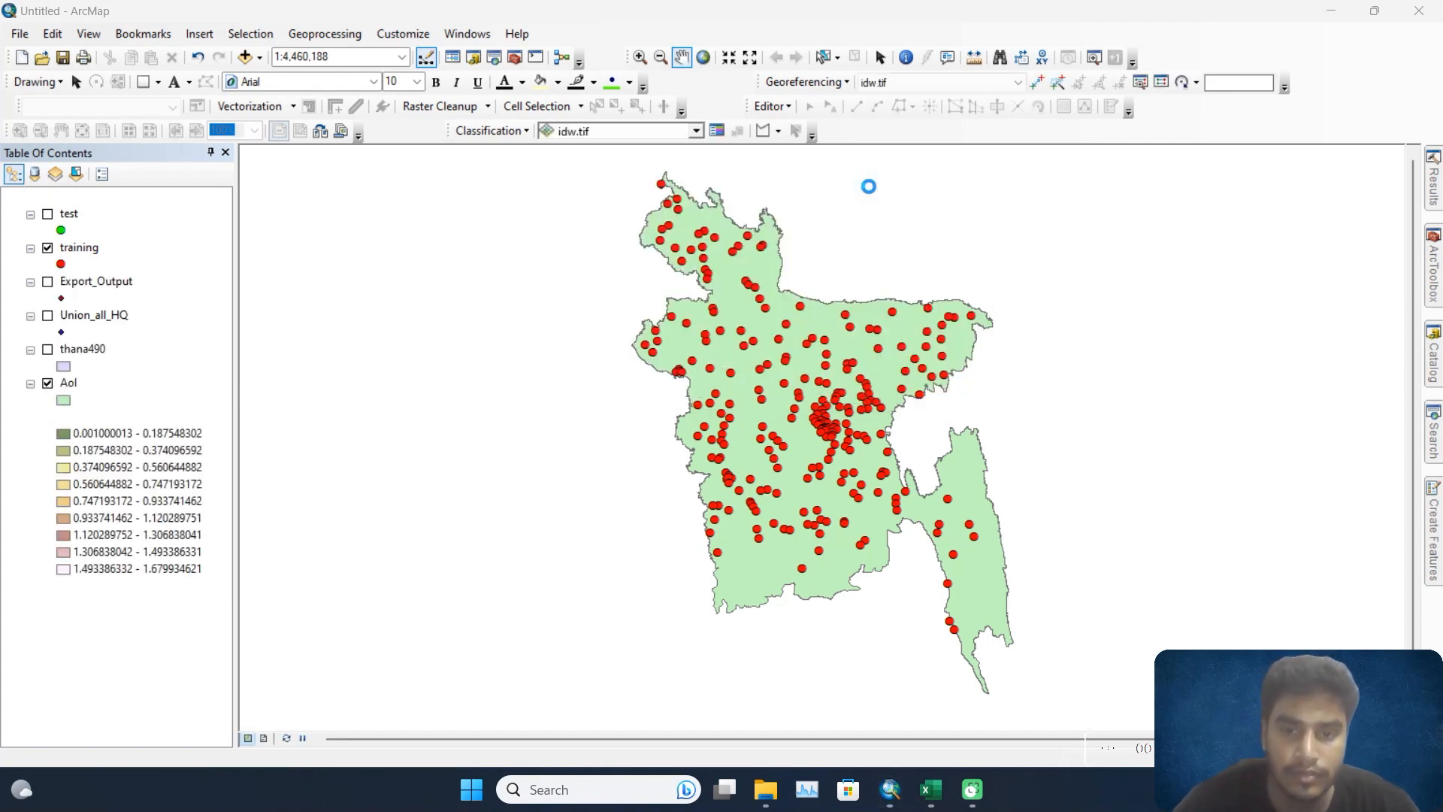
{"action": "left_click", "coordinate": [869, 187]}
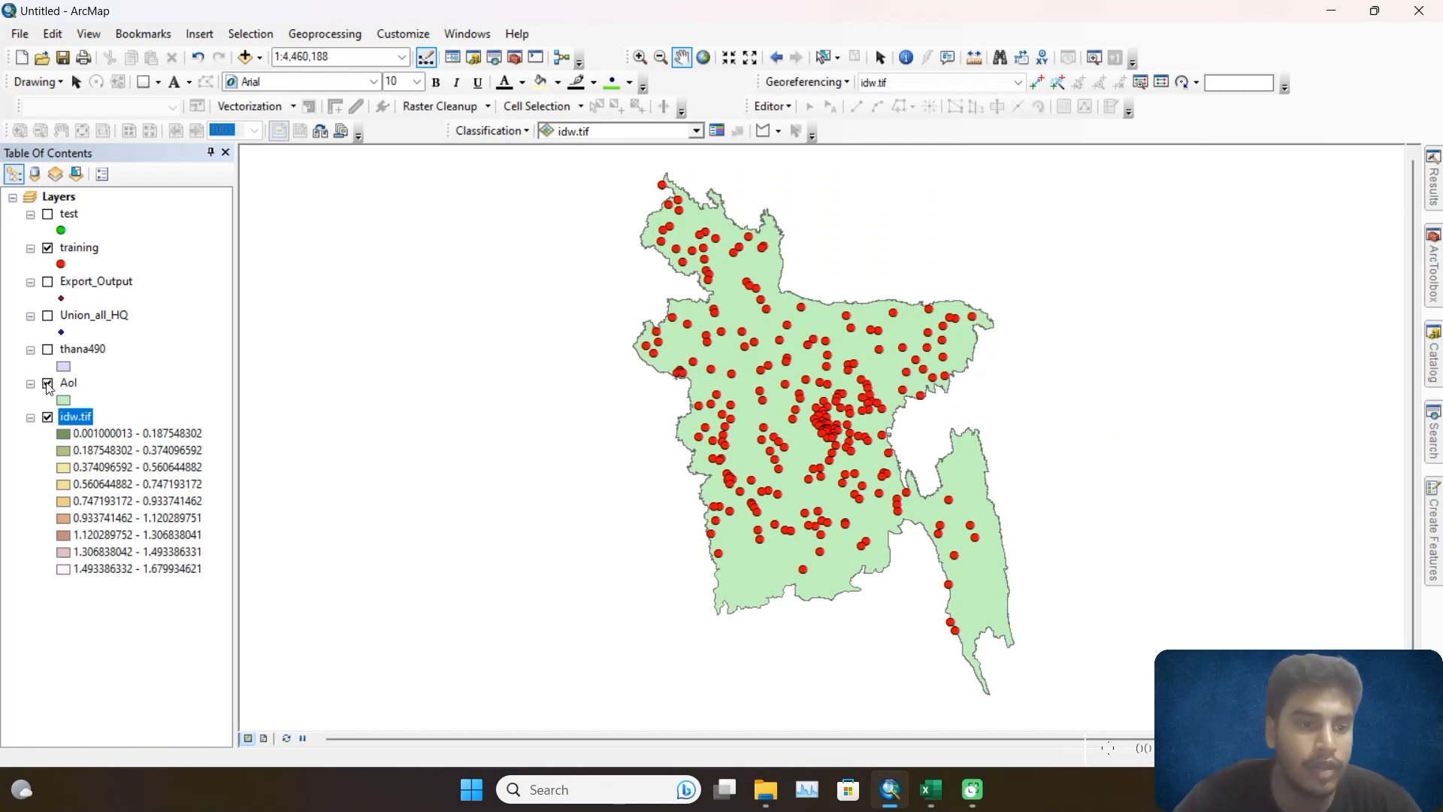
{"action": "left_click", "coordinate": [47, 384]}
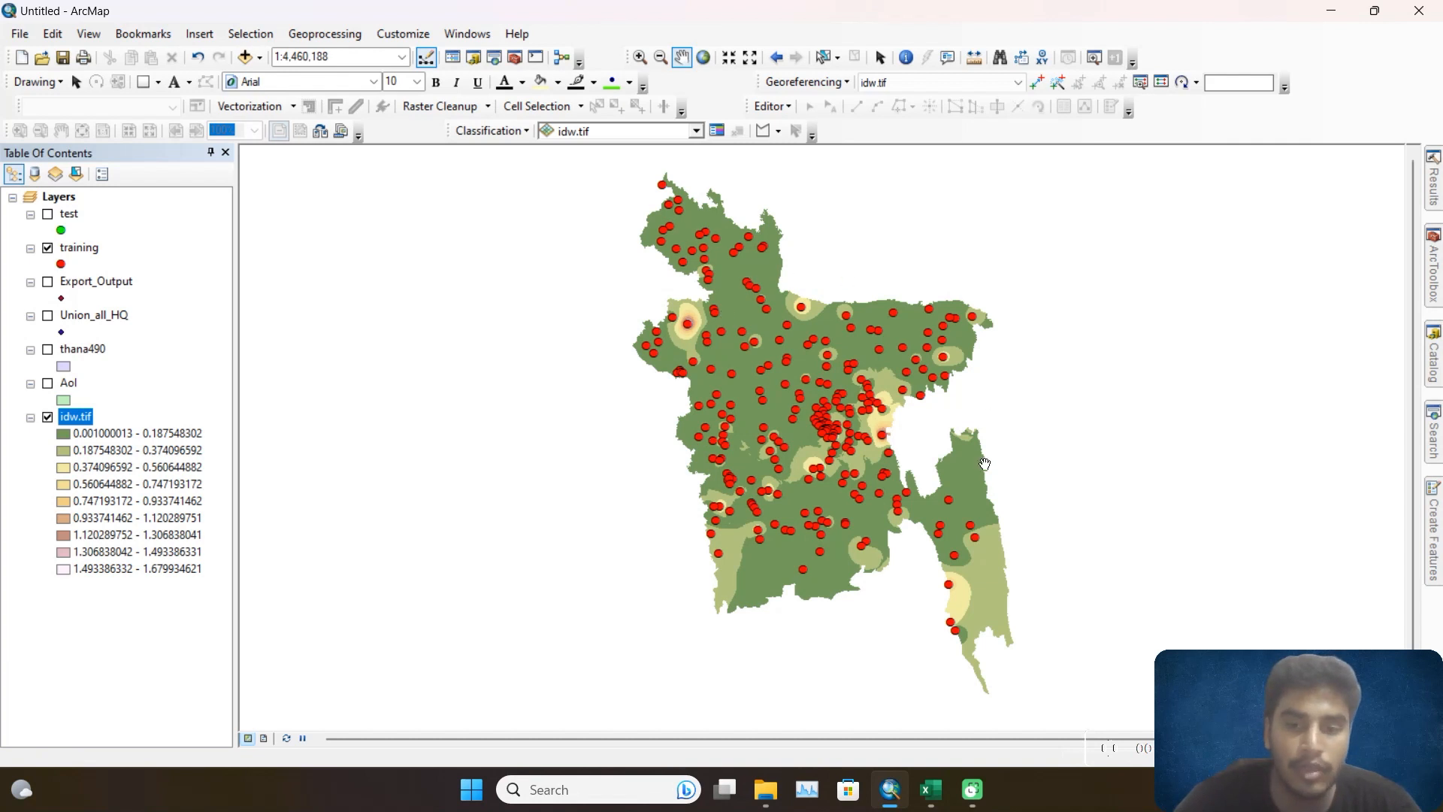
{"action": "left_click", "coordinate": [48, 249]}
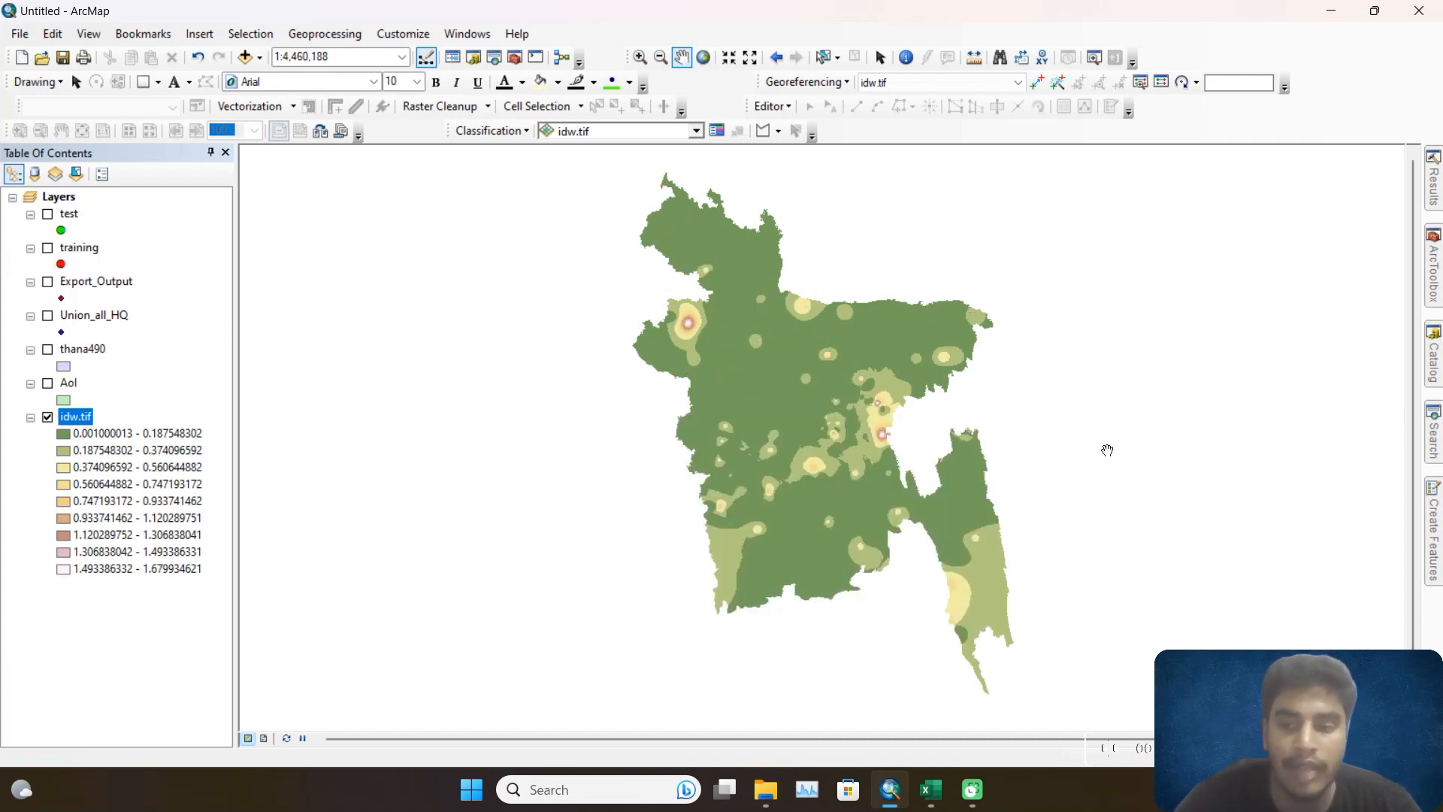
Start the Spatial Analyst Kriging tool with training as the input point features and Mn_mg_l as the Z value field.
{"action": "left_click", "coordinate": [1436, 435]}
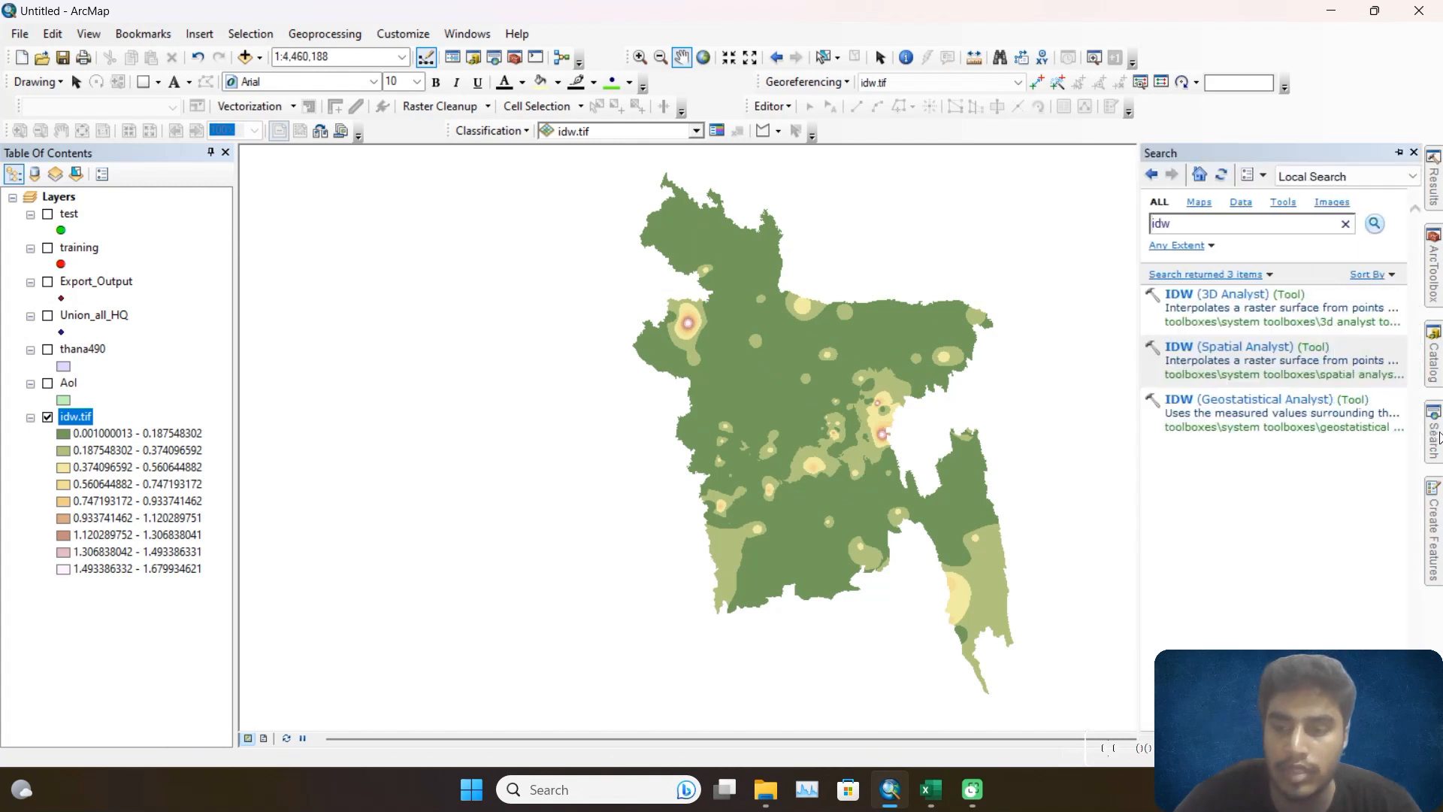
{"action": "left_click", "coordinate": [1257, 374]}
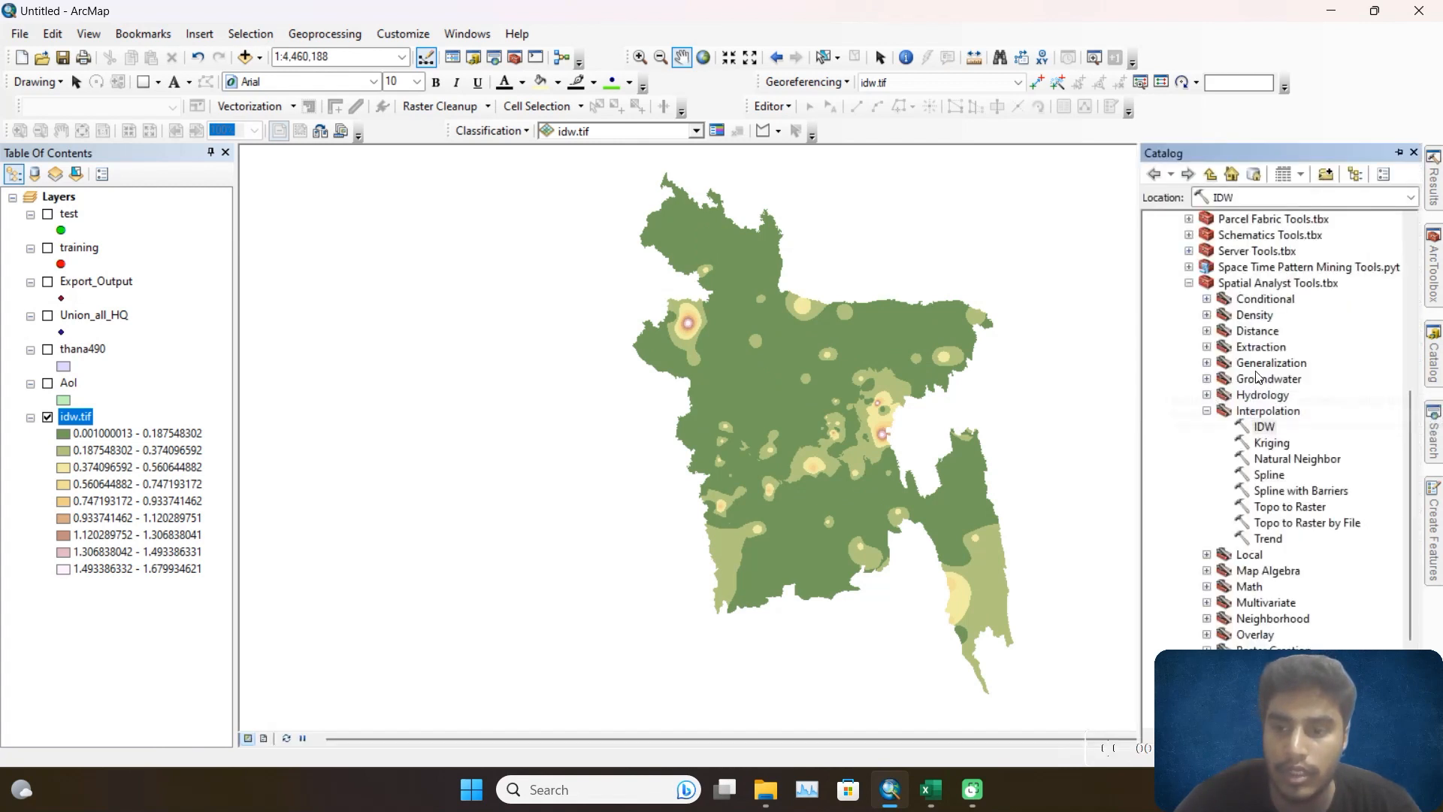
{"action": "double_click", "coordinate": [1283, 447]}
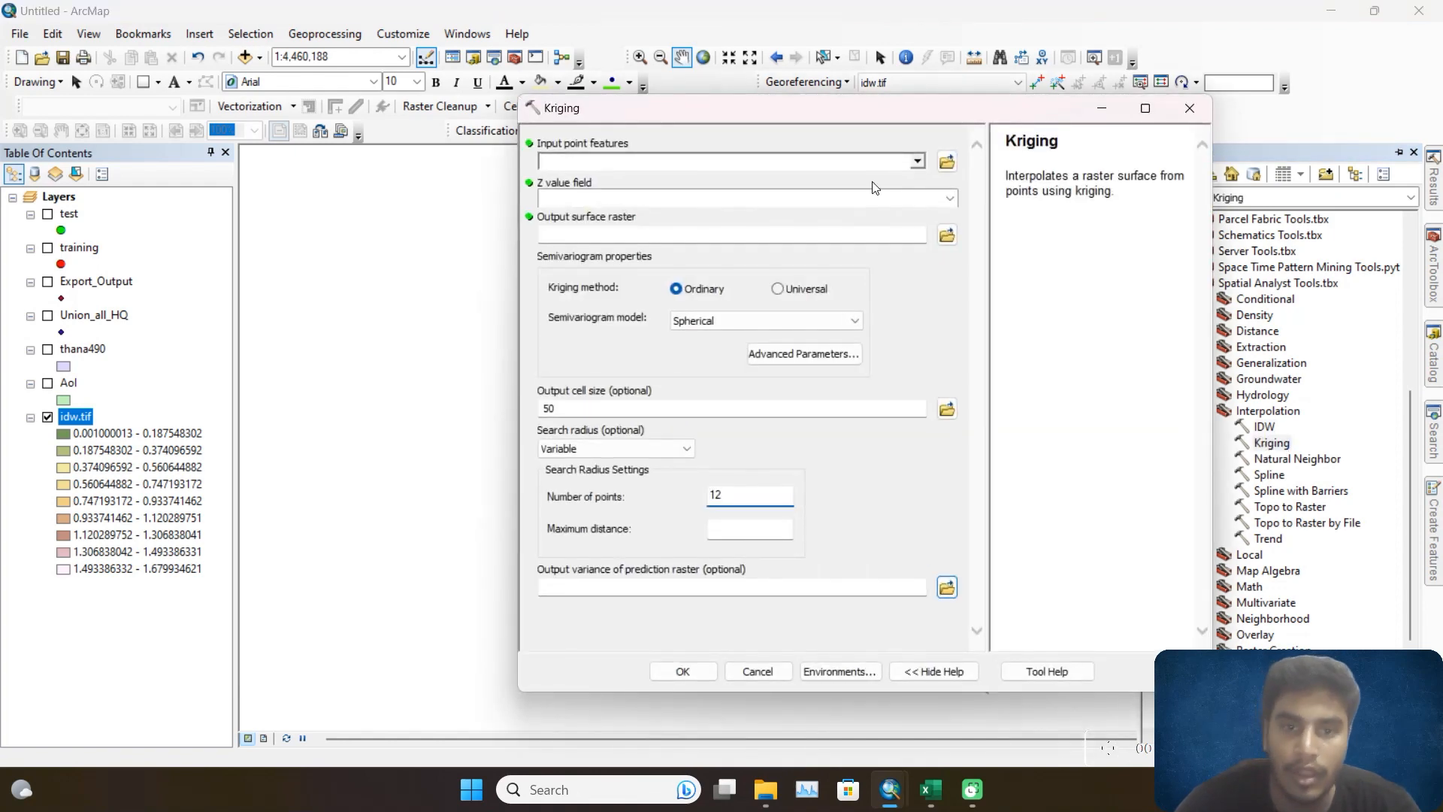
{"action": "left_click_drag", "start_coordinate": [761, 110], "coordinate": [760, 102]}
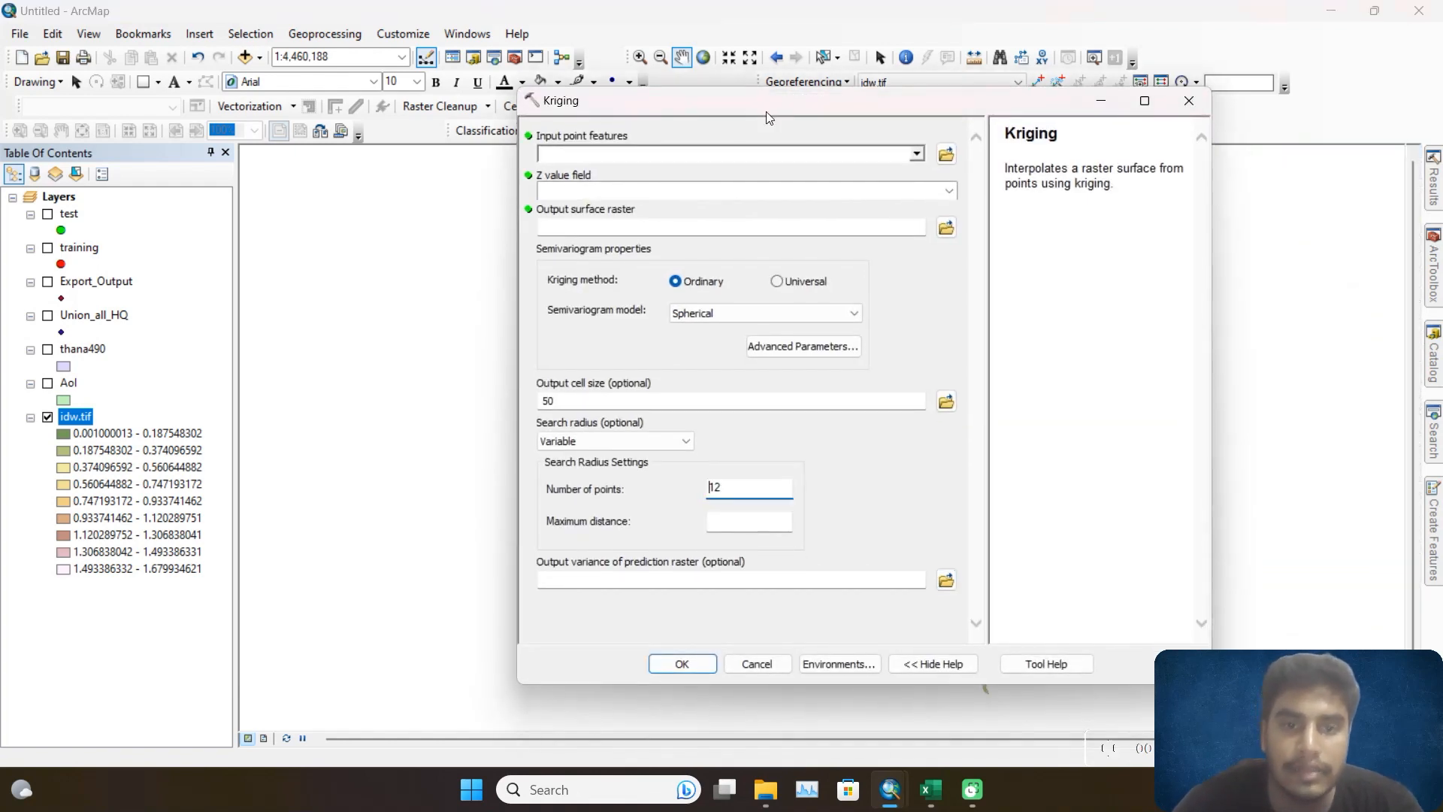
{"action": "left_click", "coordinate": [917, 155]}
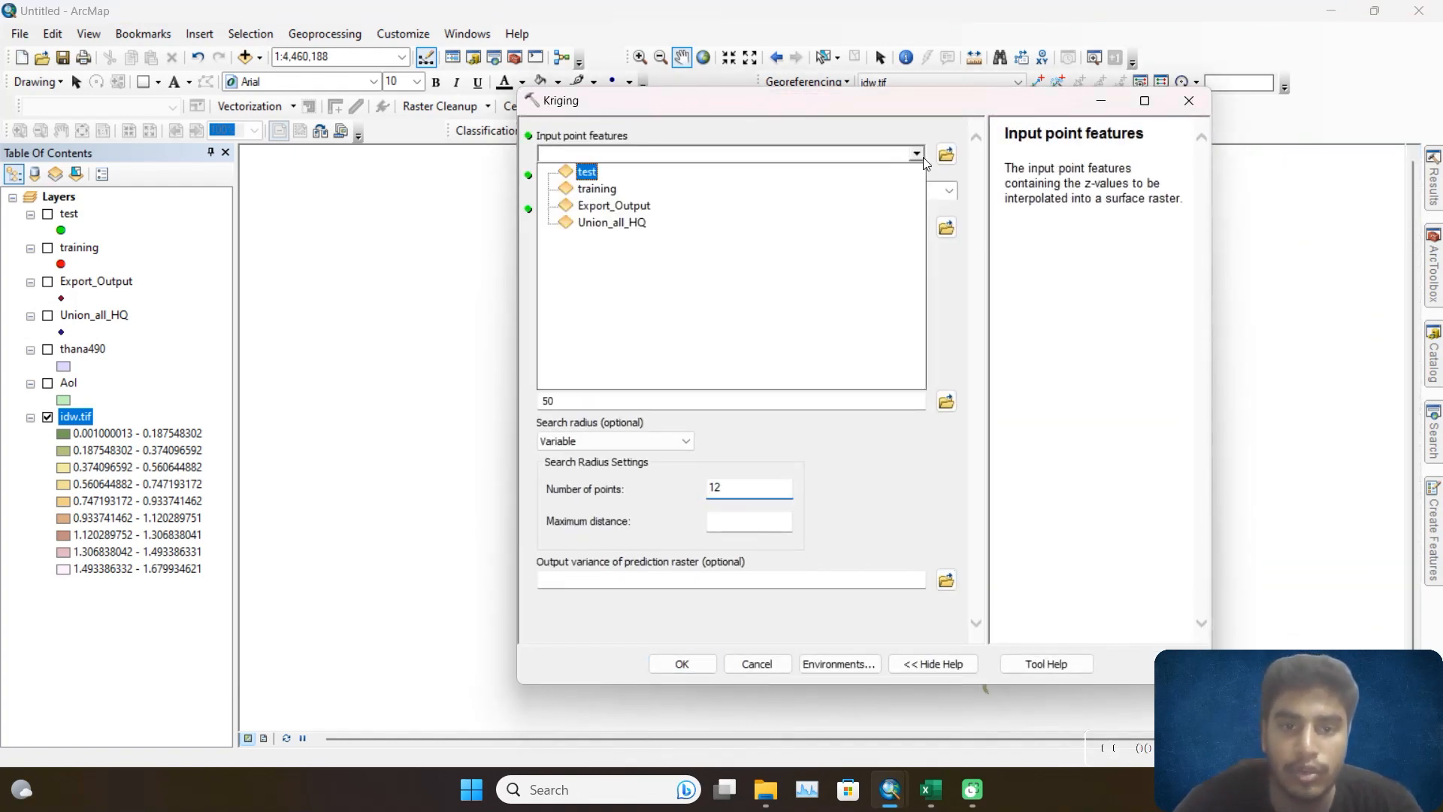
{"action": "left_click", "coordinate": [605, 192]}
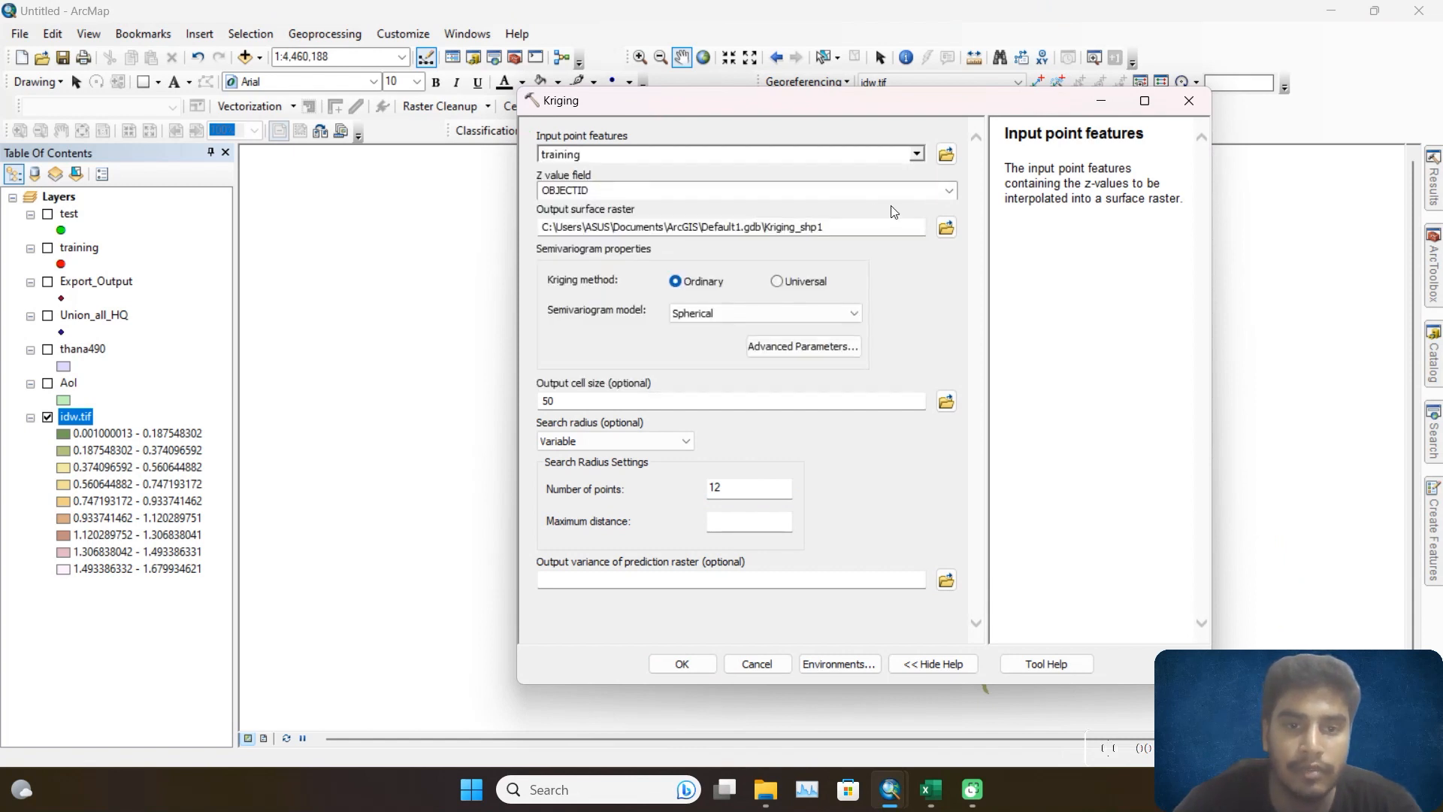
{"action": "left_click", "coordinate": [949, 191]}
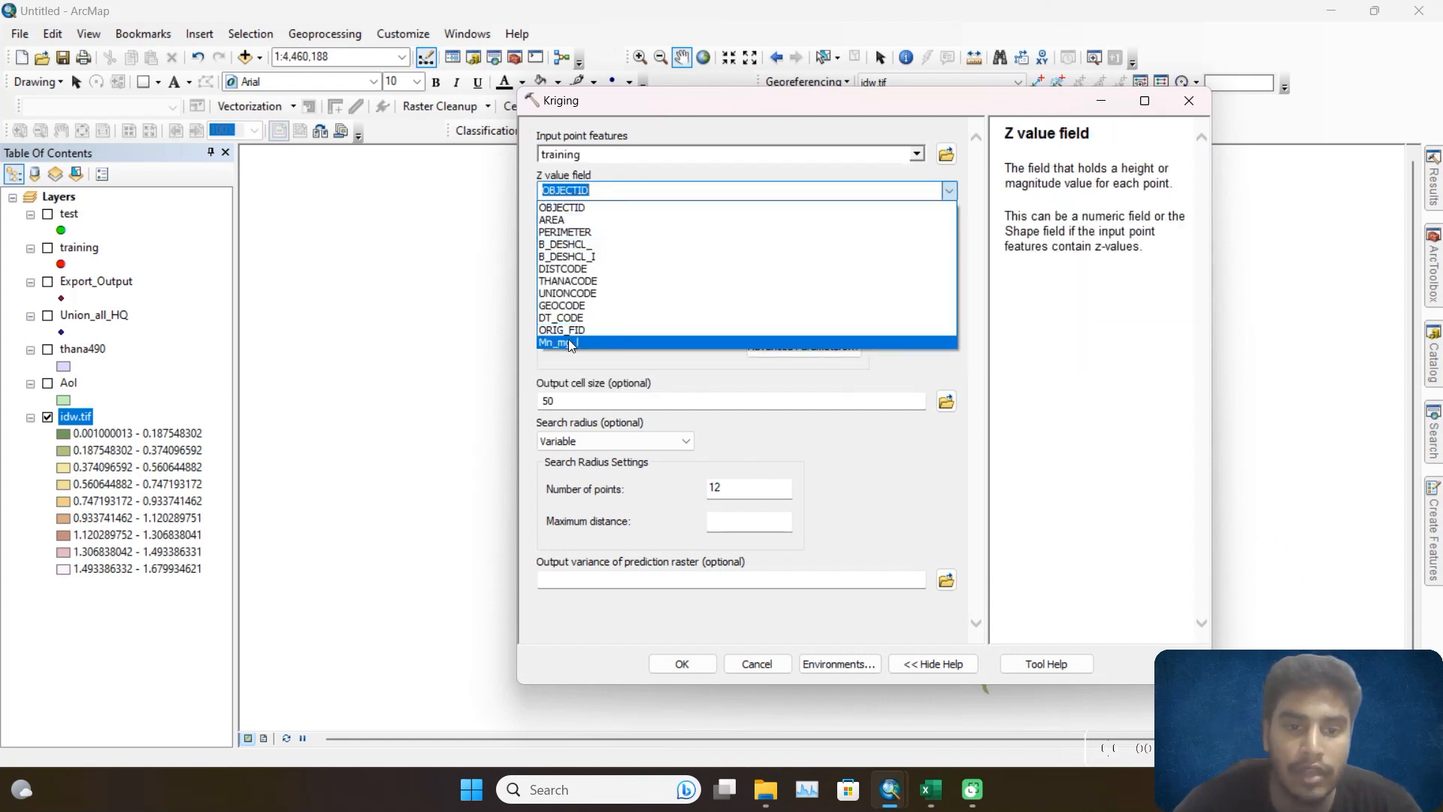
{"action": "left_click", "coordinate": [571, 343]}
Save the output surface raster as kriging.tif in the project's output folder and run the ordinary spherical Kriging.
{"action": "left_click", "coordinate": [947, 229]}
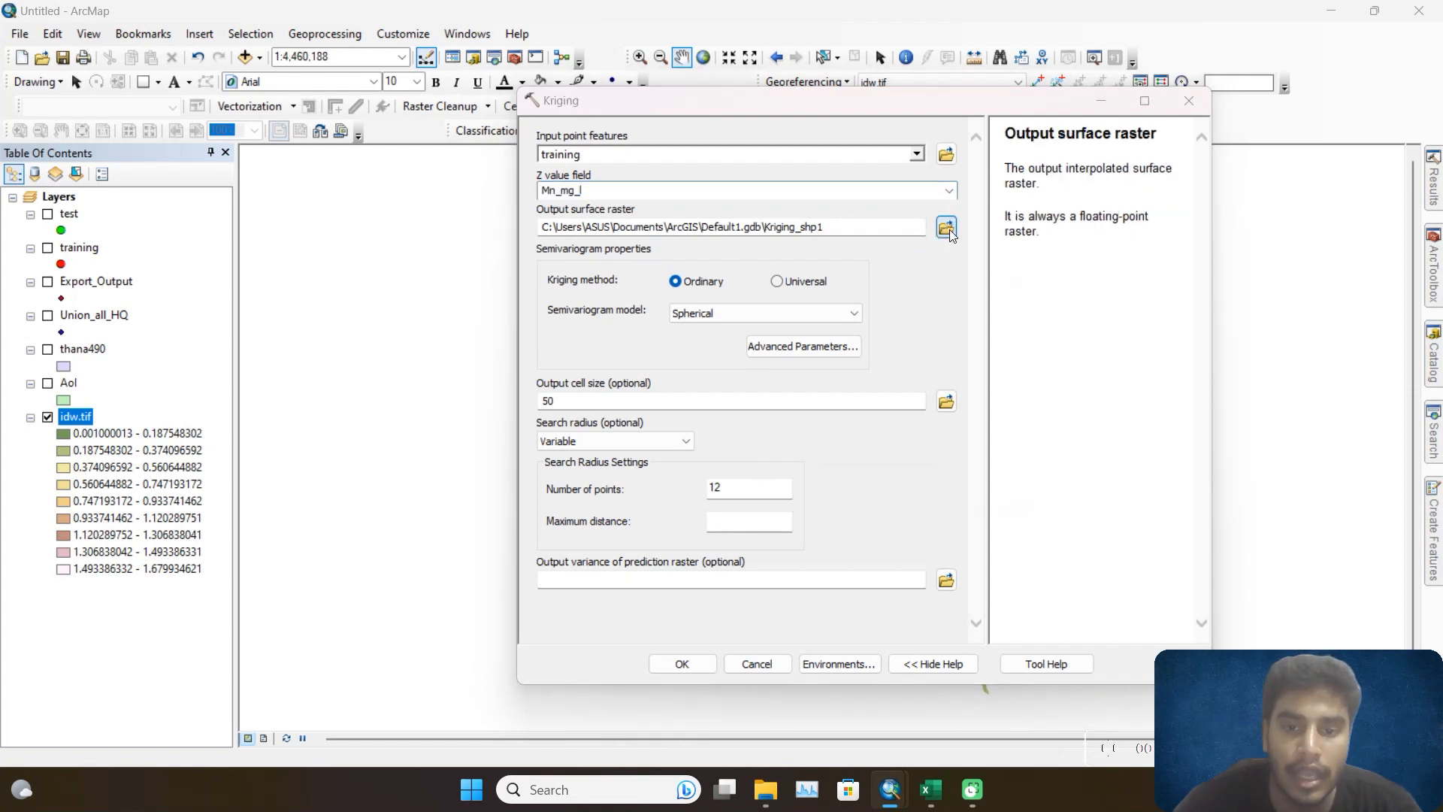
{"action": "type", "text": "kriging.tif"}
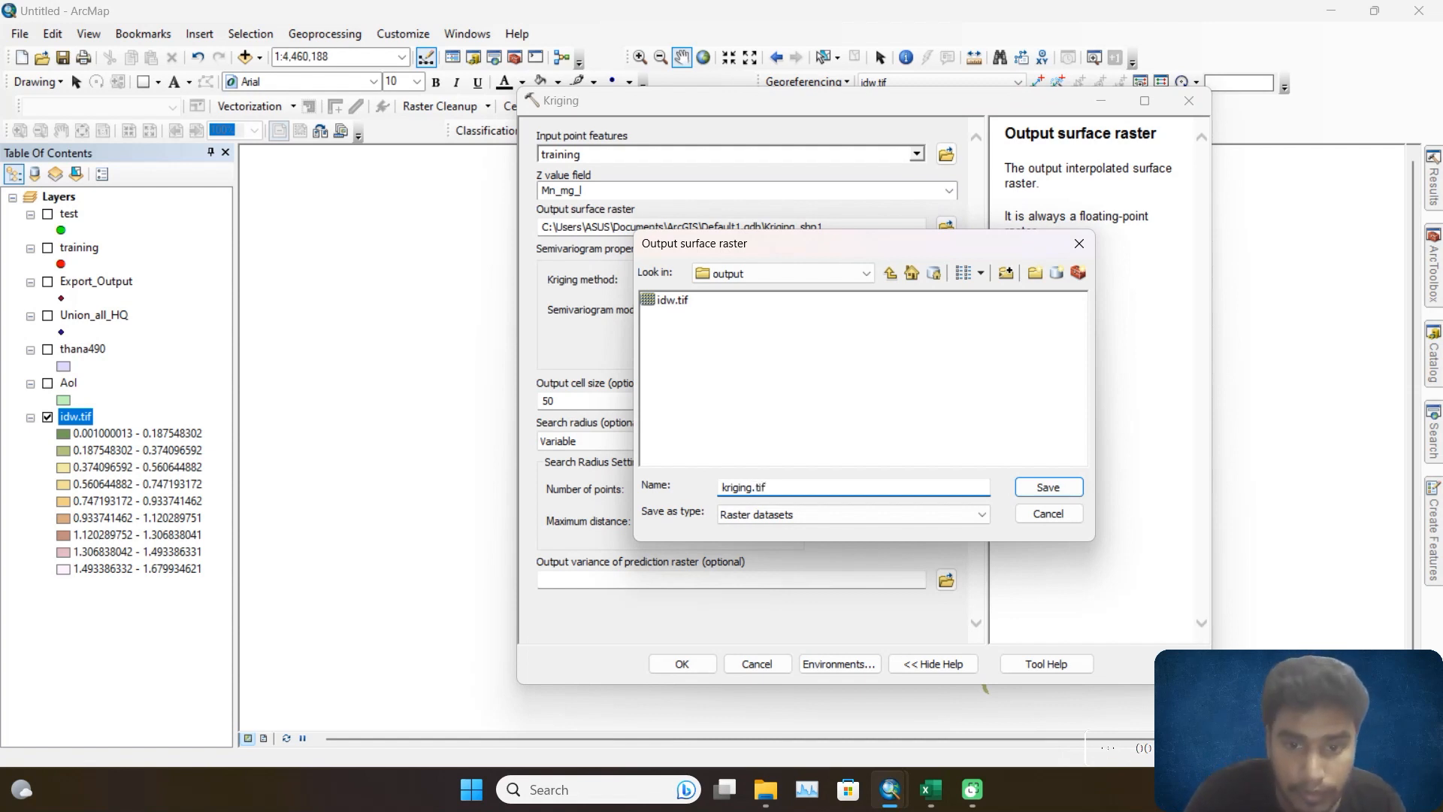
{"action": "left_click", "coordinate": [1049, 487]}
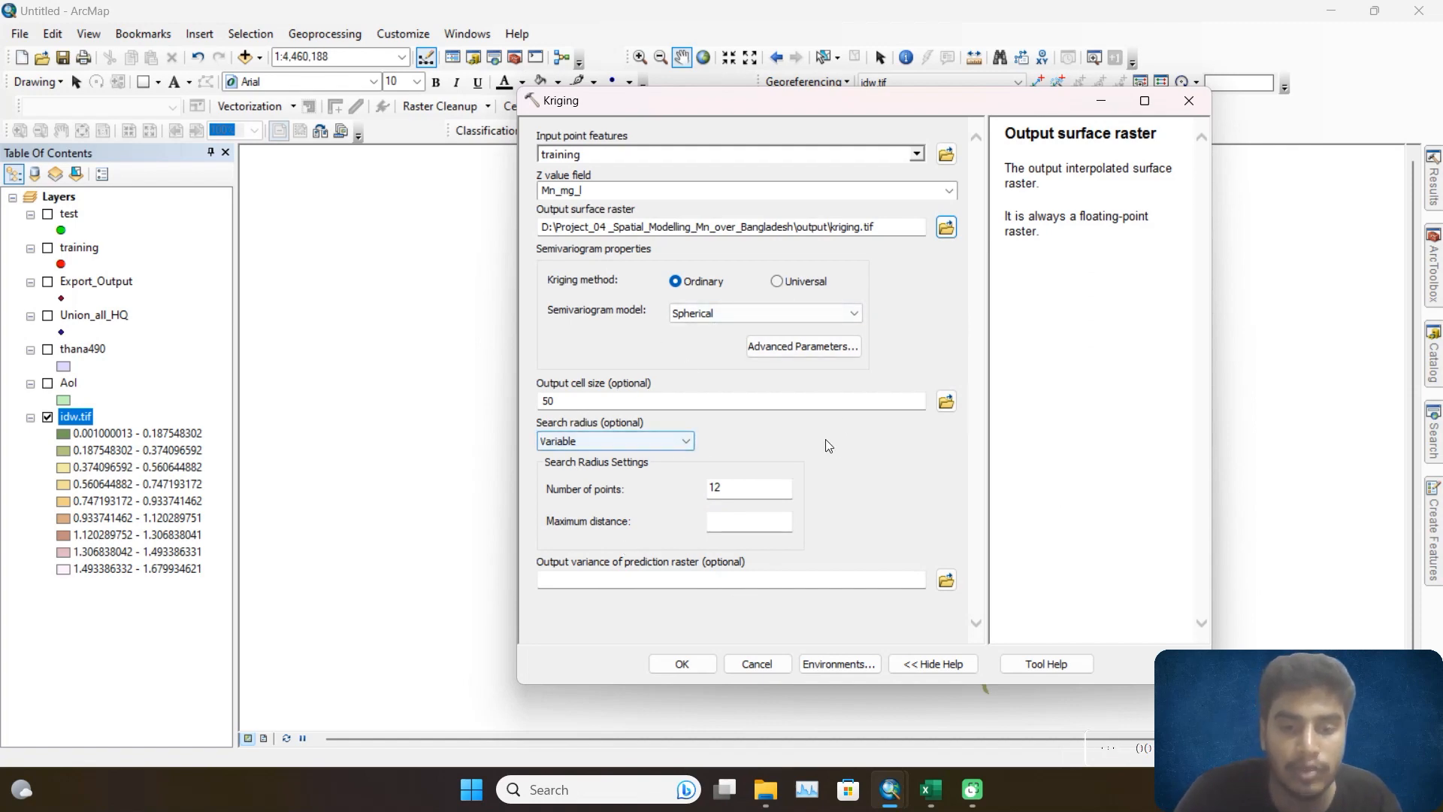
{"action": "left_click", "coordinate": [700, 670]}
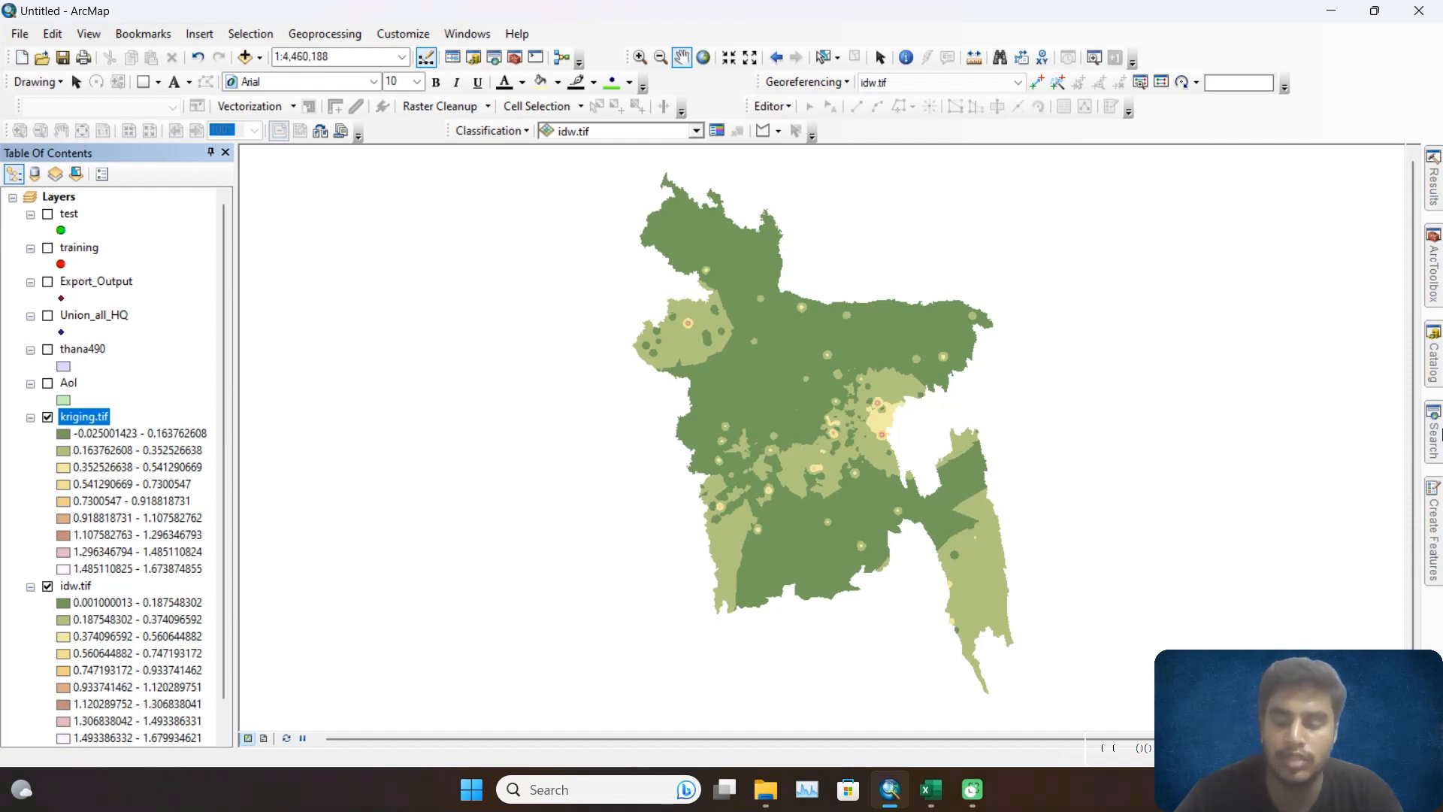
Start the Spatial Analyst Natural Neighbor tool with training as the input point features and Mn_mg_l as the Z value field.
{"action": "left_click", "coordinate": [1436, 433]}
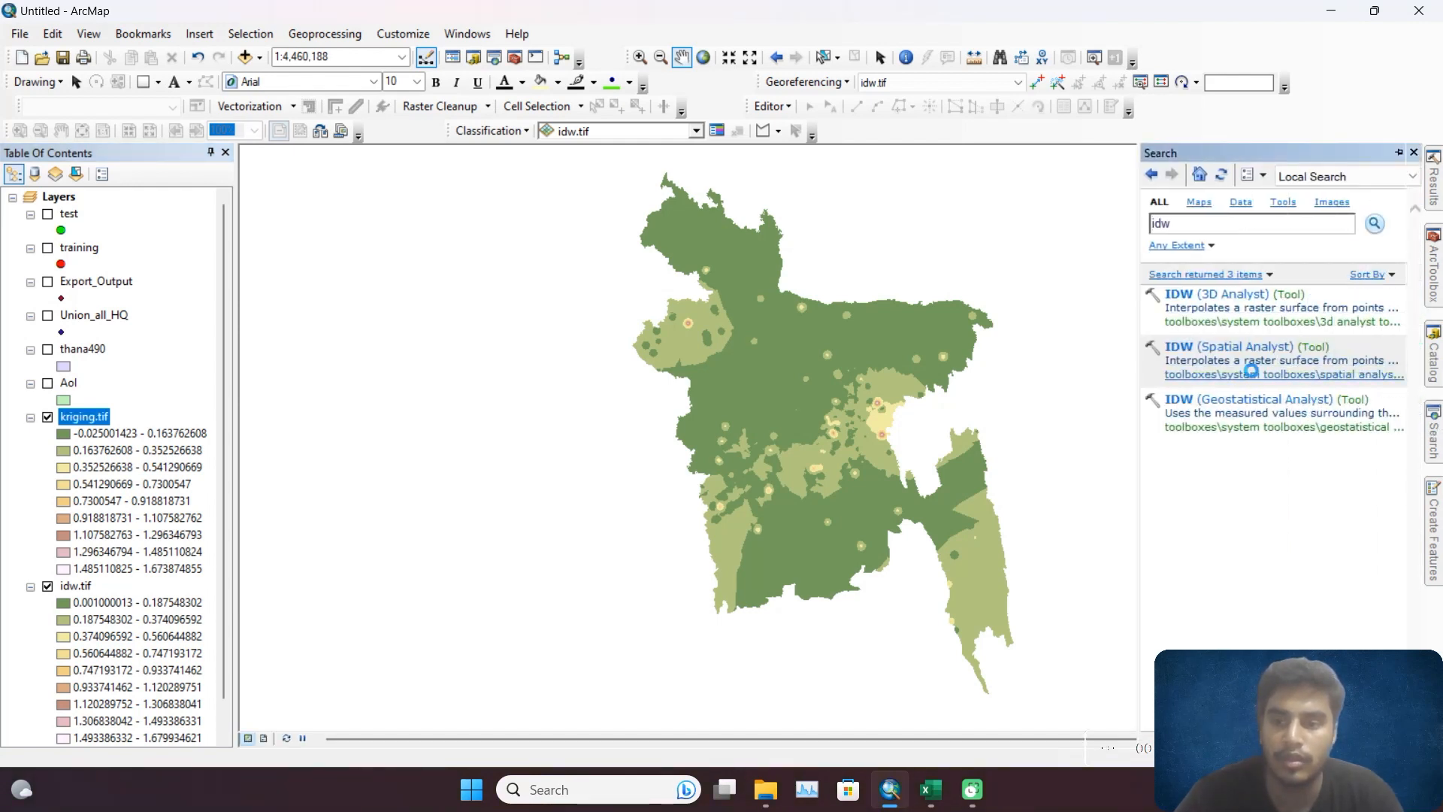
{"action": "left_click", "coordinate": [1251, 369]}
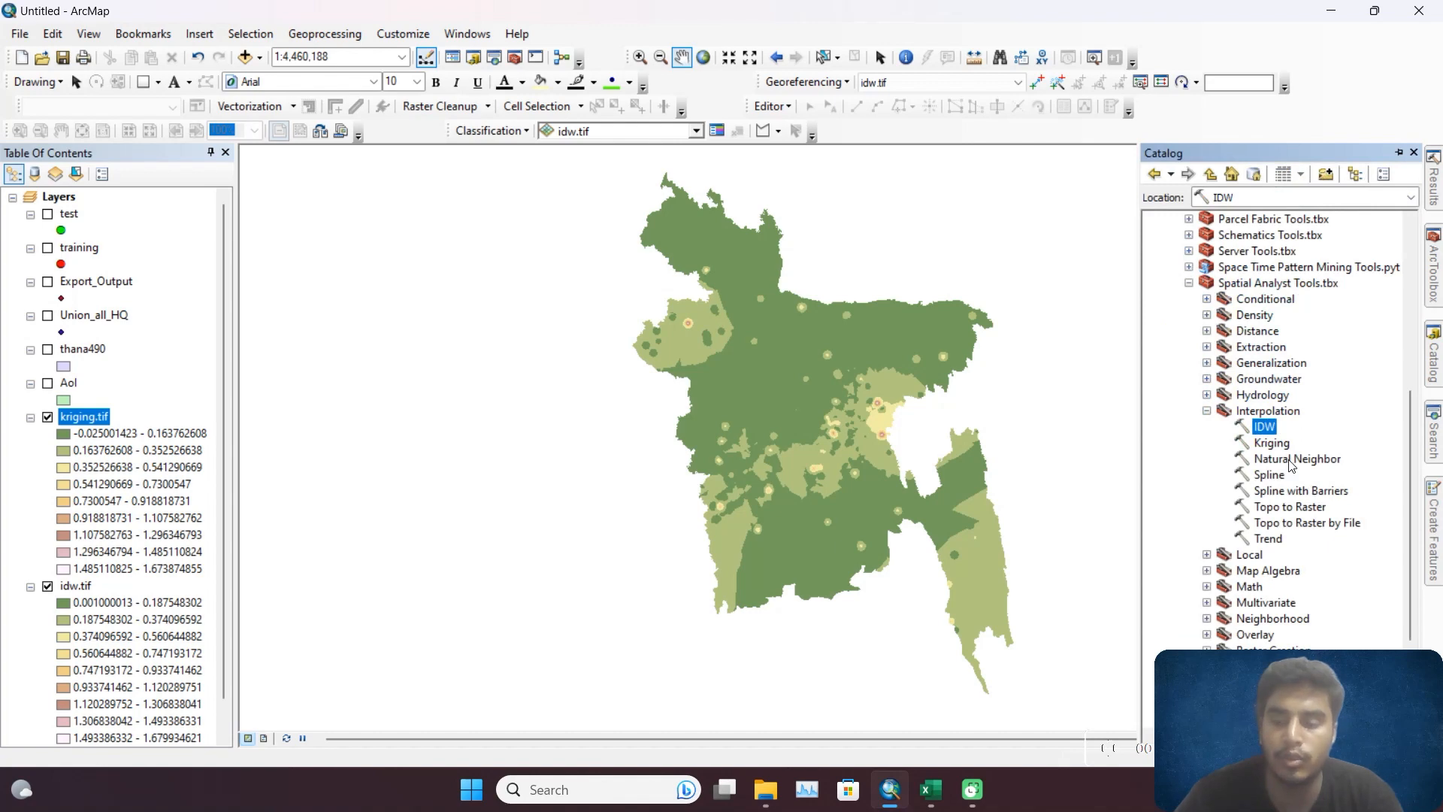
{"action": "double_click", "coordinate": [1291, 460]}
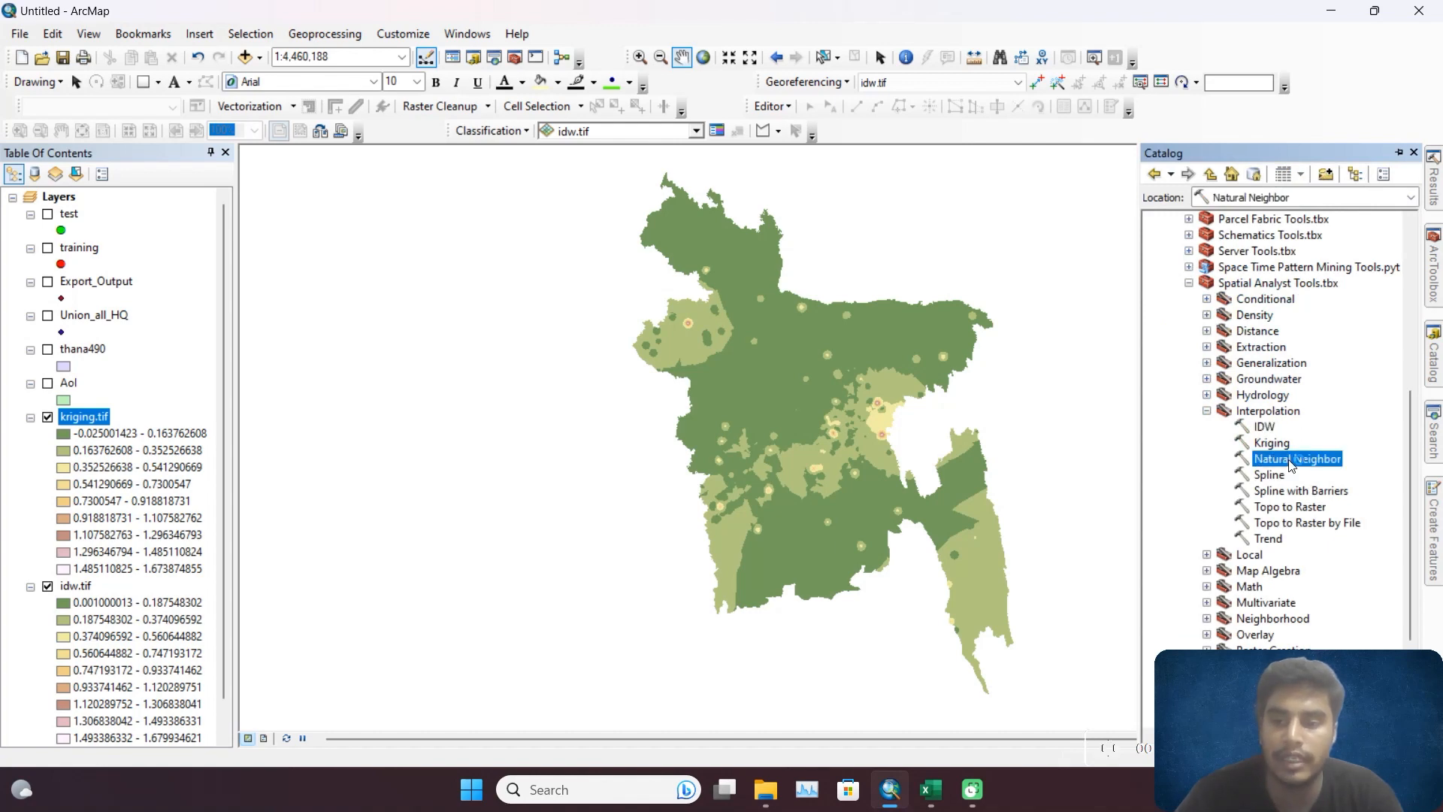
{"action": "left_click", "coordinate": [917, 155]}
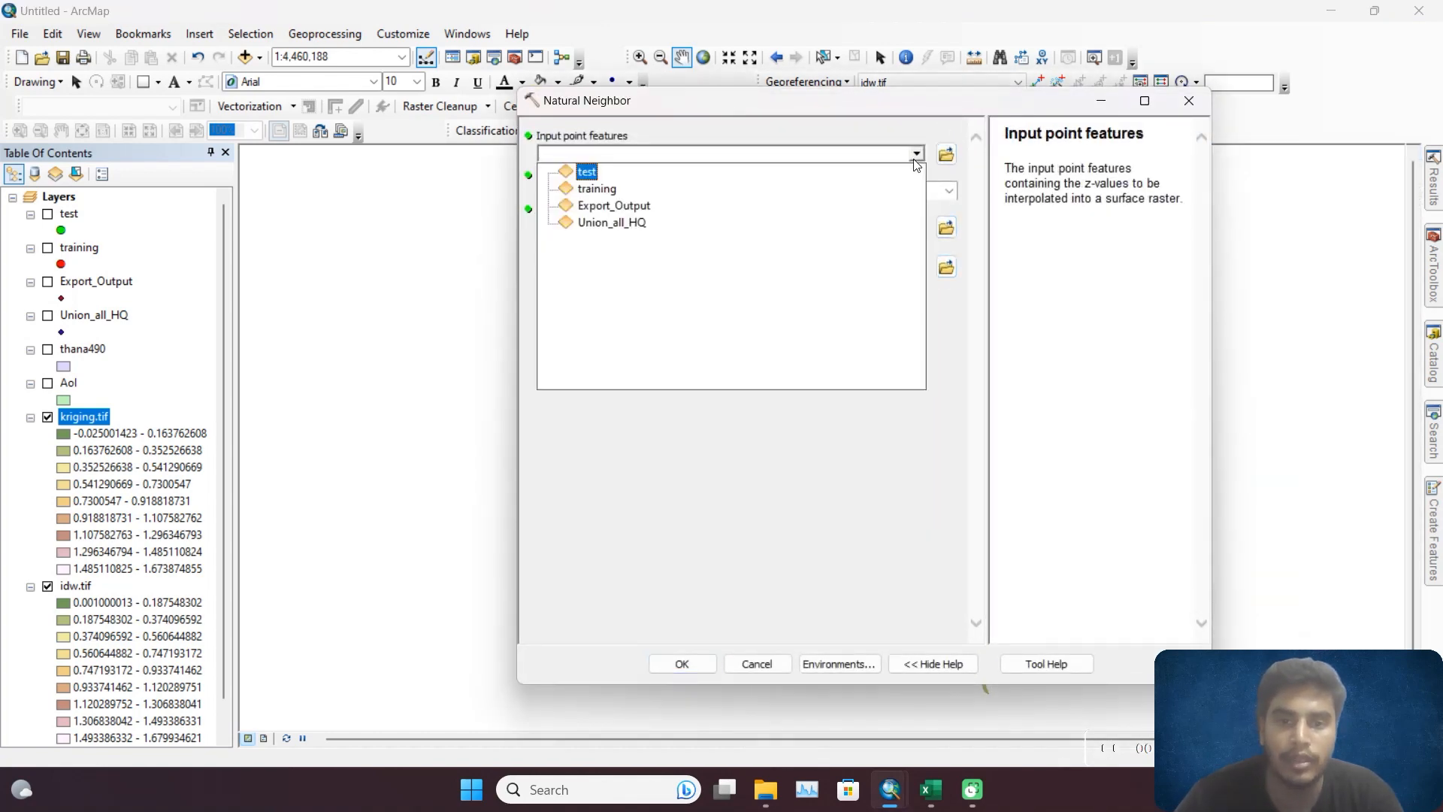
{"action": "left_click", "coordinate": [597, 188]}
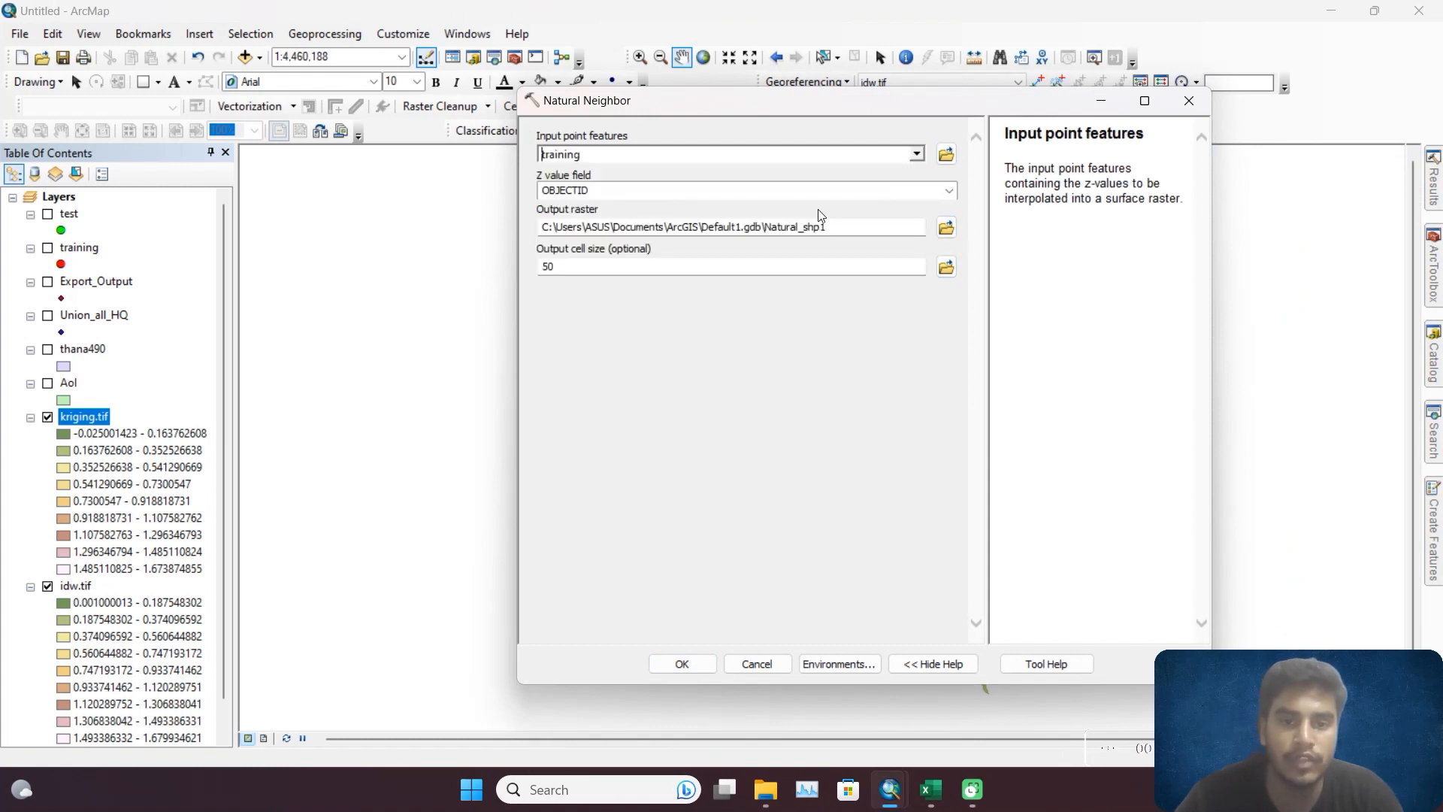
{"action": "left_click", "coordinate": [947, 191]}
{"action": "left_click", "coordinate": [605, 347]}
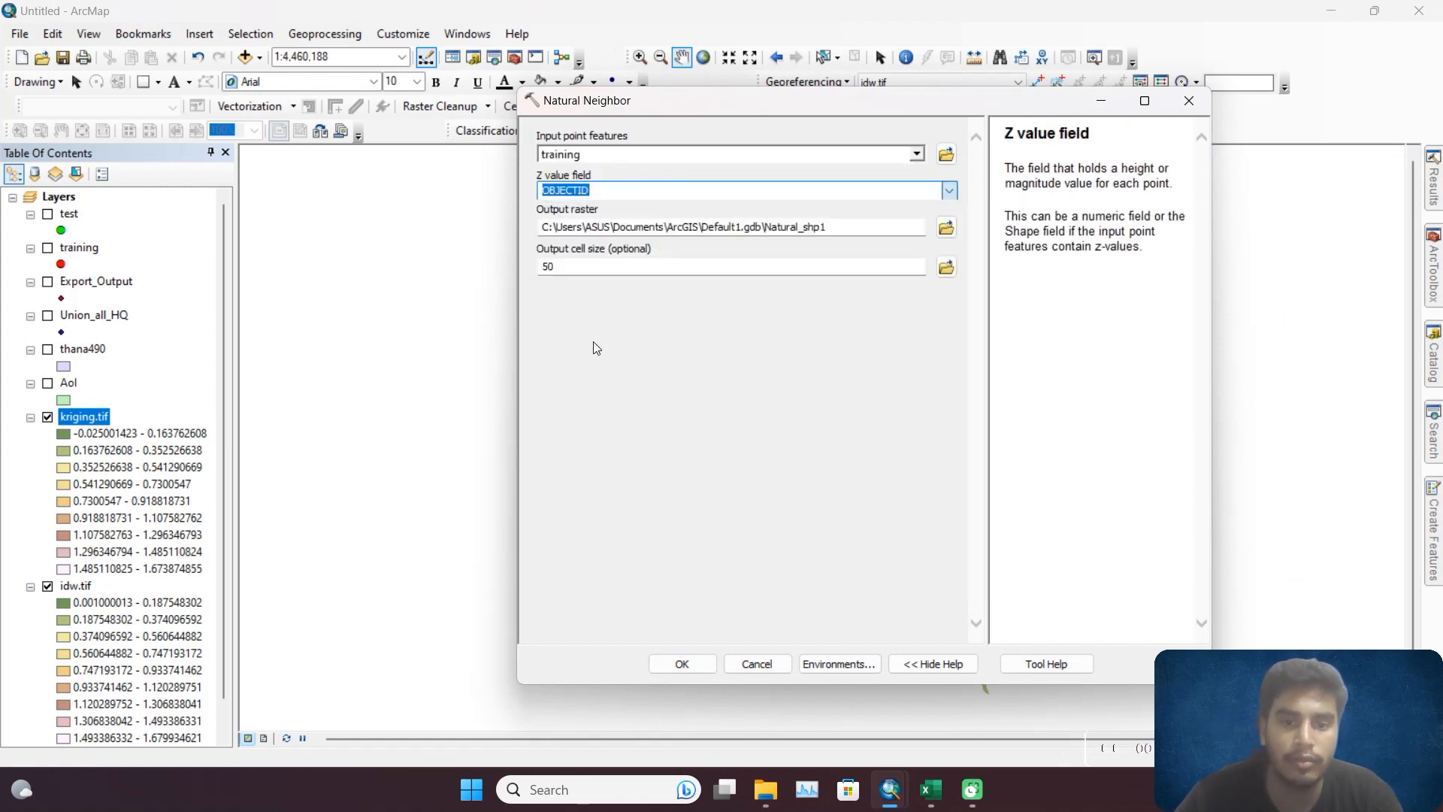
Save the output raster as nn.tif in the project's output folder and run the Natural Neighbor interpolation.
{"action": "left_click", "coordinate": [946, 227]}
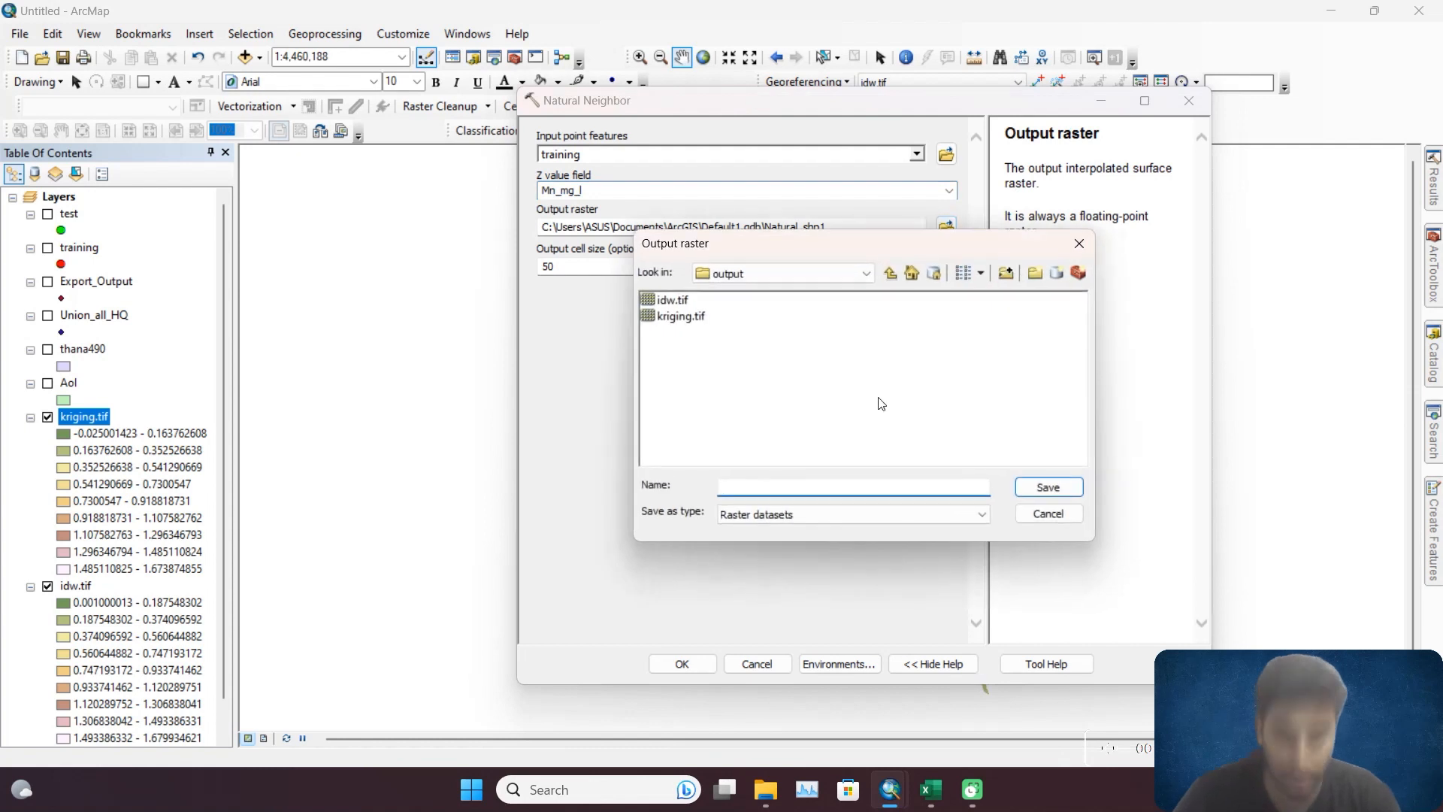
{"action": "type", "text": "nn."}
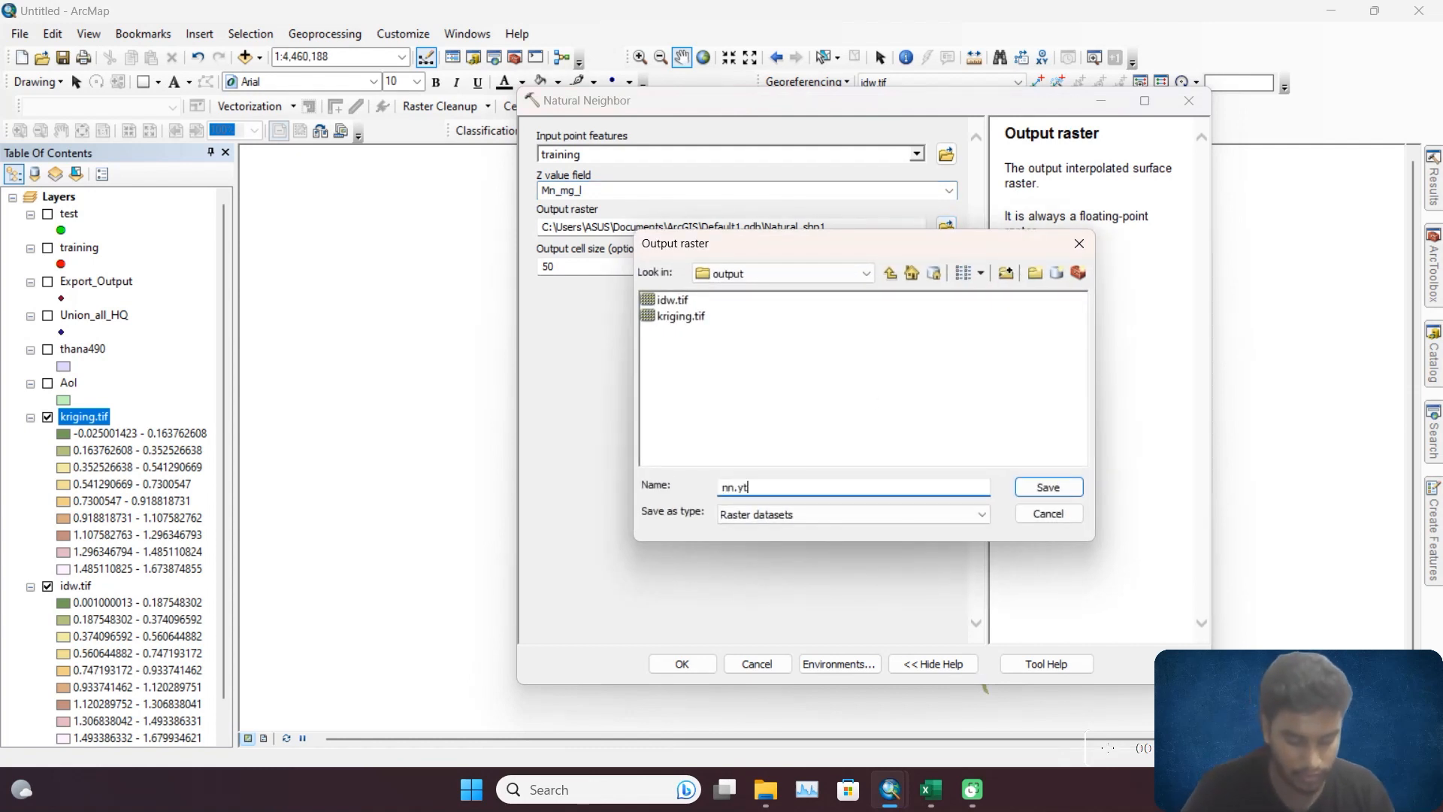
{"action": "type", "text": "tif"}
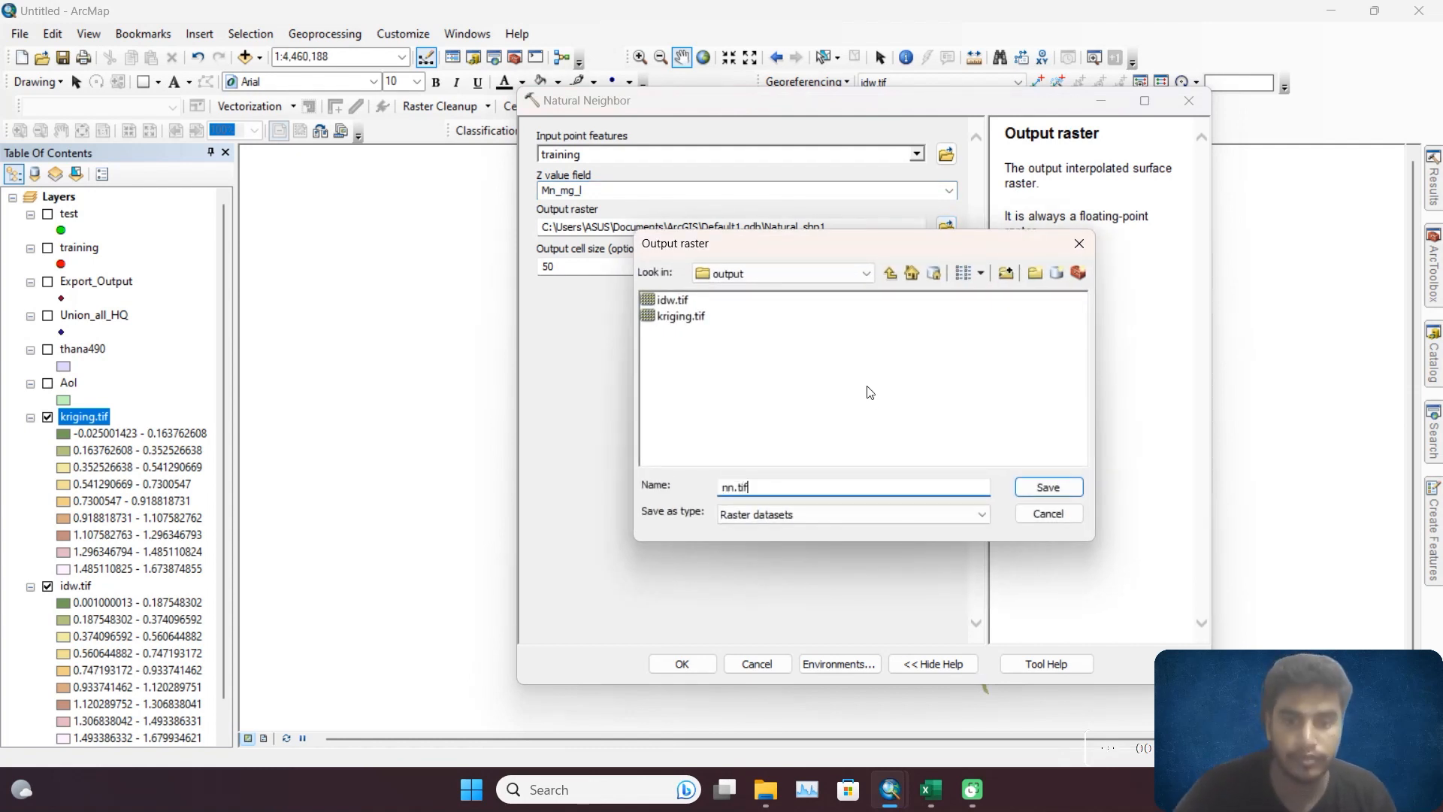
{"action": "left_click", "coordinate": [1048, 488]}
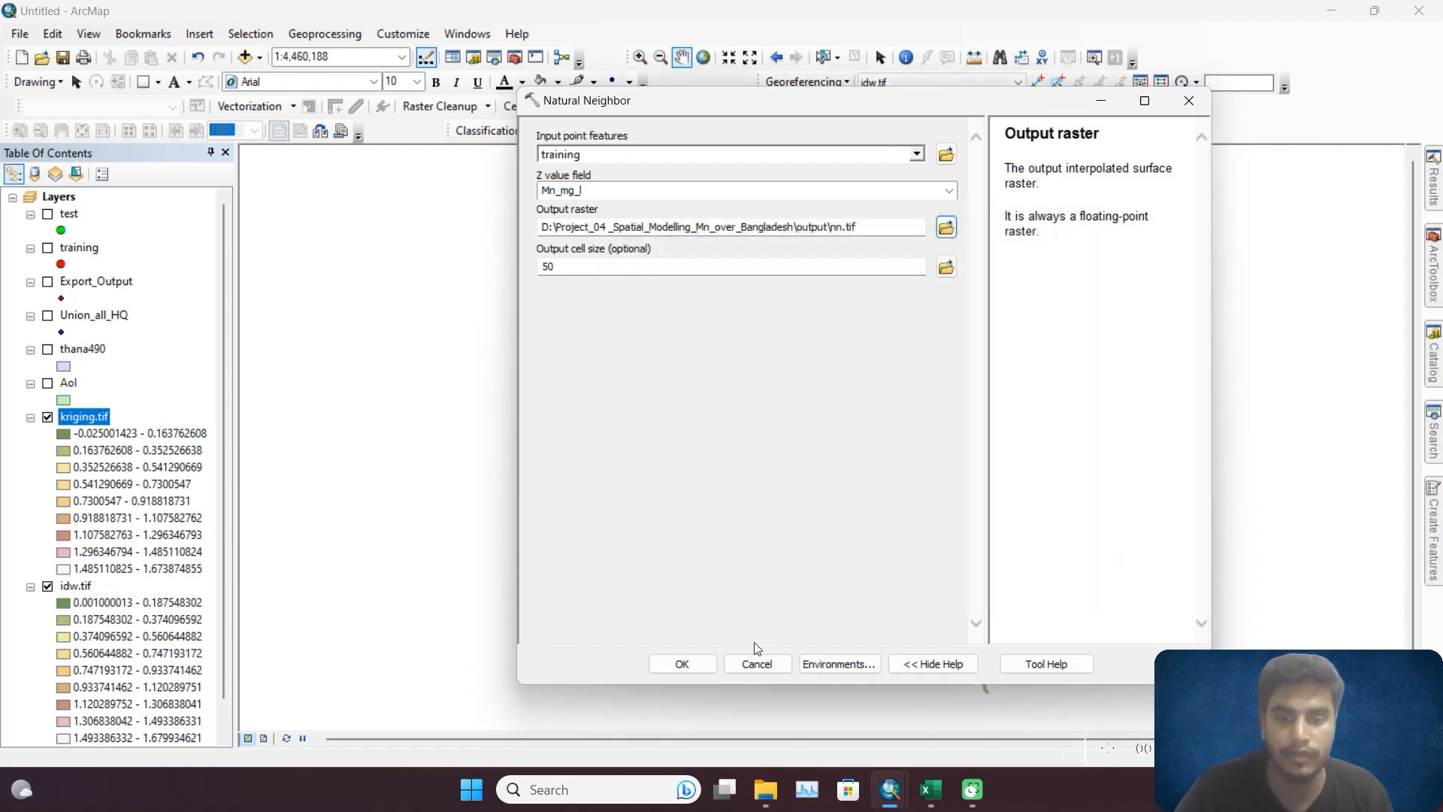
{"action": "left_click", "coordinate": [684, 663]}
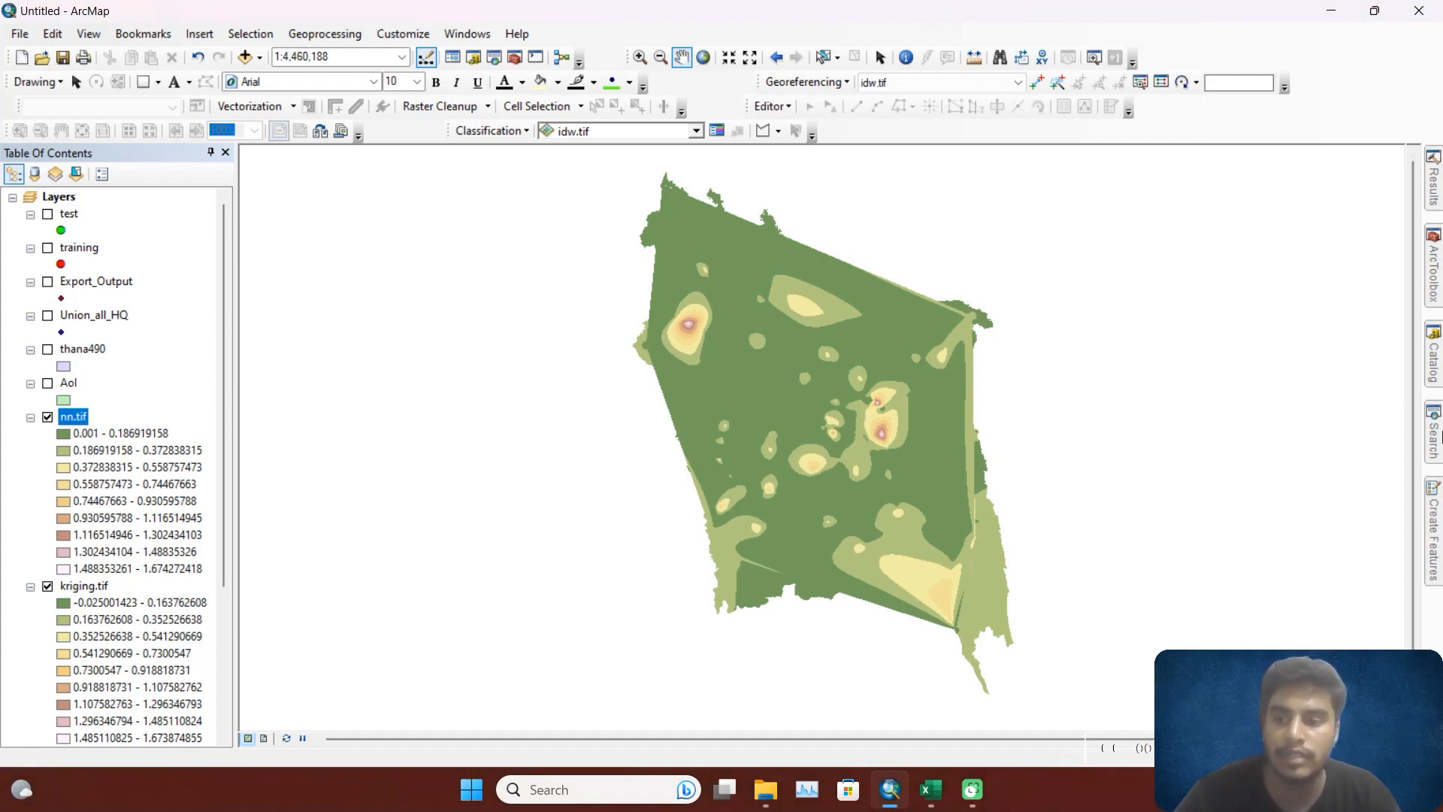
Start the Spatial Analyst Spline tool with training as the input point features and Mn_mg_l as the Z value field.
{"action": "left_click", "coordinate": [1440, 438]}
{"action": "left_click", "coordinate": [1261, 384]}
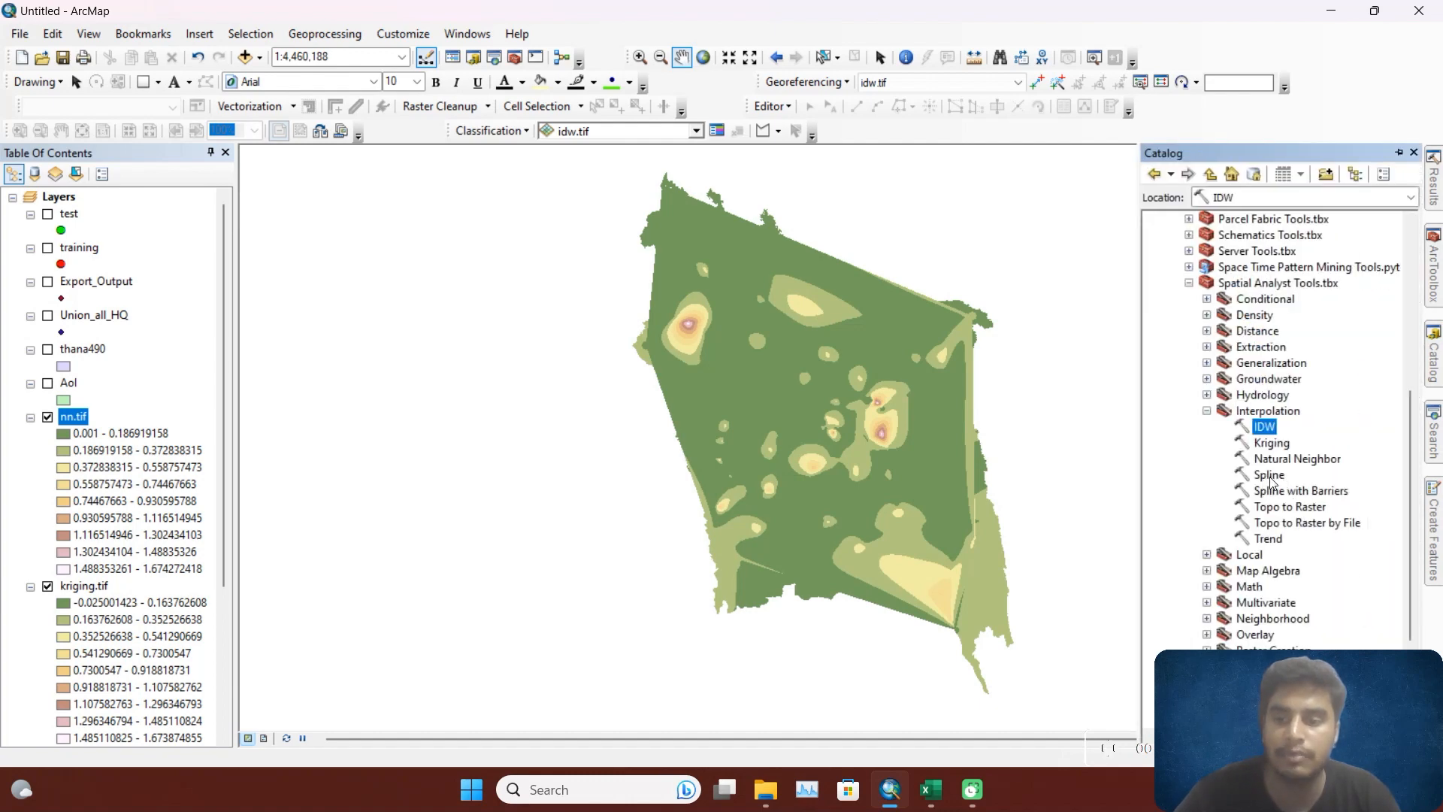
{"action": "double_click", "coordinate": [1270, 476]}
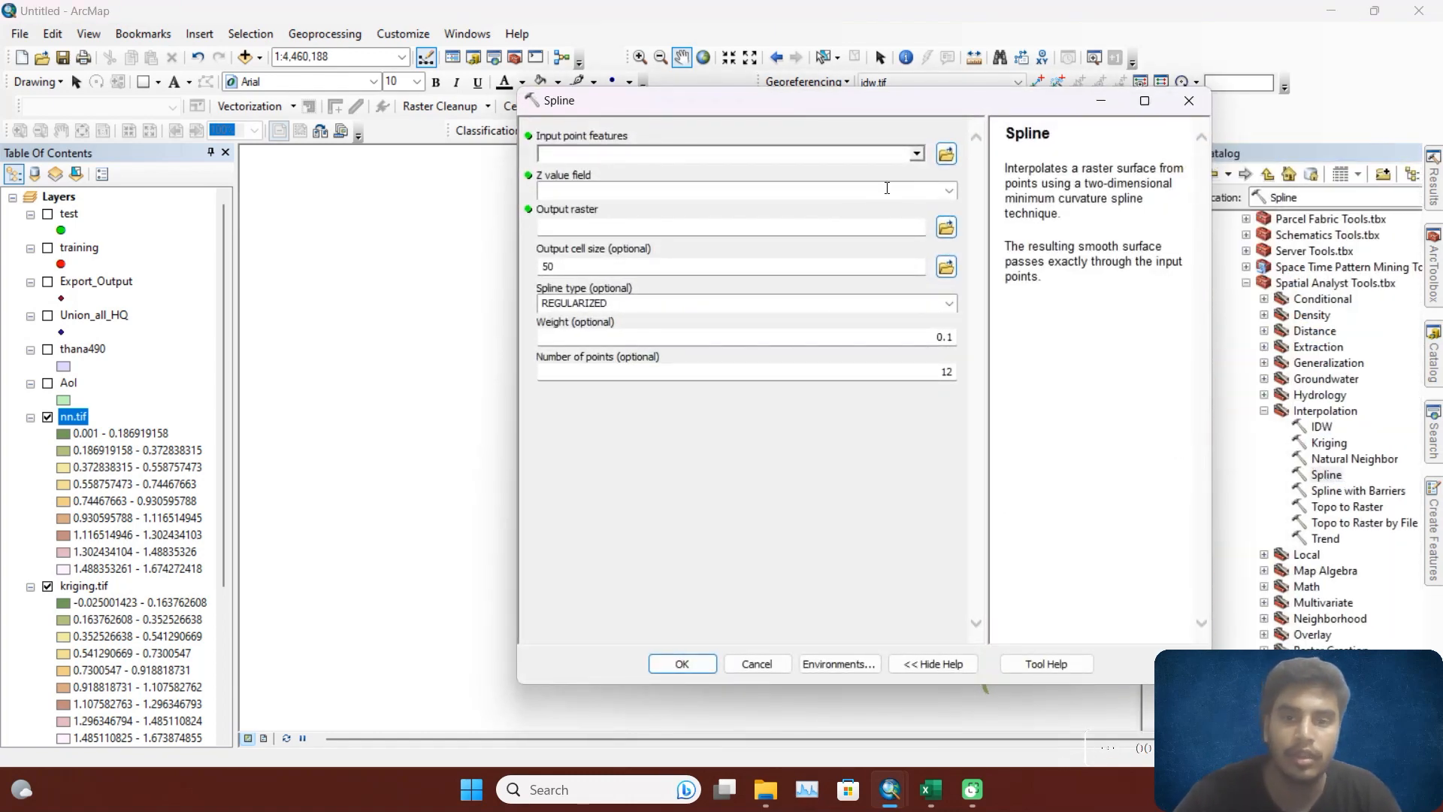
{"action": "left_click", "coordinate": [917, 153]}
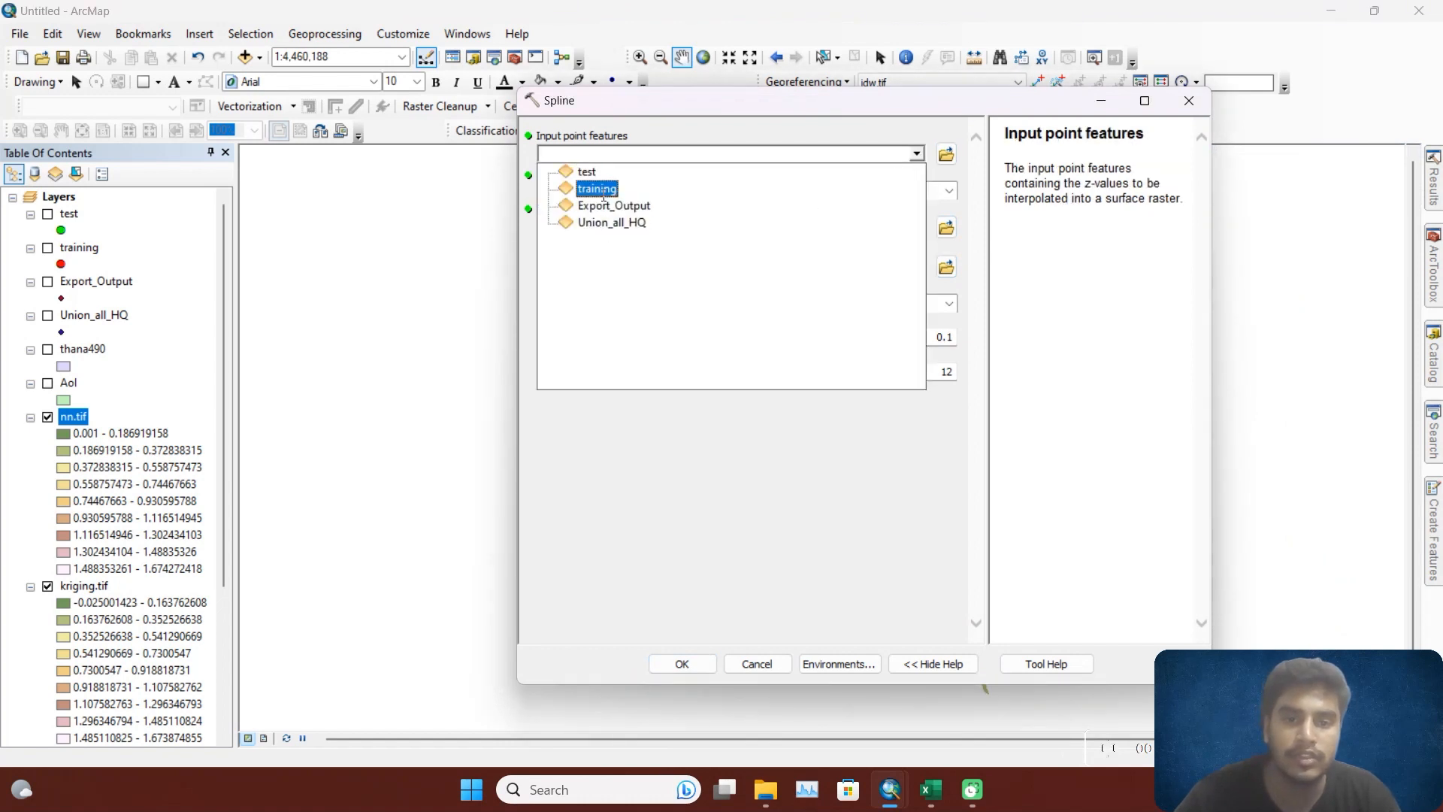
{"action": "left_click", "coordinate": [597, 189]}
{"action": "left_click", "coordinate": [951, 193]}
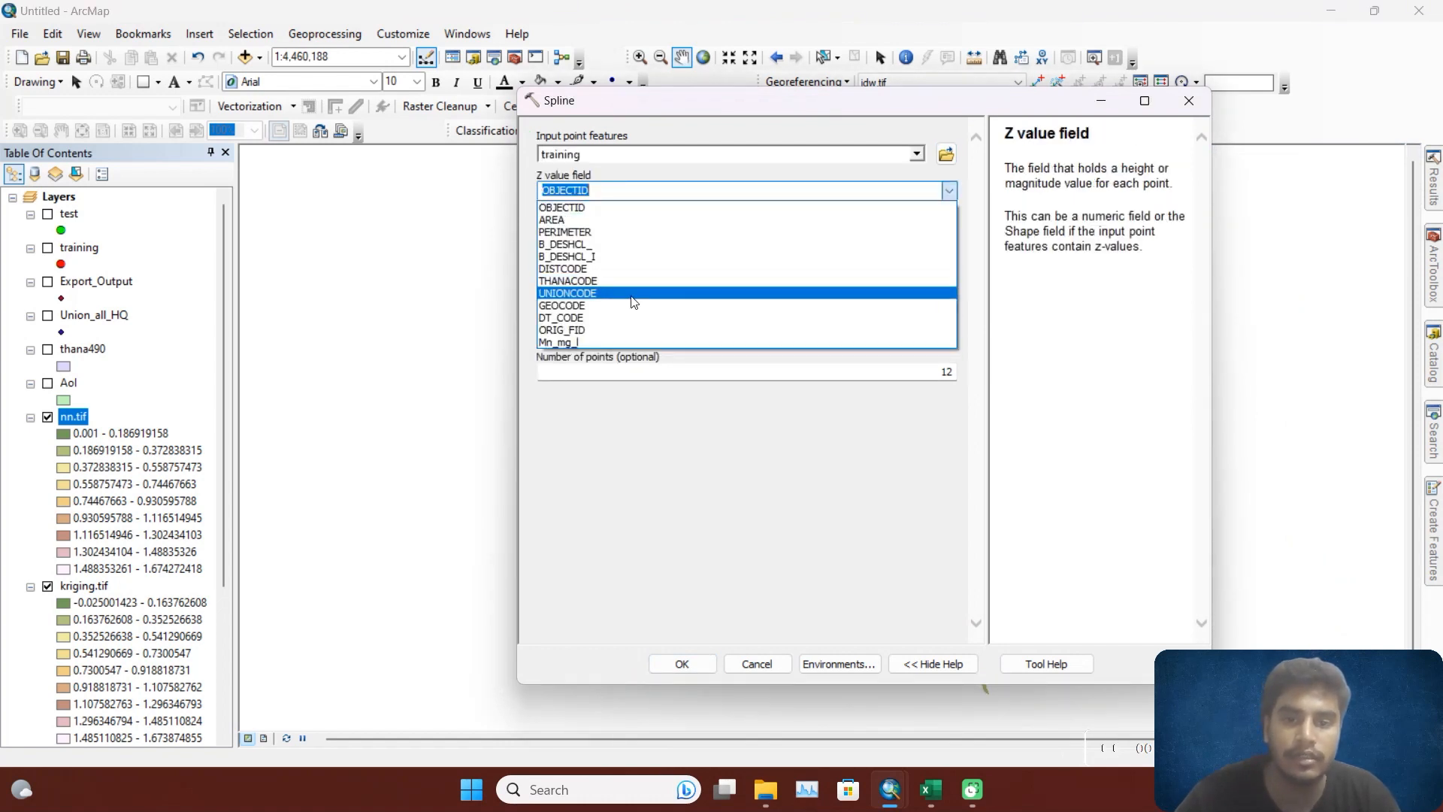
{"action": "left_click", "coordinate": [576, 331]}
Save the output raster as spline.tif in the project's output folder and run the regularized Spline interpolation.
{"action": "left_click", "coordinate": [948, 235]}
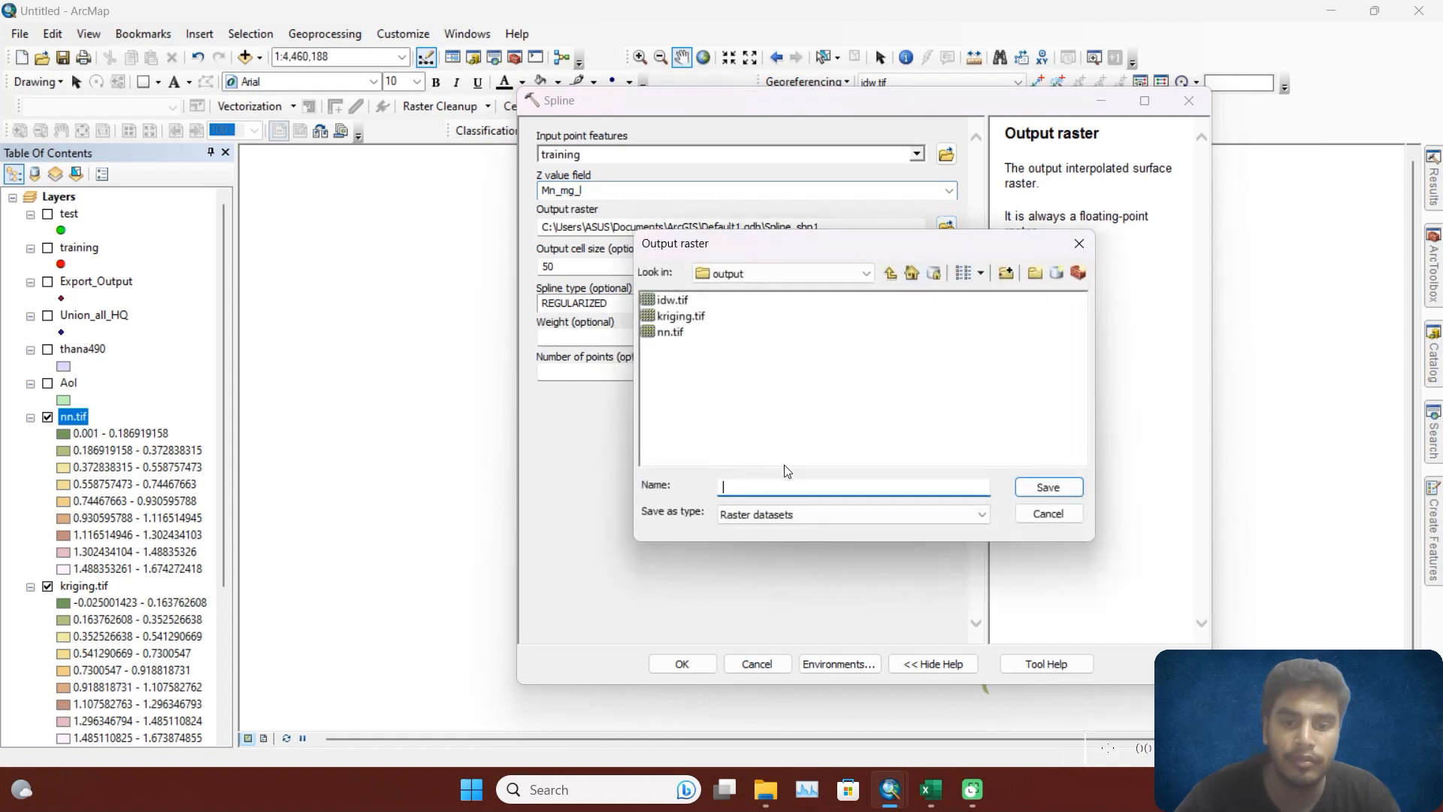
{"action": "type", "text": "spline.tif"}
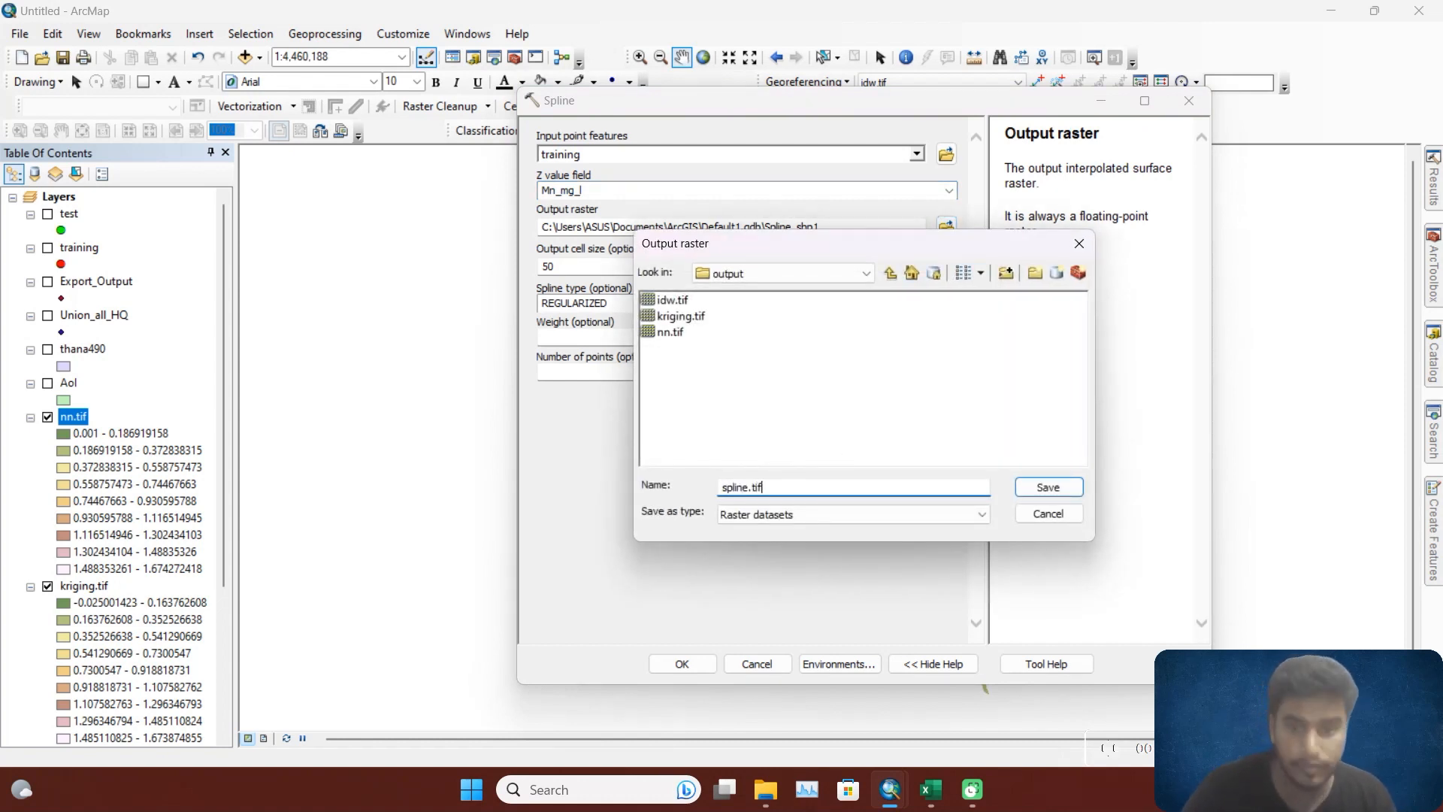
{"action": "left_click", "coordinate": [1024, 487]}
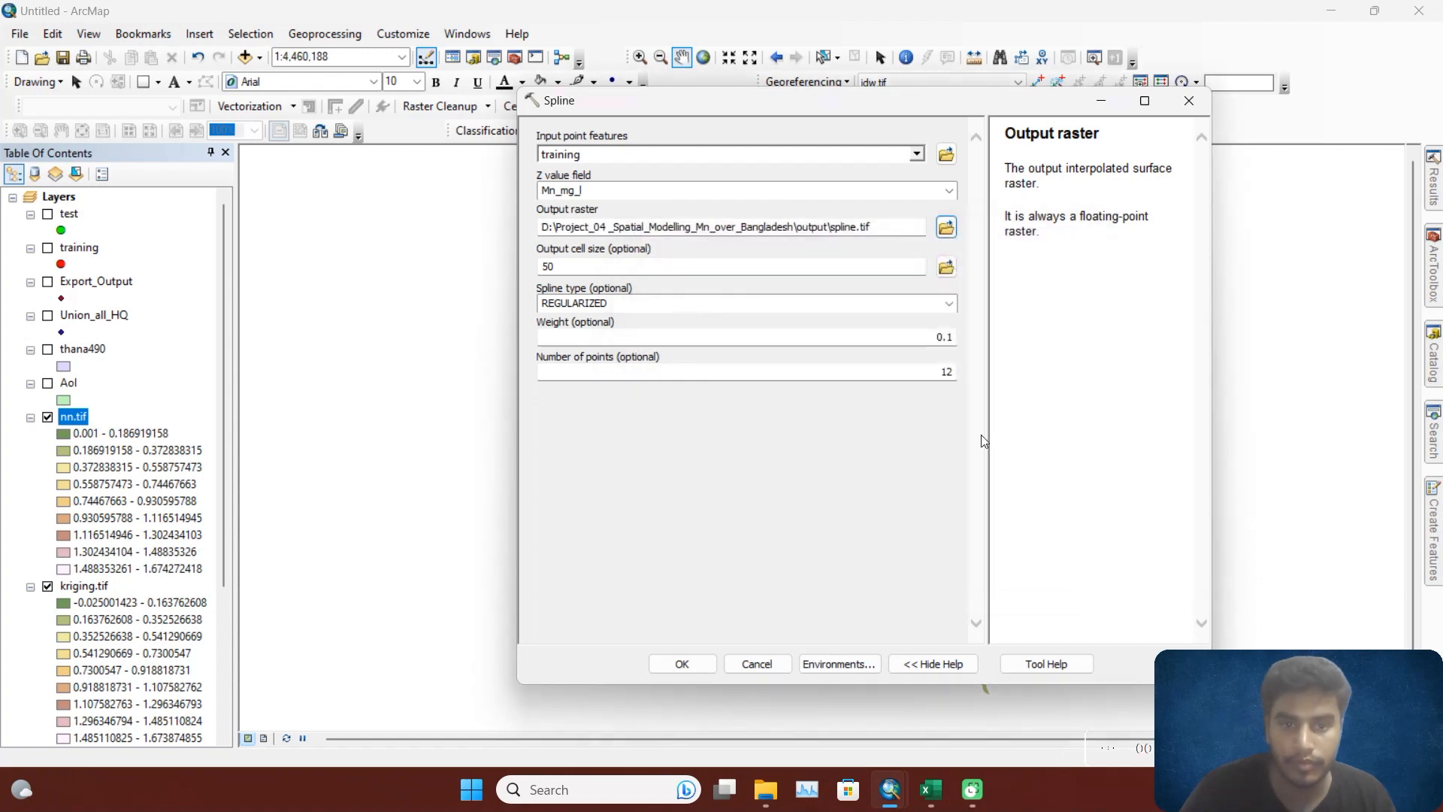
{"action": "left_click", "coordinate": [682, 665]}
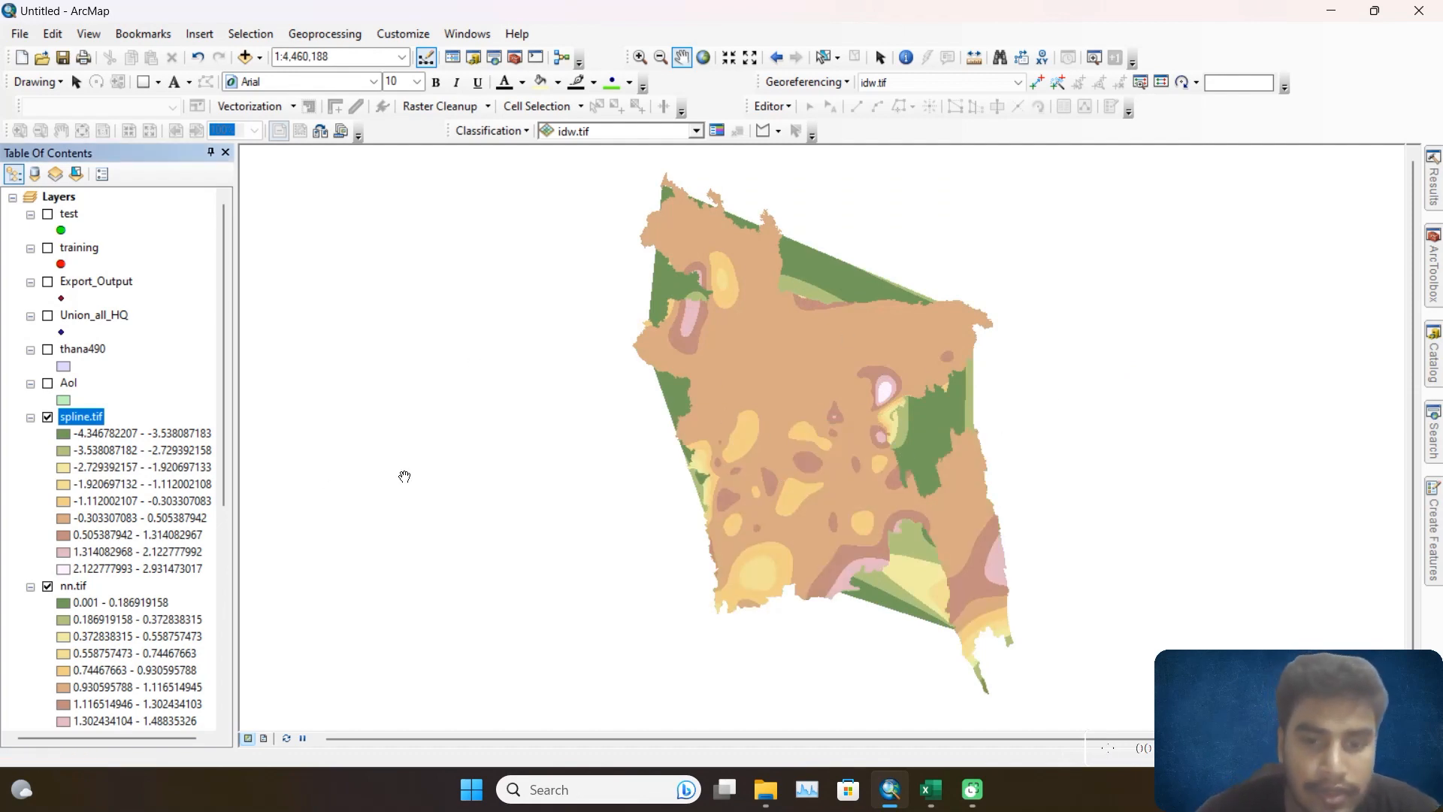
{"action": "scroll", "coordinate": [76, 418], "scroll_direction": "down", "scroll_amount": 5}
{"action": "scroll", "coordinate": [97, 440], "scroll_direction": "down", "scroll_amount": 3}
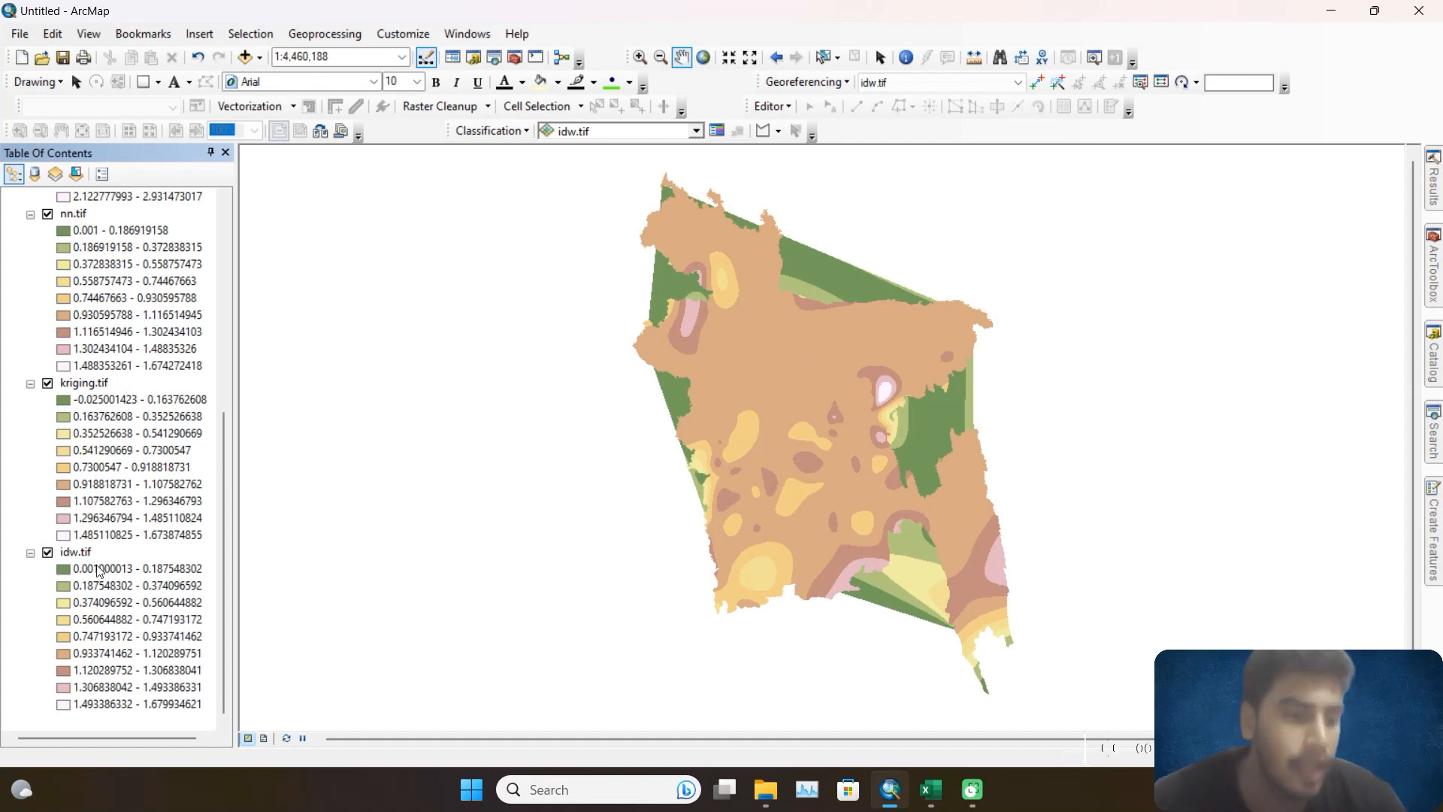
Review the value ranges of the spline, nn, kriging and idw rasters in the legend and inspect the map of Bangladesh.
{"action": "scroll", "coordinate": [103, 482], "scroll_direction": "up", "scroll_amount": 3}
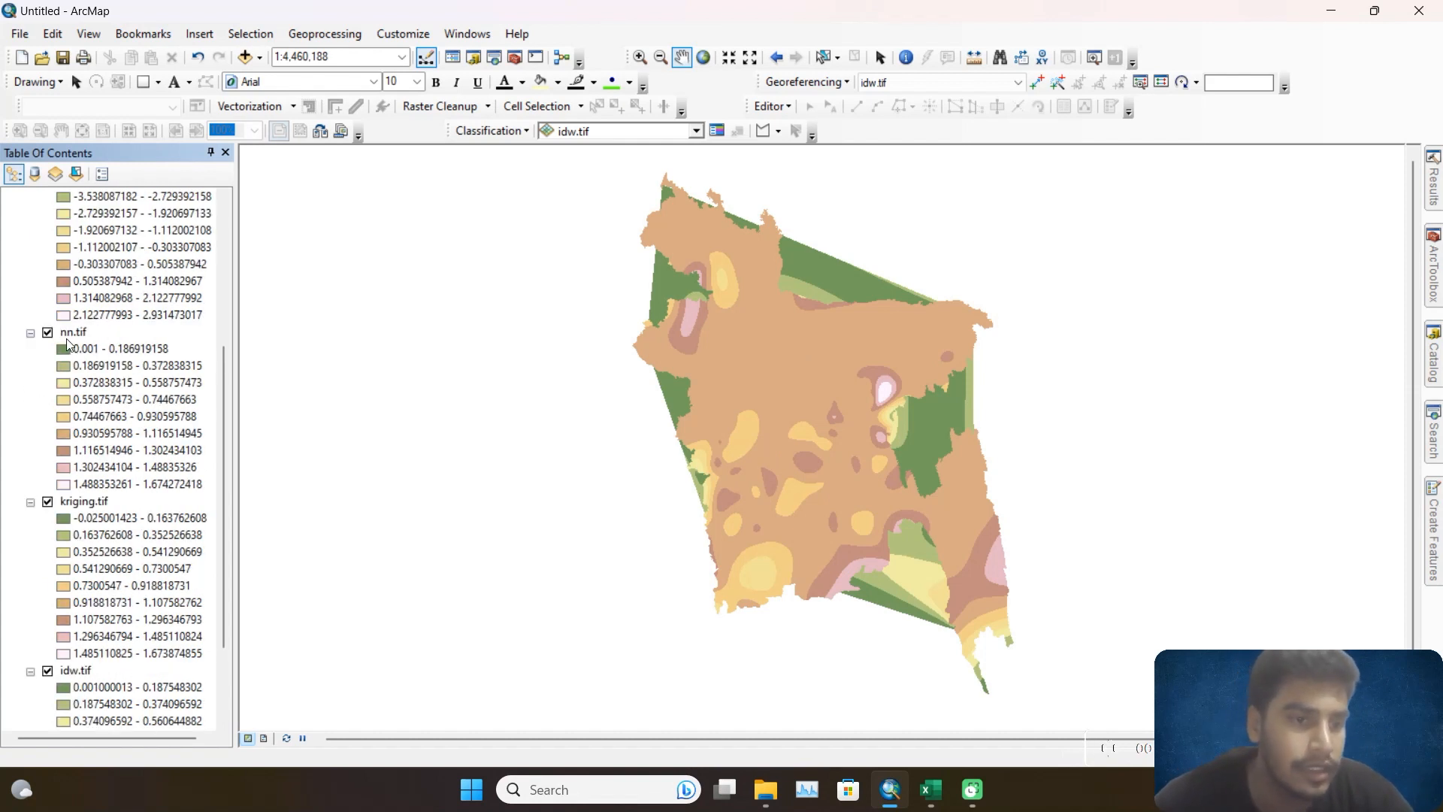
{"action": "scroll", "coordinate": [68, 343], "scroll_direction": "up", "scroll_amount": 3}
{"action": "left_click", "coordinate": [79, 281]}
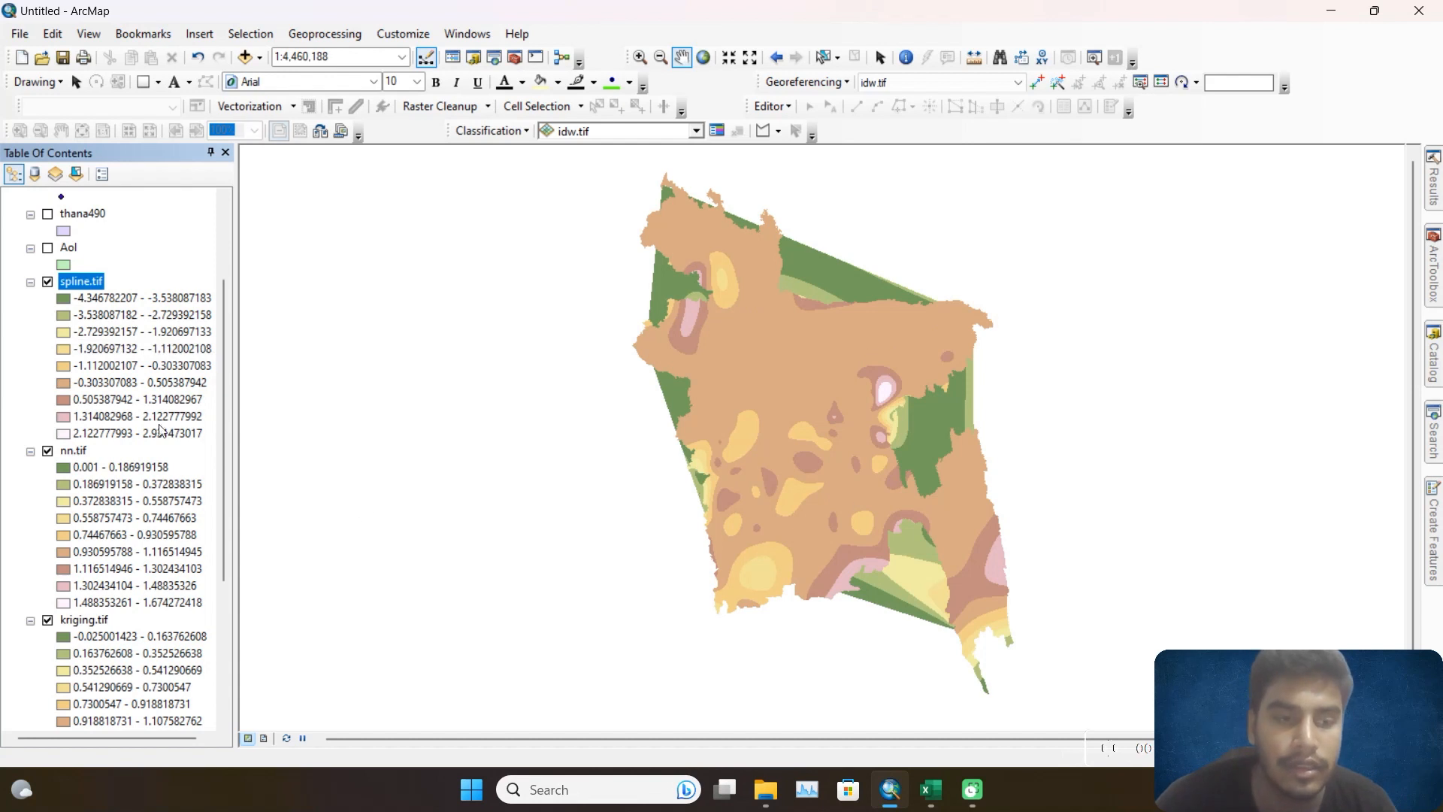
{"action": "scroll", "coordinate": [741, 416], "scroll_direction": "up", "scroll_amount": 1}
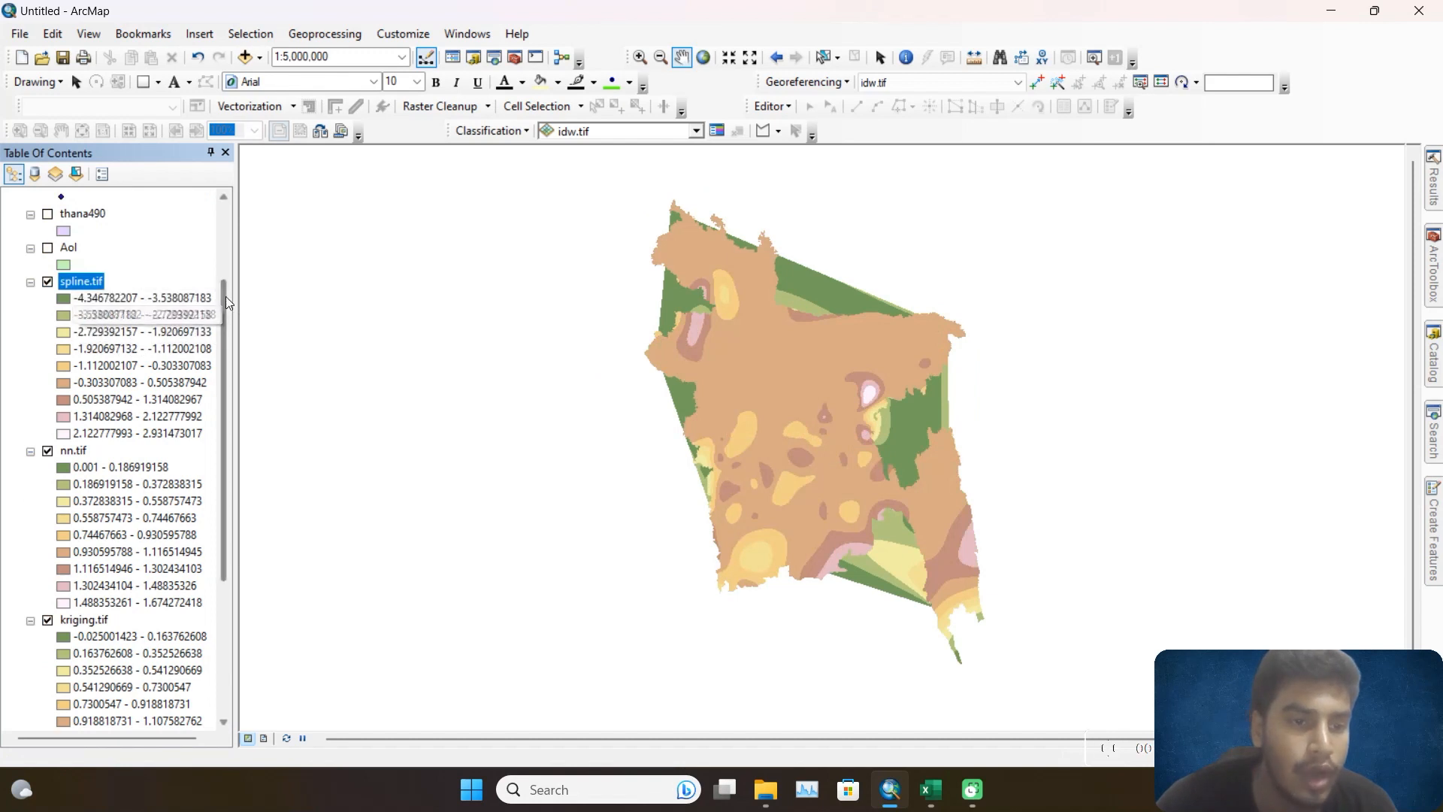
{"action": "scroll", "coordinate": [226, 297], "scroll_direction": "up", "scroll_amount": 4}
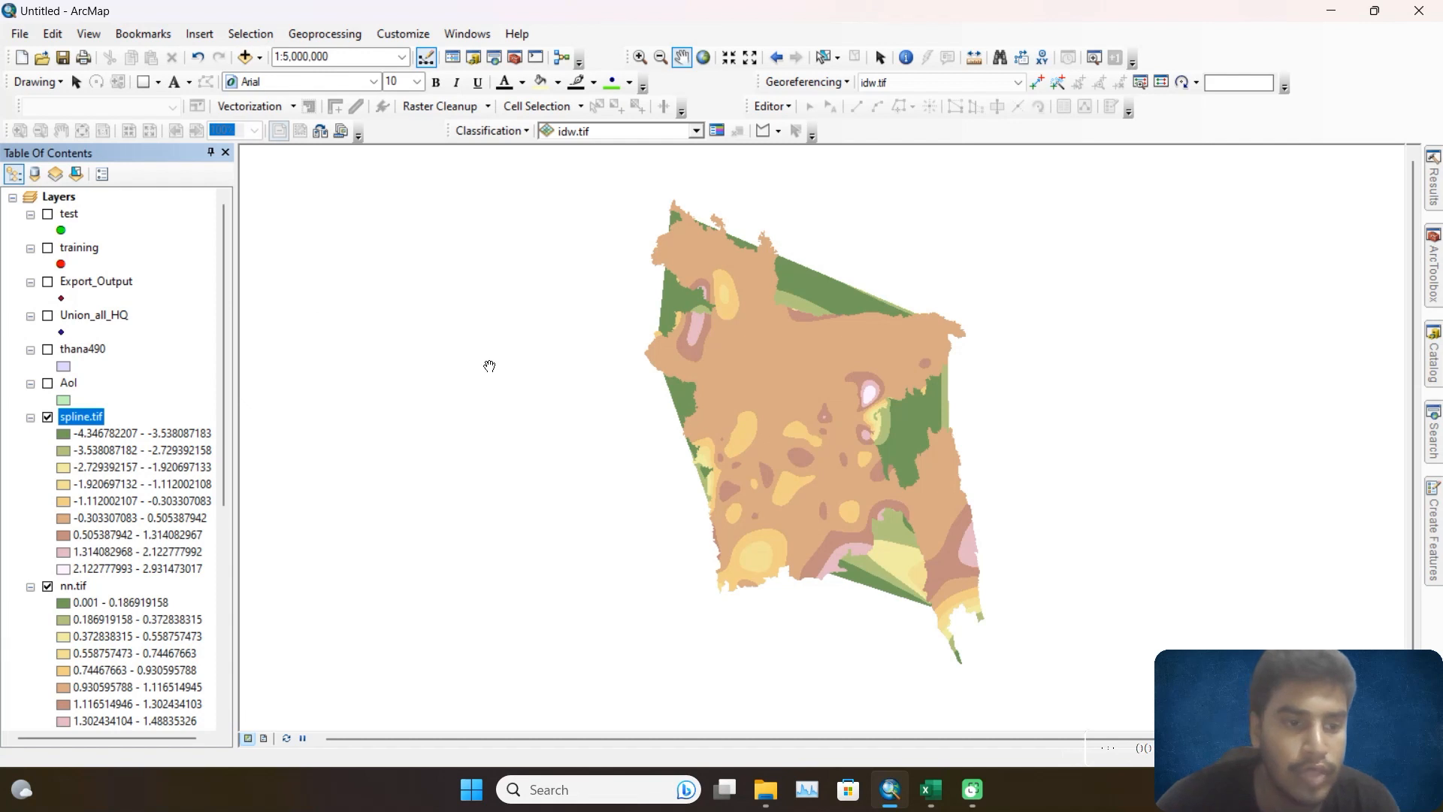
{"action": "left_click_drag", "start_coordinate": [490, 366], "coordinate": [824, 439]}
{"action": "left_click_drag", "start_coordinate": [1070, 348], "coordinate": [760, 296]}
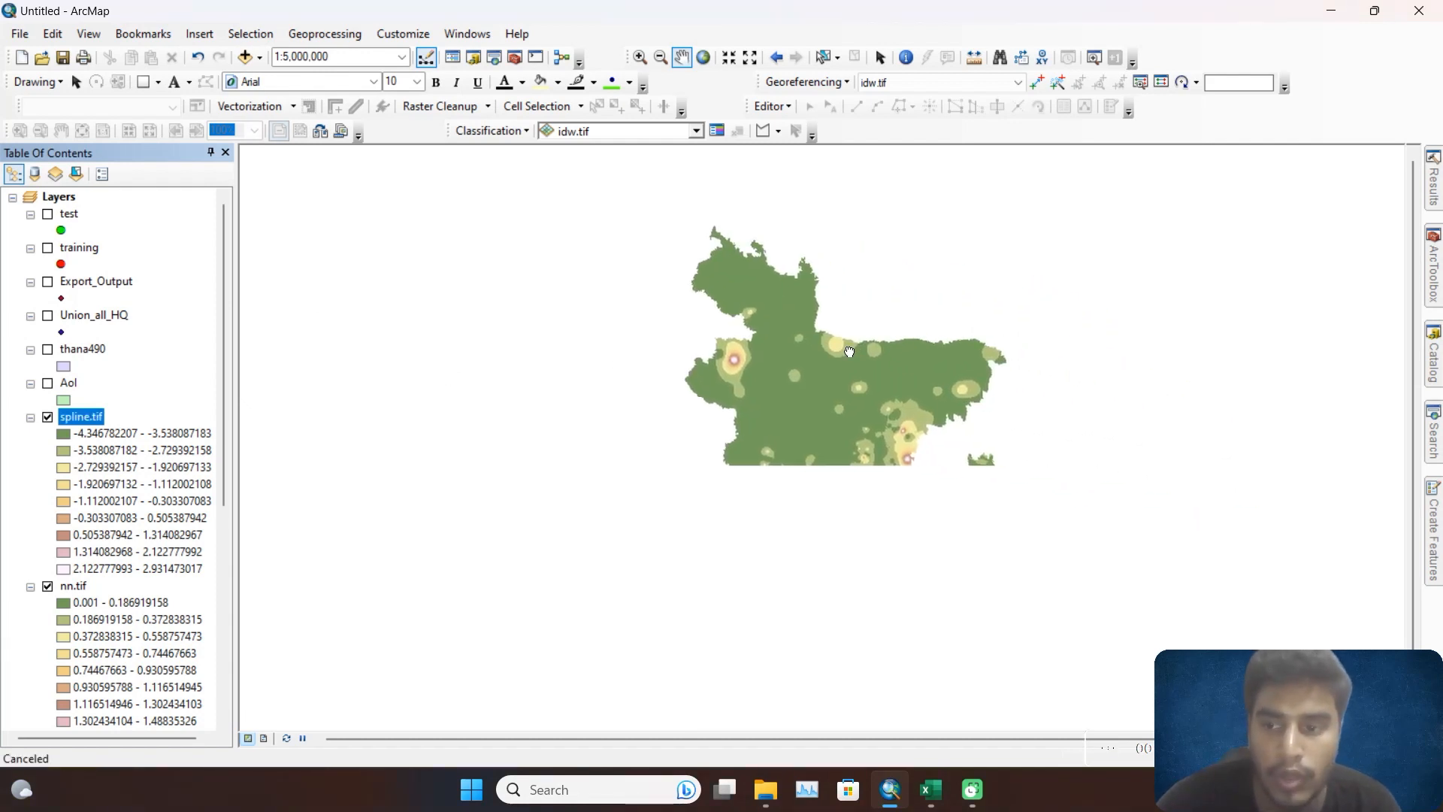
{"action": "left_click_drag", "start_coordinate": [850, 352], "coordinate": [851, 356]}
Find the Extract Multi Values to Points tool by searching "extract multi", open it and set test as the input point features.
{"action": "mouse_move", "coordinate": [1441, 452]}
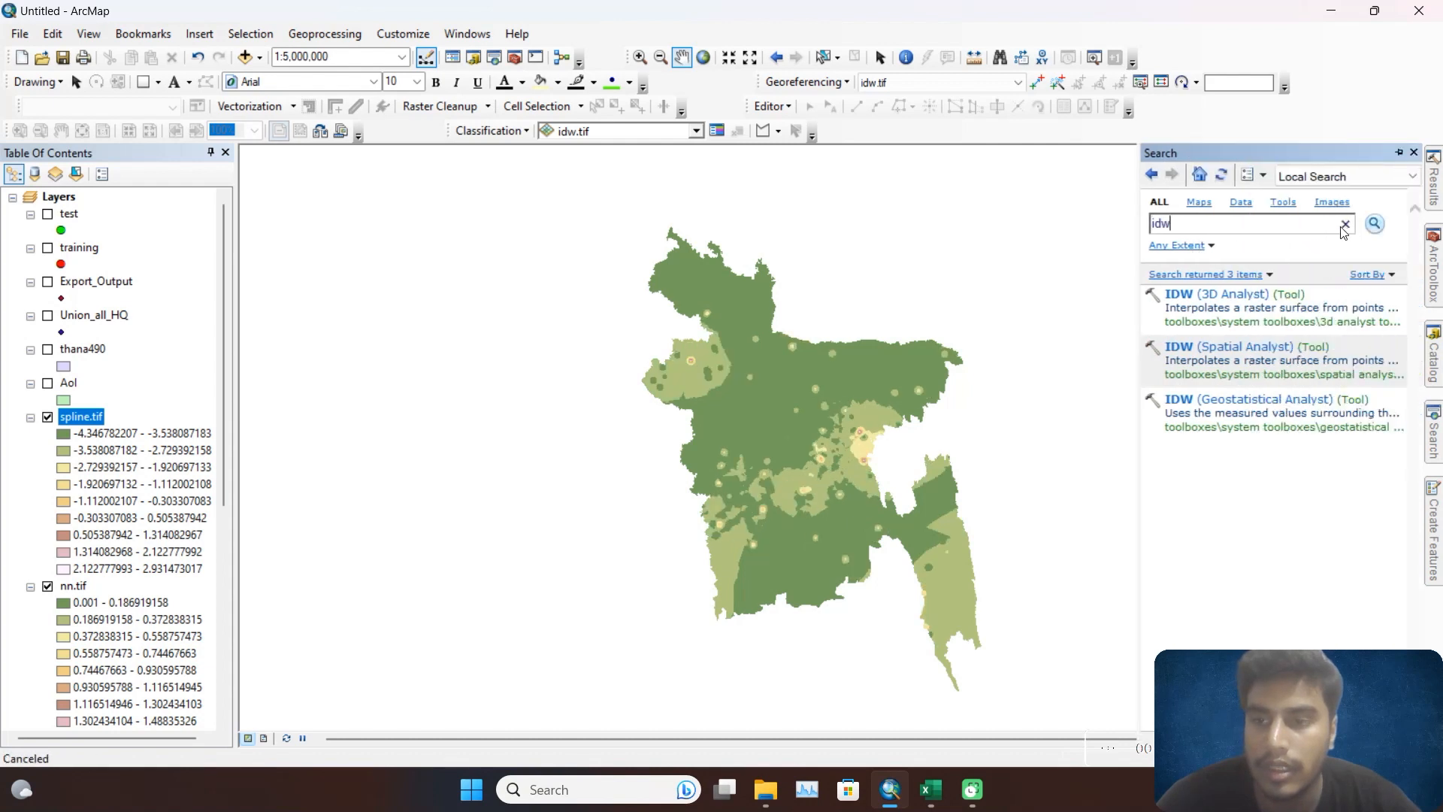
{"action": "left_click", "coordinate": [1282, 223]}
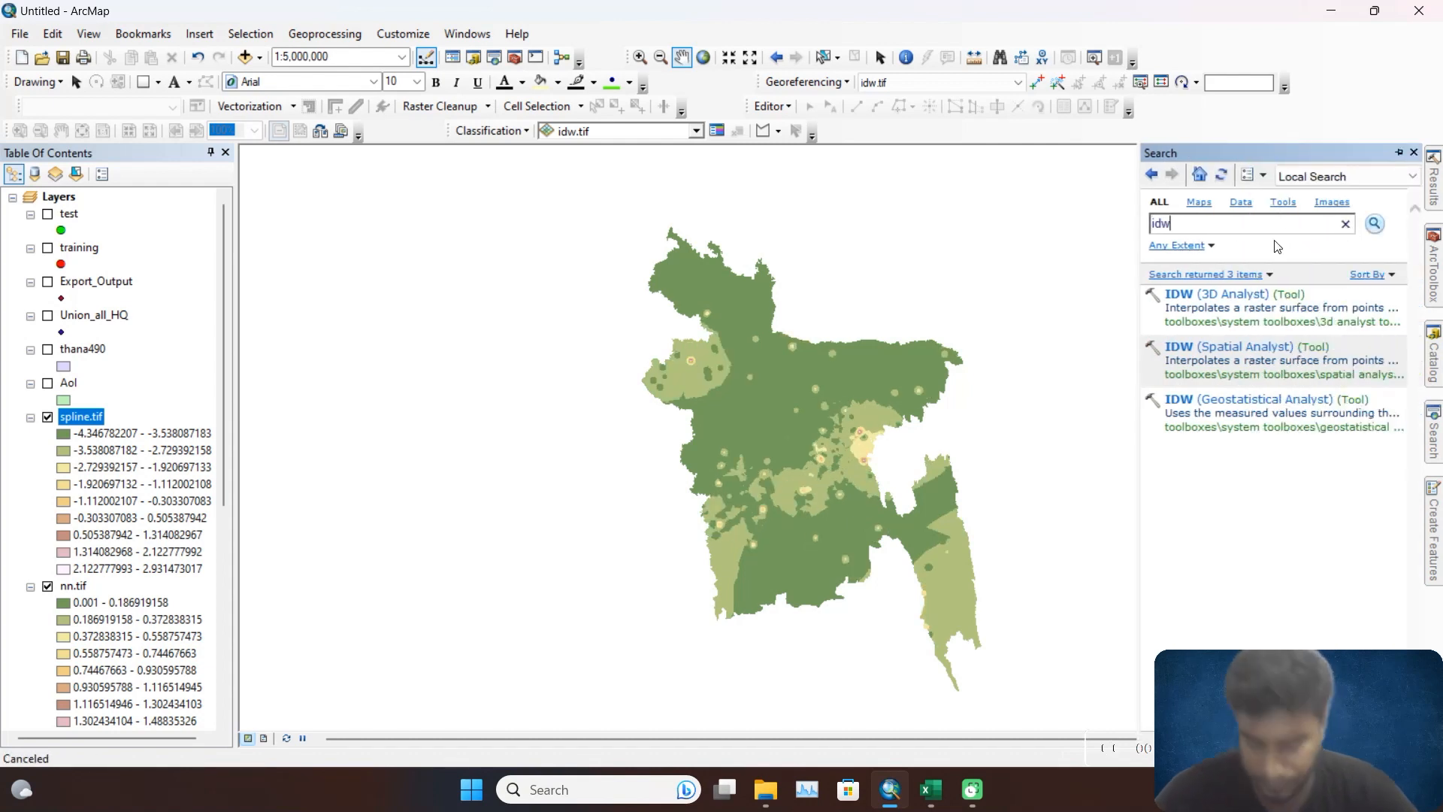
{"action": "key", "text": "BackSpace"}
{"action": "key", "text": "BackSpace"}
{"action": "type", "text": "ez"}
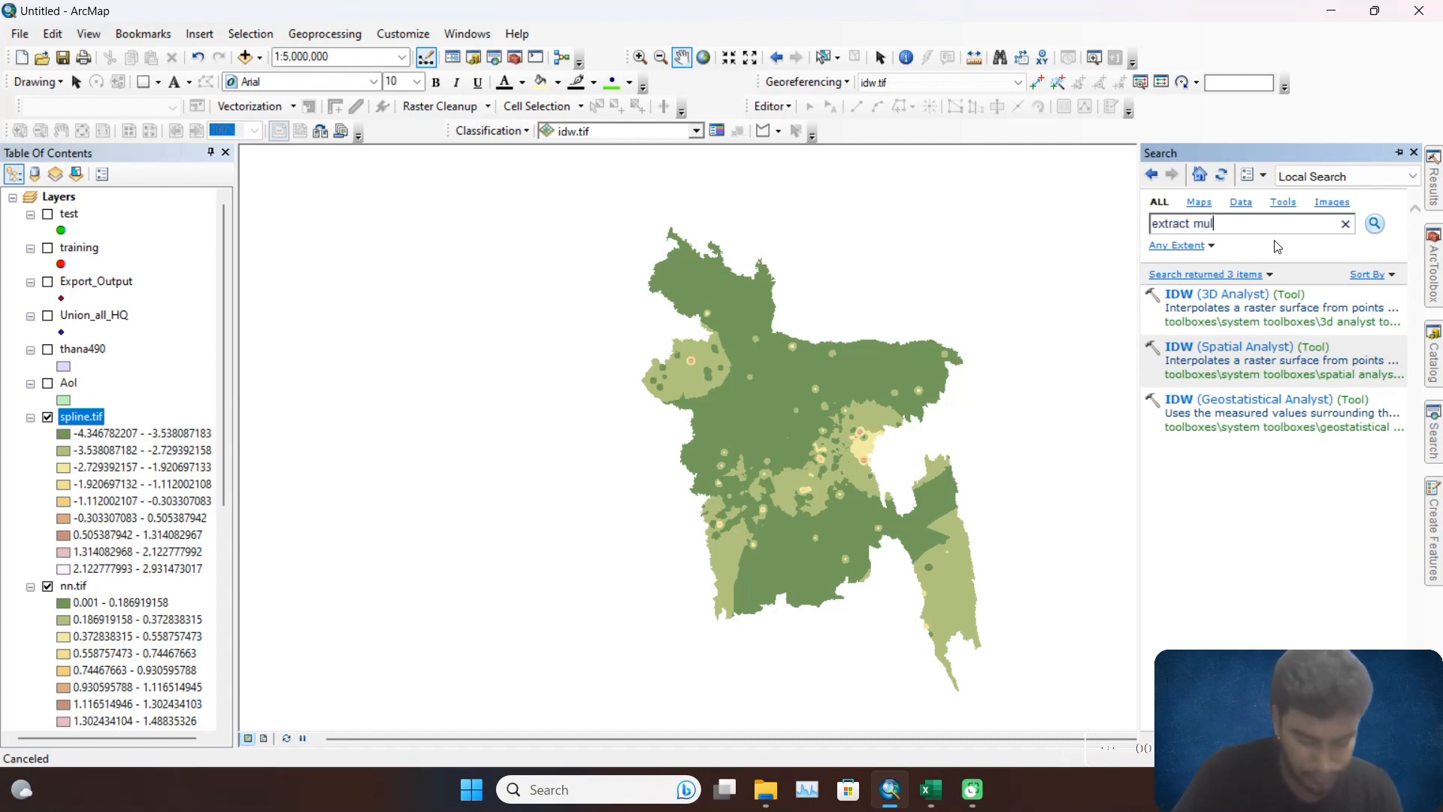
{"action": "key", "text": "Return"}
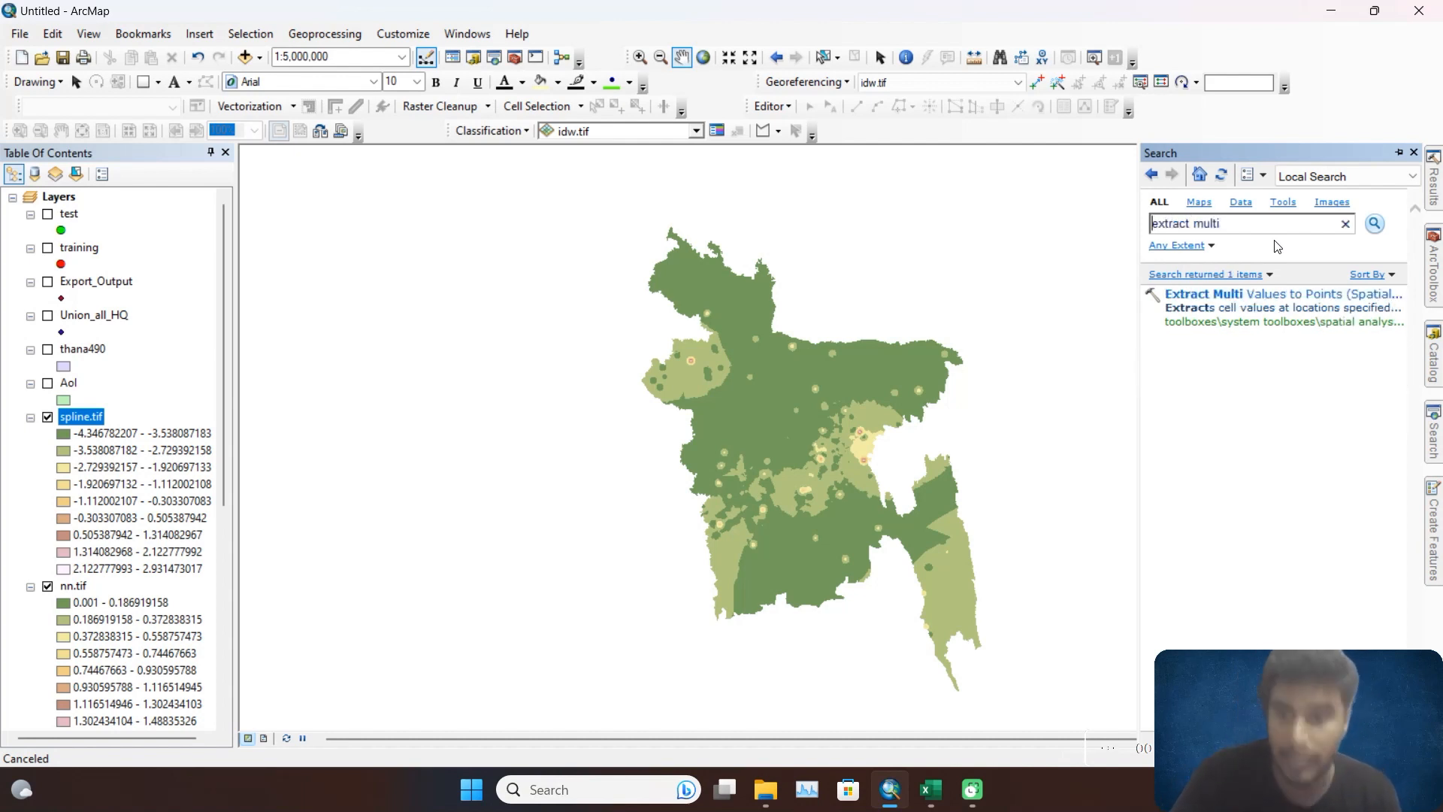
{"action": "left_click", "coordinate": [1304, 298]}
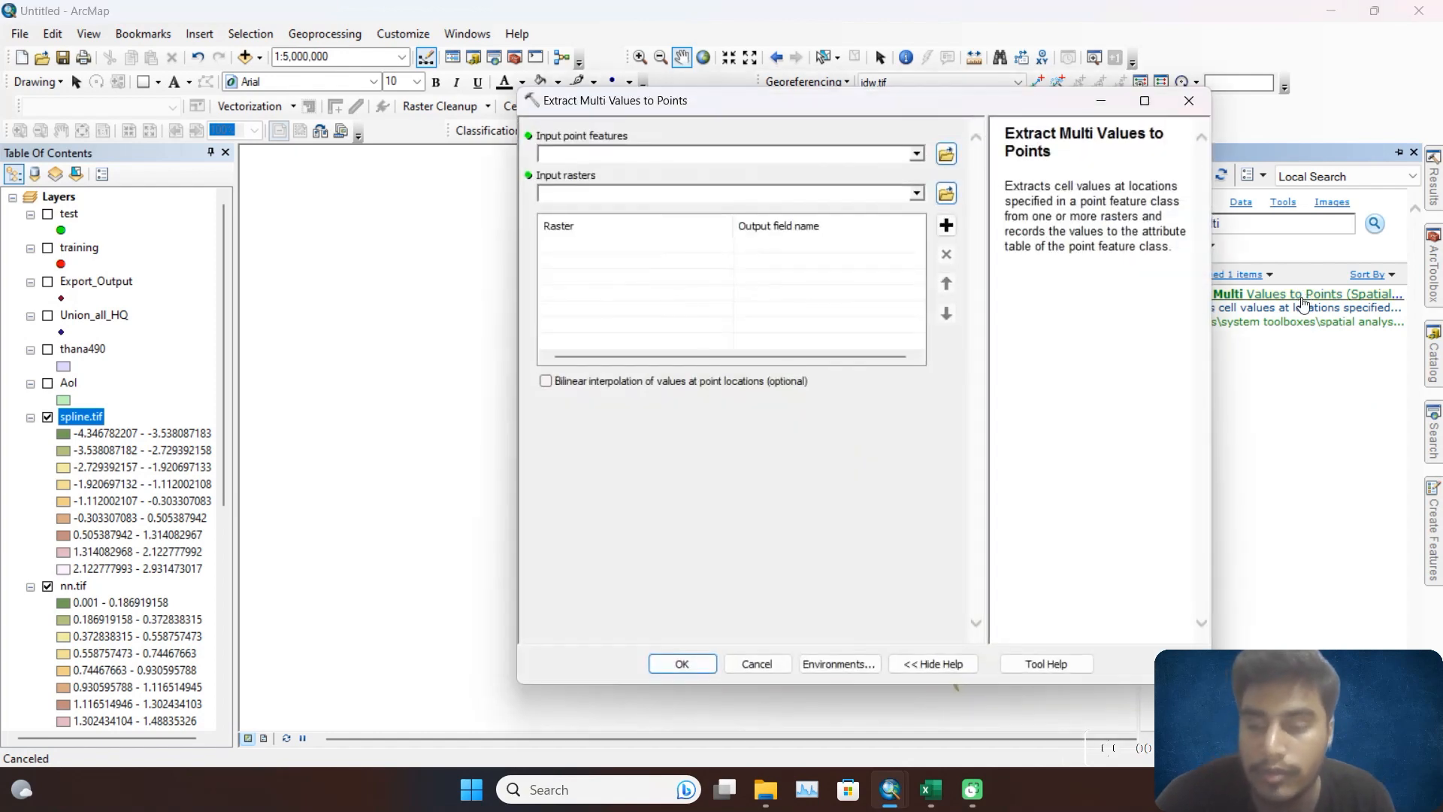
{"action": "left_click", "coordinate": [917, 156]}
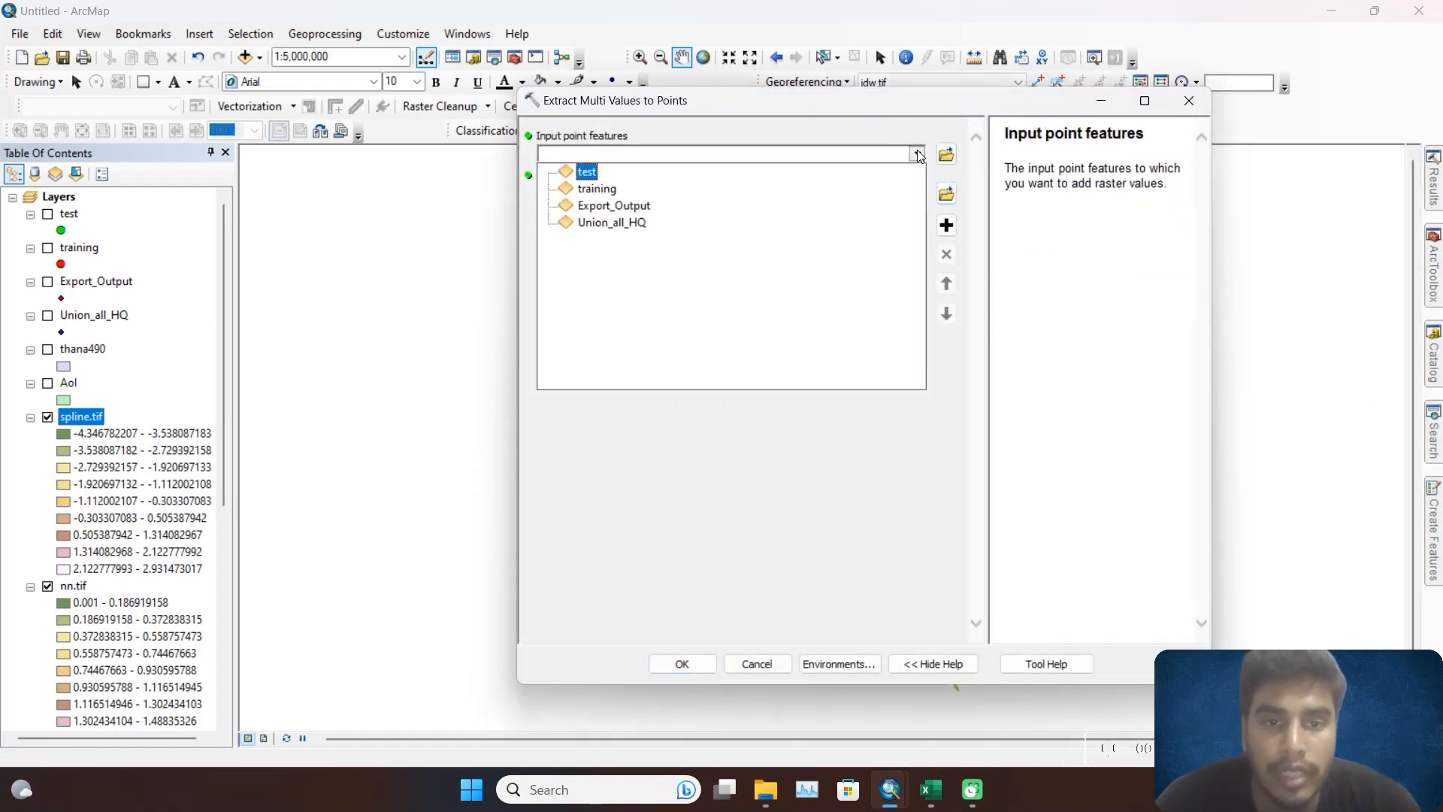
{"action": "left_click", "coordinate": [587, 173]}
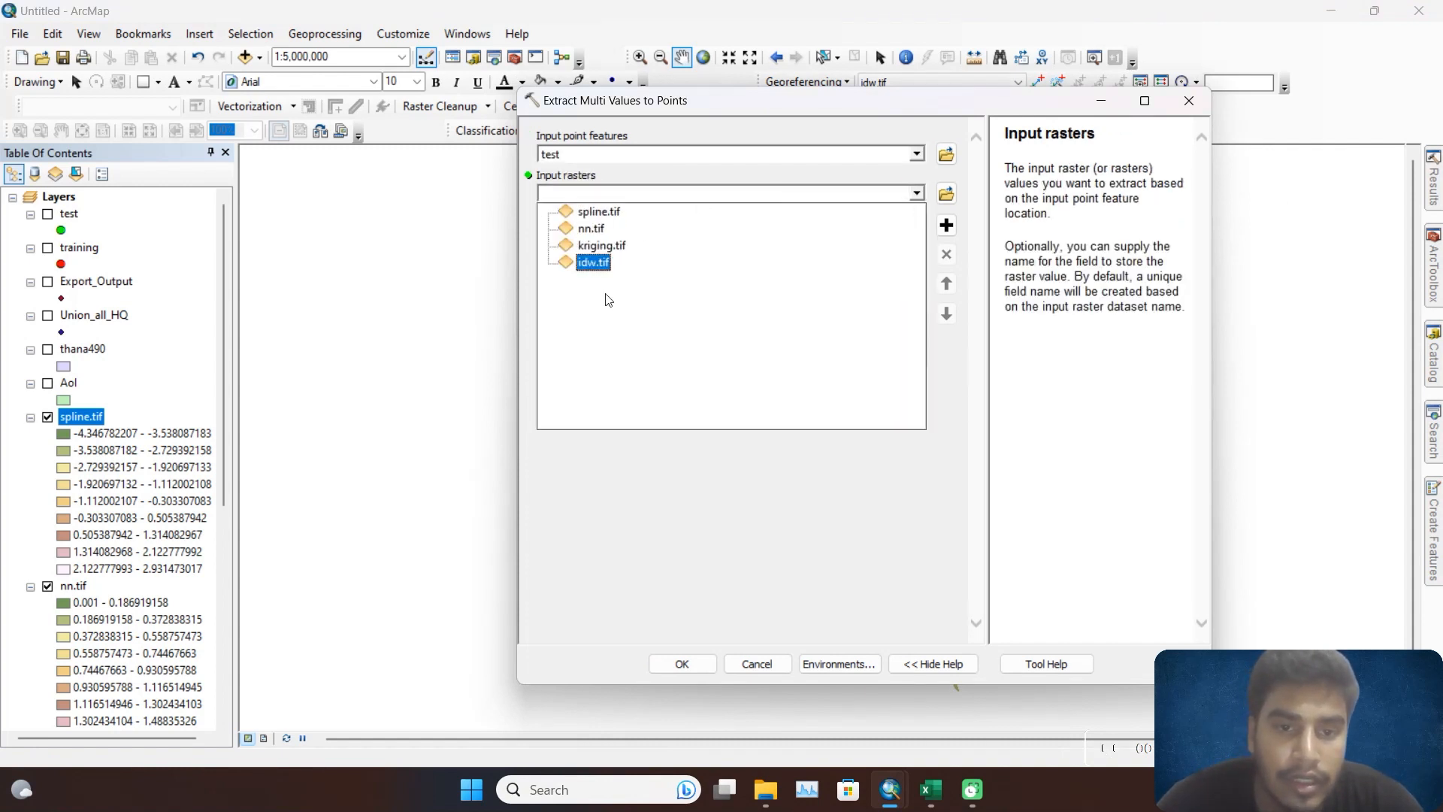
Add spline.tif, nn.tif, kriging.tif and idw.tif as the input rasters and run the extraction.
{"action": "left_click", "coordinate": [599, 212]}
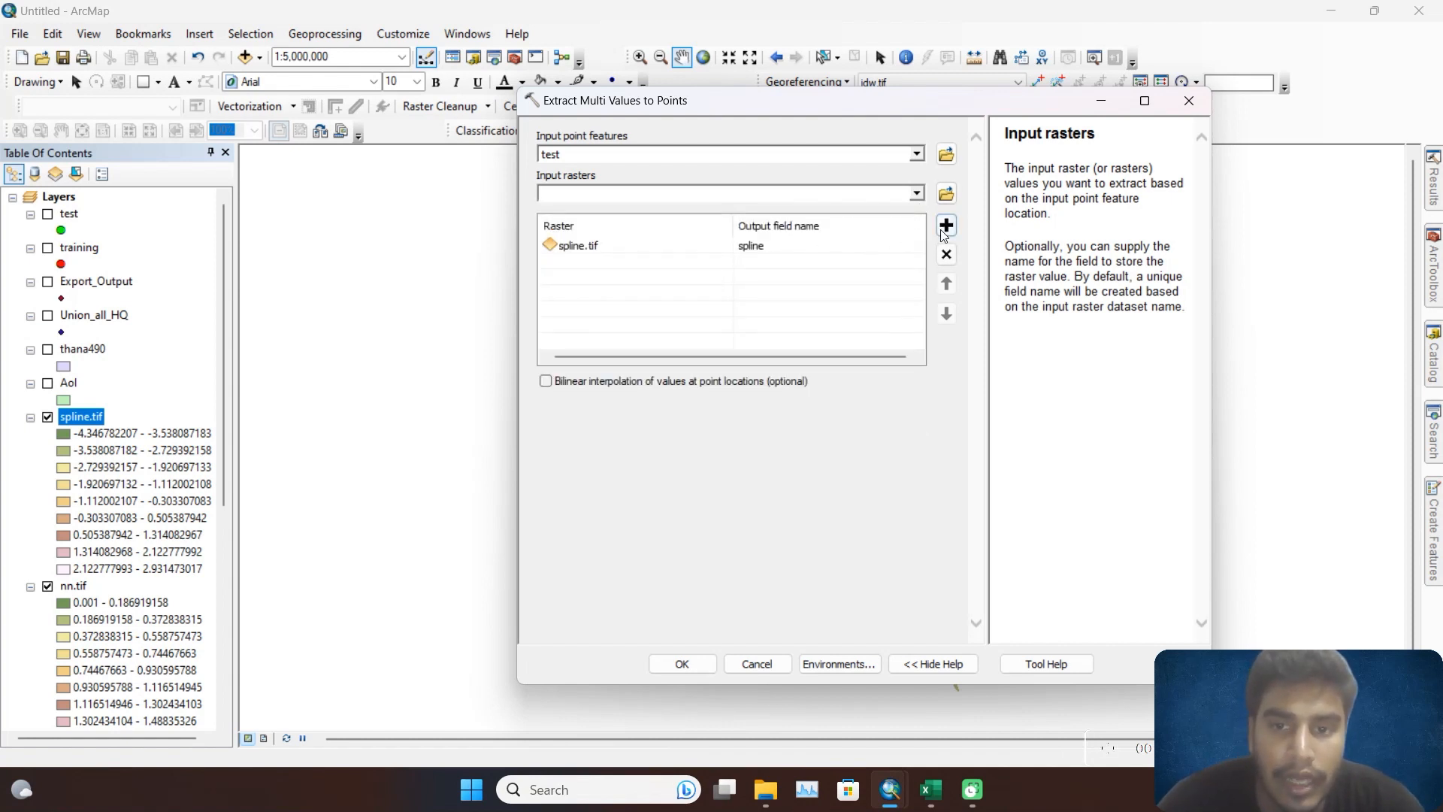
{"action": "left_click", "coordinate": [917, 194]}
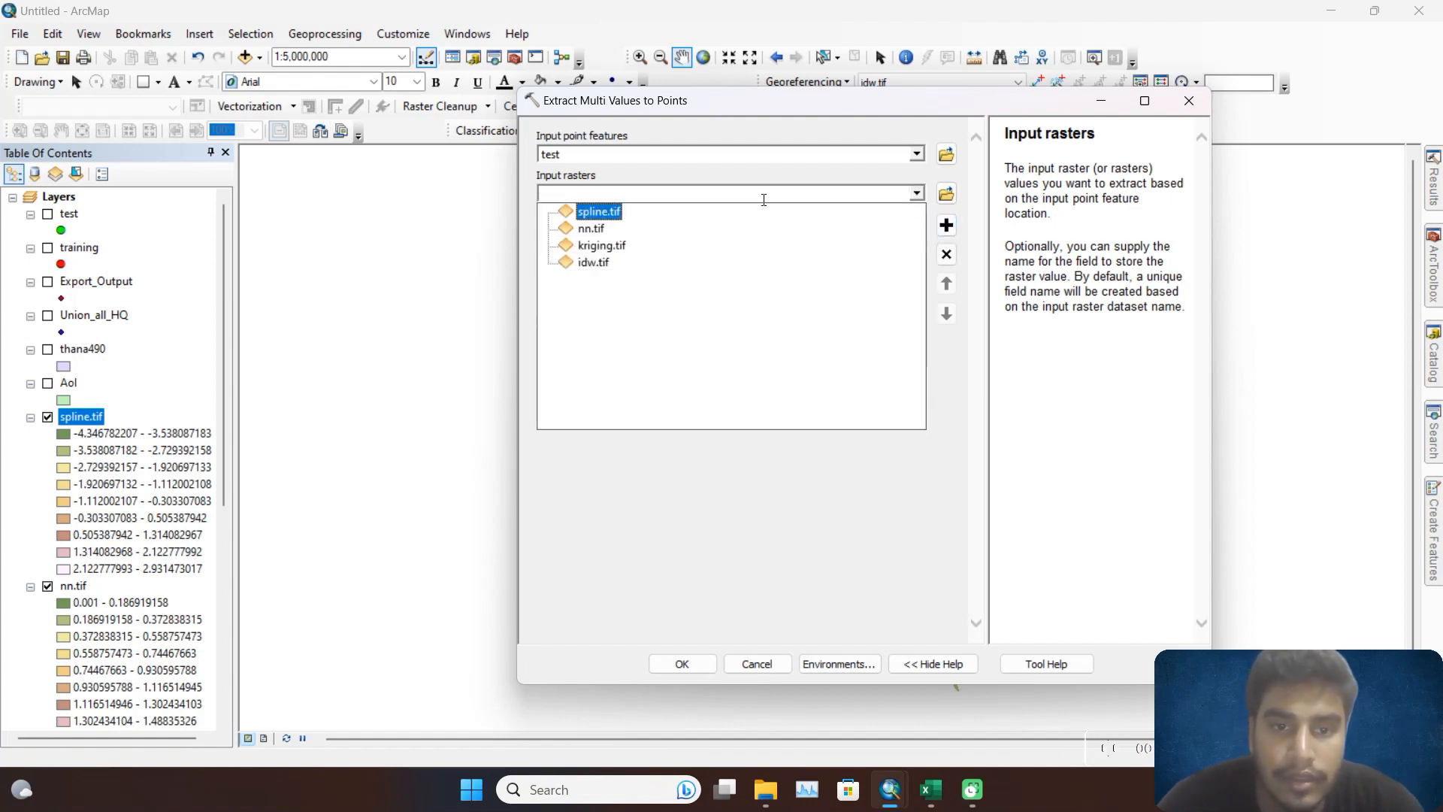
{"action": "left_click", "coordinate": [590, 230]}
{"action": "left_click", "coordinate": [916, 195]}
{"action": "left_click", "coordinate": [603, 245]}
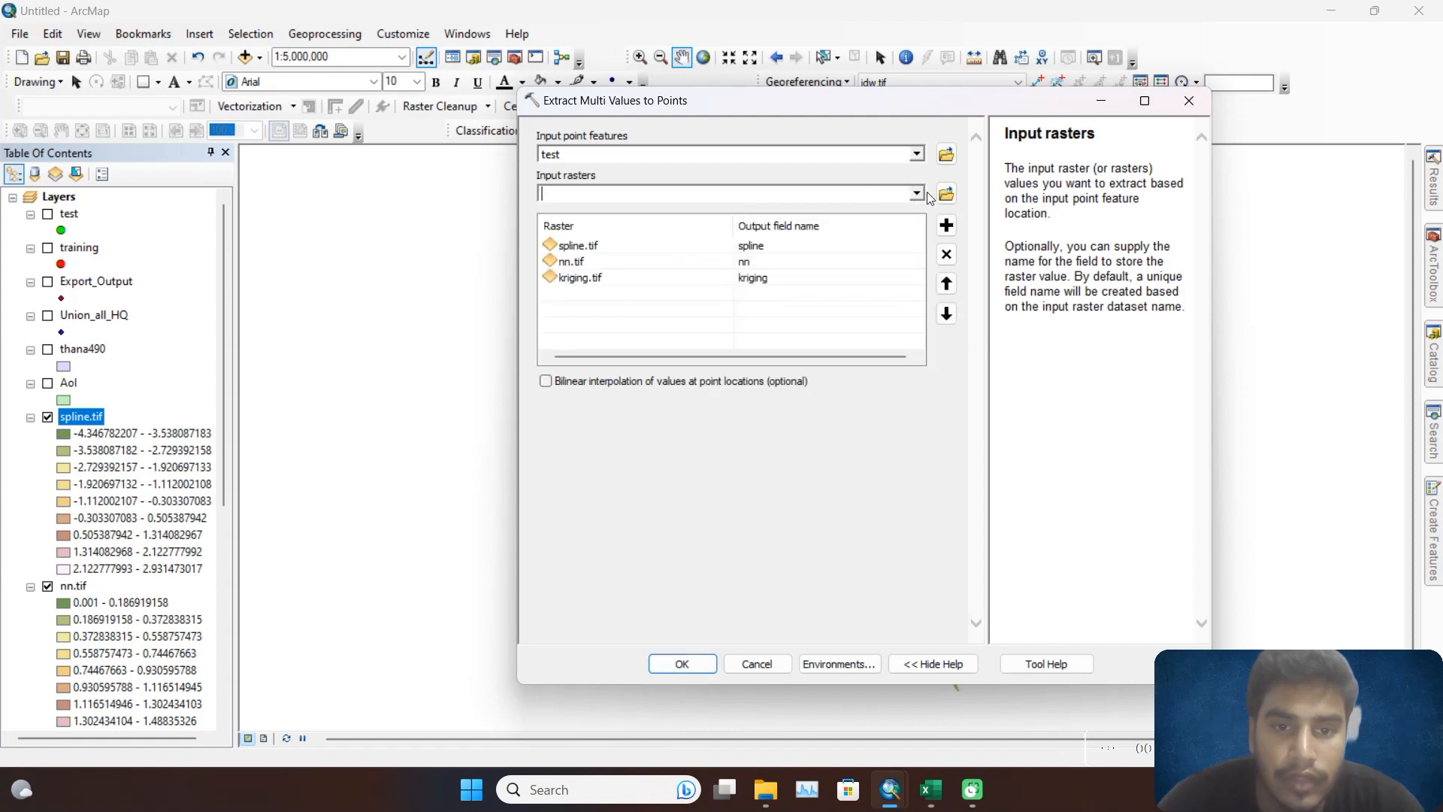
{"action": "left_click", "coordinate": [916, 195]}
{"action": "left_click", "coordinate": [594, 261]}
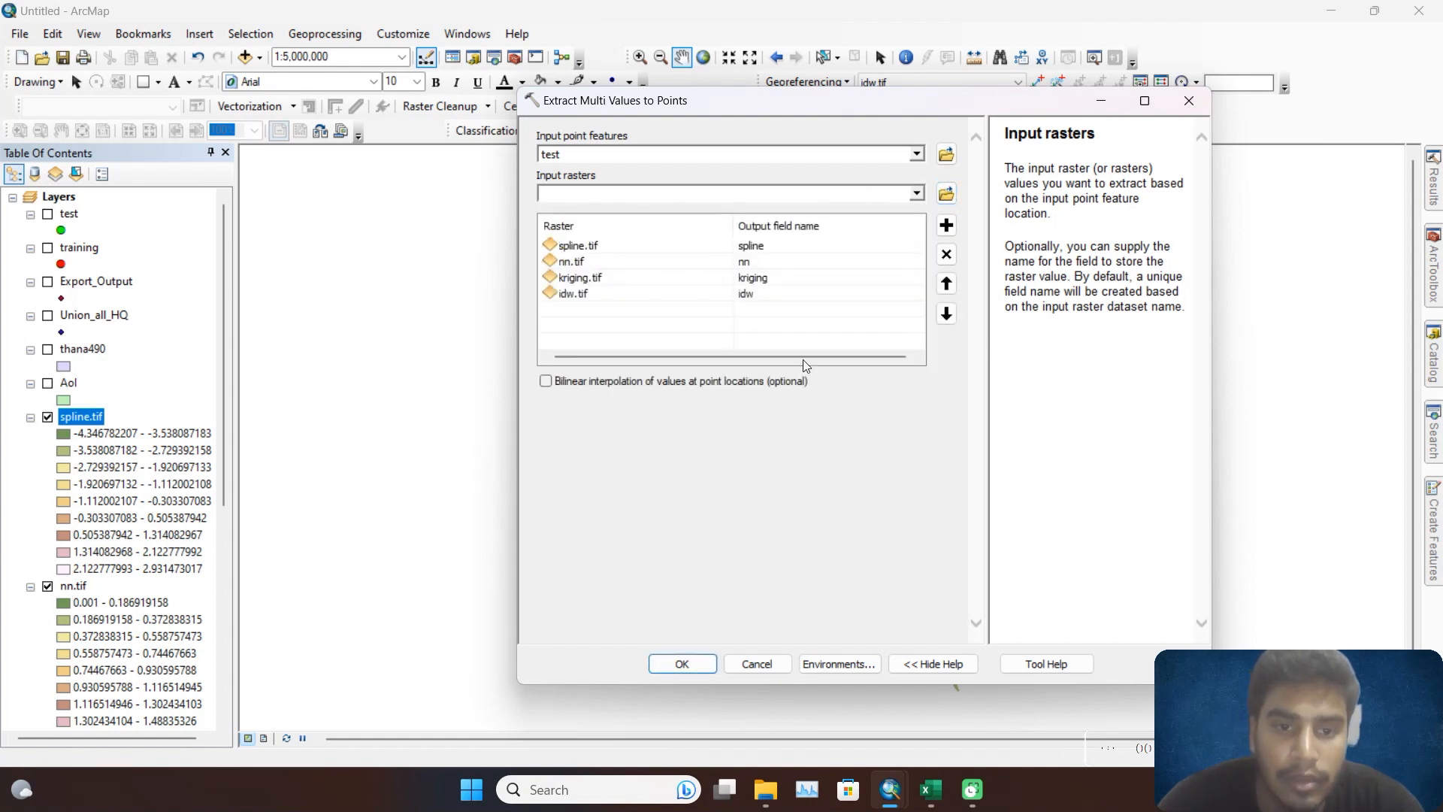
{"action": "left_click", "coordinate": [698, 664]}
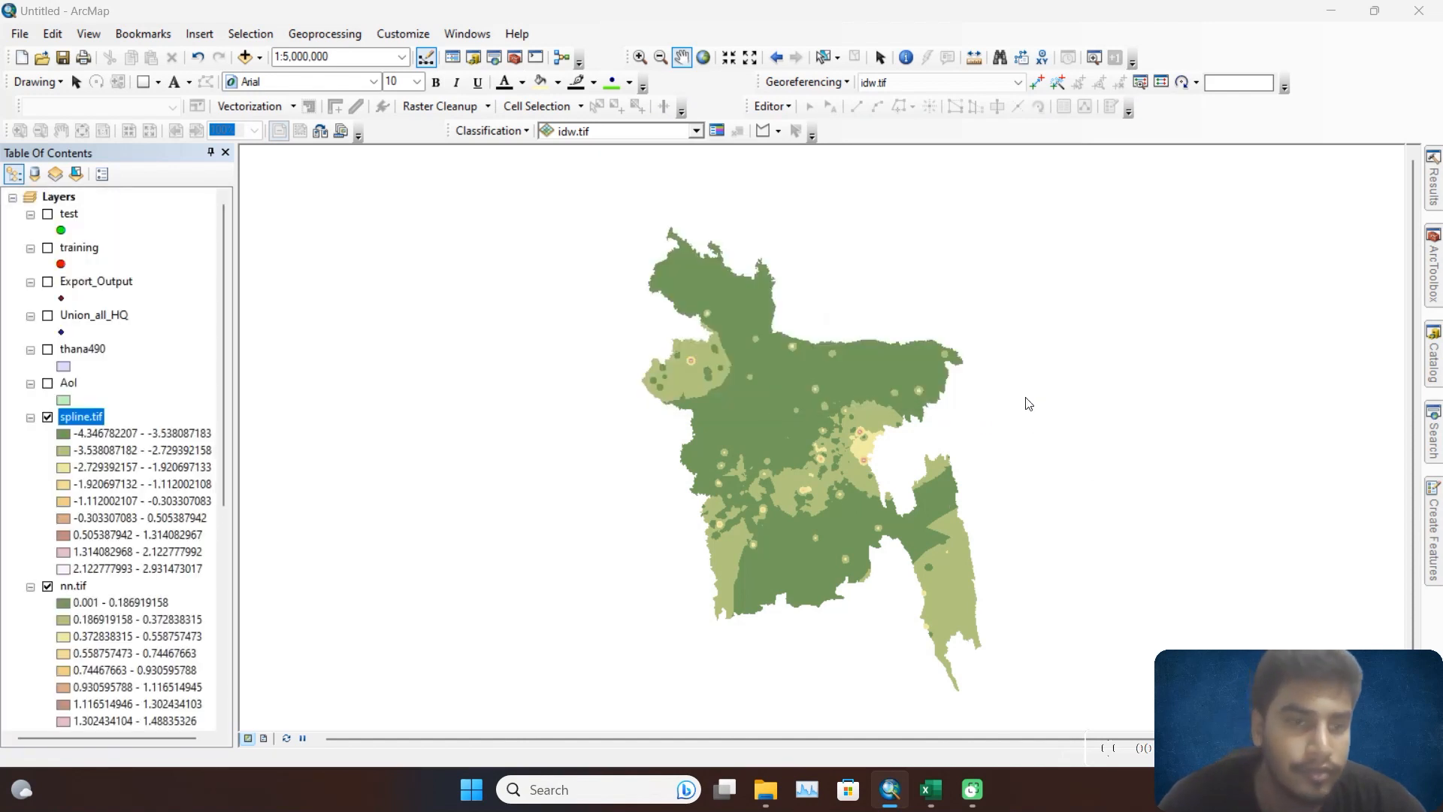
Hide the spline.tif, nn.tif and kriging.tif layers on the map.
{"action": "left_click", "coordinate": [48, 418]}
{"action": "left_click", "coordinate": [52, 588]}
{"action": "left_click", "coordinate": [48, 586]}
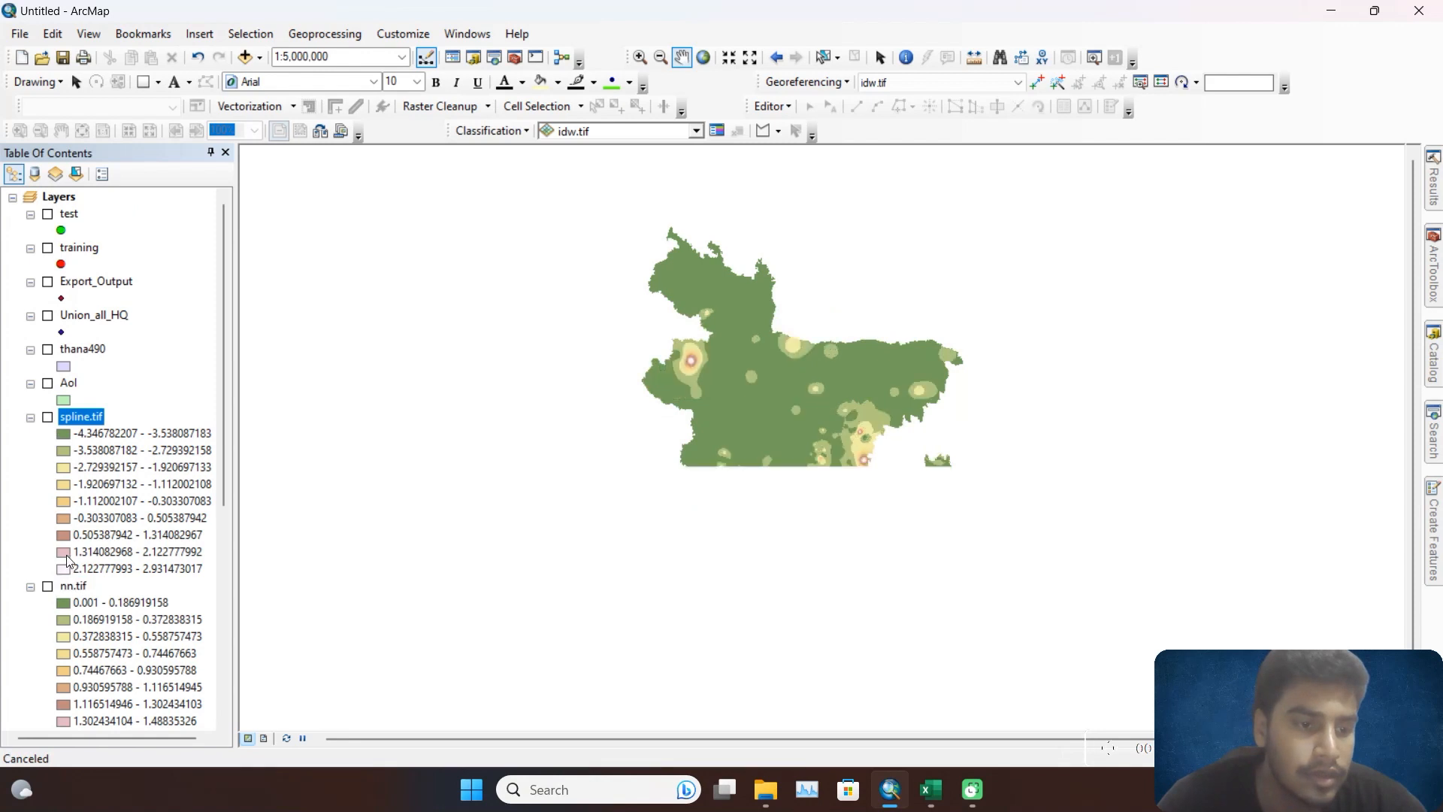
{"action": "scroll", "coordinate": [222, 476], "scroll_direction": "down", "scroll_amount": 5}
{"action": "scroll", "coordinate": [222, 476], "scroll_direction": "down", "scroll_amount": 2}
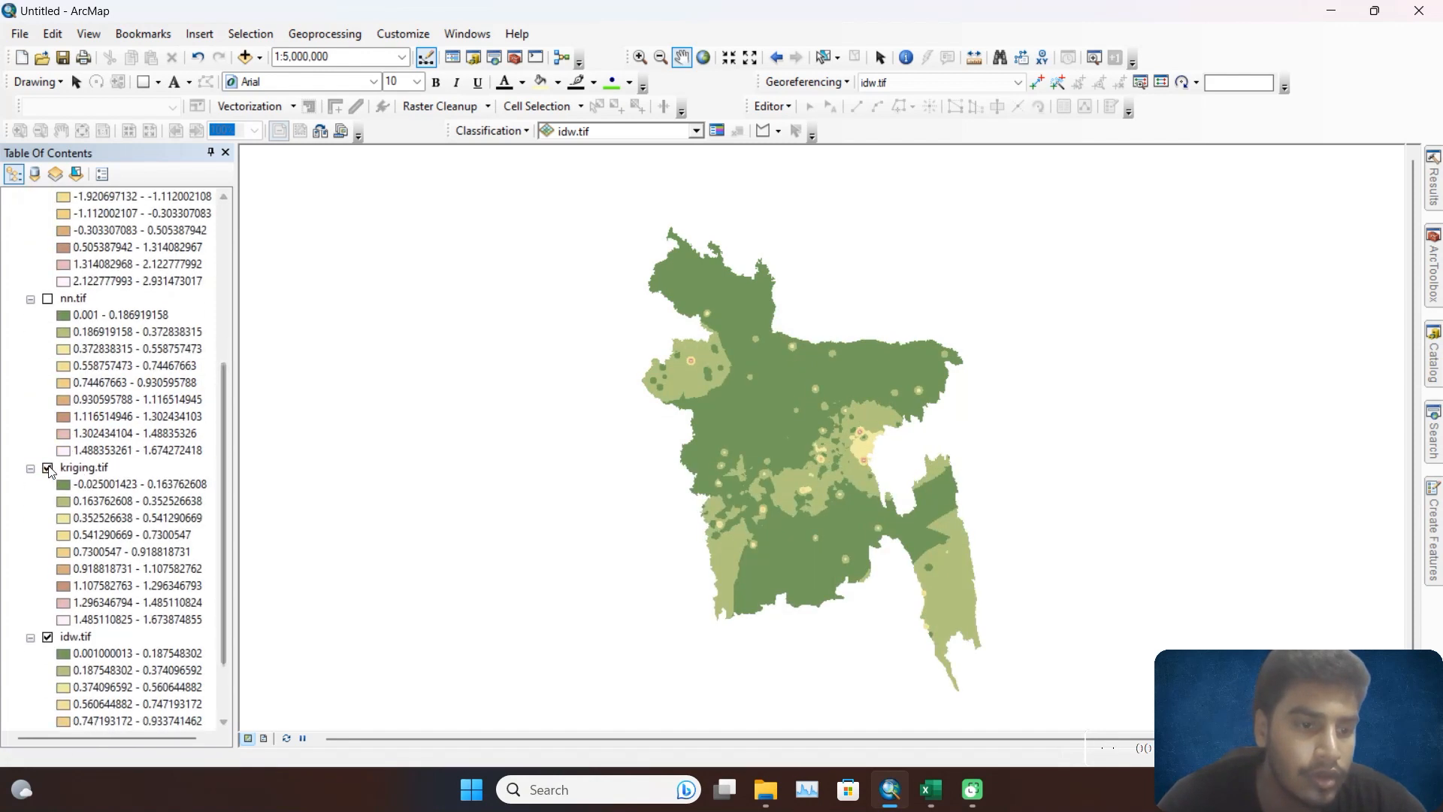
{"action": "left_click", "coordinate": [48, 467]}
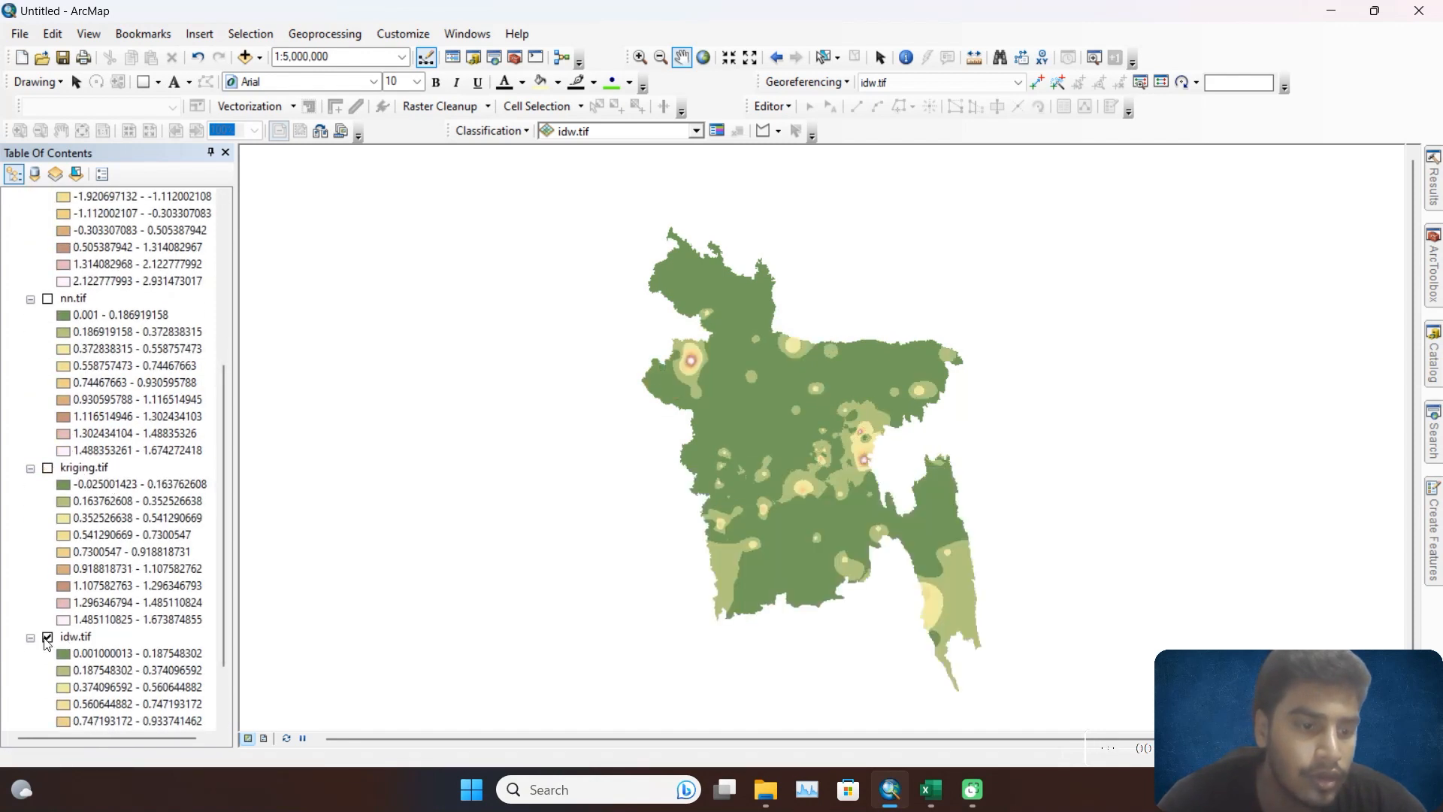
Open the attribute table of the test layer, compare Mn_mg_l with the extracted spline, nn, kriging and idw values, and close it.
{"action": "scroll", "coordinate": [113, 571], "scroll_direction": "up", "scroll_amount": 6}
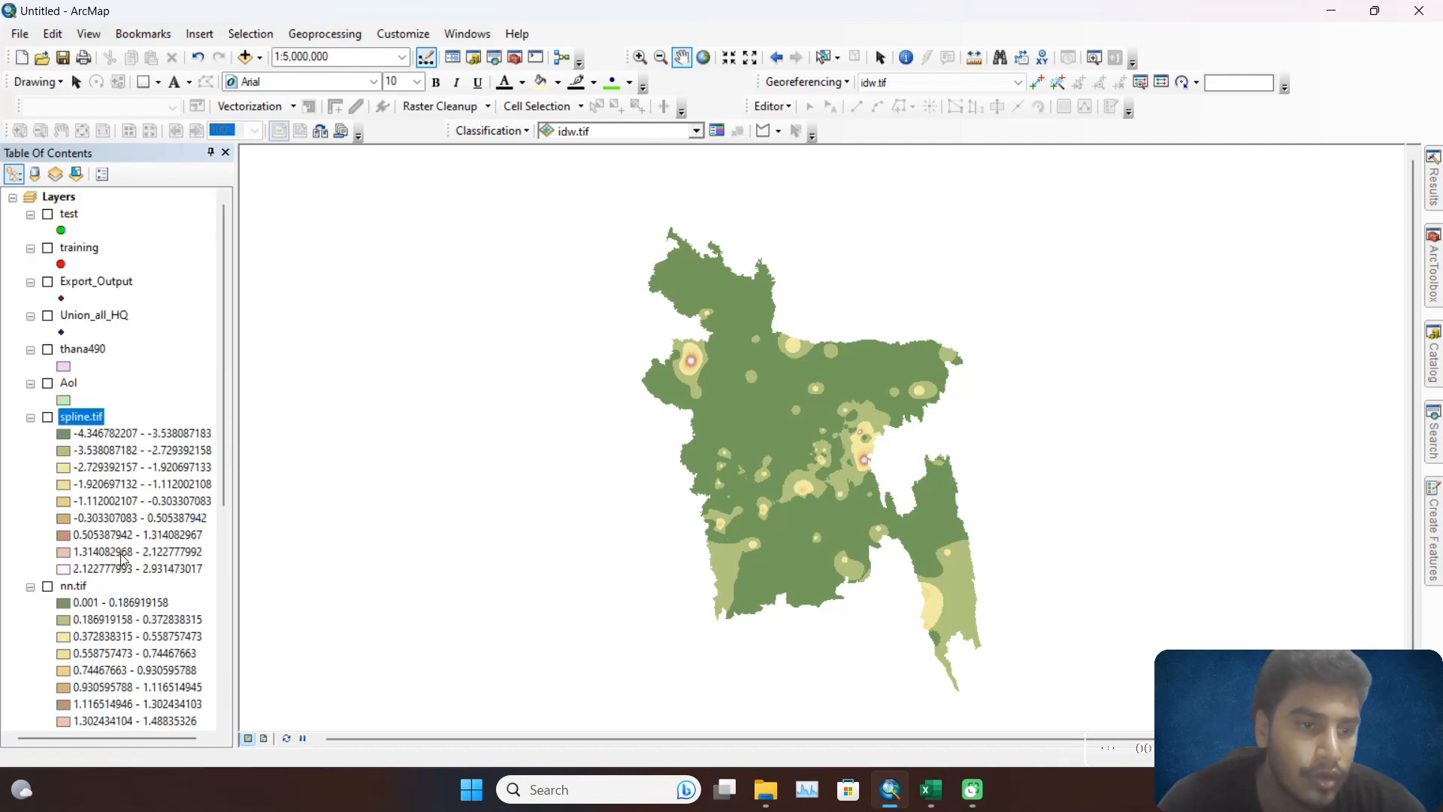
{"action": "right_click", "coordinate": [74, 218]}
{"action": "left_click", "coordinate": [143, 270]}
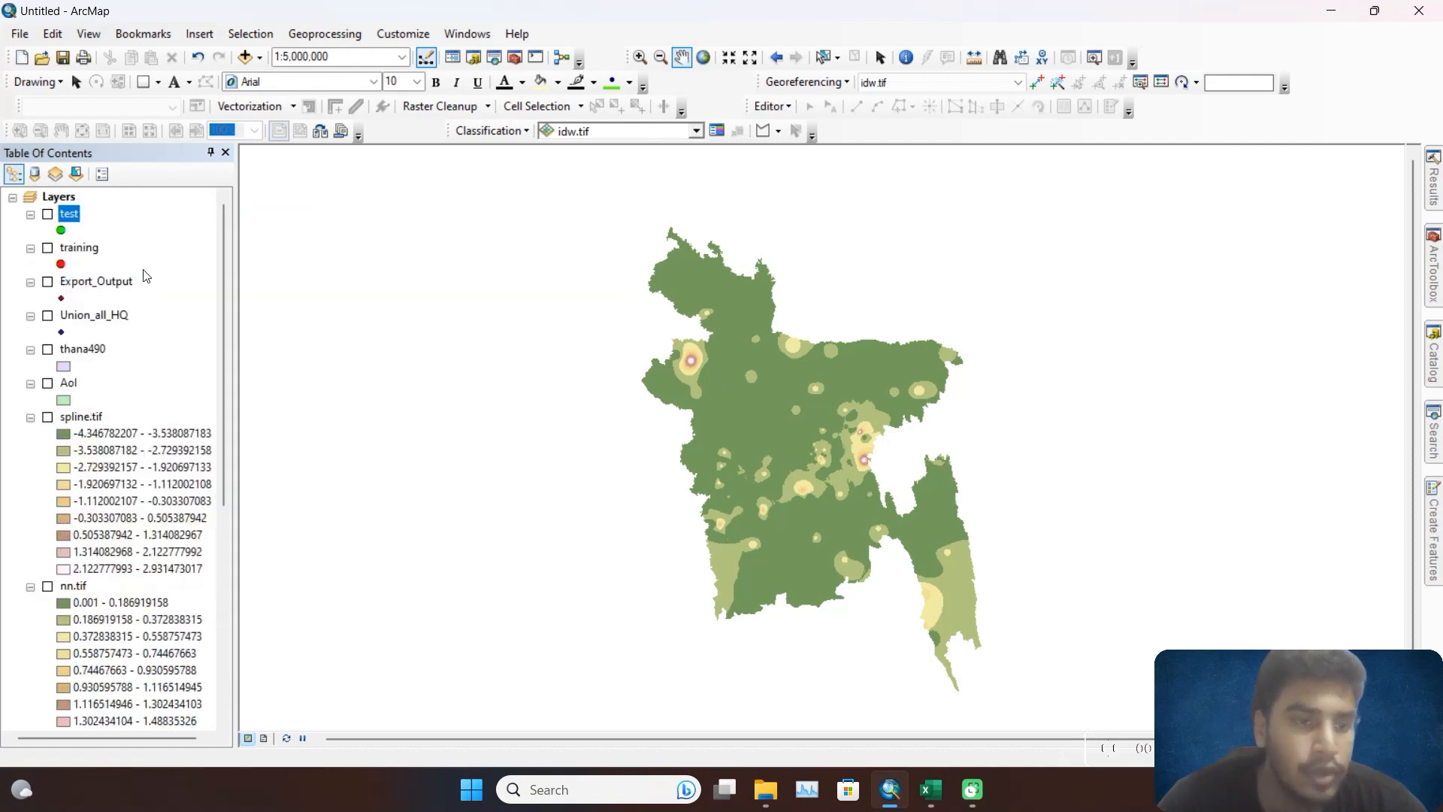
{"action": "left_click_drag", "start_coordinate": [637, 638], "coordinate": [1120, 639]}
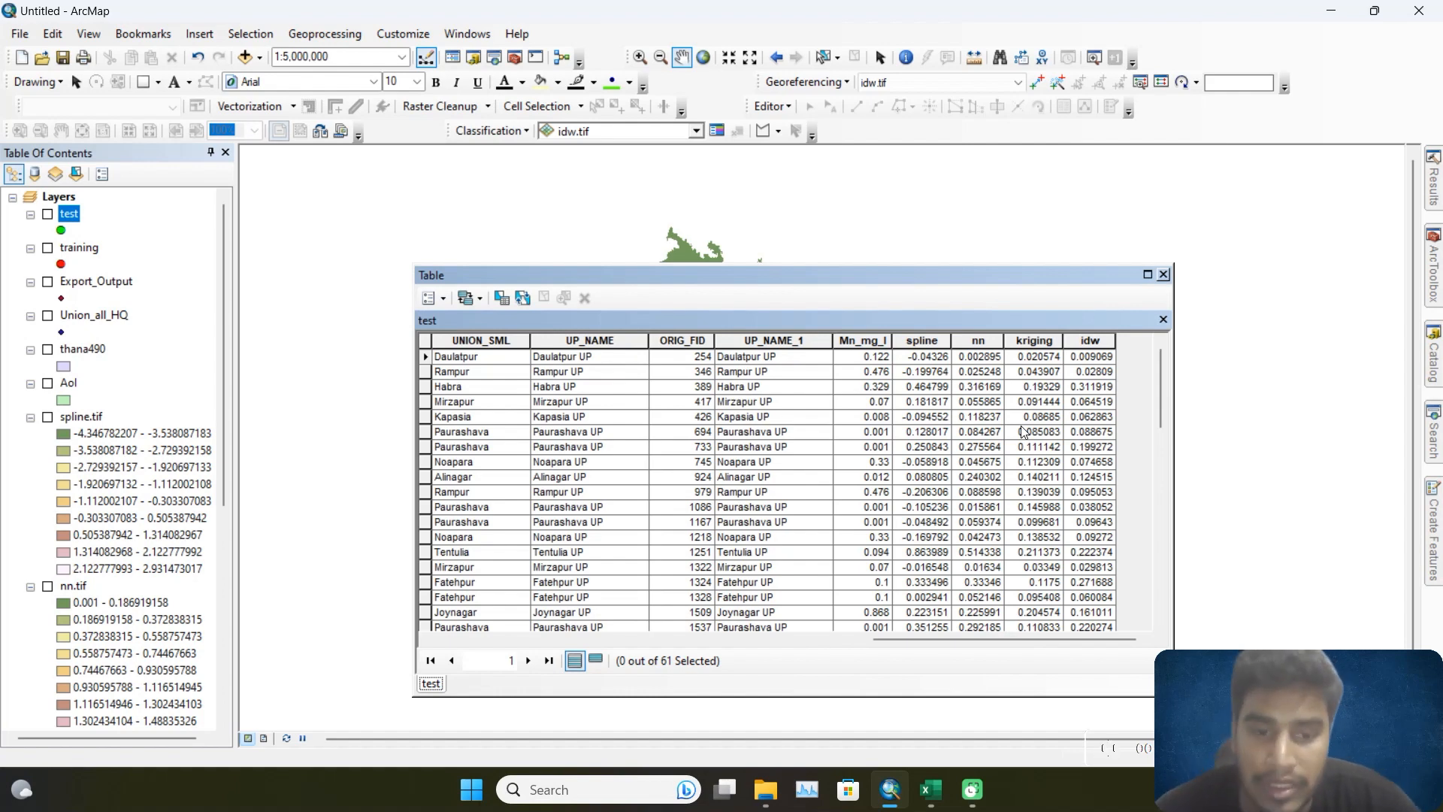
{"action": "left_click_drag", "start_coordinate": [949, 283], "coordinate": [941, 218]}
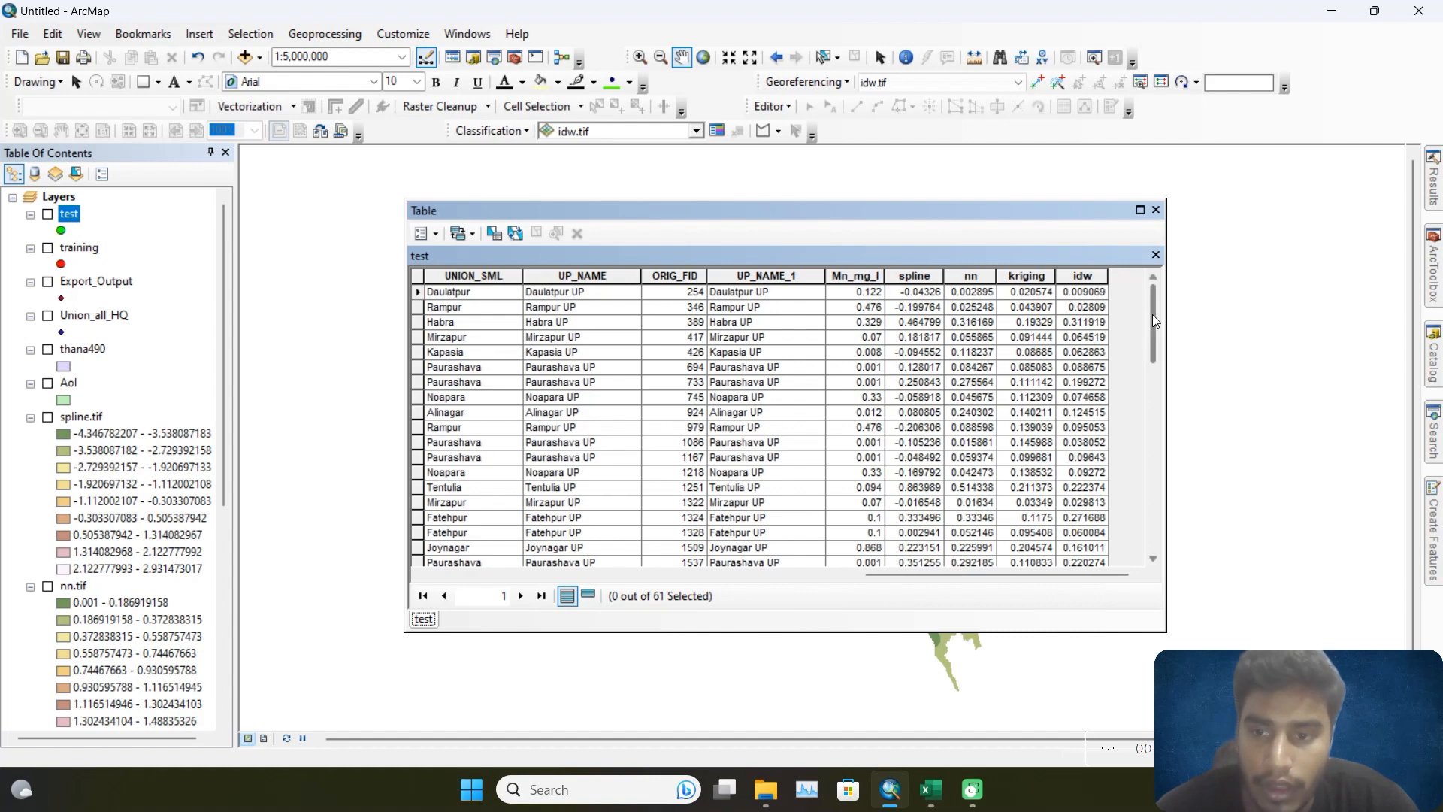
{"action": "left_click_drag", "start_coordinate": [1153, 314], "coordinate": [1155, 431]}
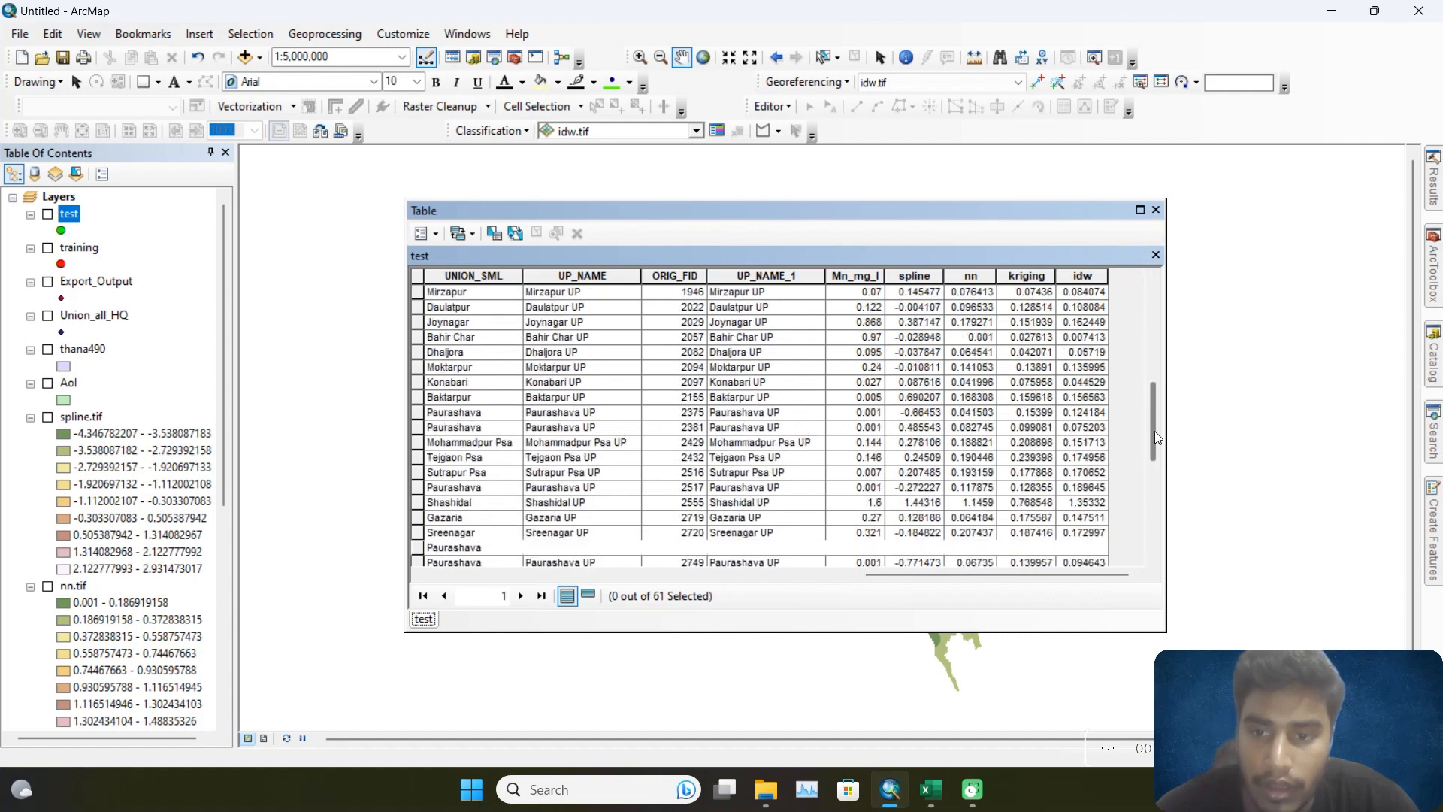
{"action": "left_click", "coordinate": [1156, 210]}
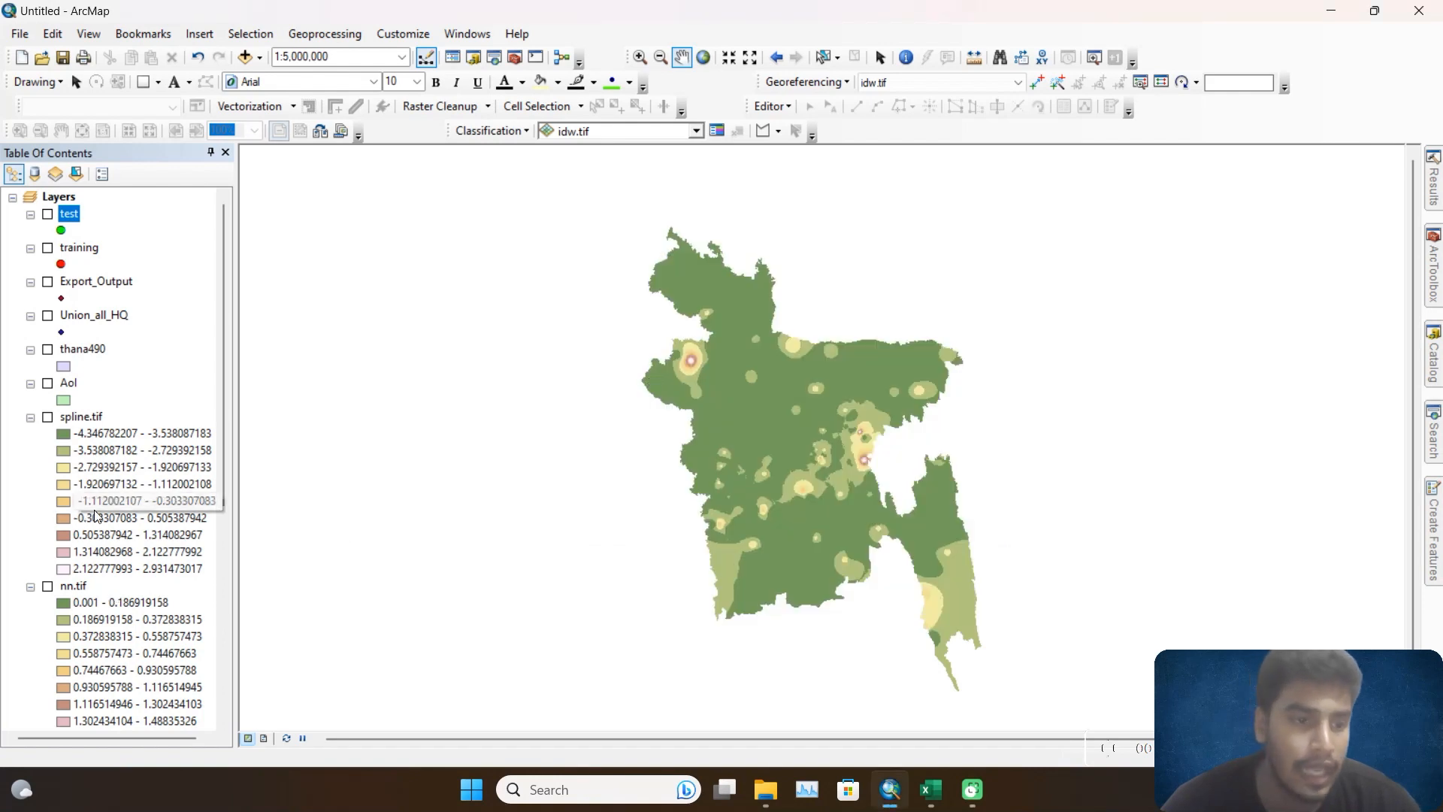
Check the legend value ranges of the four interpolated rasters for negative values.
{"action": "scroll", "coordinate": [83, 488], "scroll_direction": "down", "scroll_amount": 6}
{"action": "scroll", "coordinate": [109, 354], "scroll_direction": "up", "scroll_amount": 3}
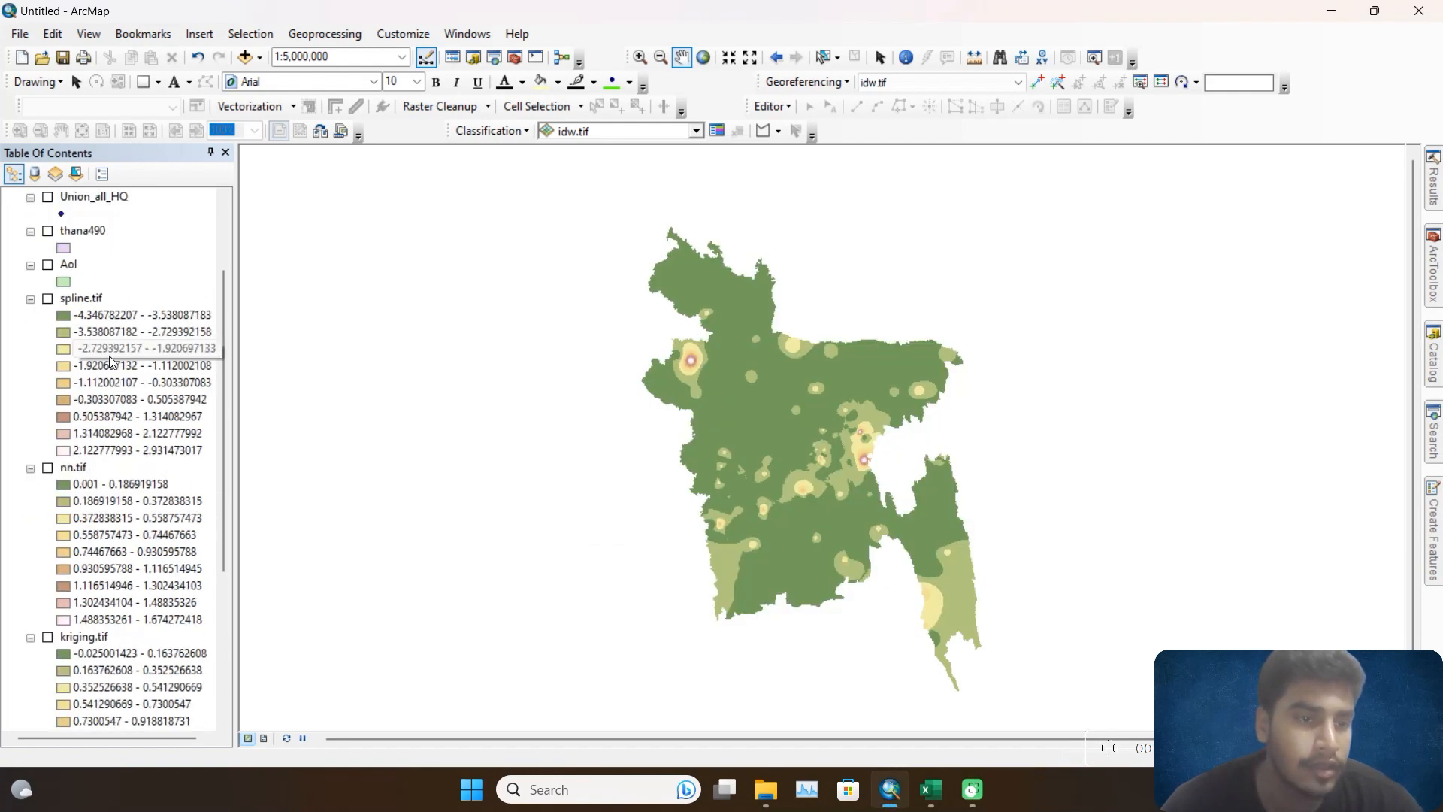
{"action": "scroll", "coordinate": [149, 368], "scroll_direction": "down", "scroll_amount": 3}
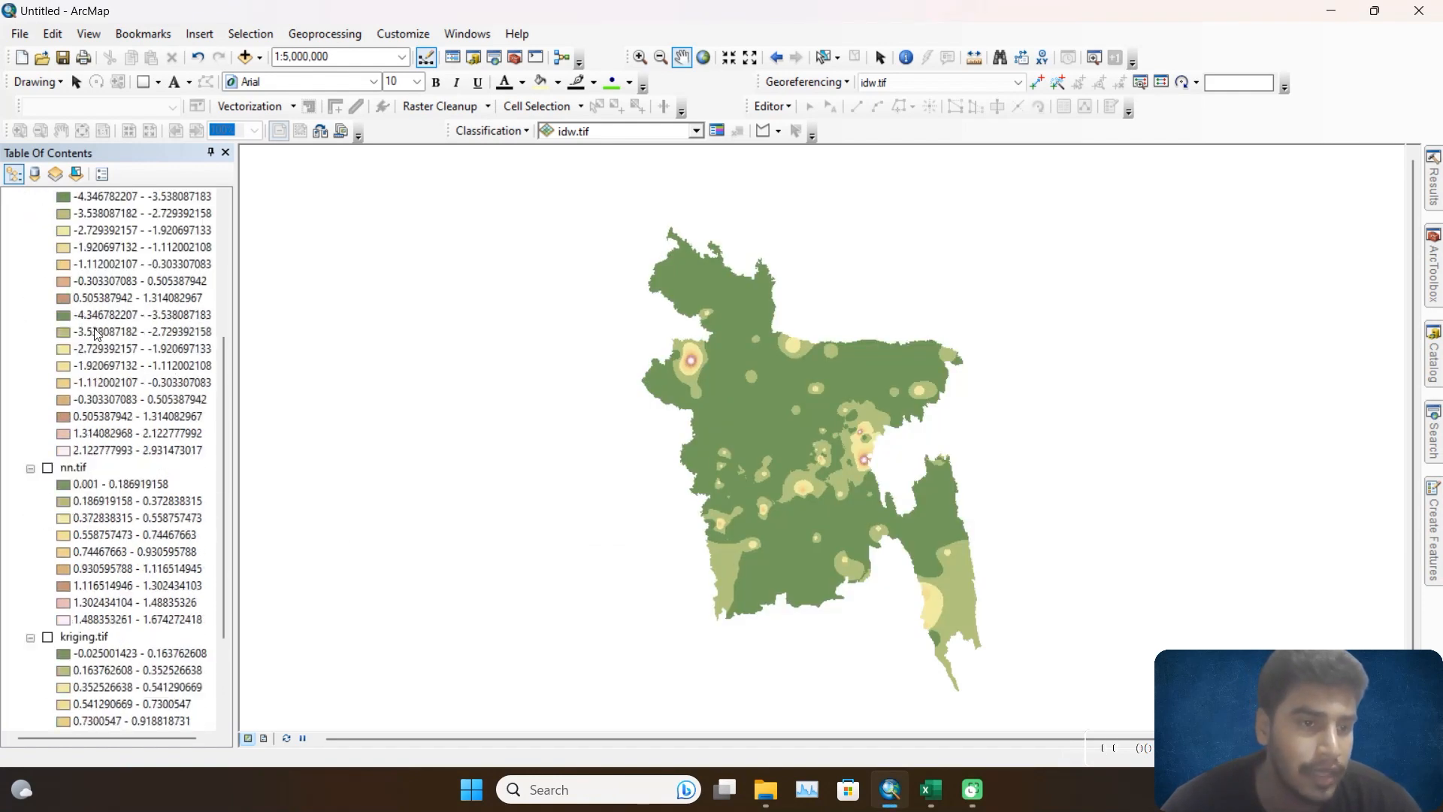
{"action": "scroll", "coordinate": [126, 317], "scroll_direction": "up", "scroll_amount": 3}
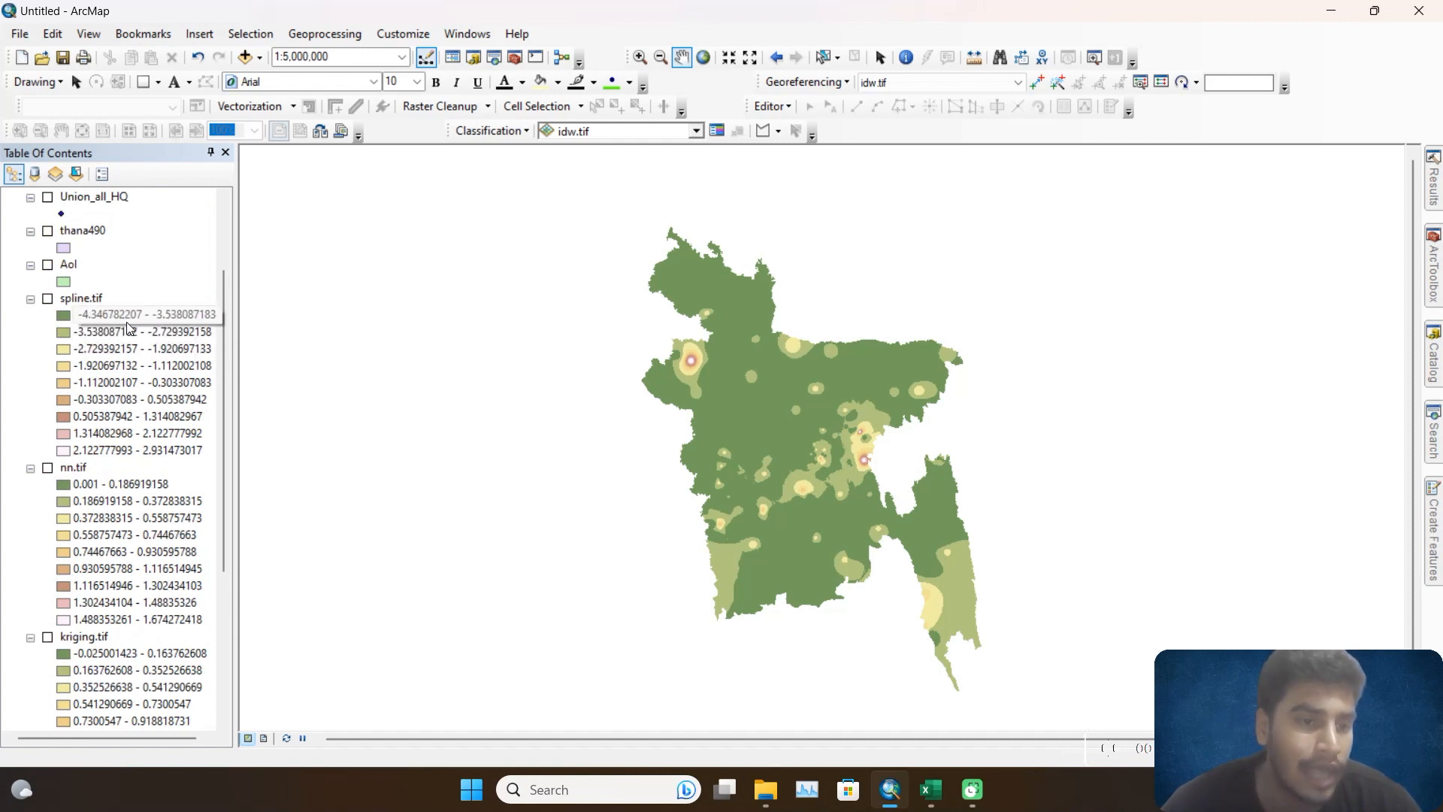
{"action": "scroll", "coordinate": [125, 385], "scroll_direction": "down", "scroll_amount": 3}
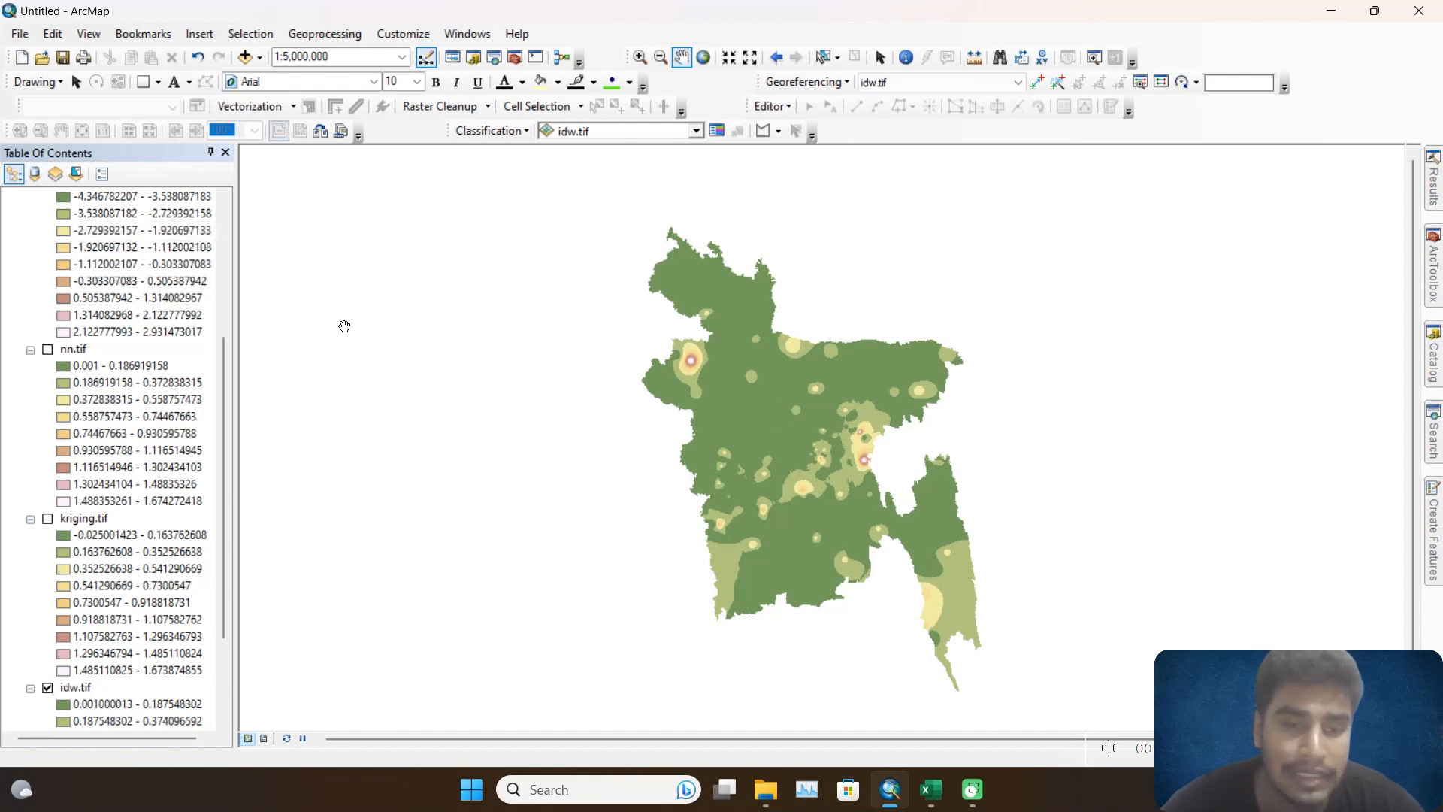
{"action": "scroll", "coordinate": [90, 374], "scroll_direction": "down", "scroll_amount": 3}
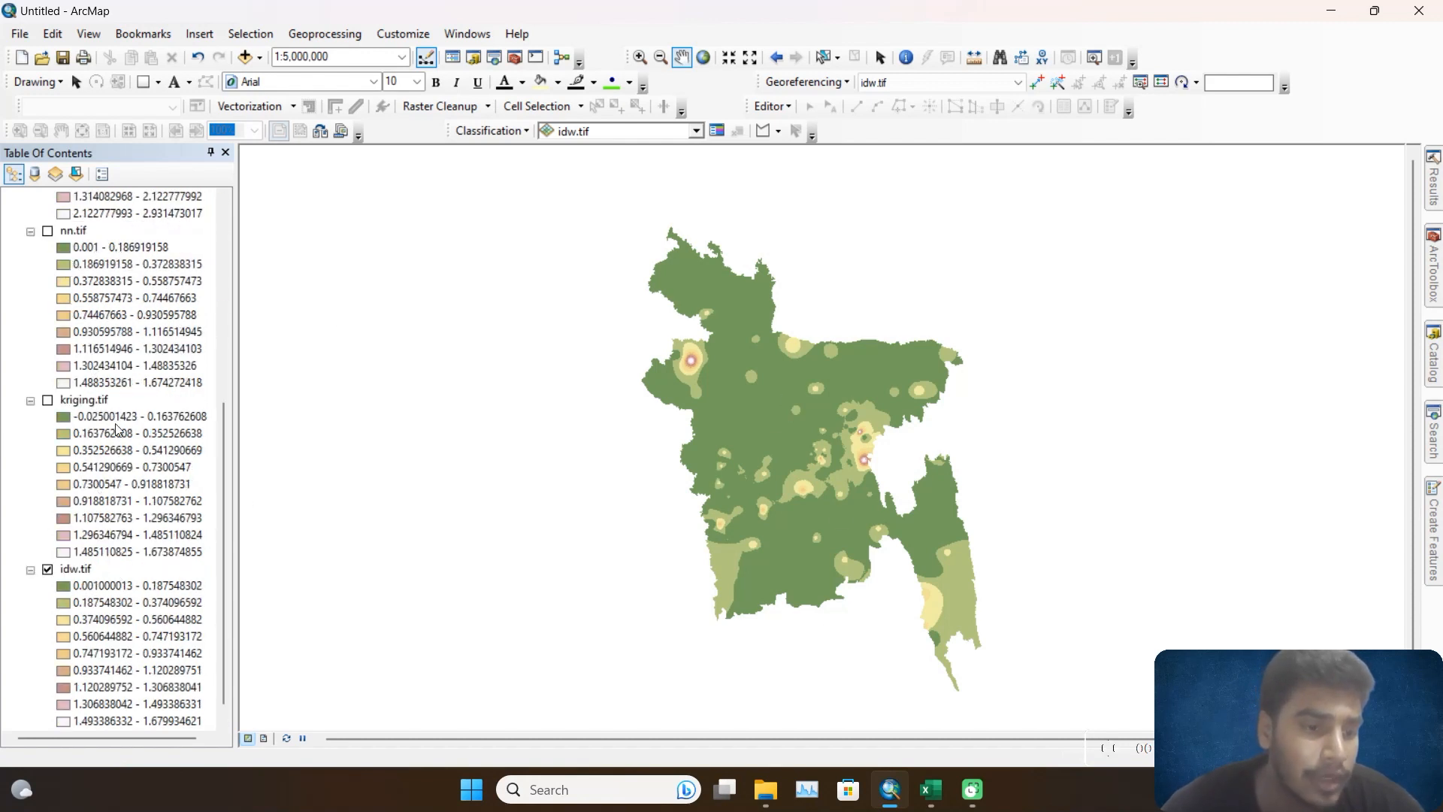
{"action": "scroll", "coordinate": [117, 430], "scroll_direction": "down", "scroll_amount": 1}
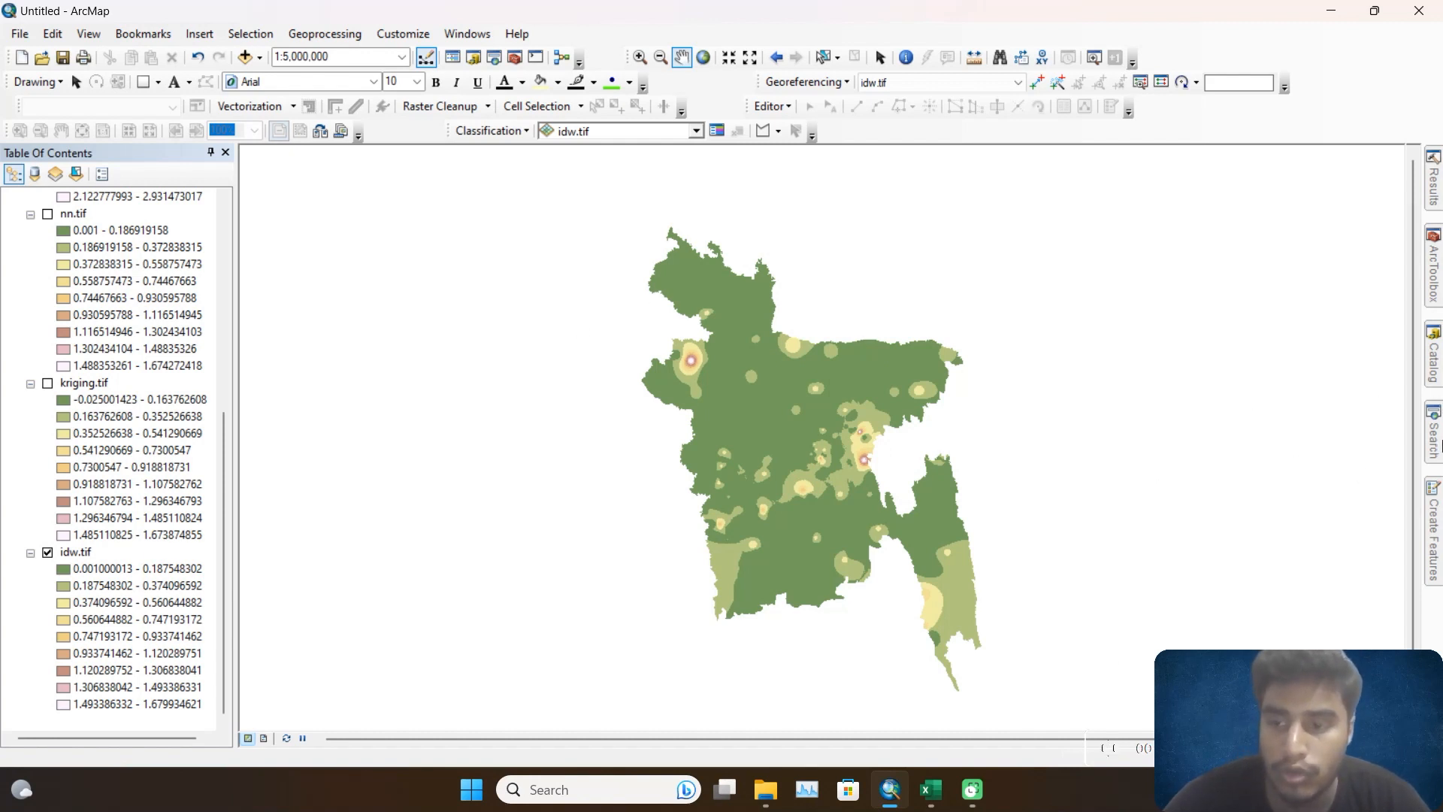
Search the tools for contour and open the Contour (Spatial Analyst) tool.
{"action": "left_click", "coordinate": [1438, 444]}
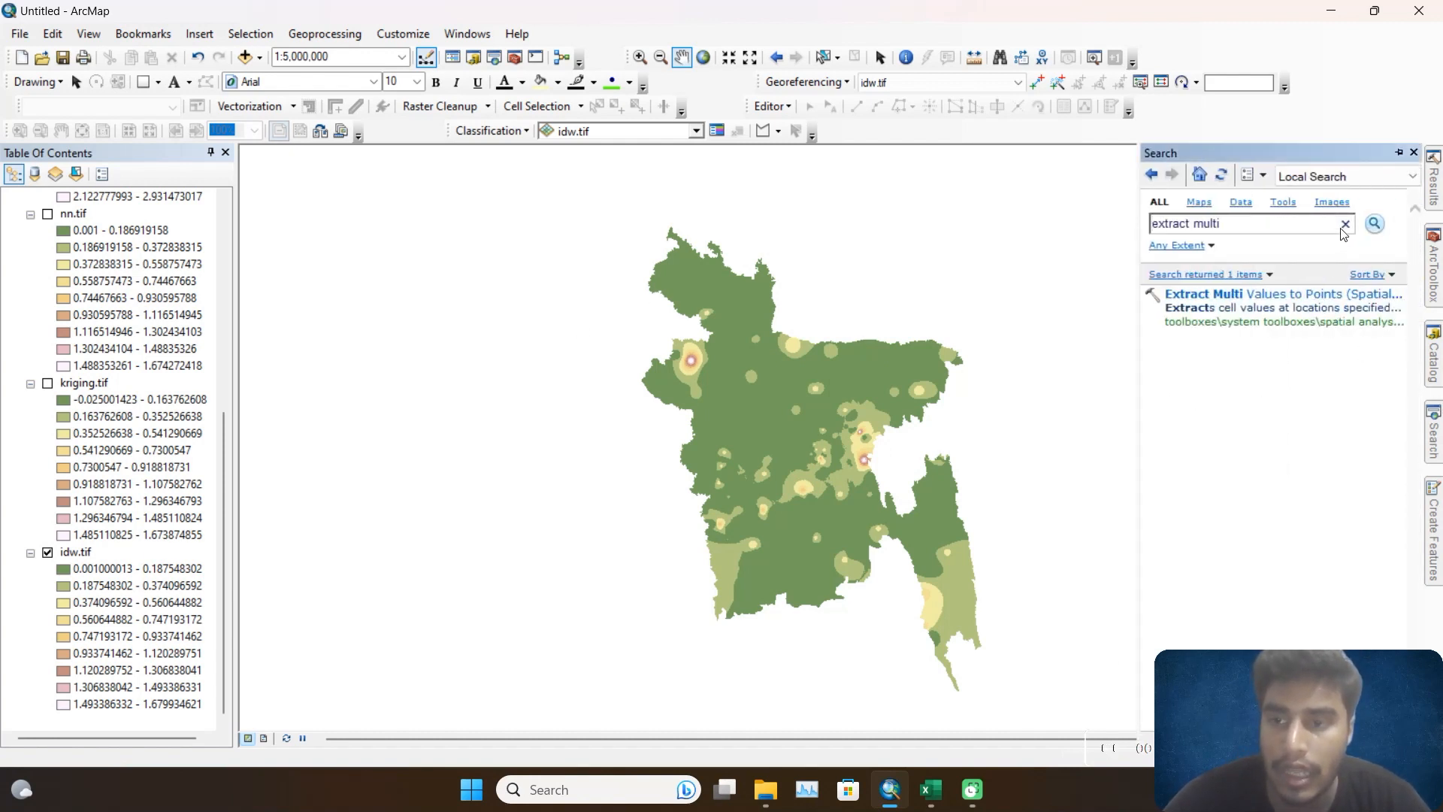
{"action": "key", "text": "BackSpace"}
{"action": "key", "text": "BackSpace"}
{"action": "key", "text": "BackSpace"}
{"action": "key", "text": "BackSpace"}
{"action": "key", "text": "BackSpace"}
{"action": "key", "text": "BackSpace"}
{"action": "key", "text": "BackSpace"}
{"action": "key", "text": "BackSpace"}
{"action": "key", "text": "BackSpace"}
{"action": "key", "text": "BackSpace"}
{"action": "key", "text": "BackSpace"}
{"action": "key", "text": "BackSpace"}
{"action": "key", "text": "BackSpace"}
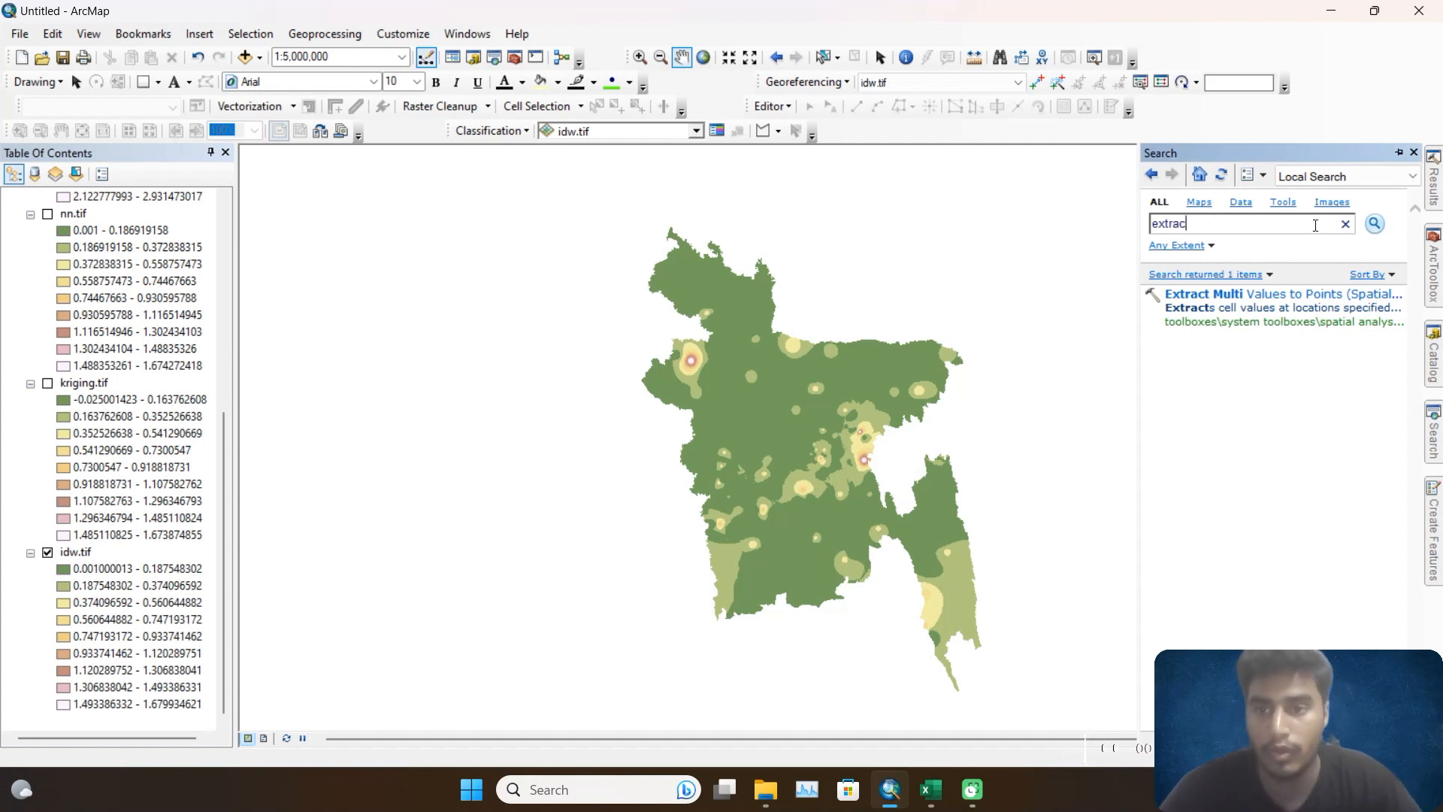
{"action": "type", "text": "con"}
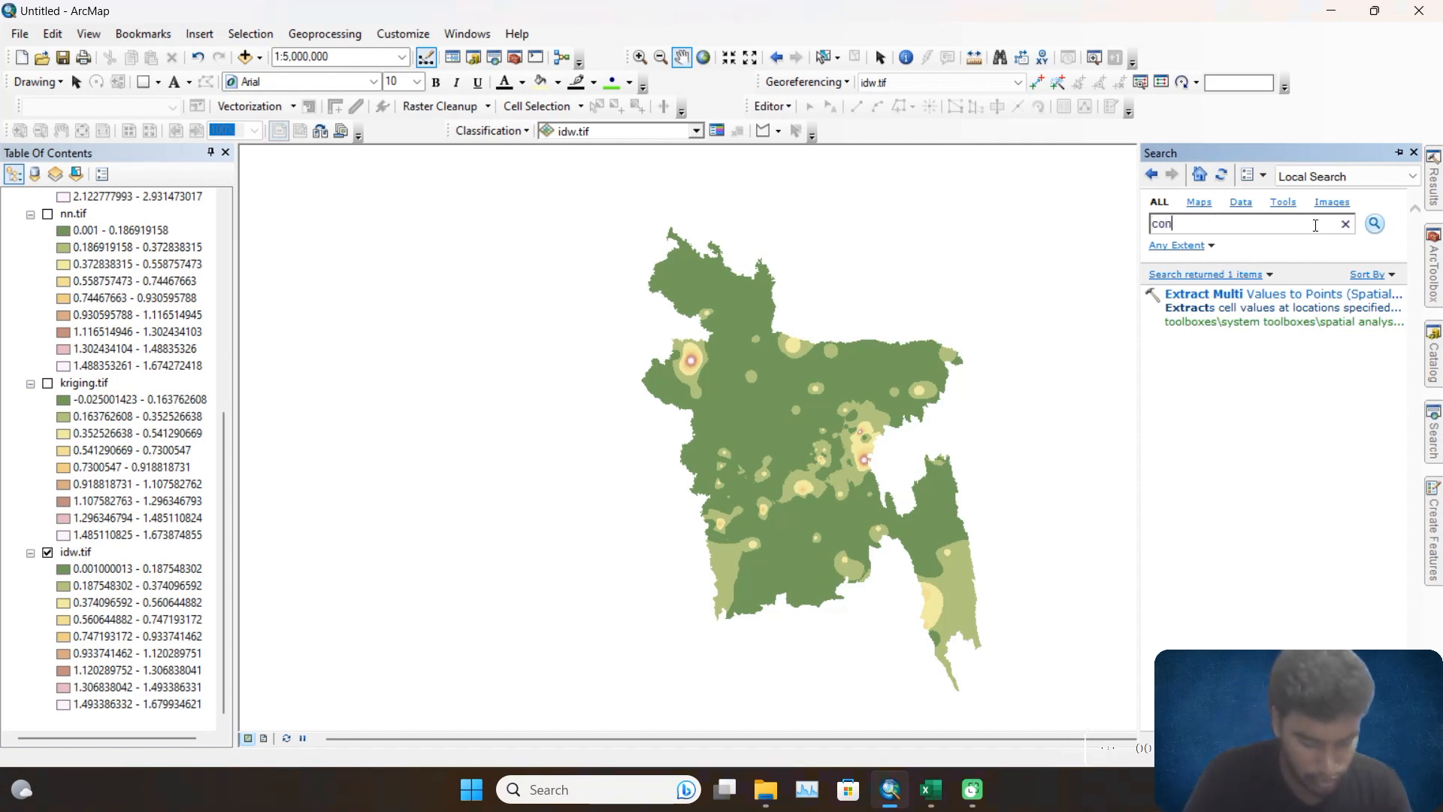
{"action": "type", "text": "tour"}
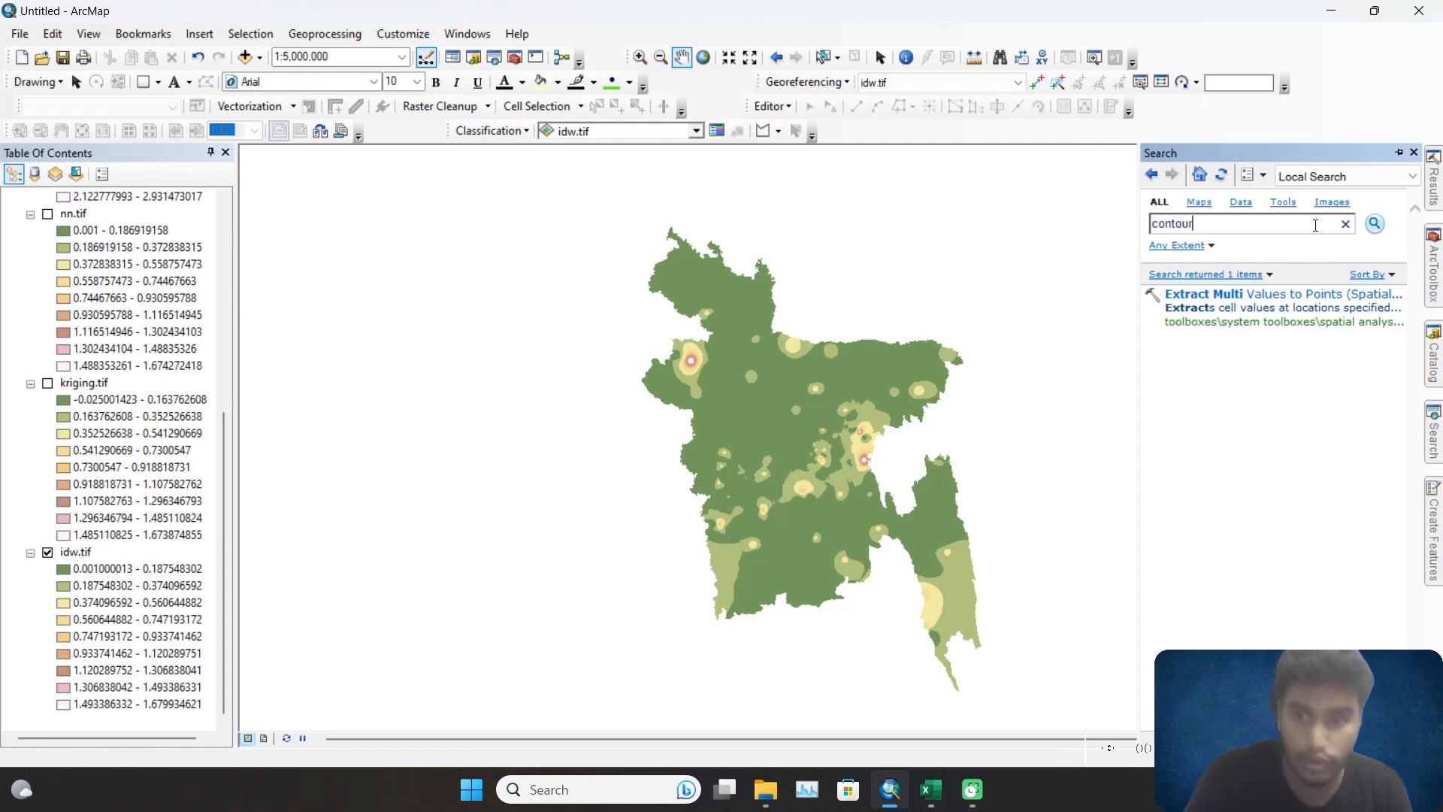
{"action": "key", "text": "Return"}
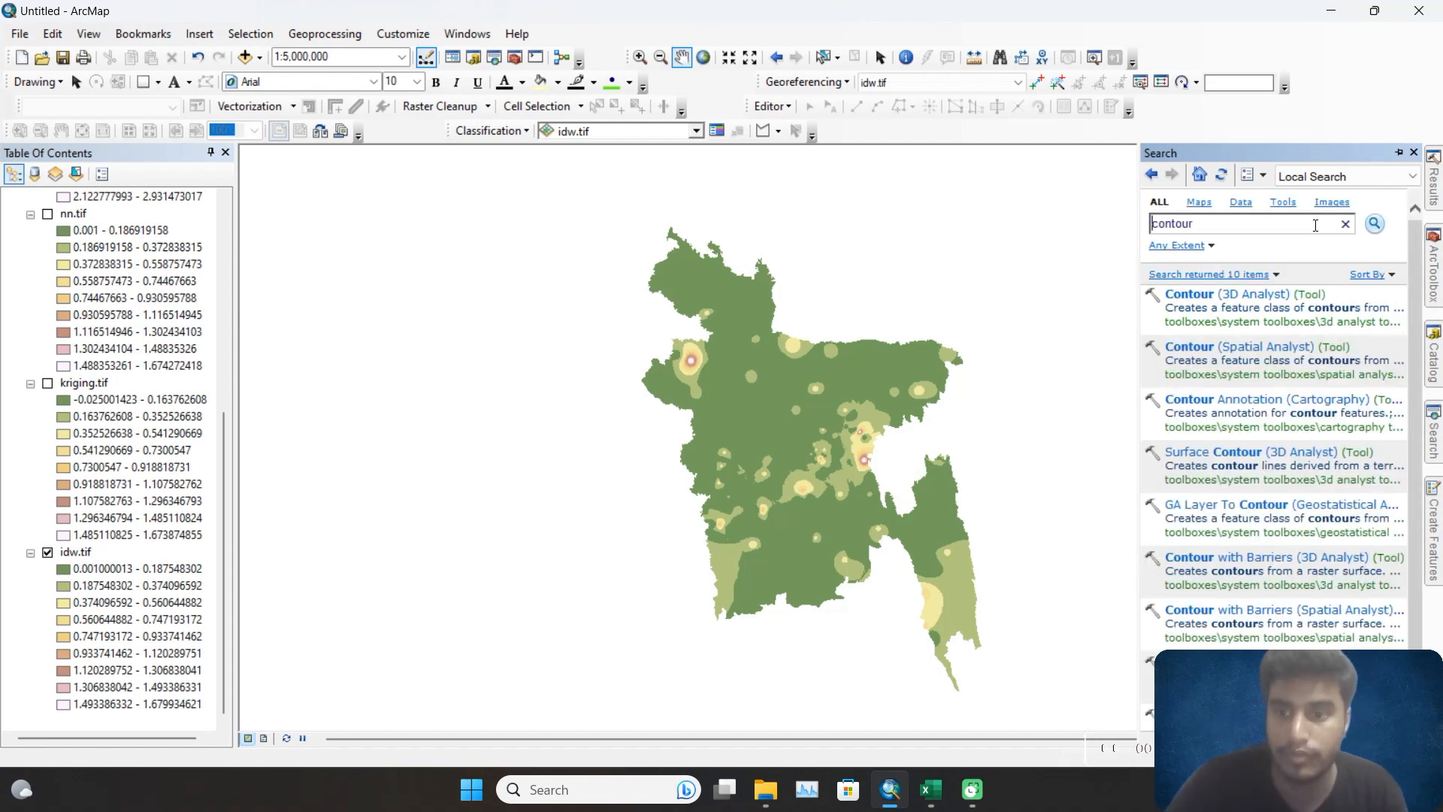
{"action": "left_click", "coordinate": [1221, 347]}
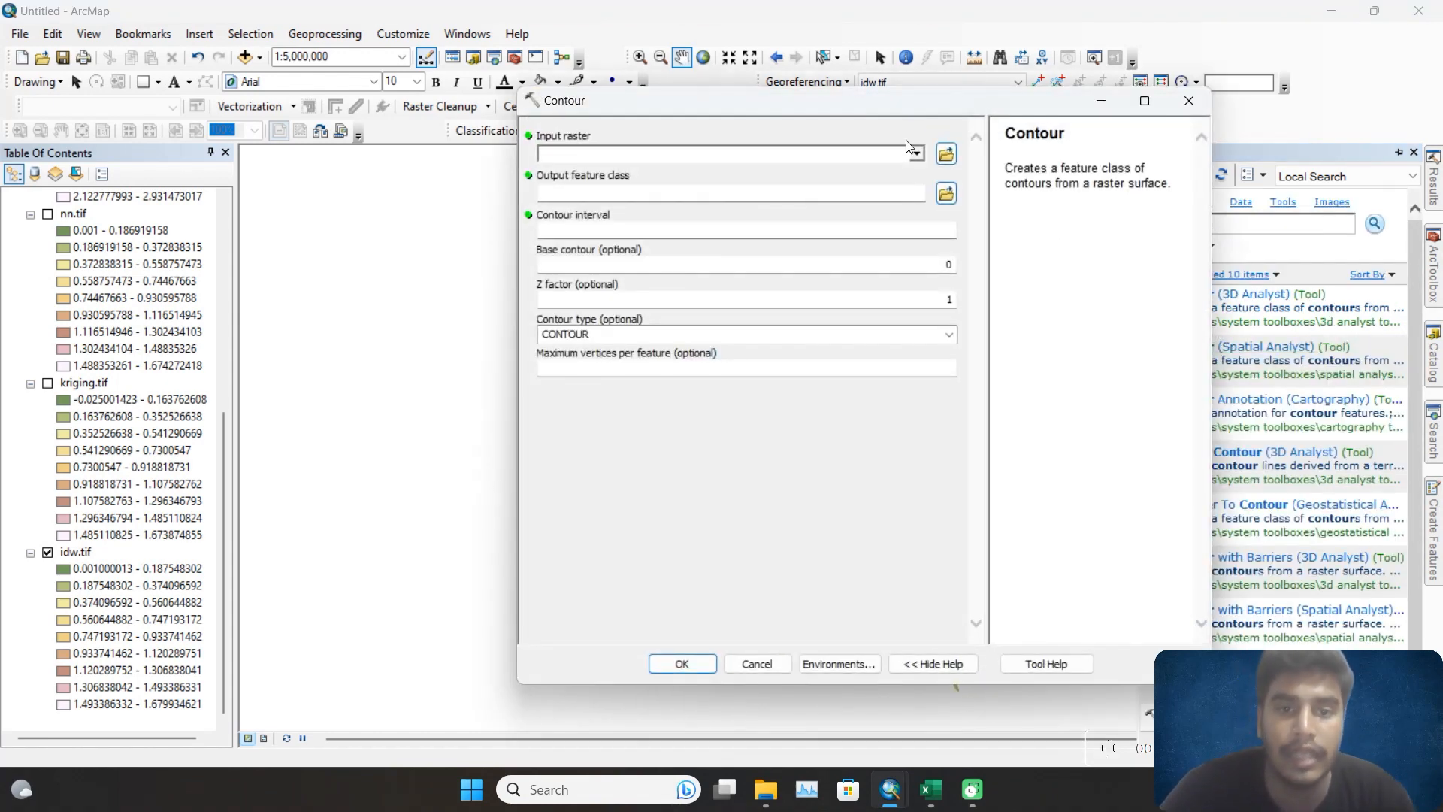
Choose idw.tif as the contour input raster and save the output feature class as contour.shp in the output folder.
{"action": "left_click", "coordinate": [918, 152]}
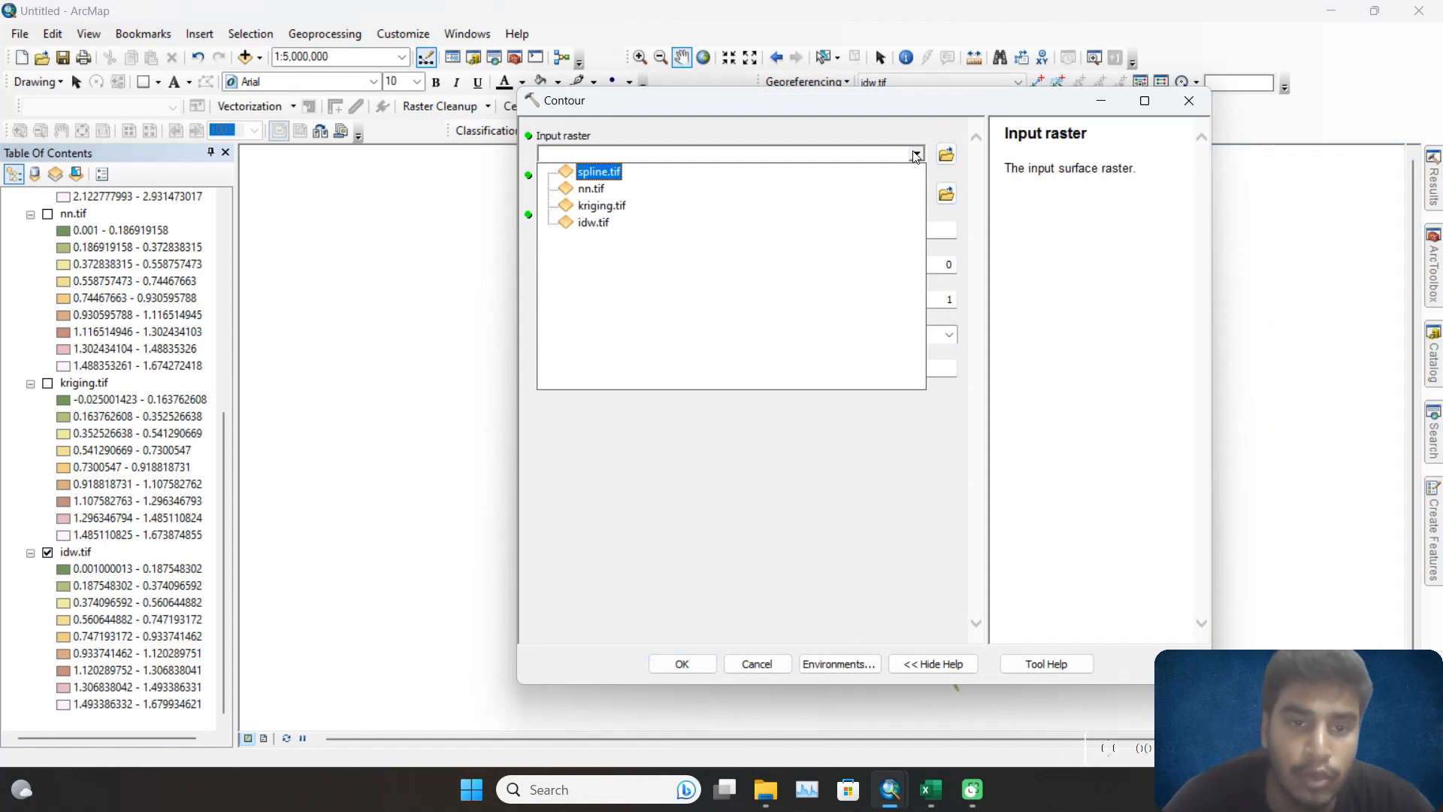
{"action": "left_click", "coordinate": [599, 223]}
{"action": "left_click", "coordinate": [946, 194]}
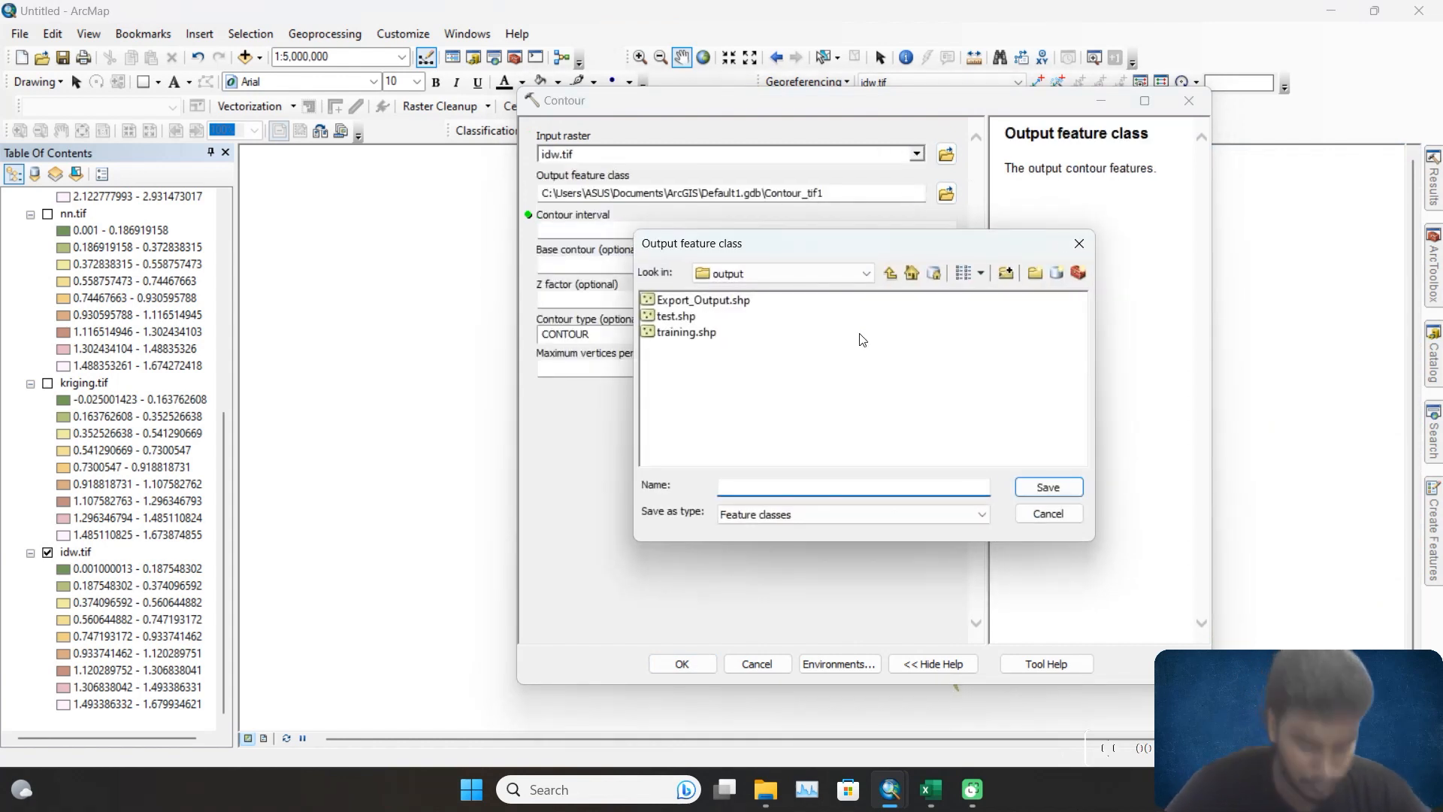
{"action": "type", "text": "contour.tif"}
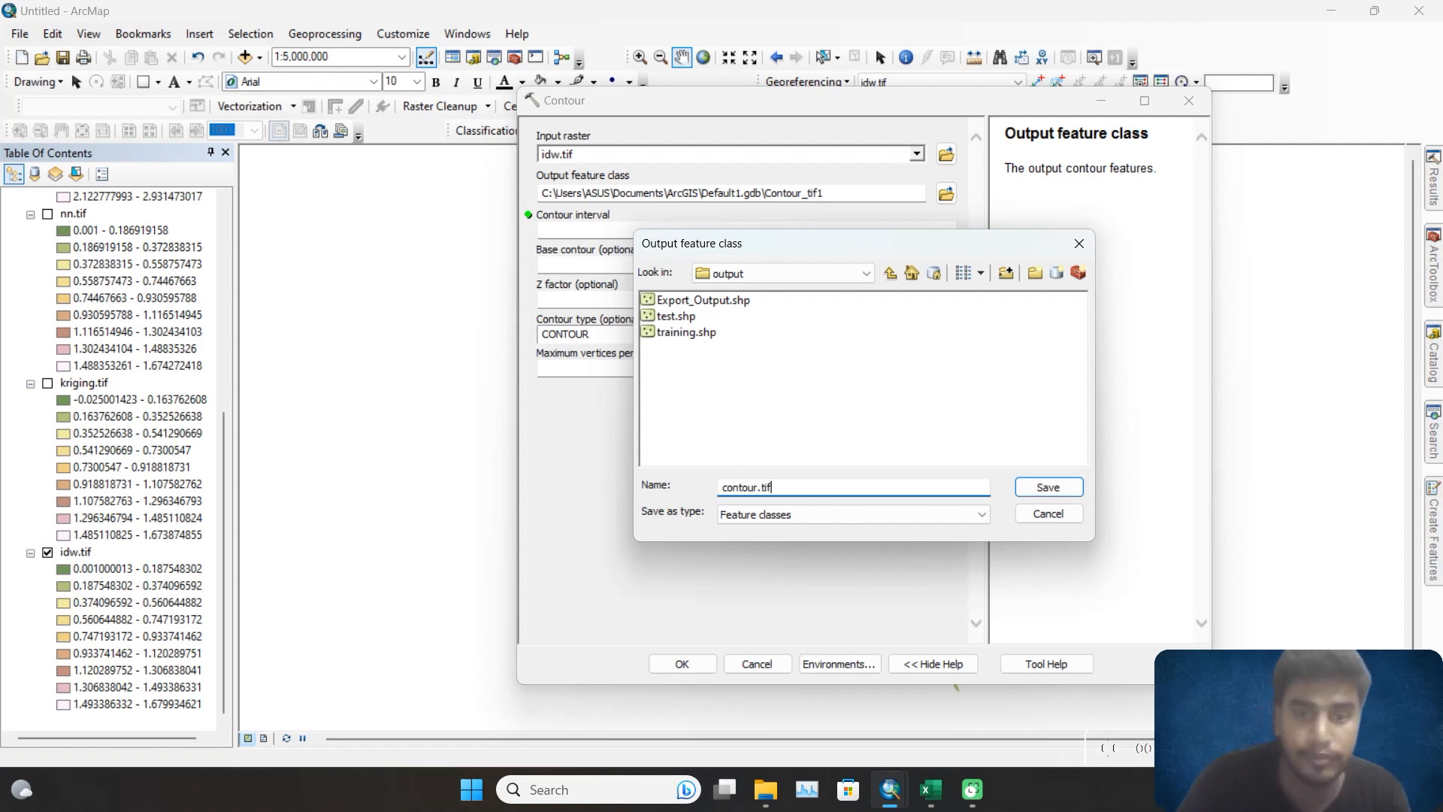
{"action": "left_click", "coordinate": [1061, 488]}
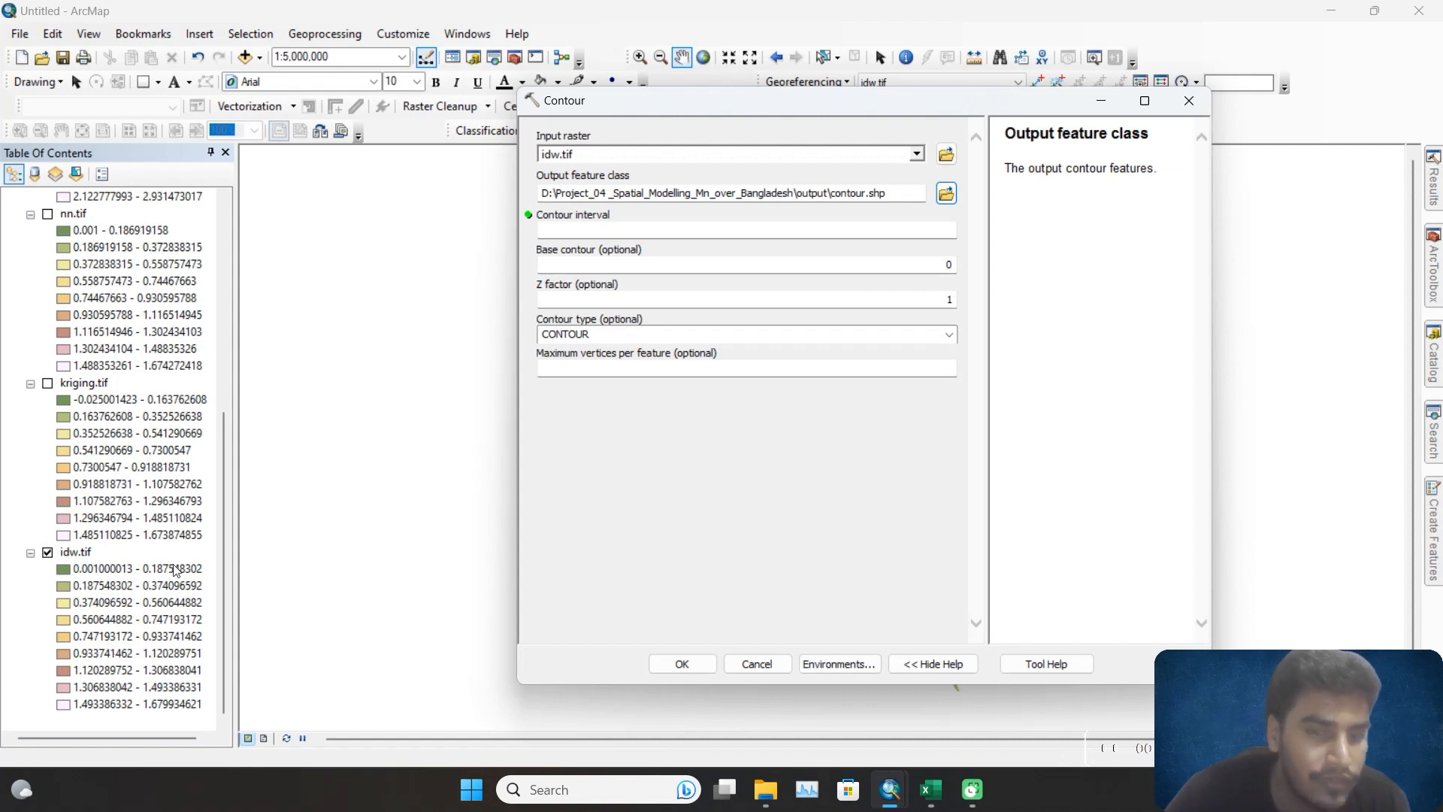
Set the contour interval to 0.2, keep the contour type CONTOUR and run the tool.
{"action": "left_click", "coordinate": [888, 224]}
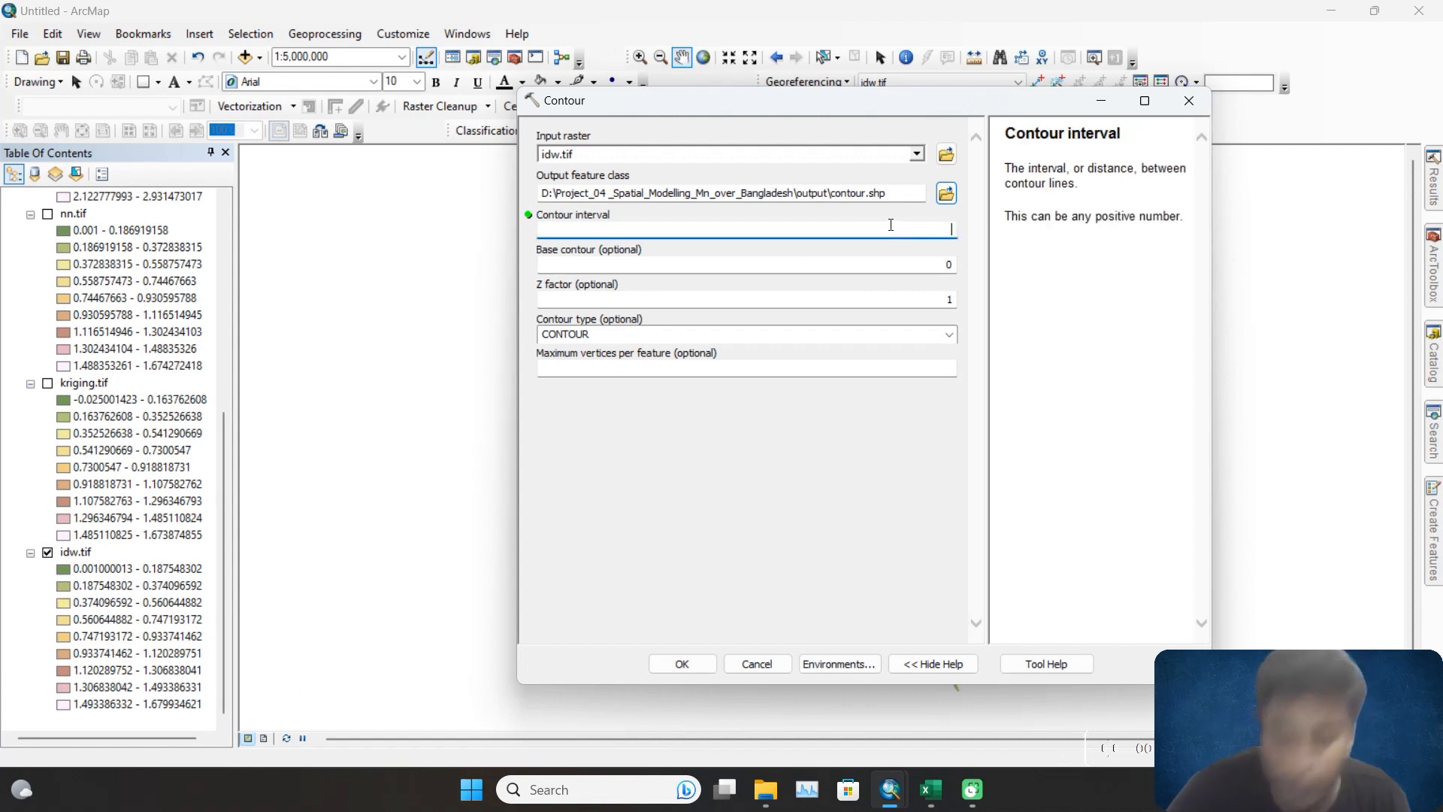
{"action": "type", "text": ".2"}
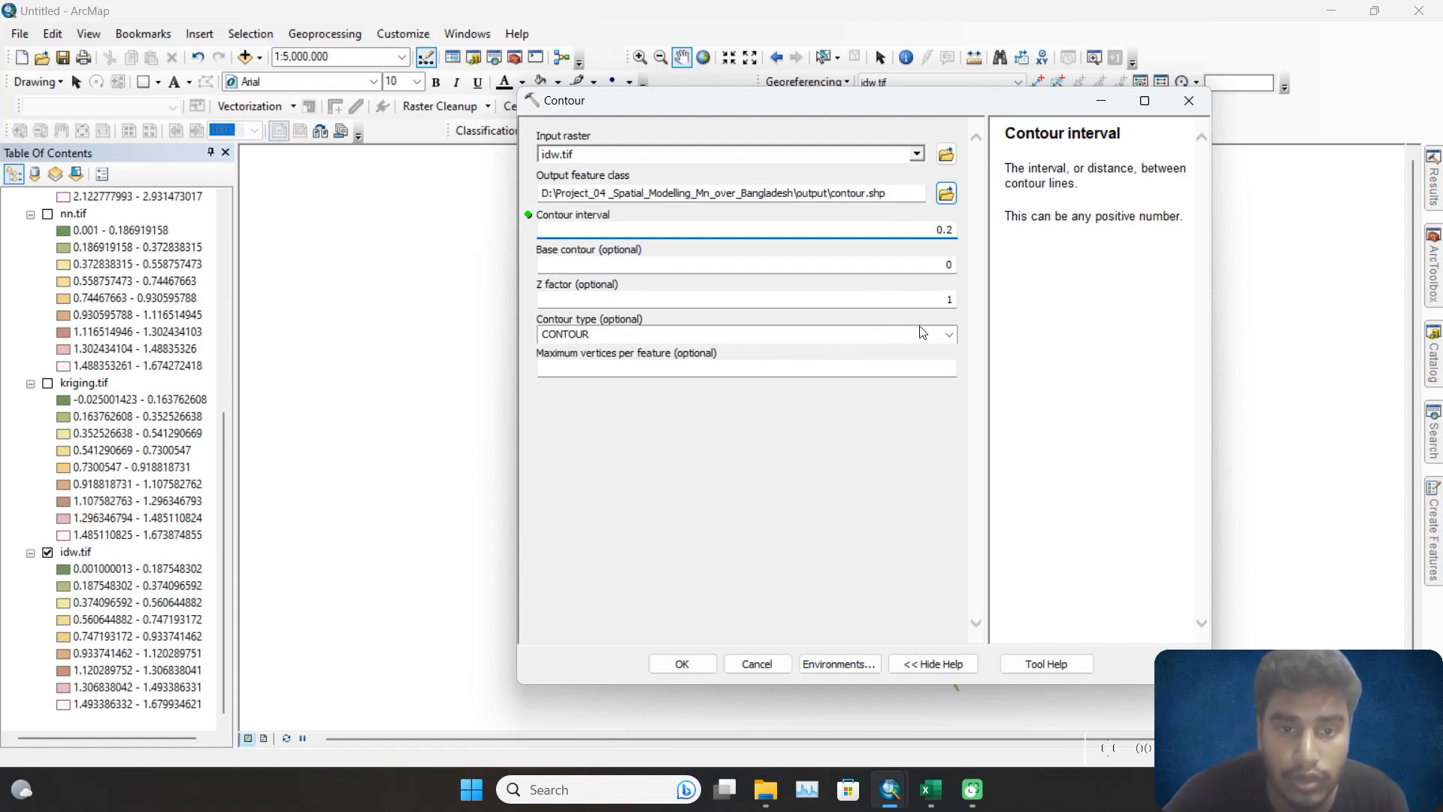
{"action": "left_click", "coordinate": [950, 334]}
{"action": "left_click", "coordinate": [913, 446]}
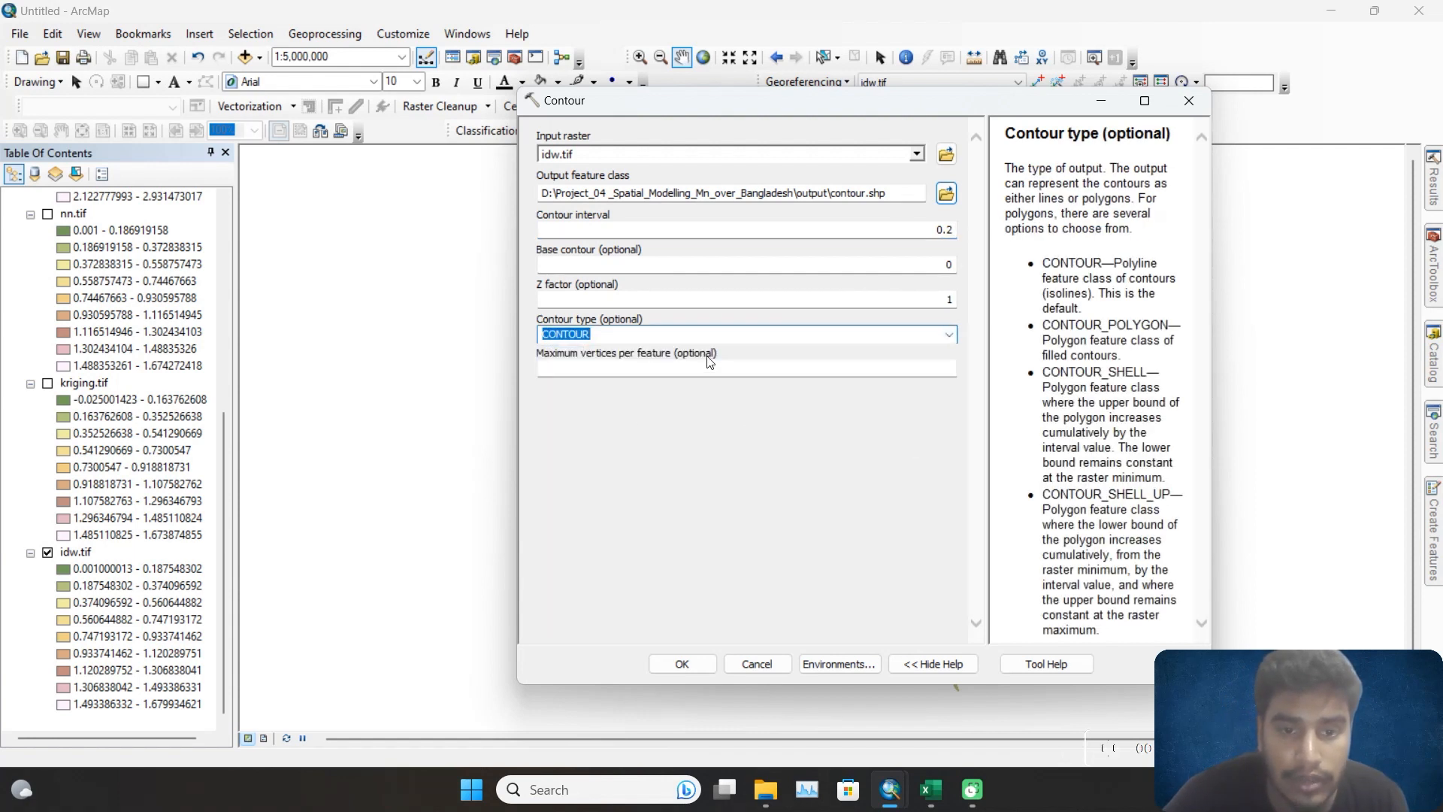
{"action": "left_click", "coordinate": [710, 668]}
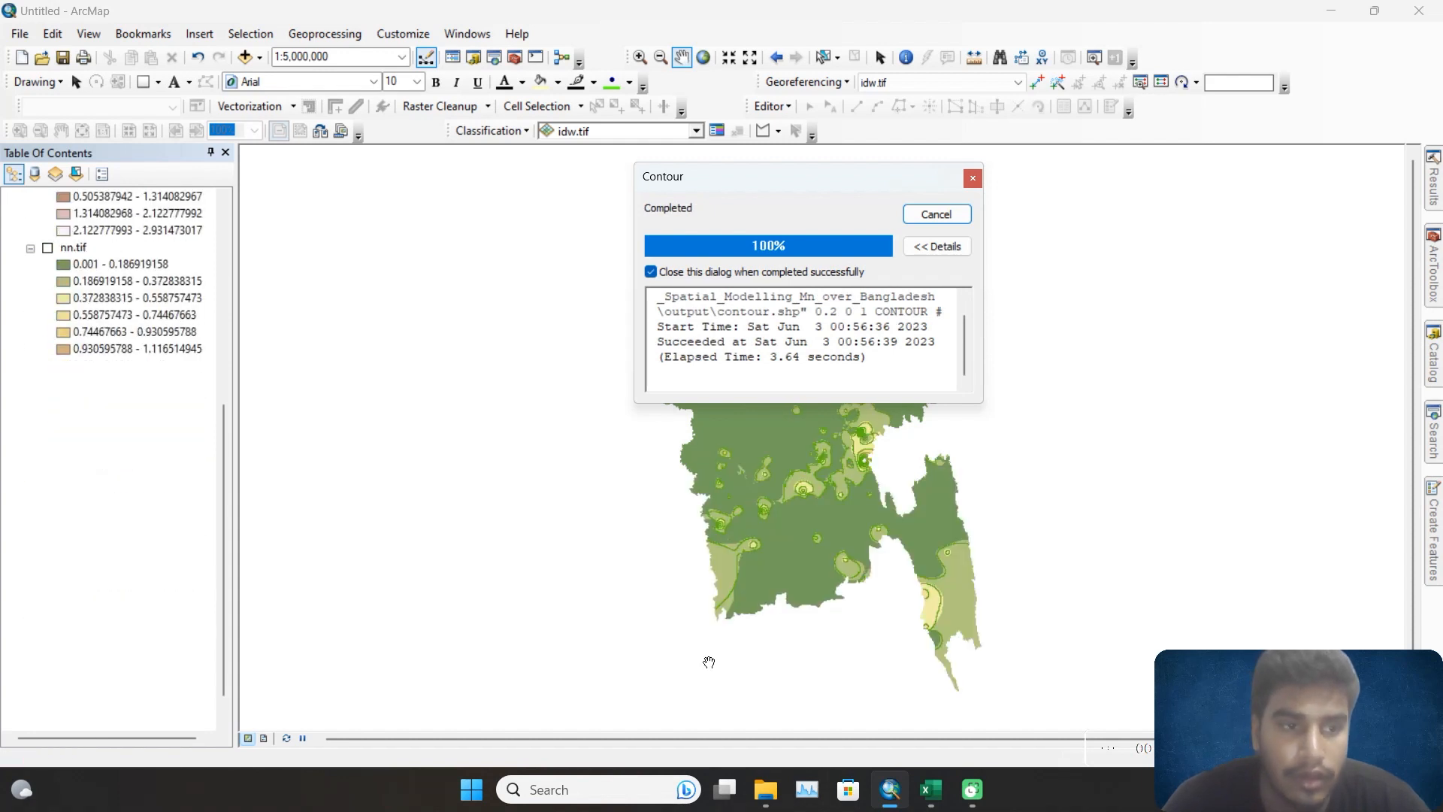
Symbolize the contour layer by unique values of the Contour field, adding all values and turning off the all other values symbol.
{"action": "scroll", "coordinate": [117, 362], "scroll_direction": "up", "scroll_amount": 10}
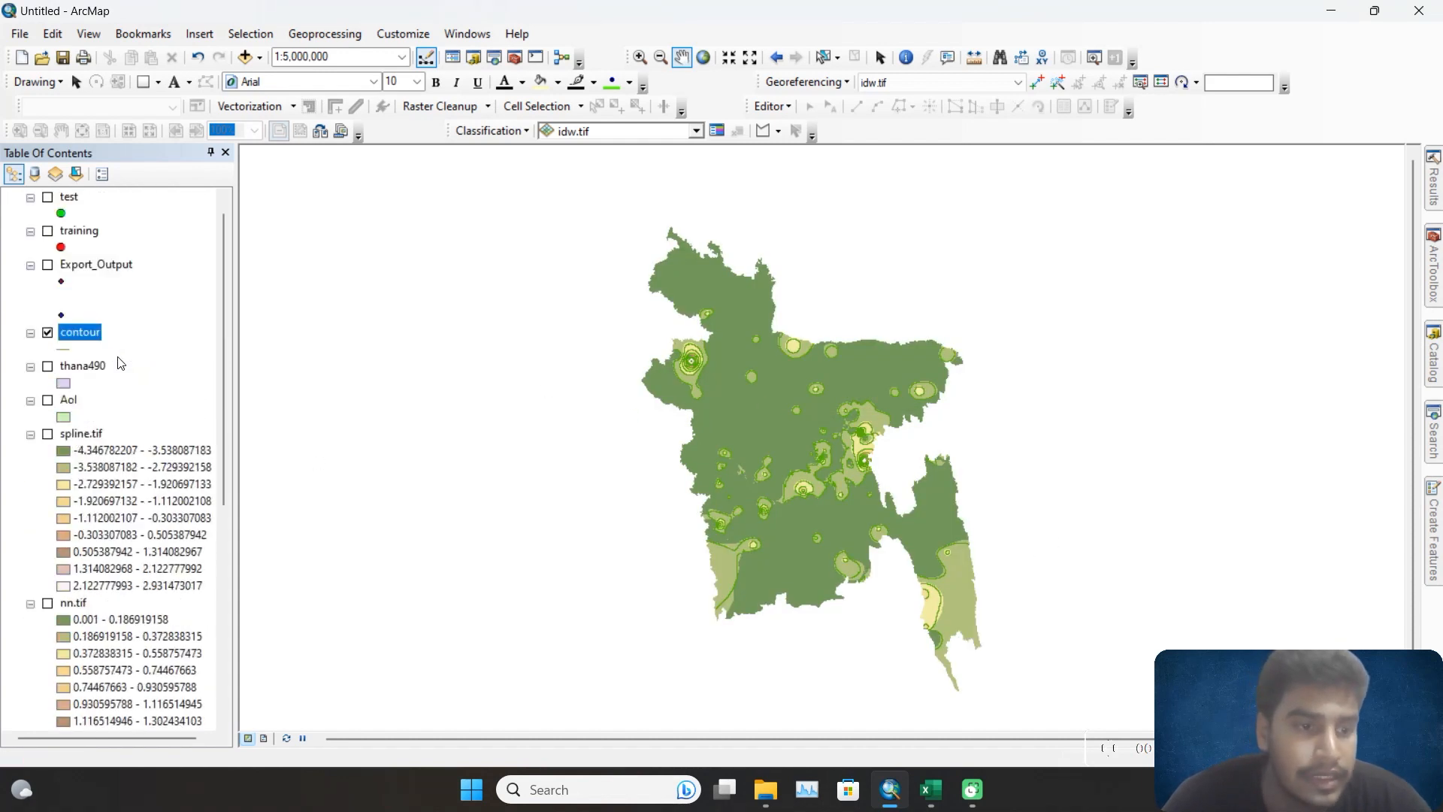
{"action": "scroll", "coordinate": [767, 397], "scroll_direction": "up", "scroll_amount": 1}
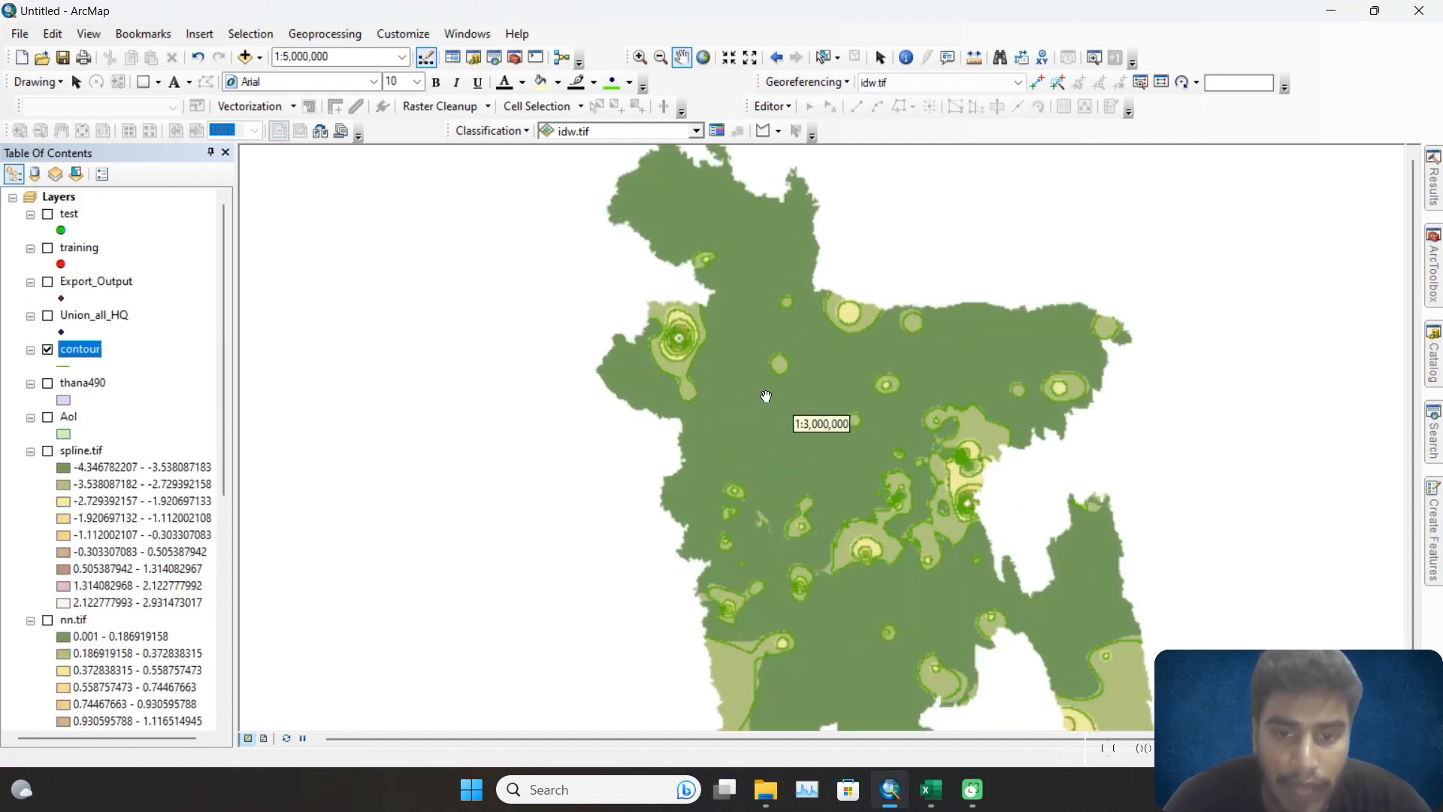
{"action": "right_click", "coordinate": [95, 351]}
{"action": "left_click", "coordinate": [209, 739]}
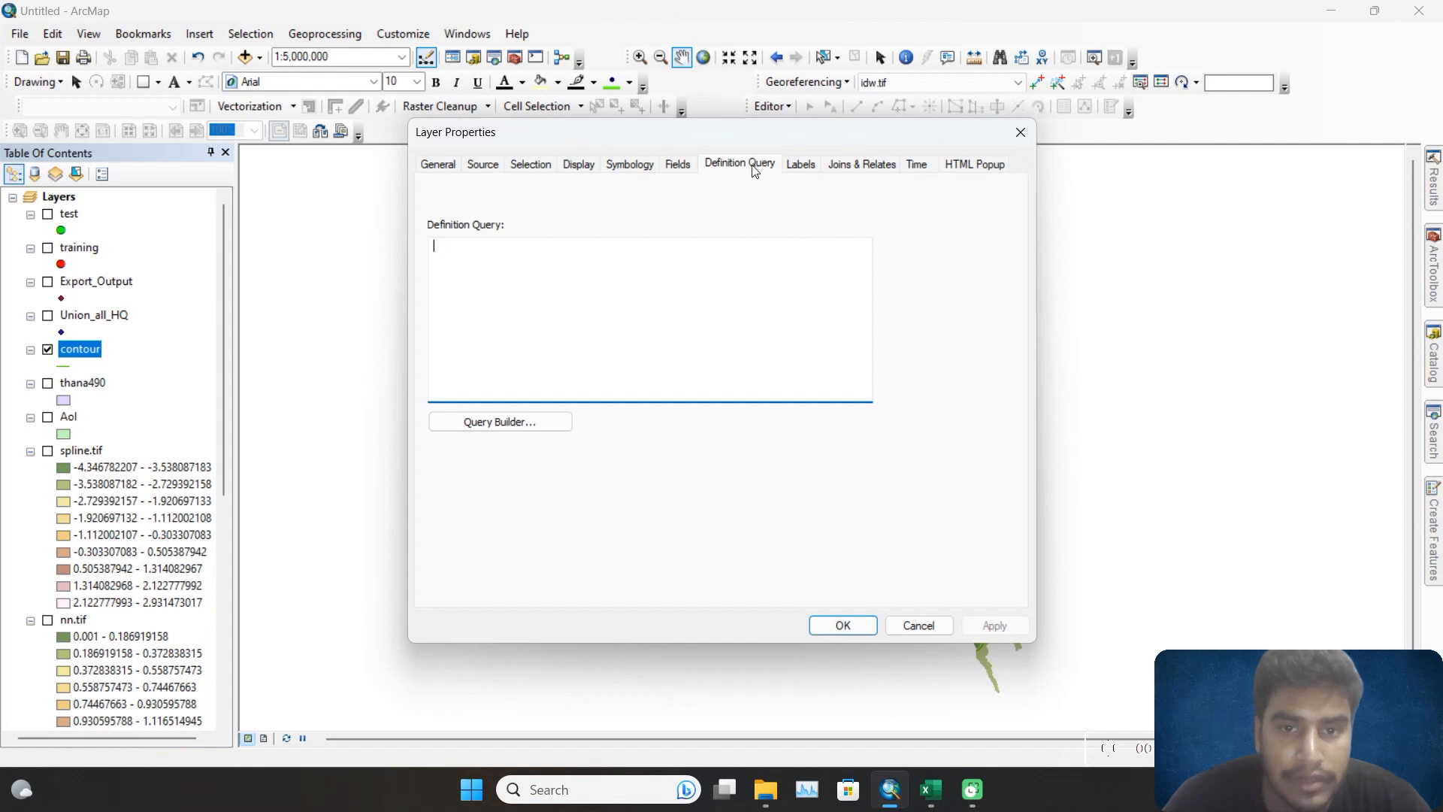
{"action": "left_click", "coordinate": [639, 165]}
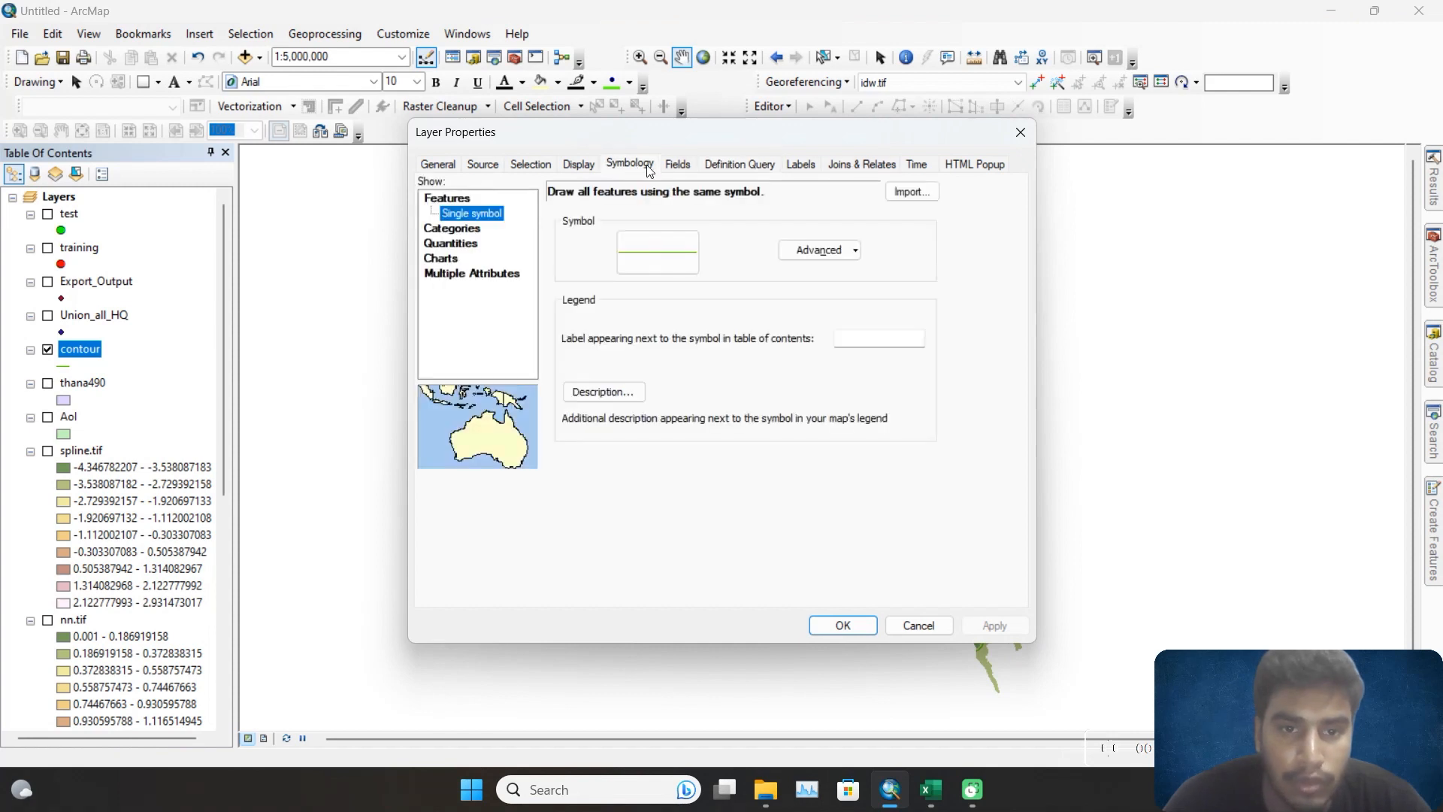
{"action": "left_click", "coordinate": [451, 242]}
{"action": "left_click", "coordinate": [453, 214]}
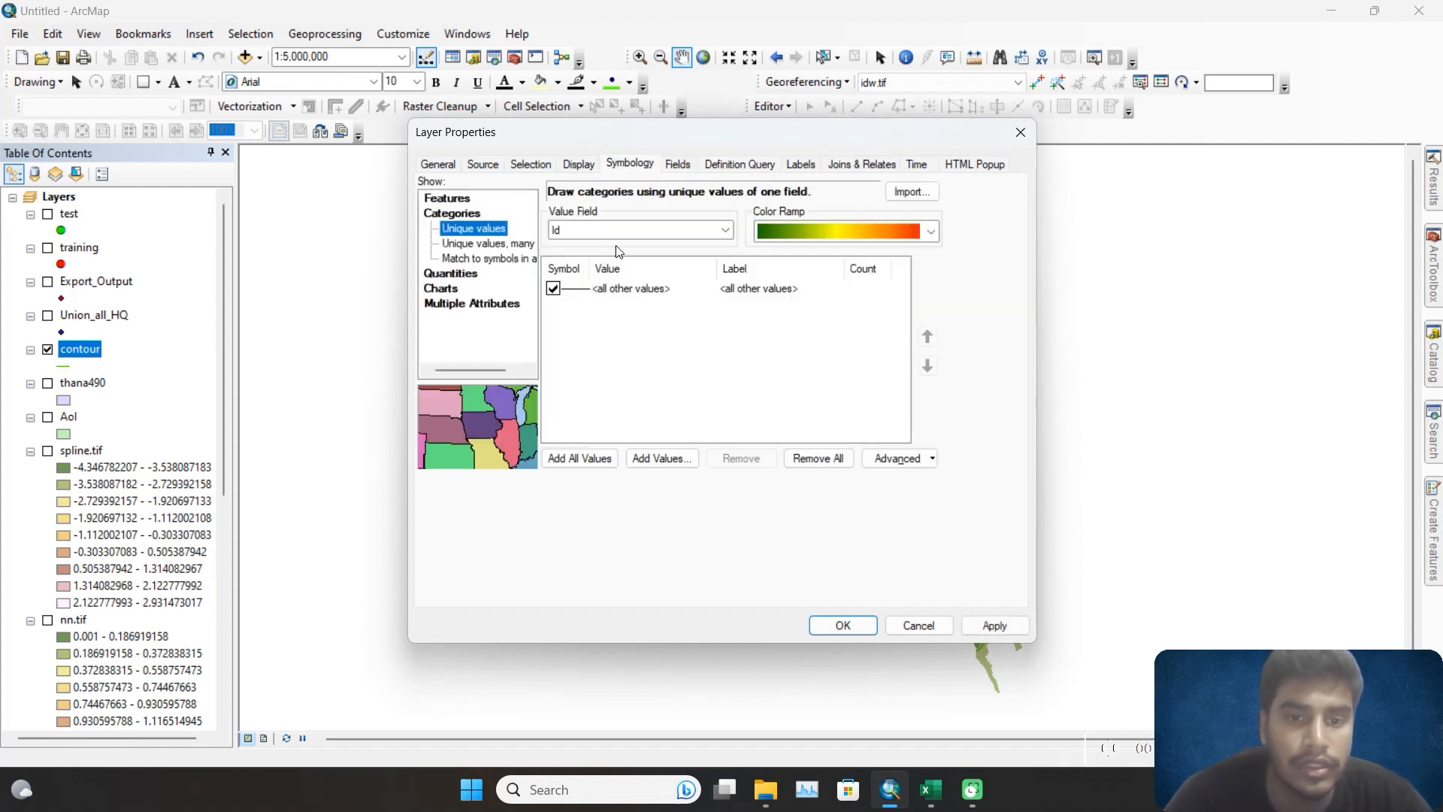
{"action": "left_click", "coordinate": [712, 230]}
{"action": "left_click", "coordinate": [579, 257]}
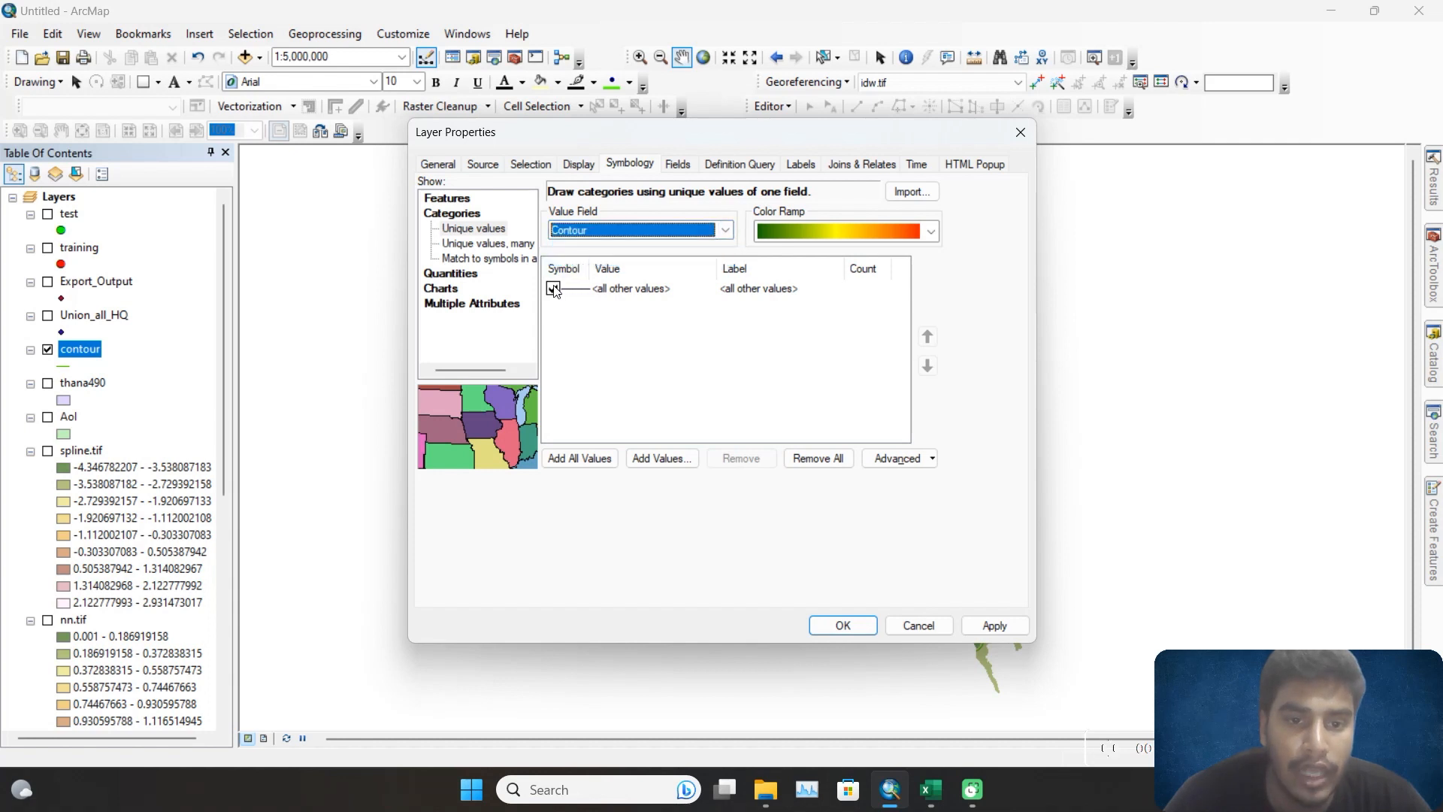
{"action": "left_click", "coordinate": [554, 290]}
{"action": "left_click", "coordinate": [578, 459]}
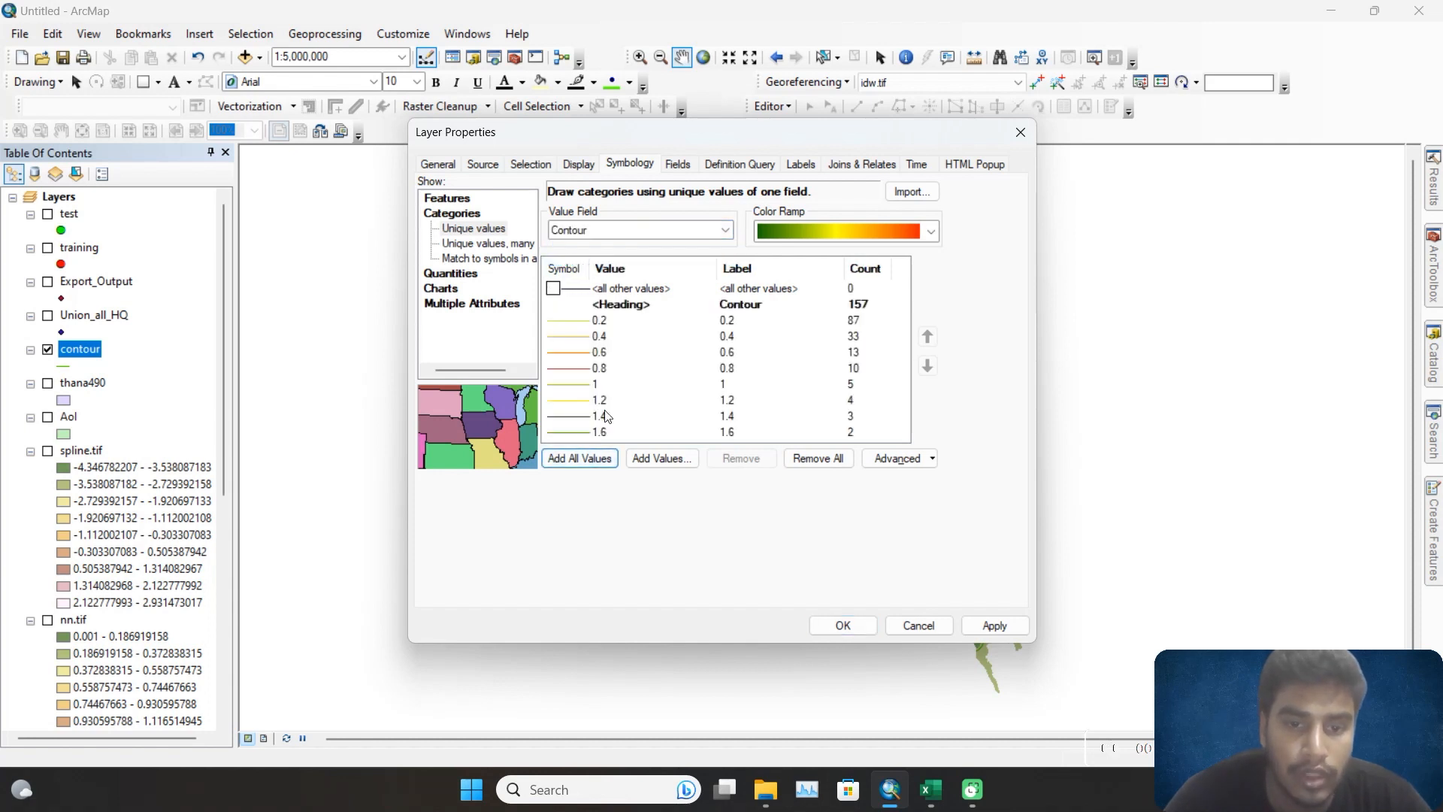
{"action": "left_click", "coordinate": [857, 628]}
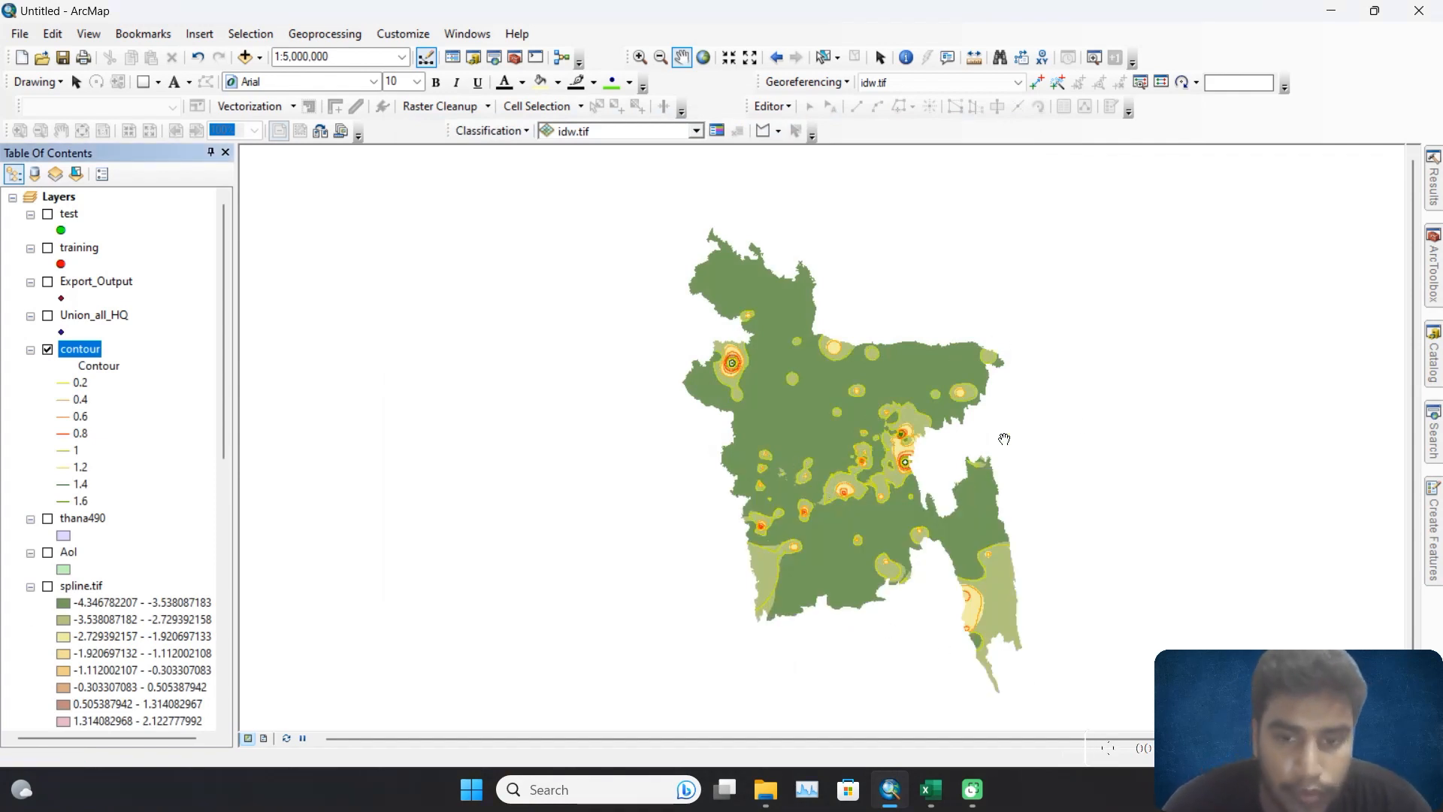
{"action": "left_click_drag", "start_coordinate": [970, 432], "coordinate": [934, 426]}
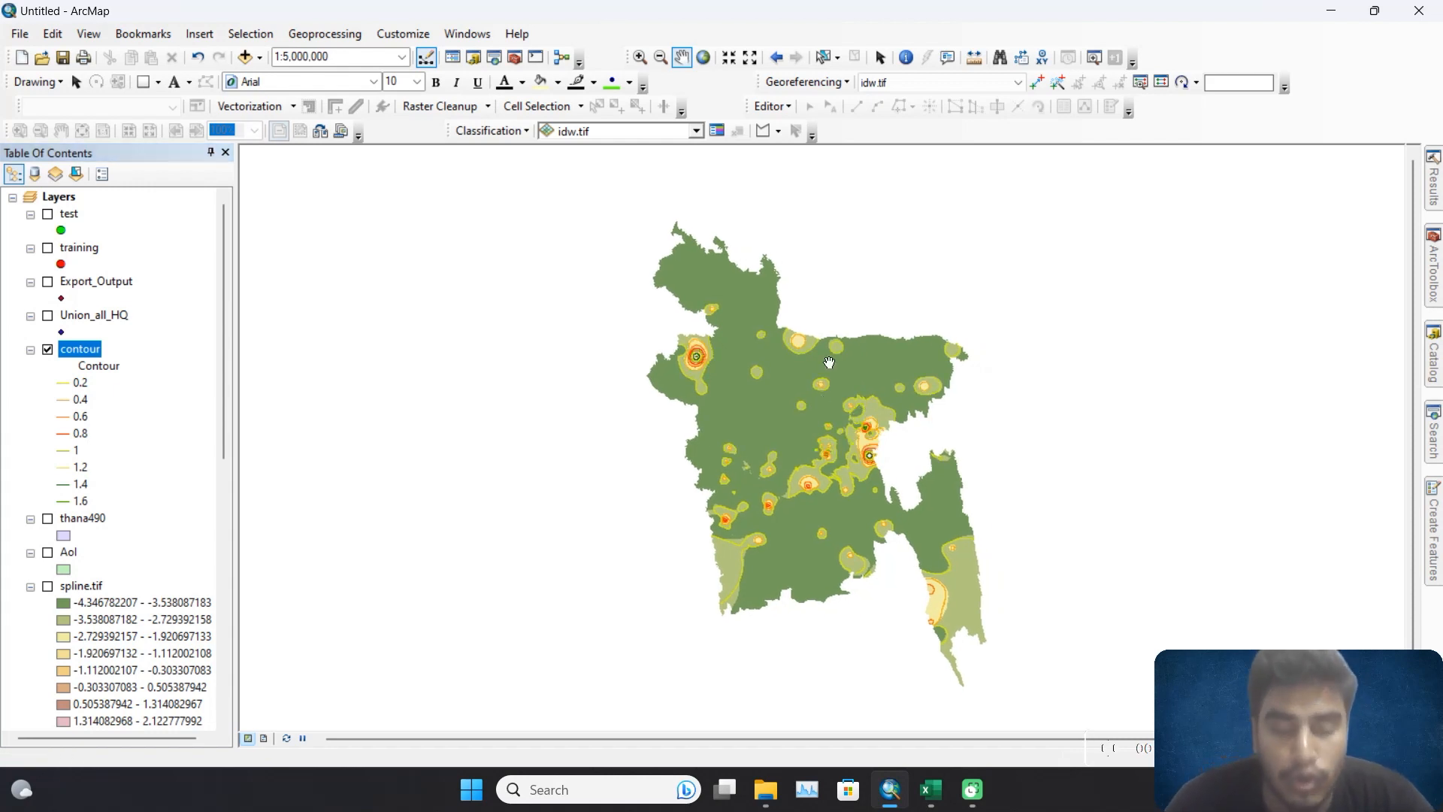
{"action": "scroll", "coordinate": [113, 530], "scroll_direction": "down", "scroll_amount": 10}
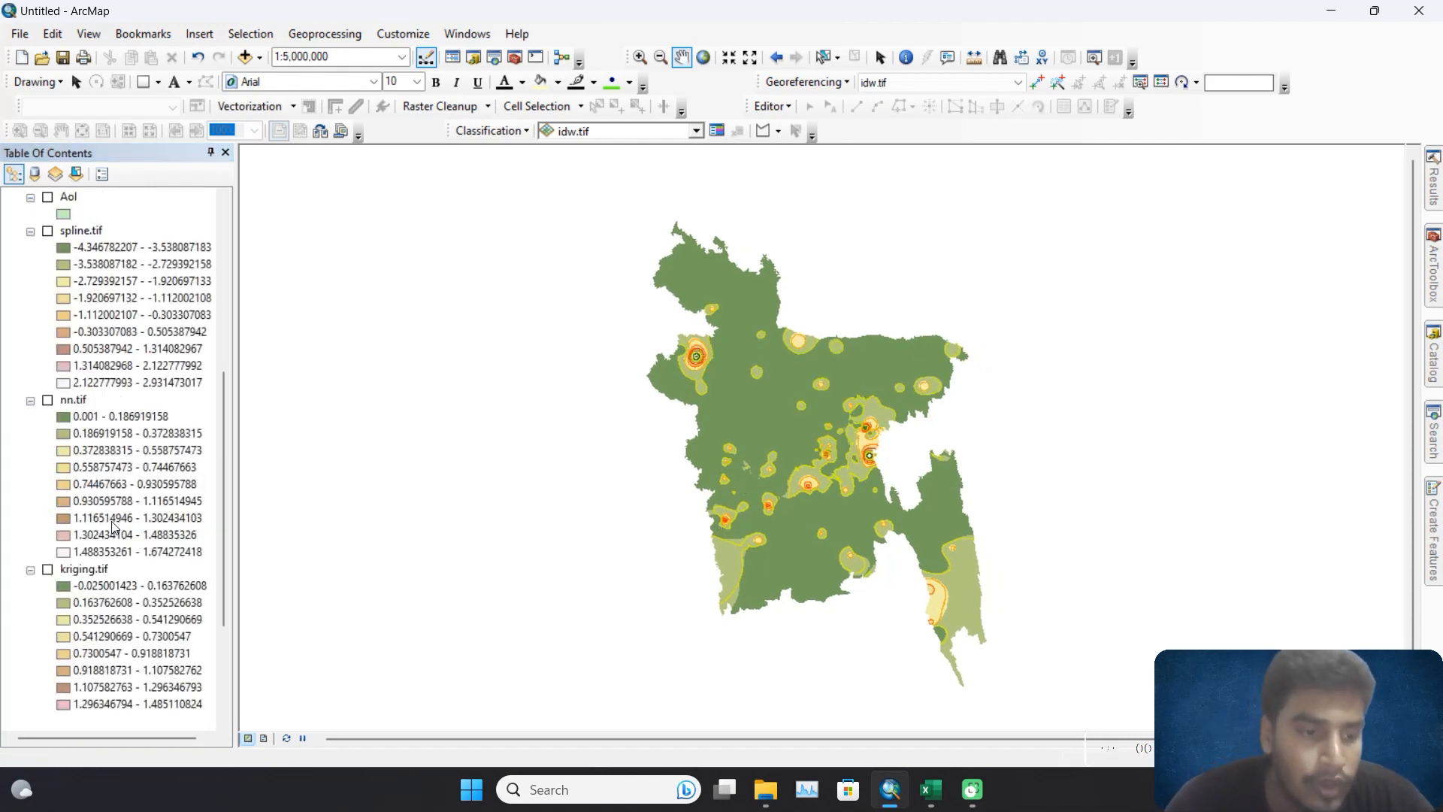
{"action": "scroll", "coordinate": [113, 530], "scroll_direction": "up", "scroll_amount": 10}
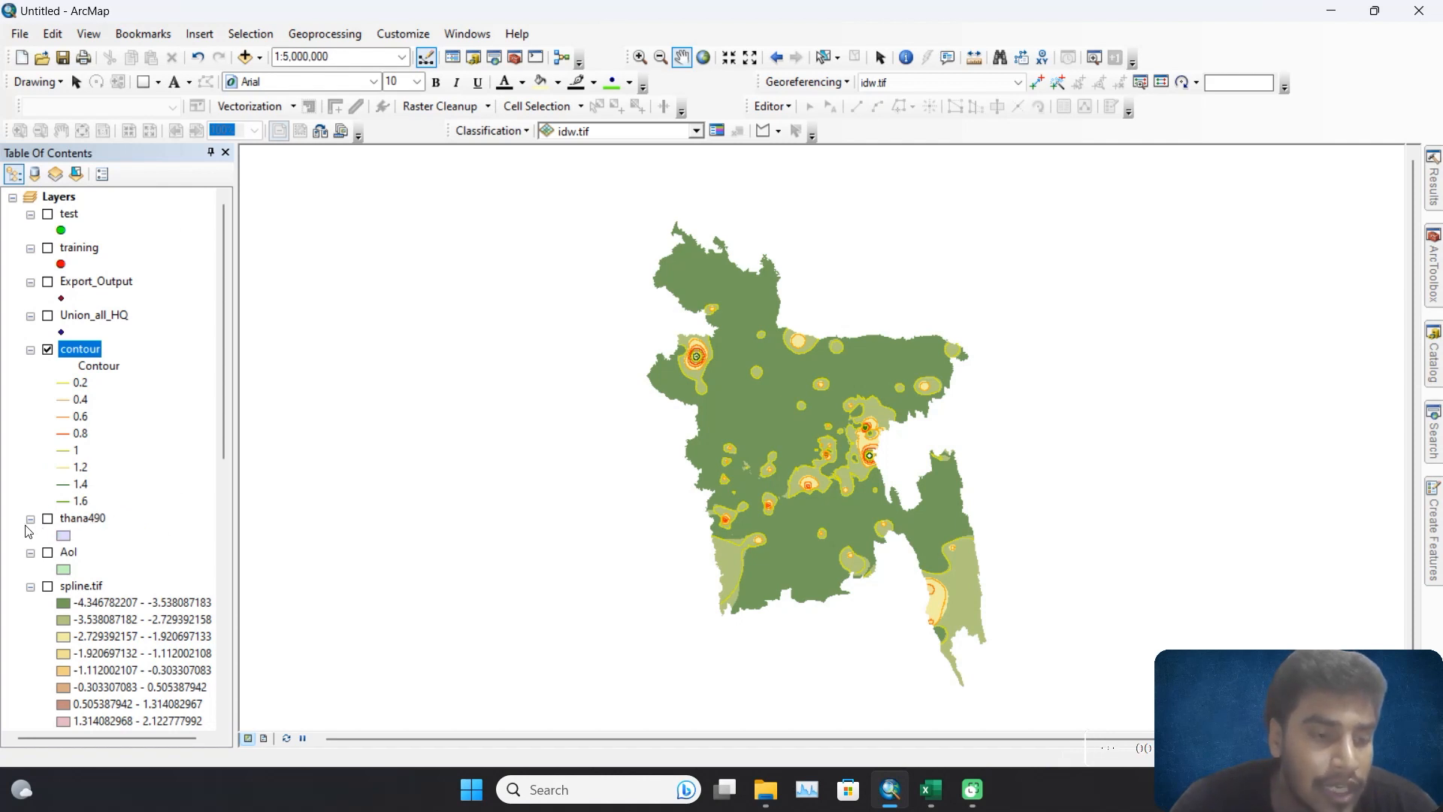
Dissolve the thana490 layer by the DISTNAME field, saving the result as dist.shp in the output folder.
{"action": "left_click", "coordinate": [331, 36]}
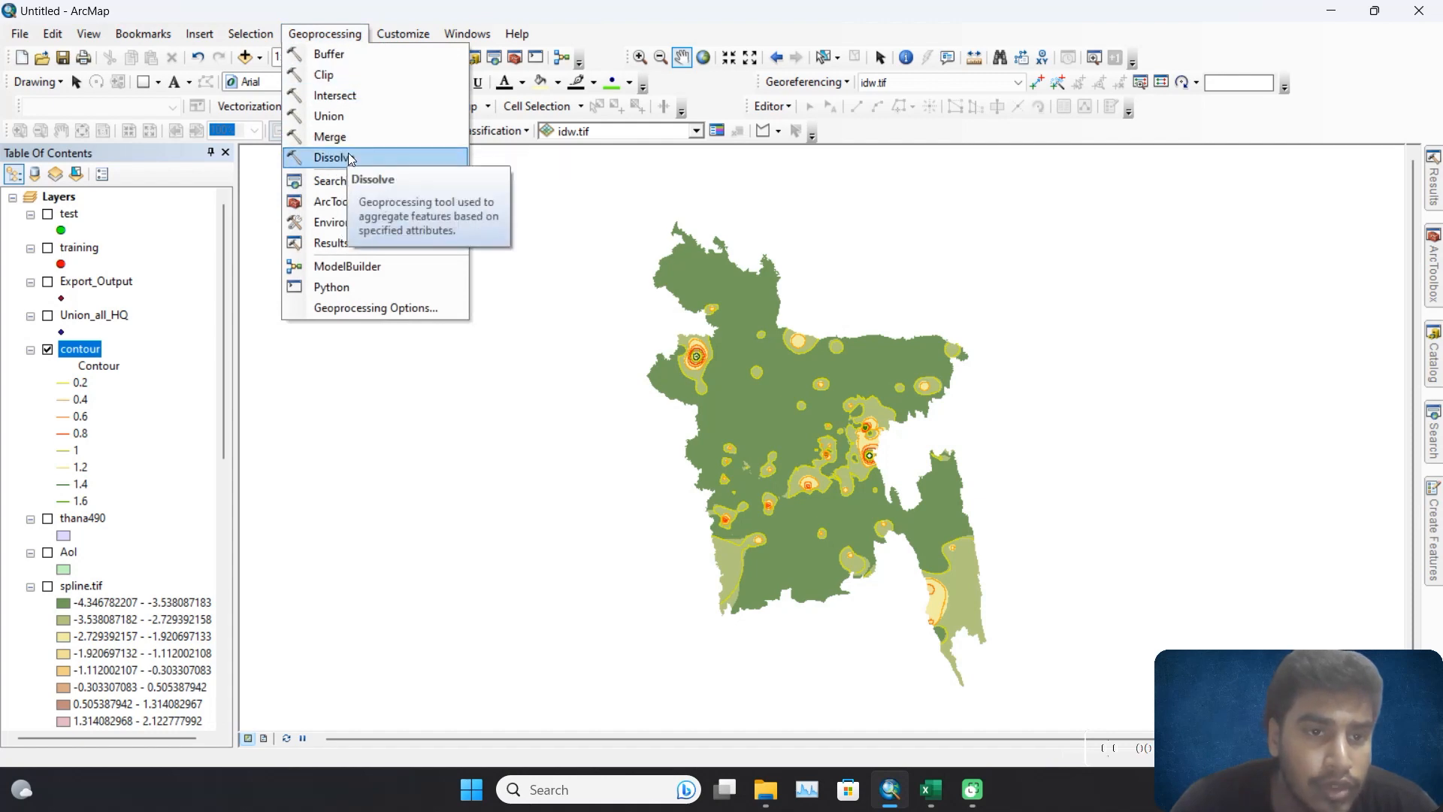
{"action": "left_click", "coordinate": [349, 159]}
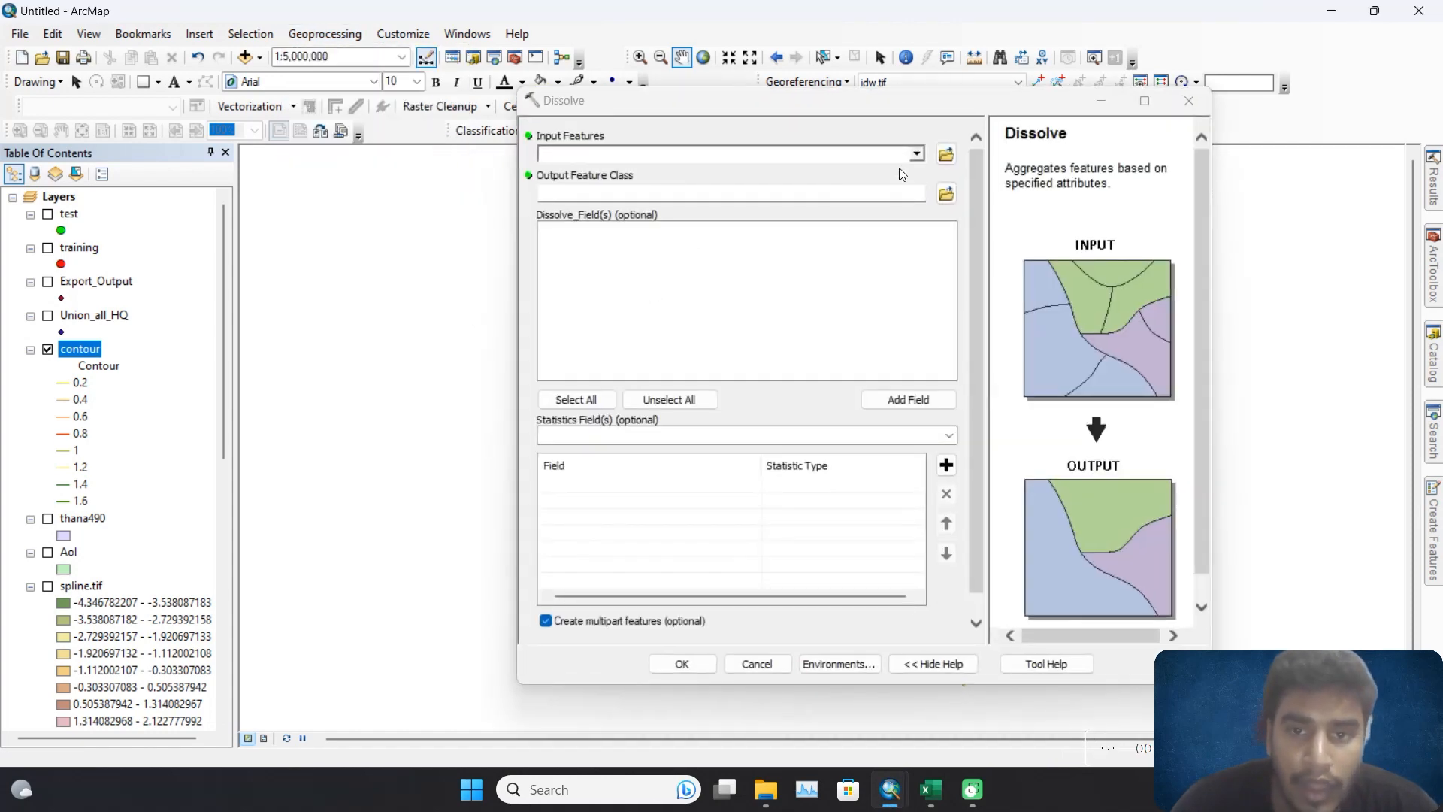
{"action": "left_click", "coordinate": [919, 155]}
{"action": "left_click", "coordinate": [635, 244]}
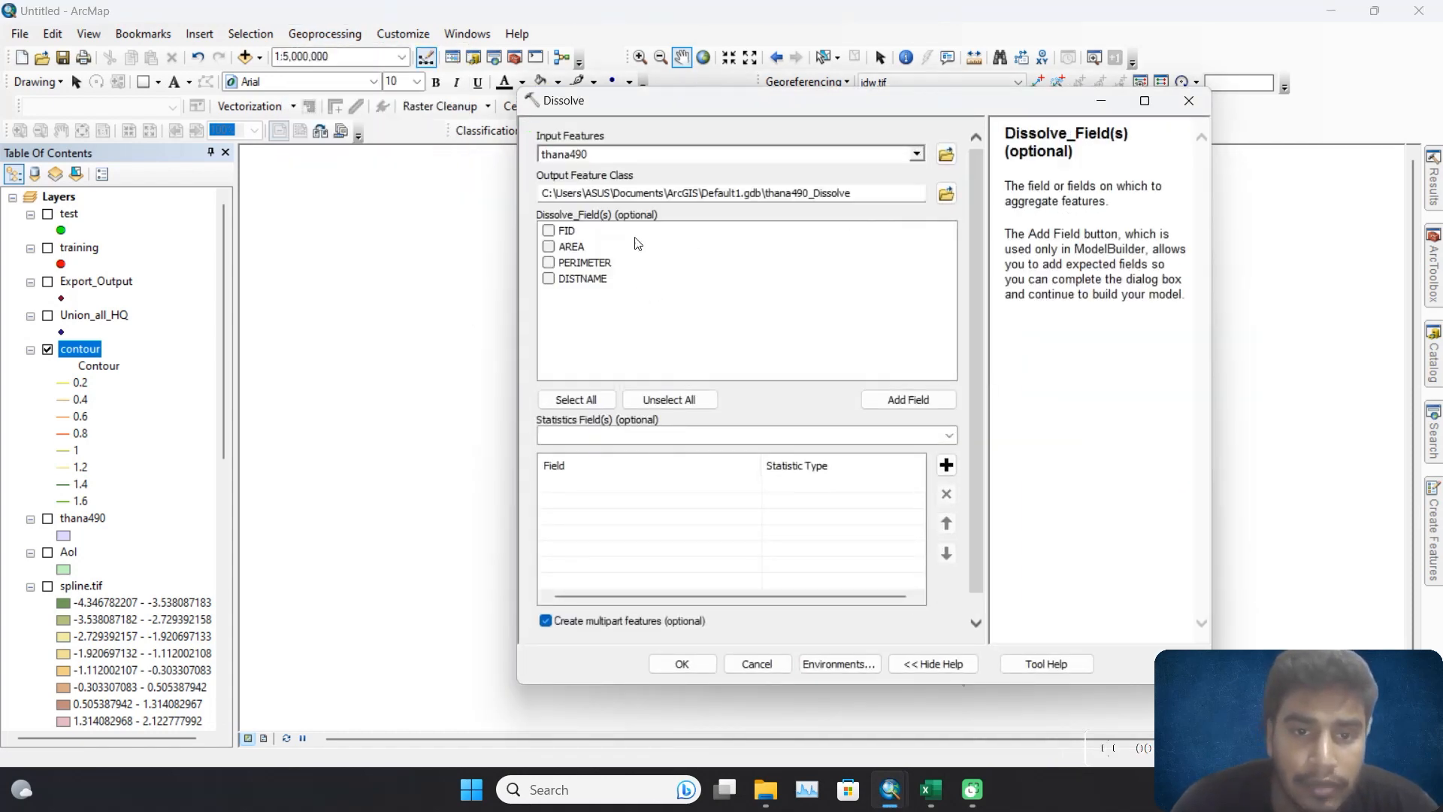
{"action": "left_click", "coordinate": [947, 194]}
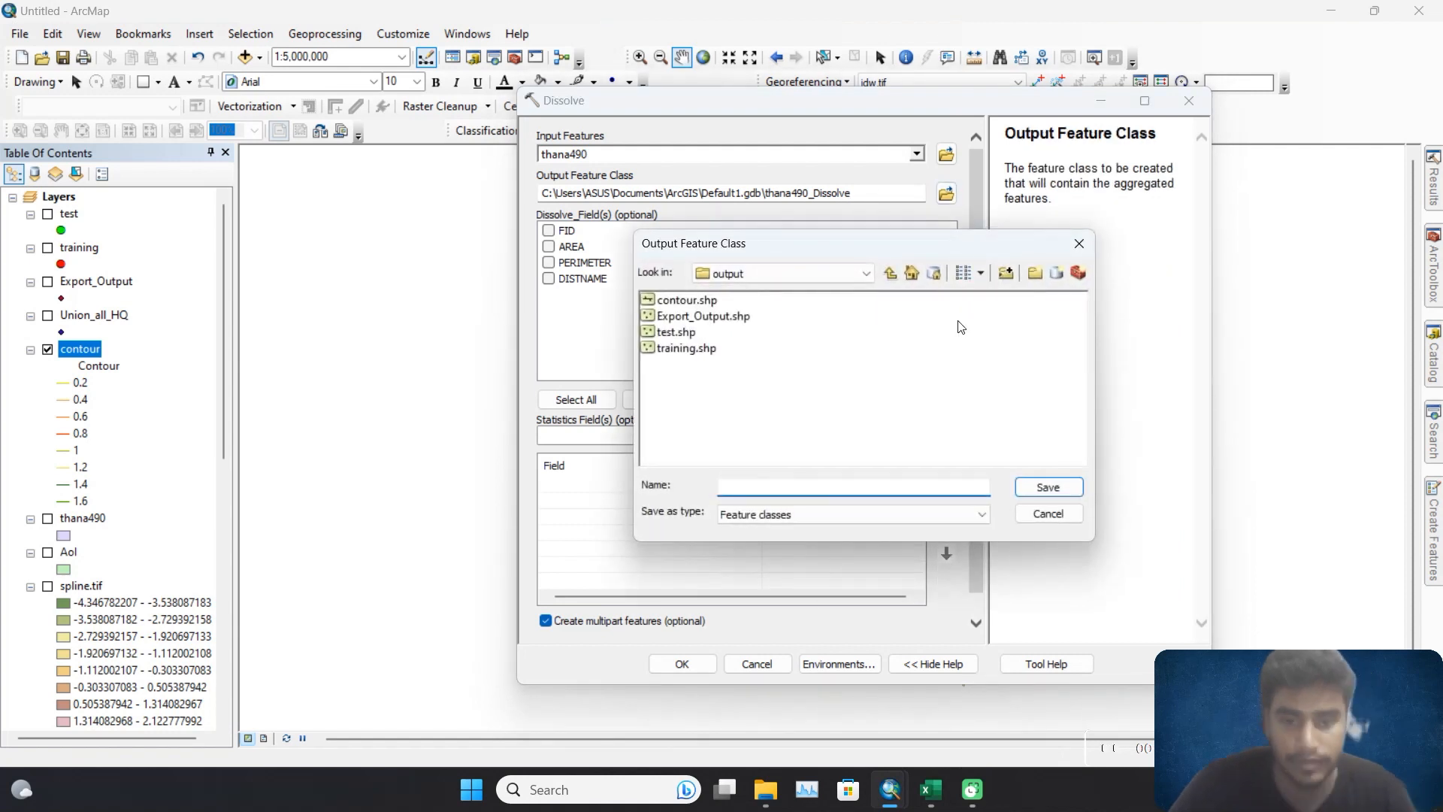
{"action": "type", "text": "dis"}
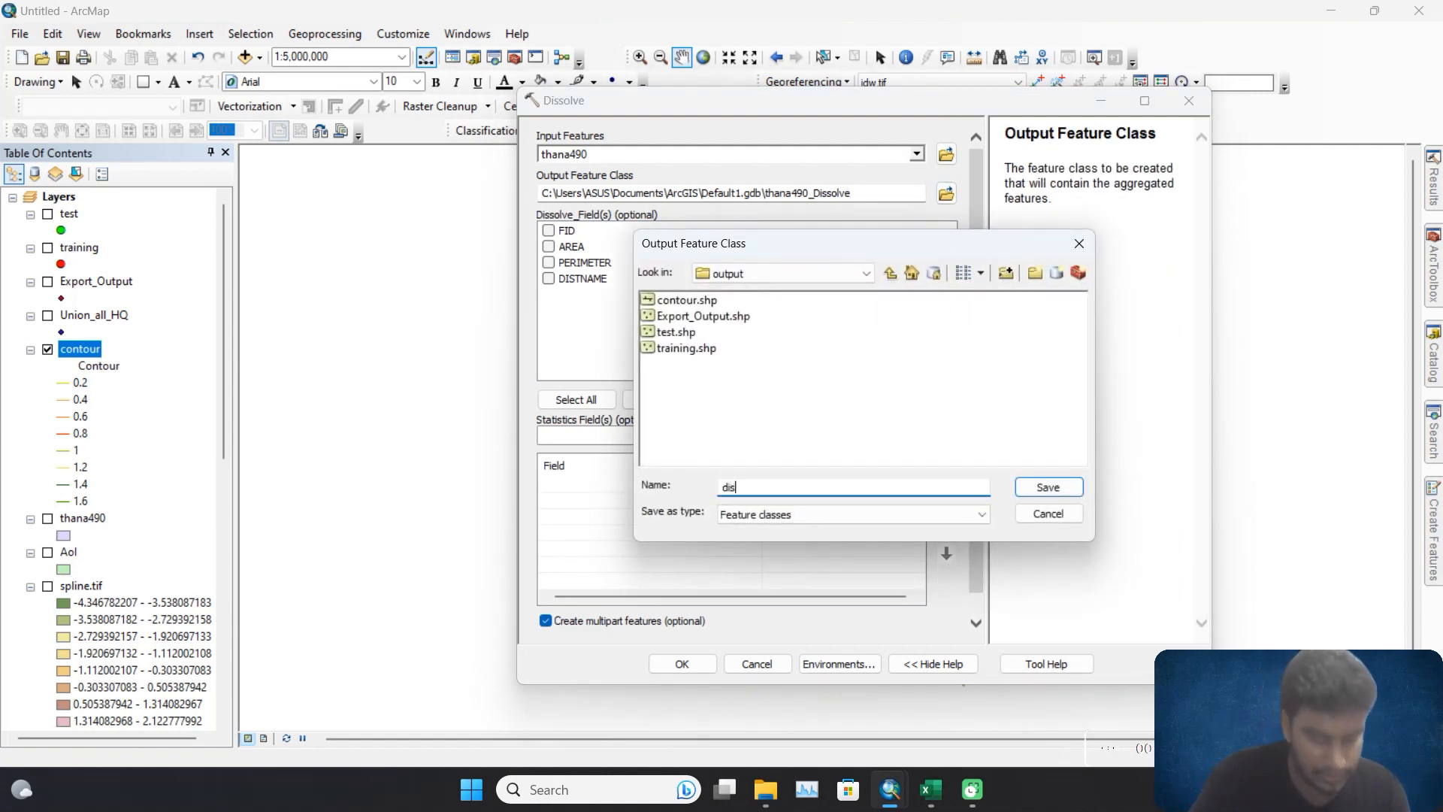
{"action": "type", "text": "t"}
{"action": "left_click", "coordinate": [1076, 488]}
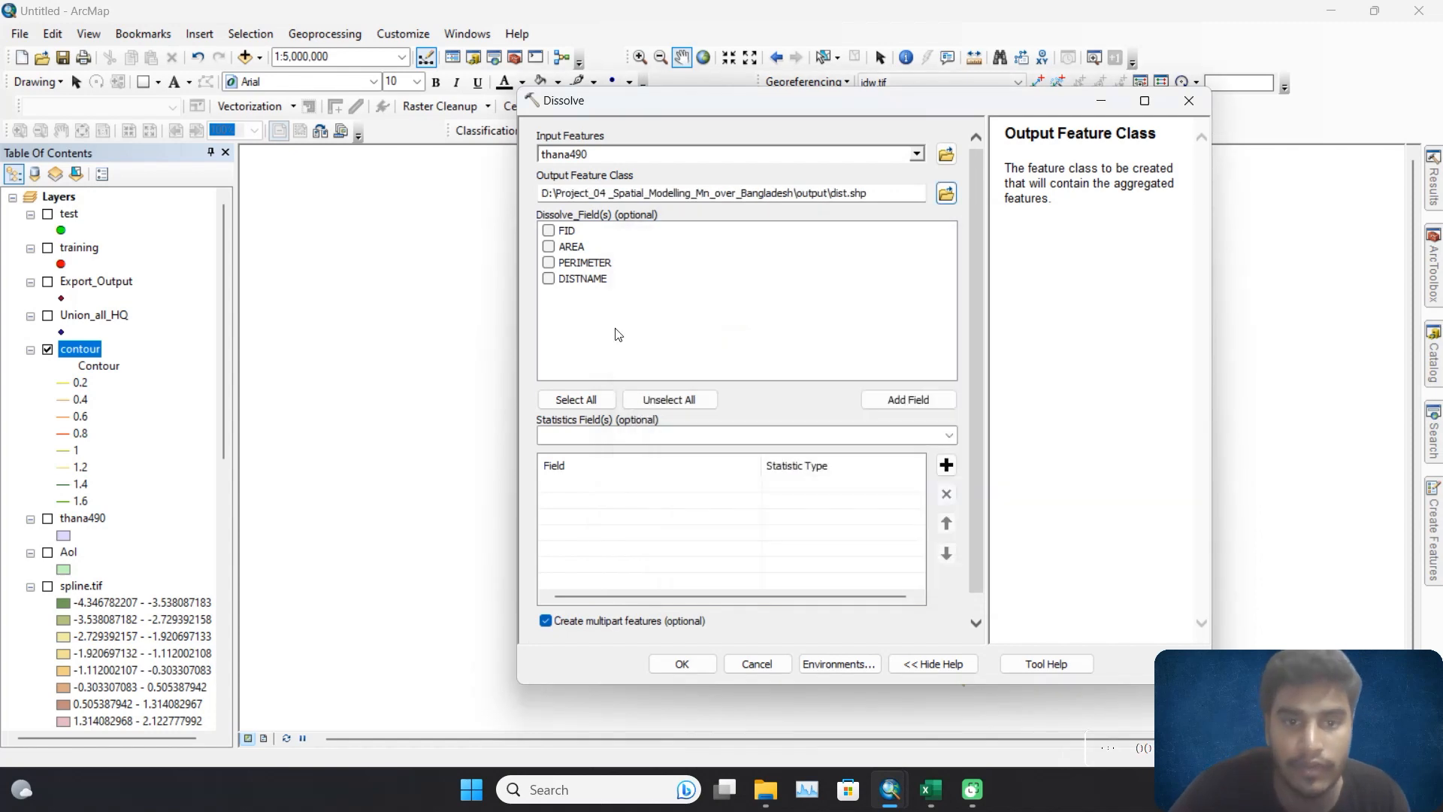
{"action": "left_click", "coordinate": [549, 279]}
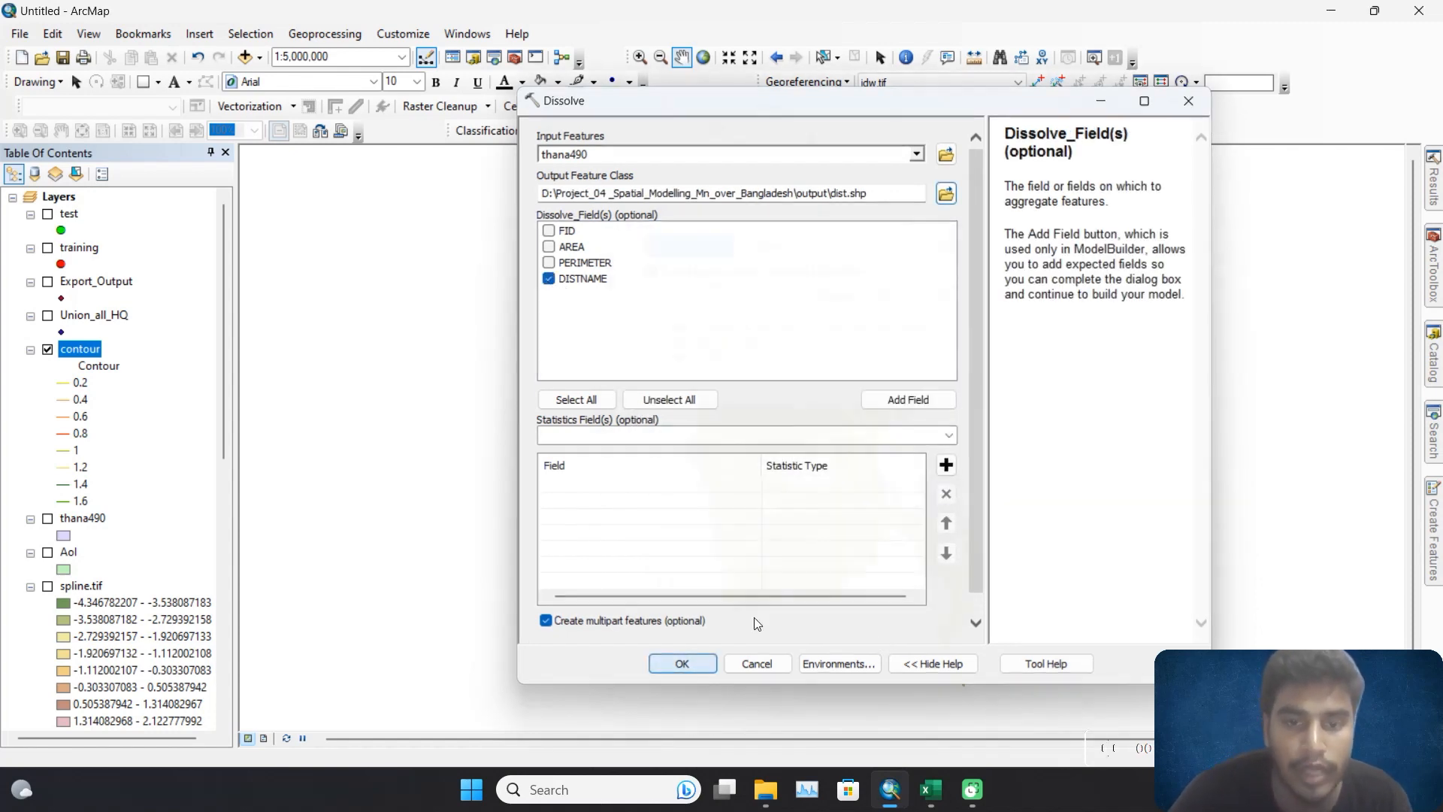
{"action": "key", "text": "Return"}
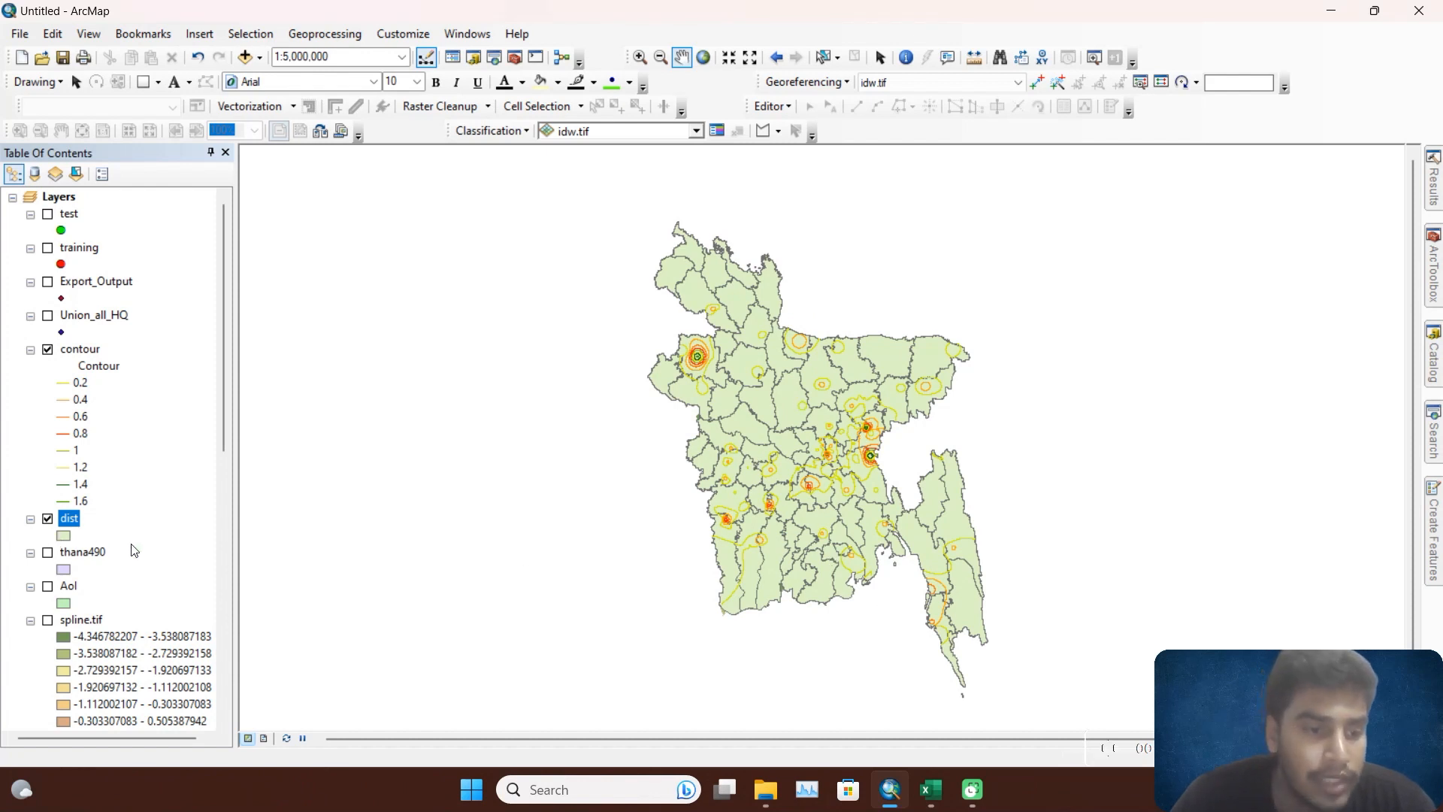
Turn off the contour layer and search the tools for "zonal density".
{"action": "left_click", "coordinate": [47, 350]}
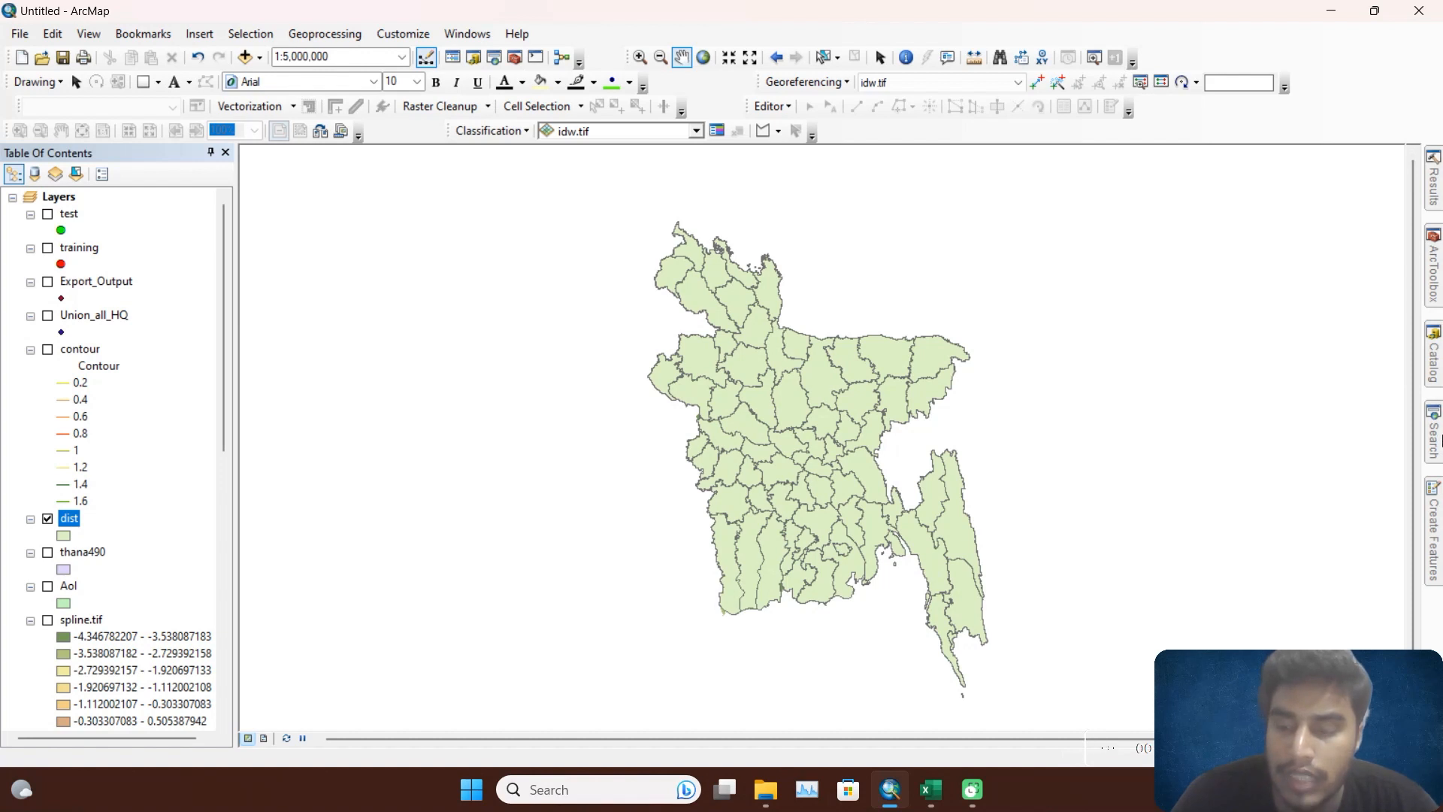
{"action": "left_click", "coordinate": [1434, 436]}
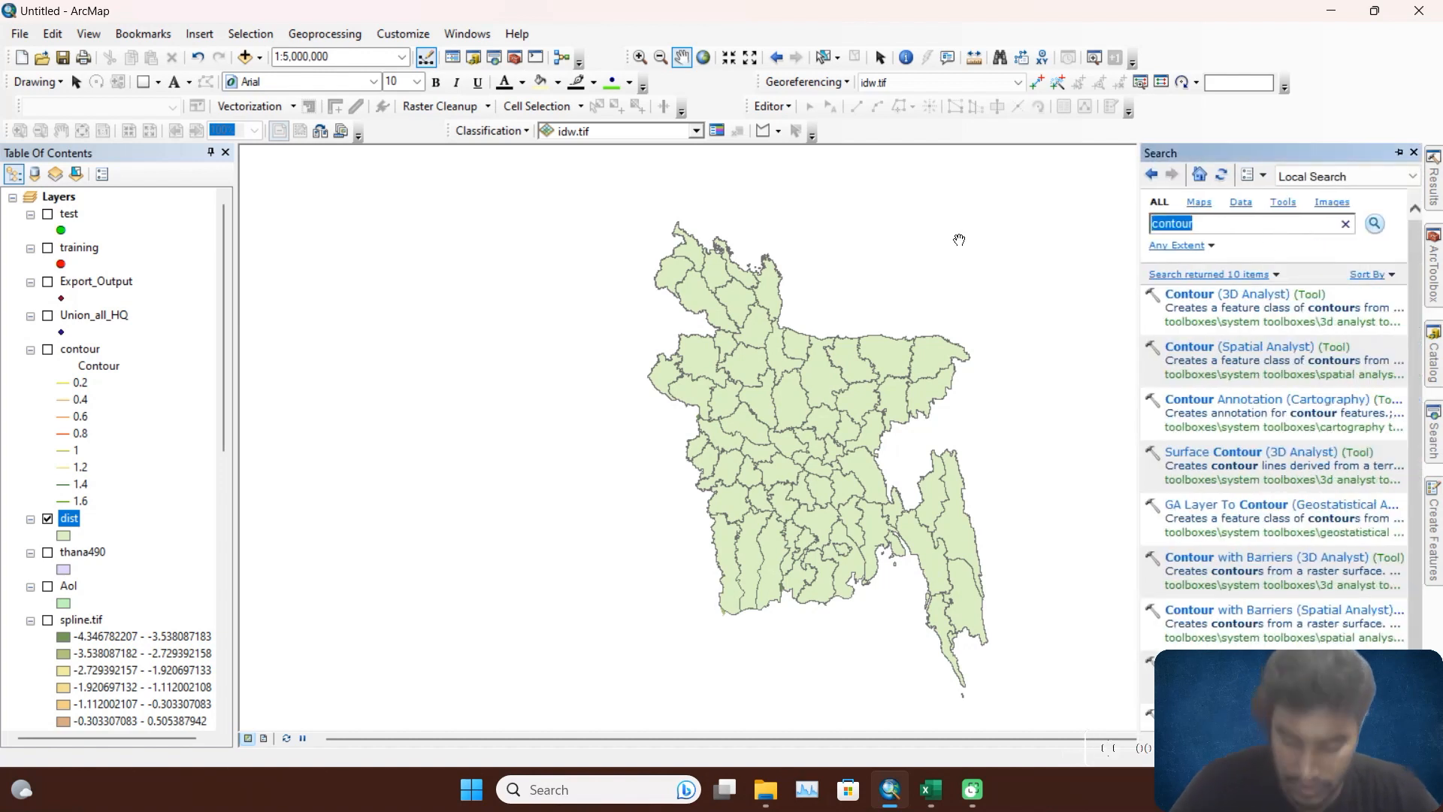
{"action": "type", "text": "zo"}
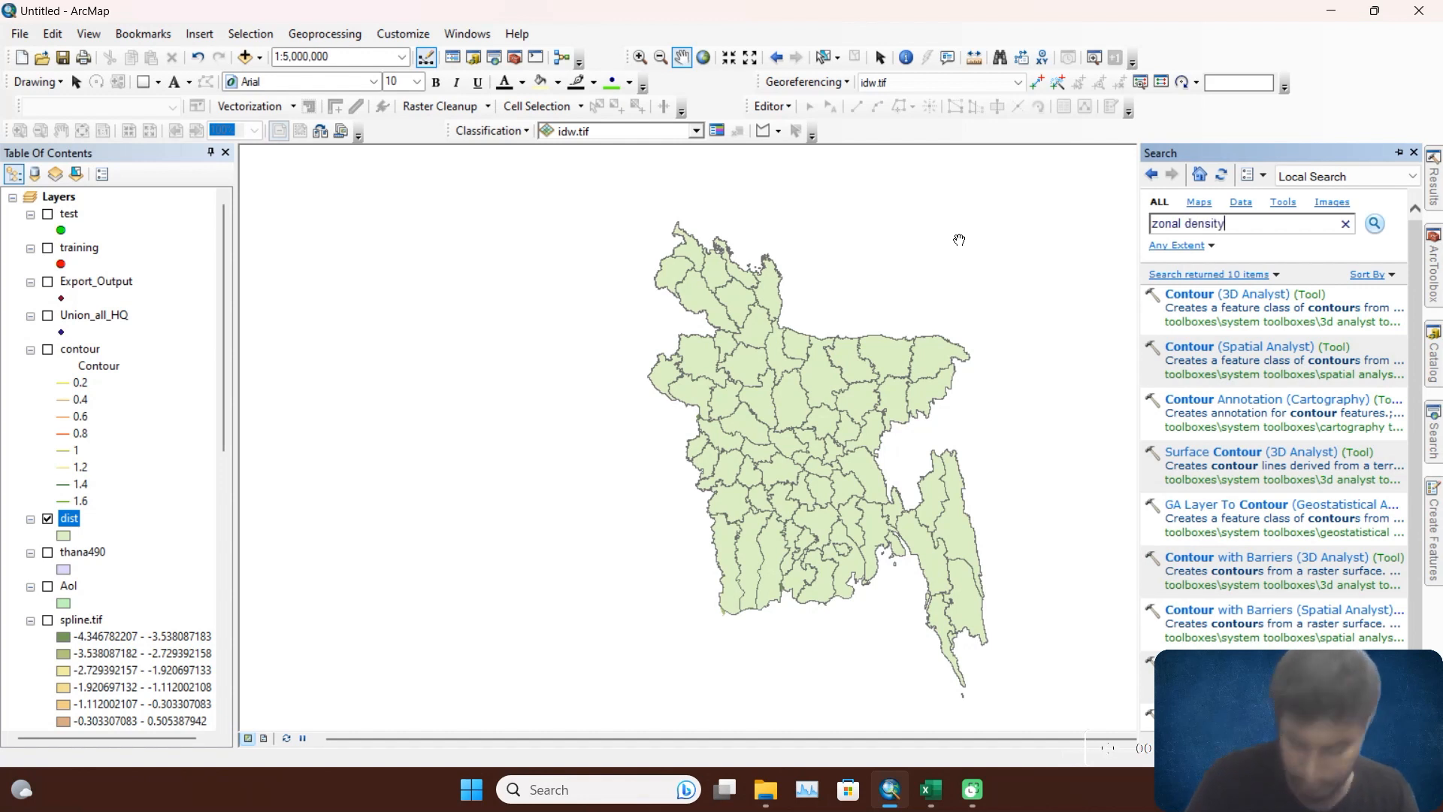
{"action": "type", "text": "nal density"}
{"action": "key", "text": "Return"}
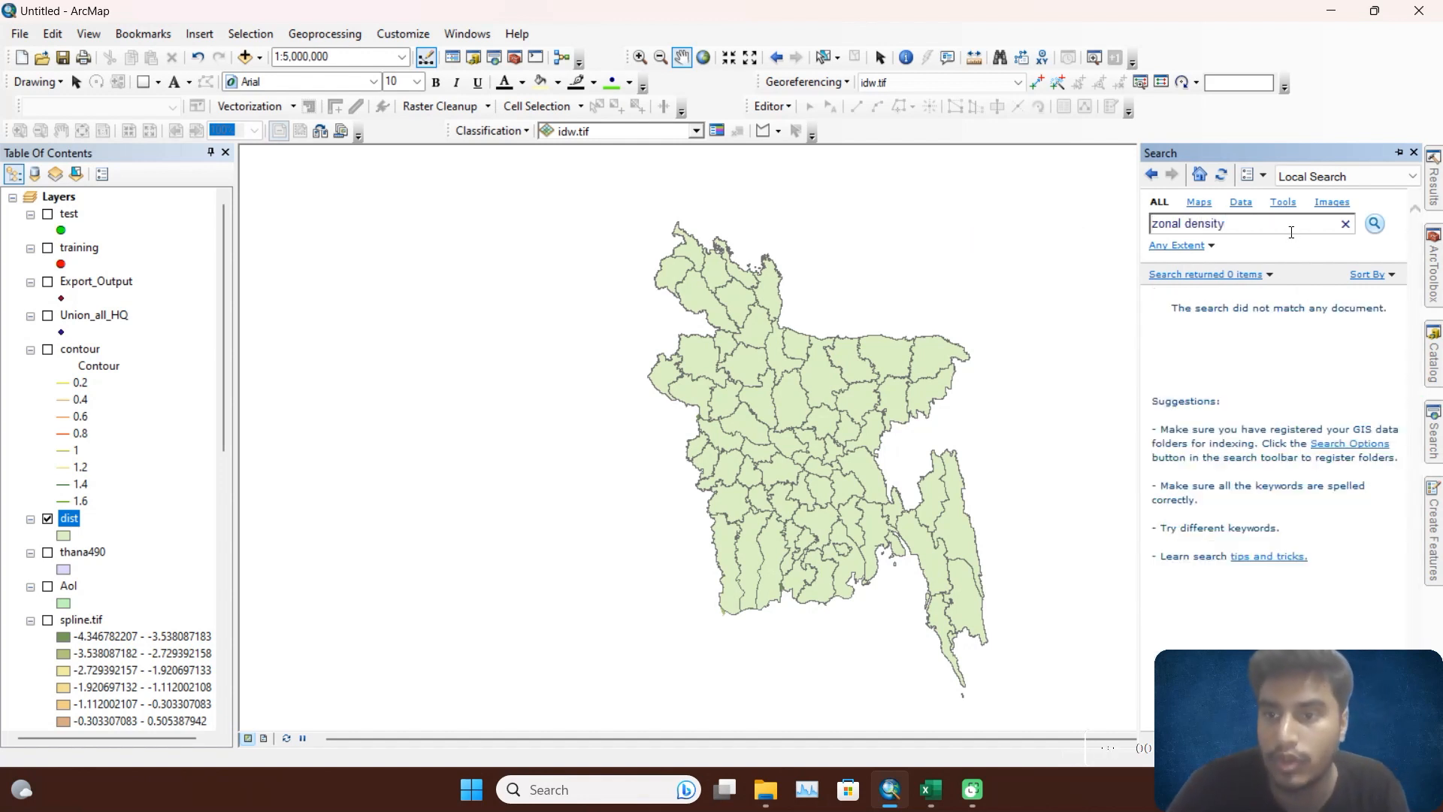
Search the tools for "zonal" instead and open the Zonal Statistics (Spatial Analyst) tool.
{"action": "key", "text": "BackSpace"}
{"action": "key", "text": "BackSpace"}
{"action": "key", "text": "BackSpace"}
{"action": "key", "text": "BackSpace"}
{"action": "key", "text": "BackSpace"}
{"action": "key", "text": "BackSpace"}
{"action": "key", "text": "BackSpace"}
{"action": "key", "text": "BackSpace"}
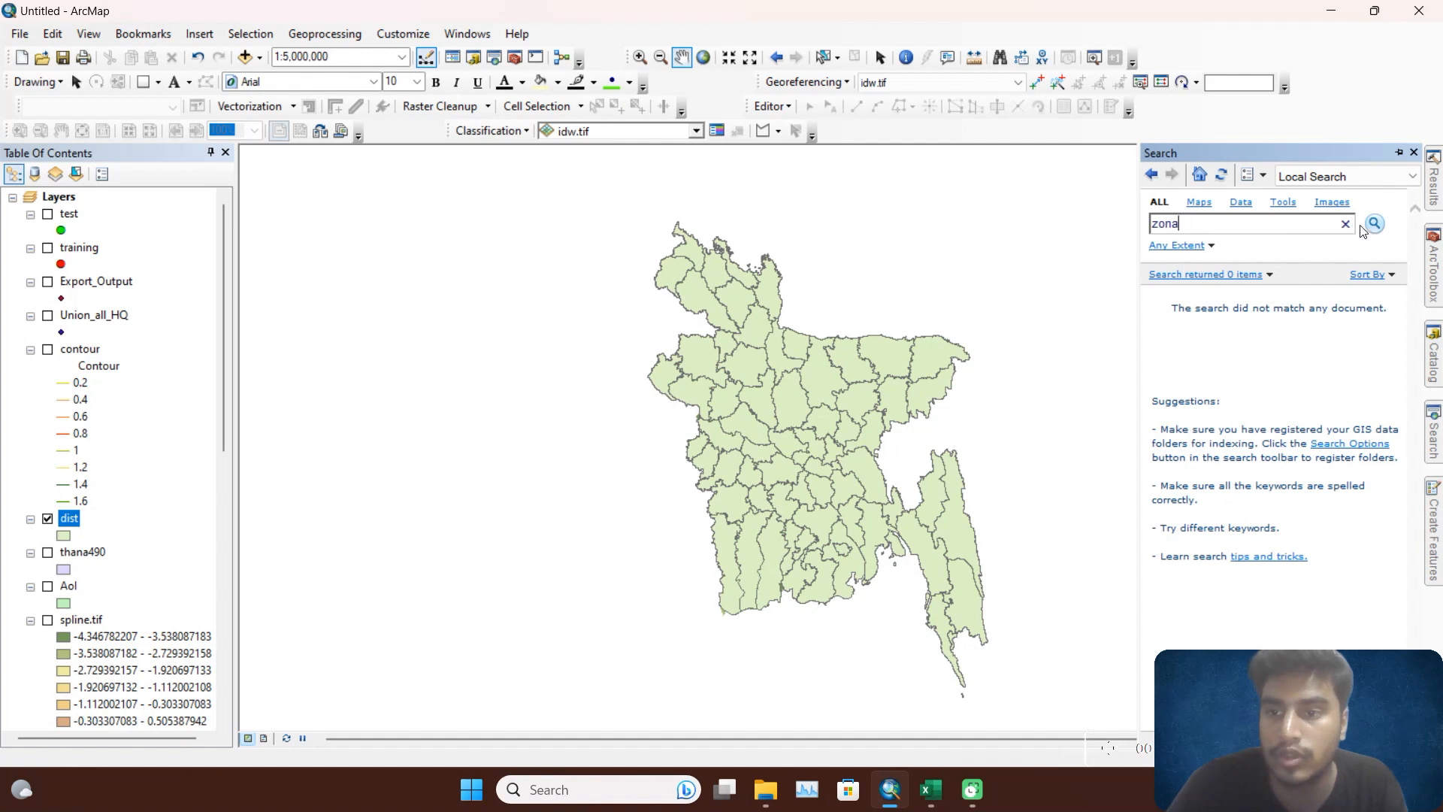
{"action": "type", "text": "l"}
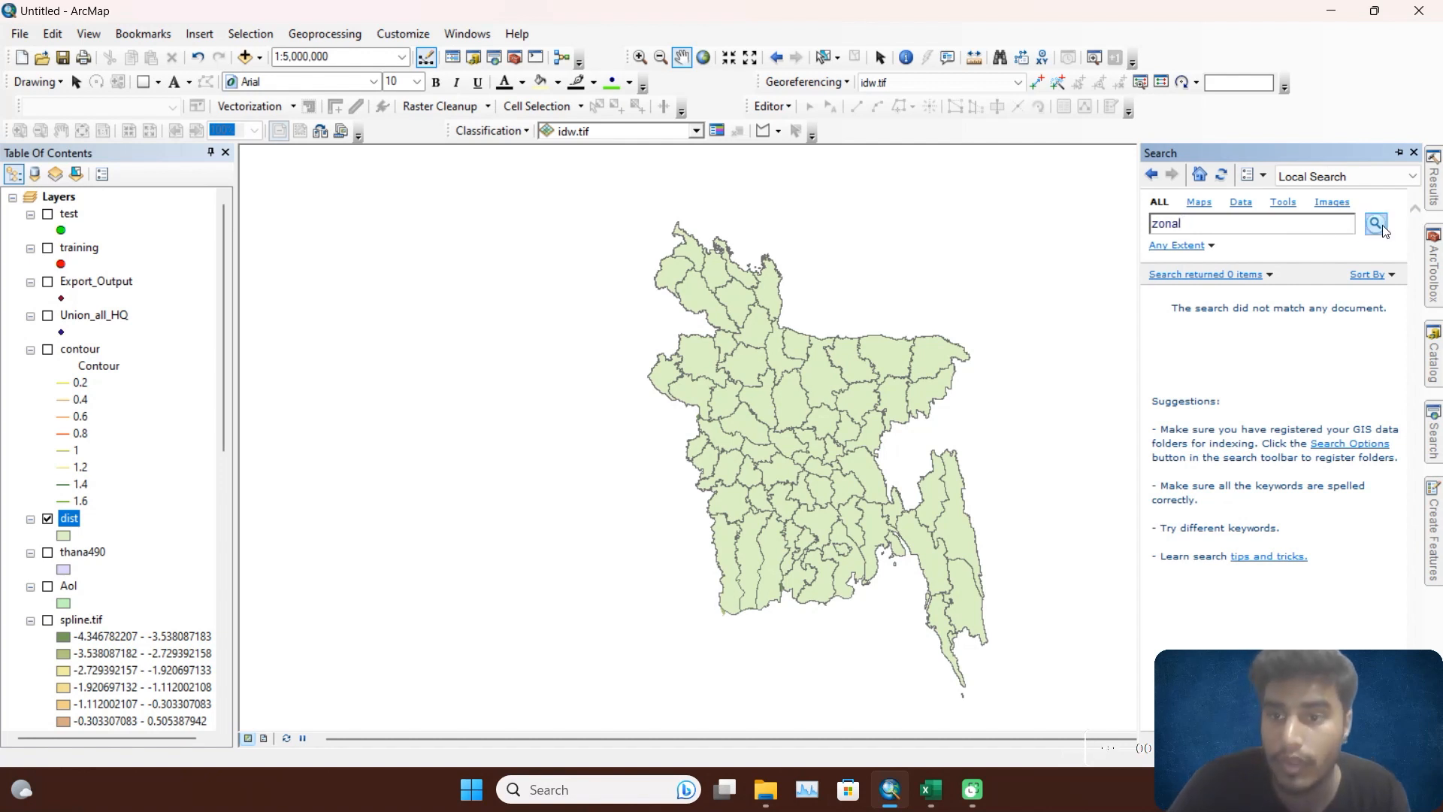
{"action": "left_click", "coordinate": [1381, 224]}
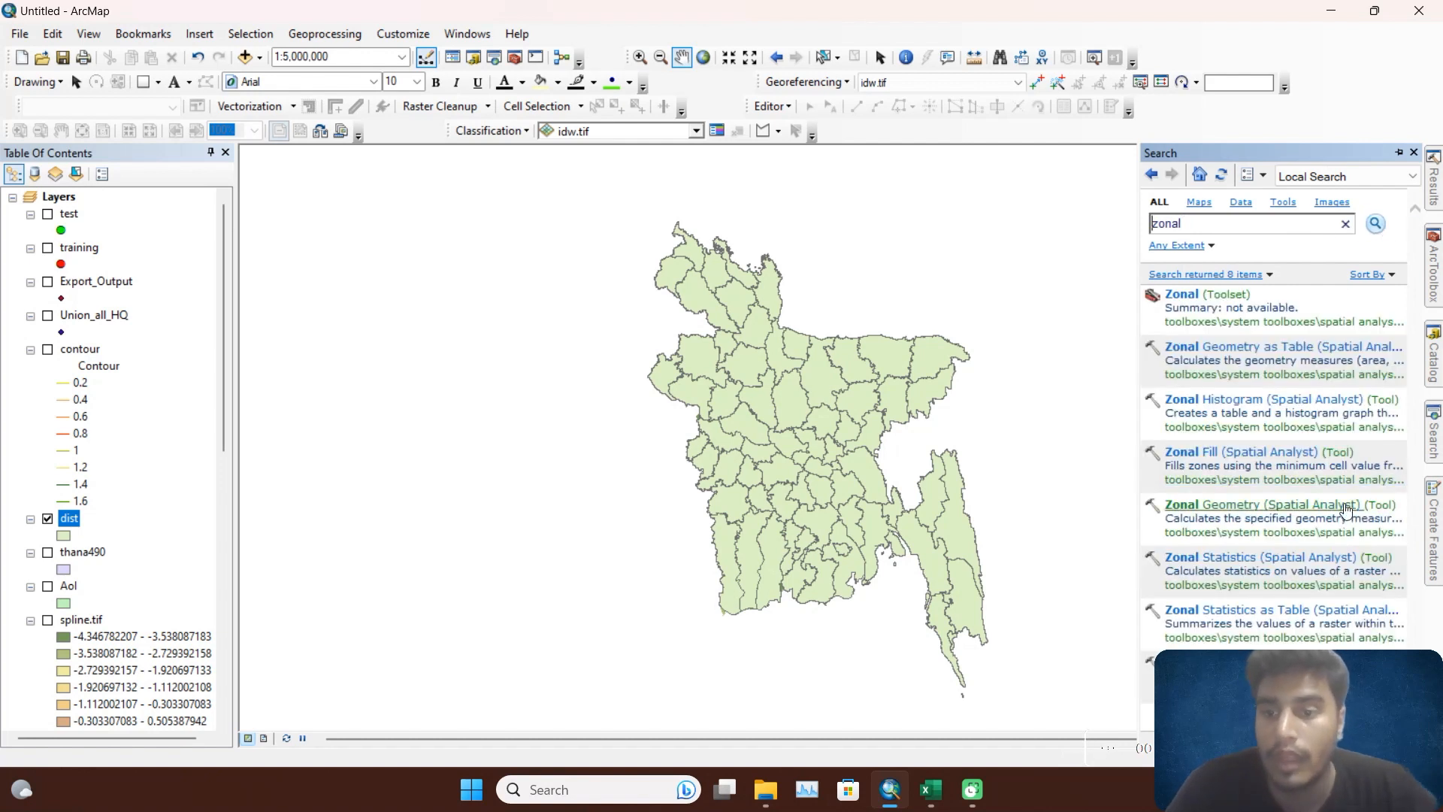
{"action": "left_click", "coordinate": [1248, 558]}
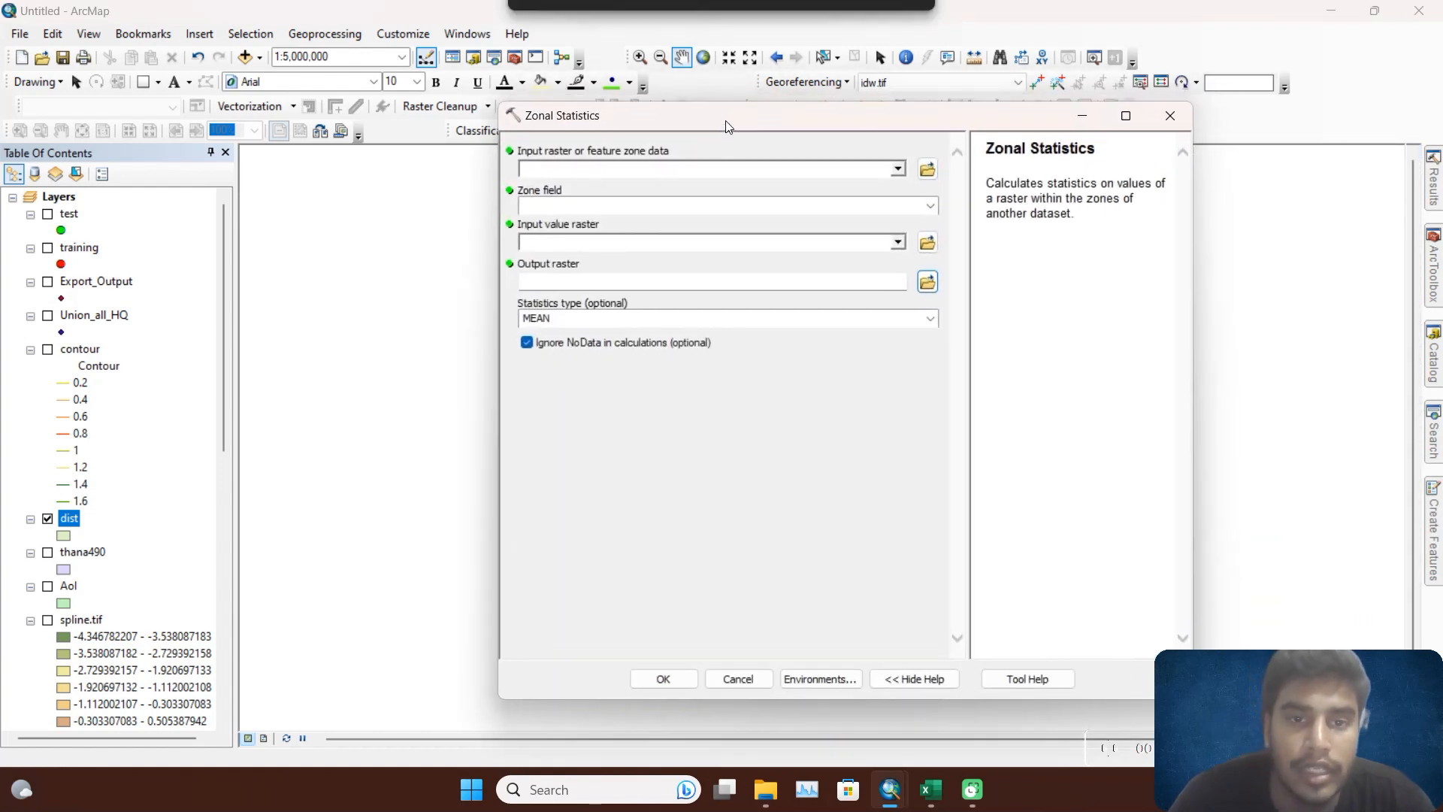
Set dist as the zone data with DISTNAME as the zone field, and choose idw.tif as the input value raster.
{"action": "left_click", "coordinate": [898, 169]}
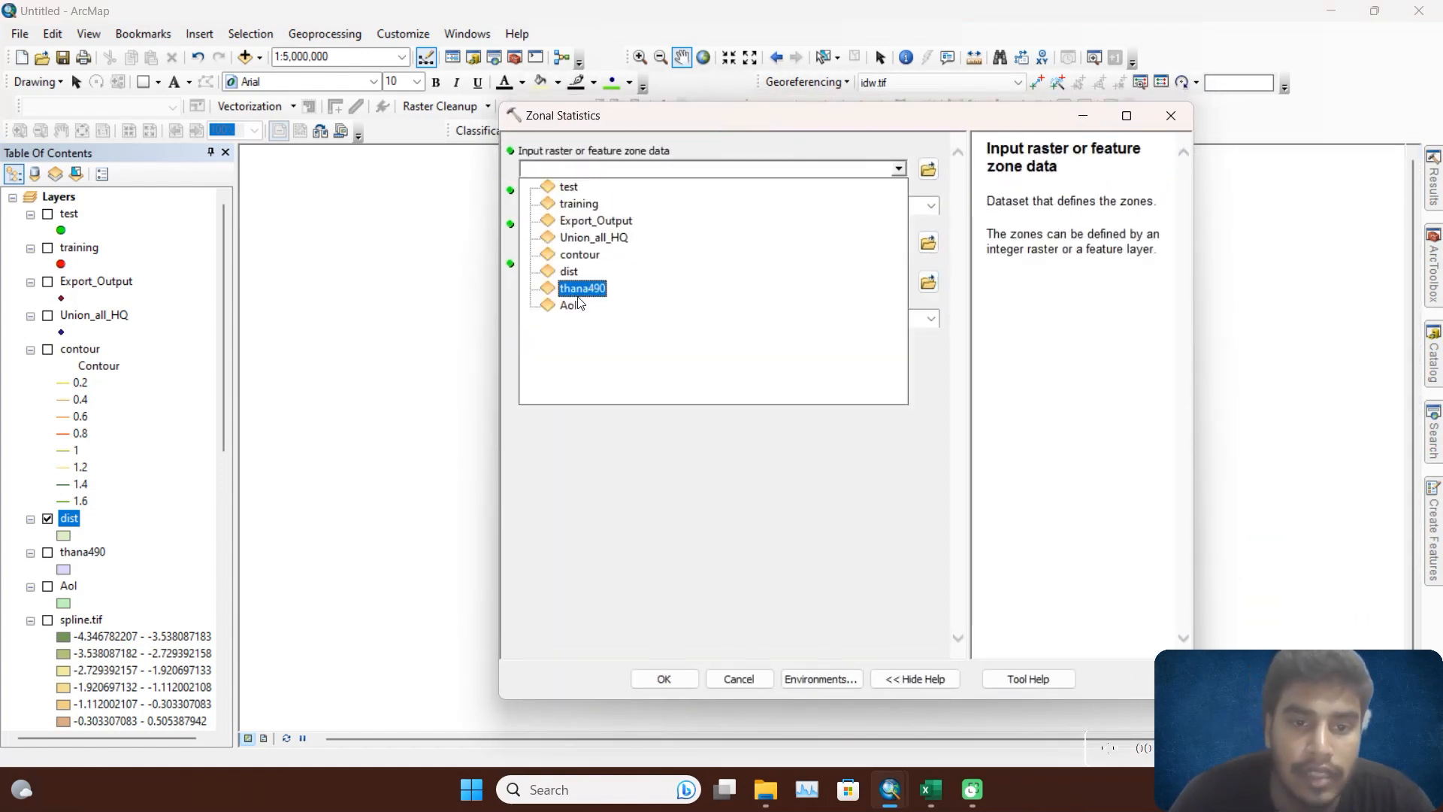
{"action": "left_click", "coordinate": [569, 271]}
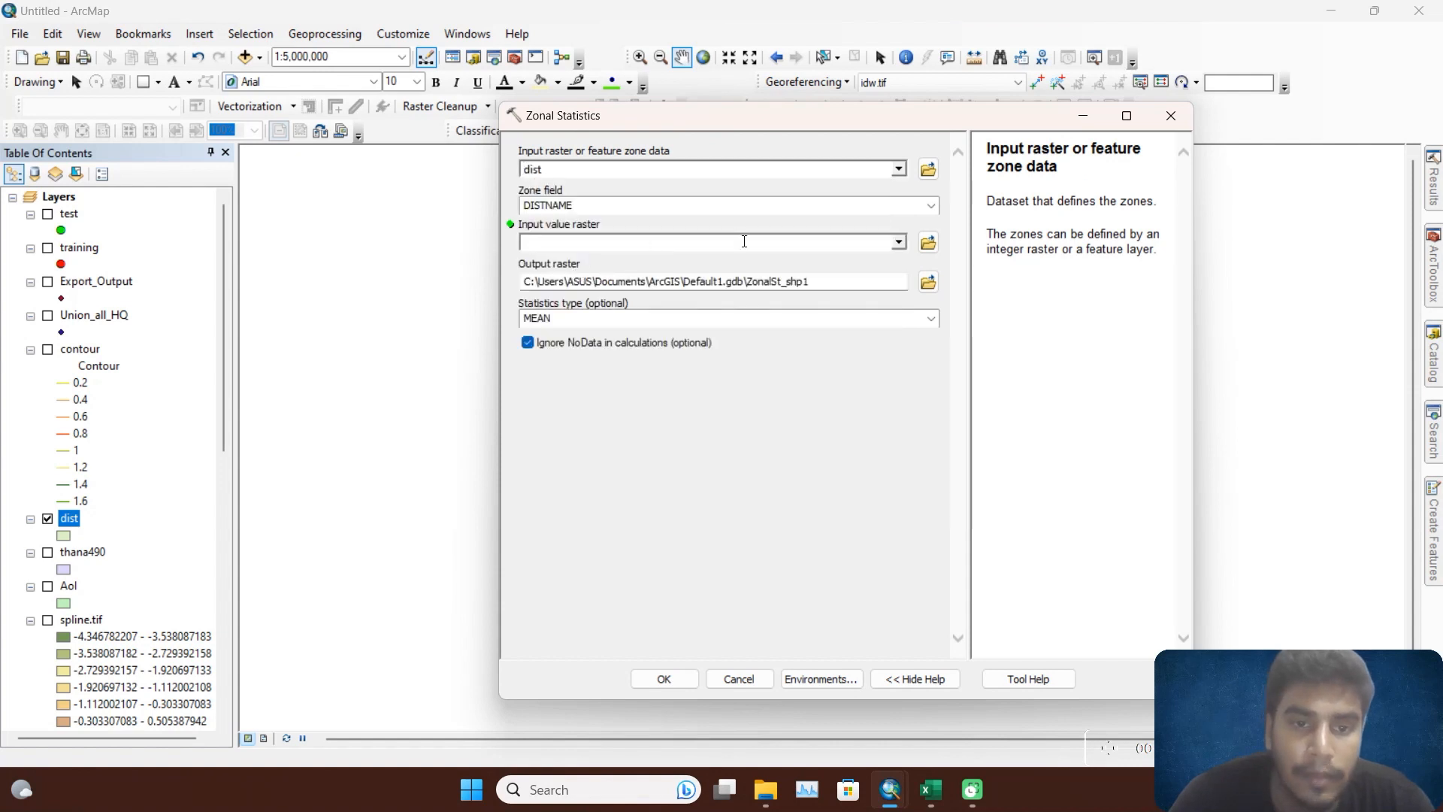
{"action": "left_click", "coordinate": [932, 207]}
{"action": "left_click", "coordinate": [571, 232]}
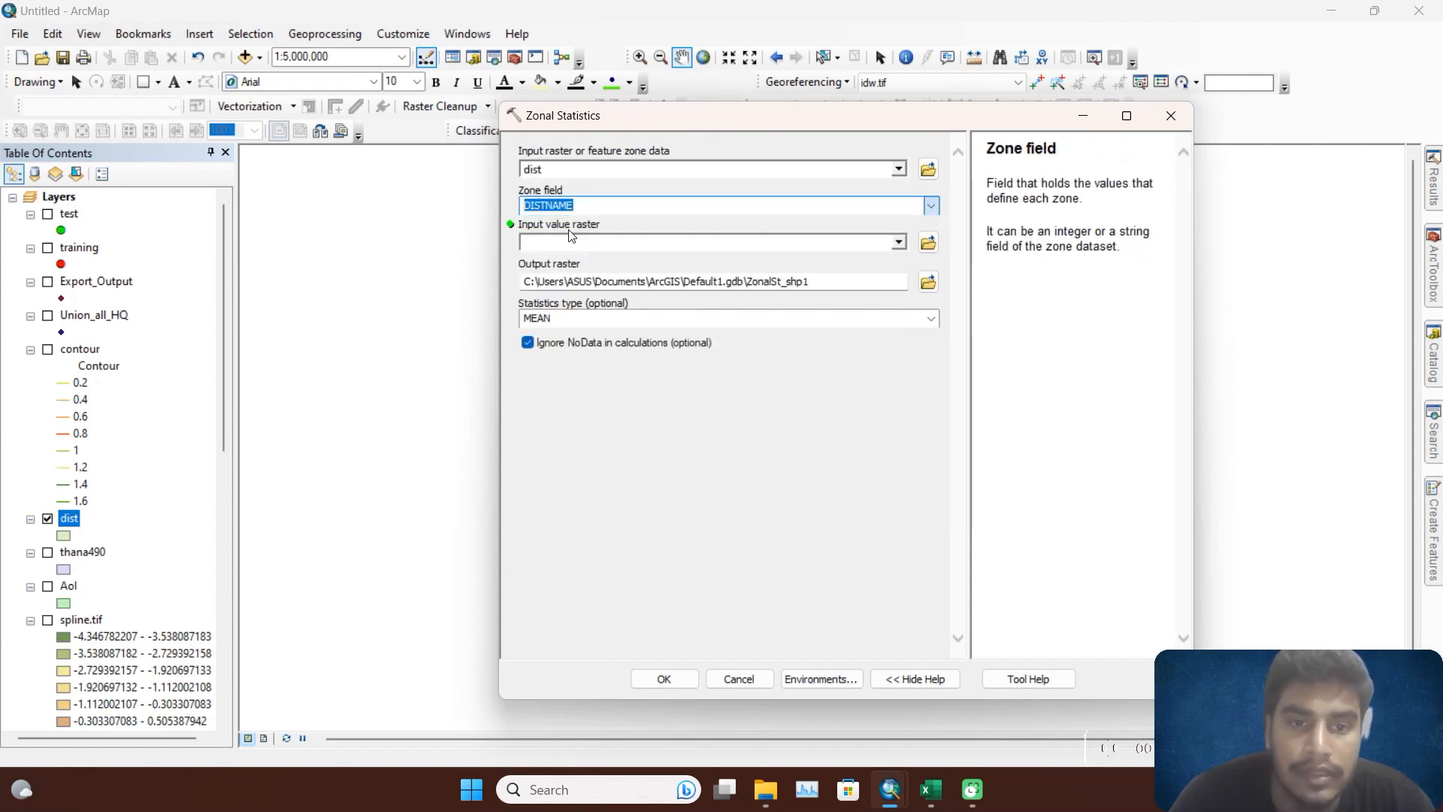
{"action": "left_click", "coordinate": [929, 242]}
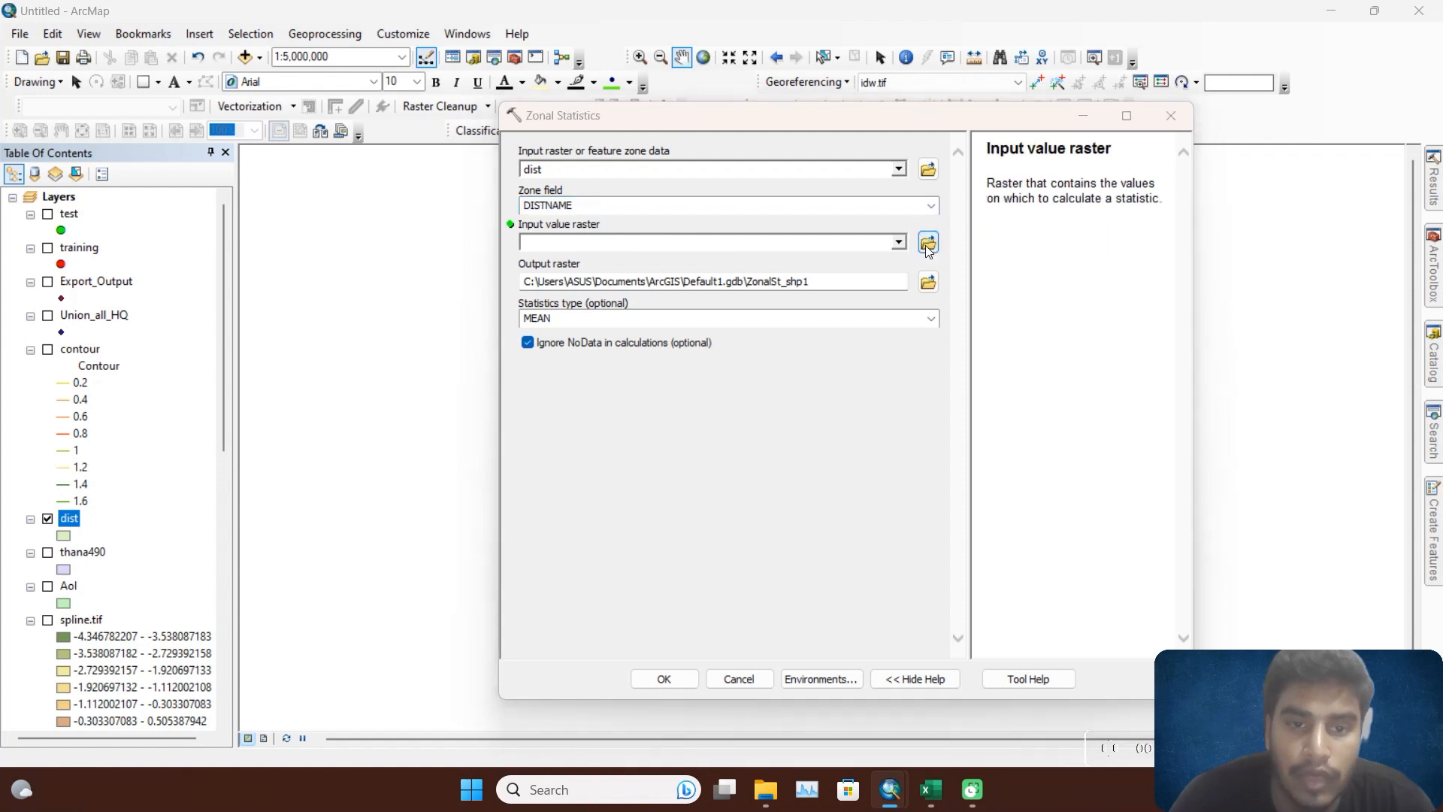
{"action": "left_click", "coordinate": [1058, 258]}
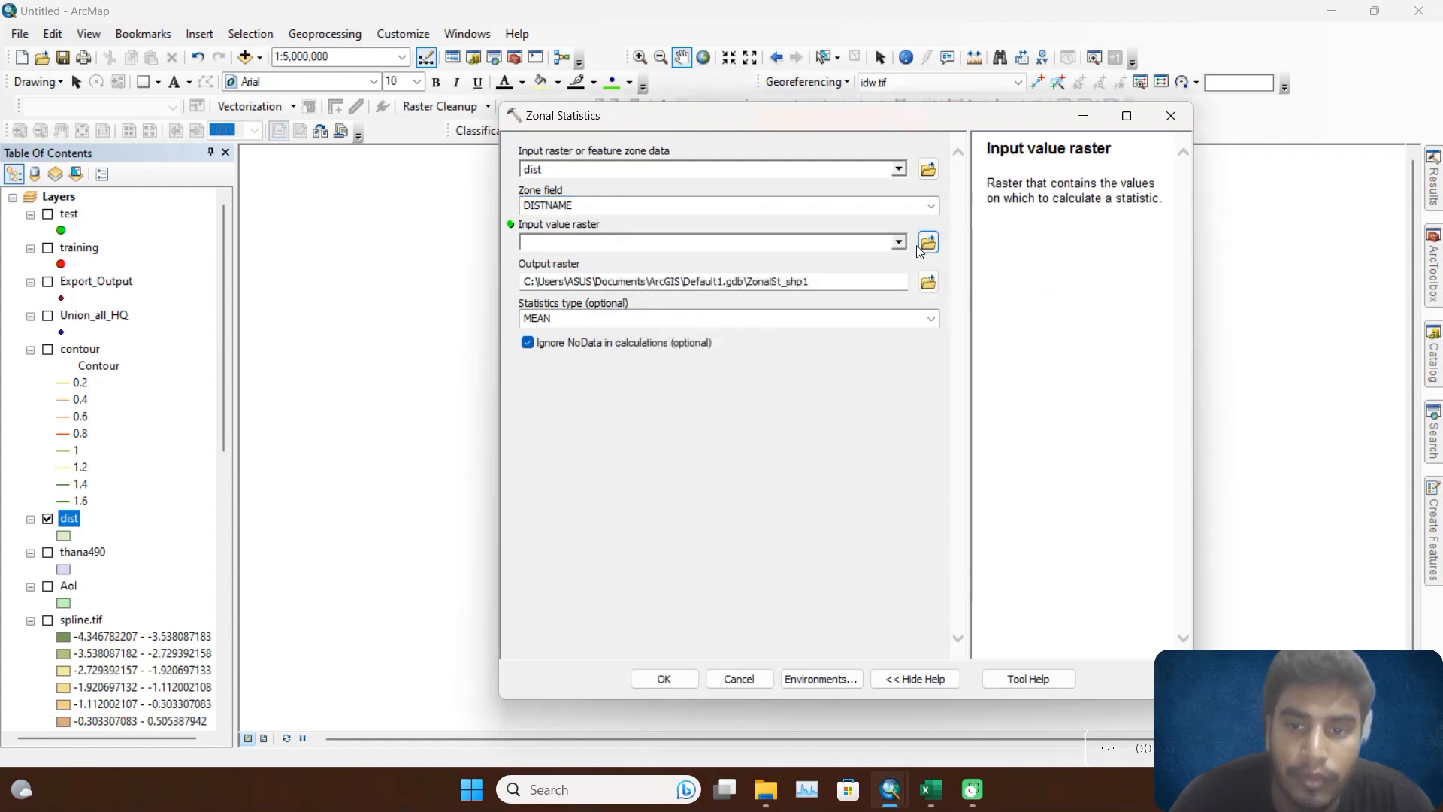
{"action": "left_click", "coordinate": [901, 242]}
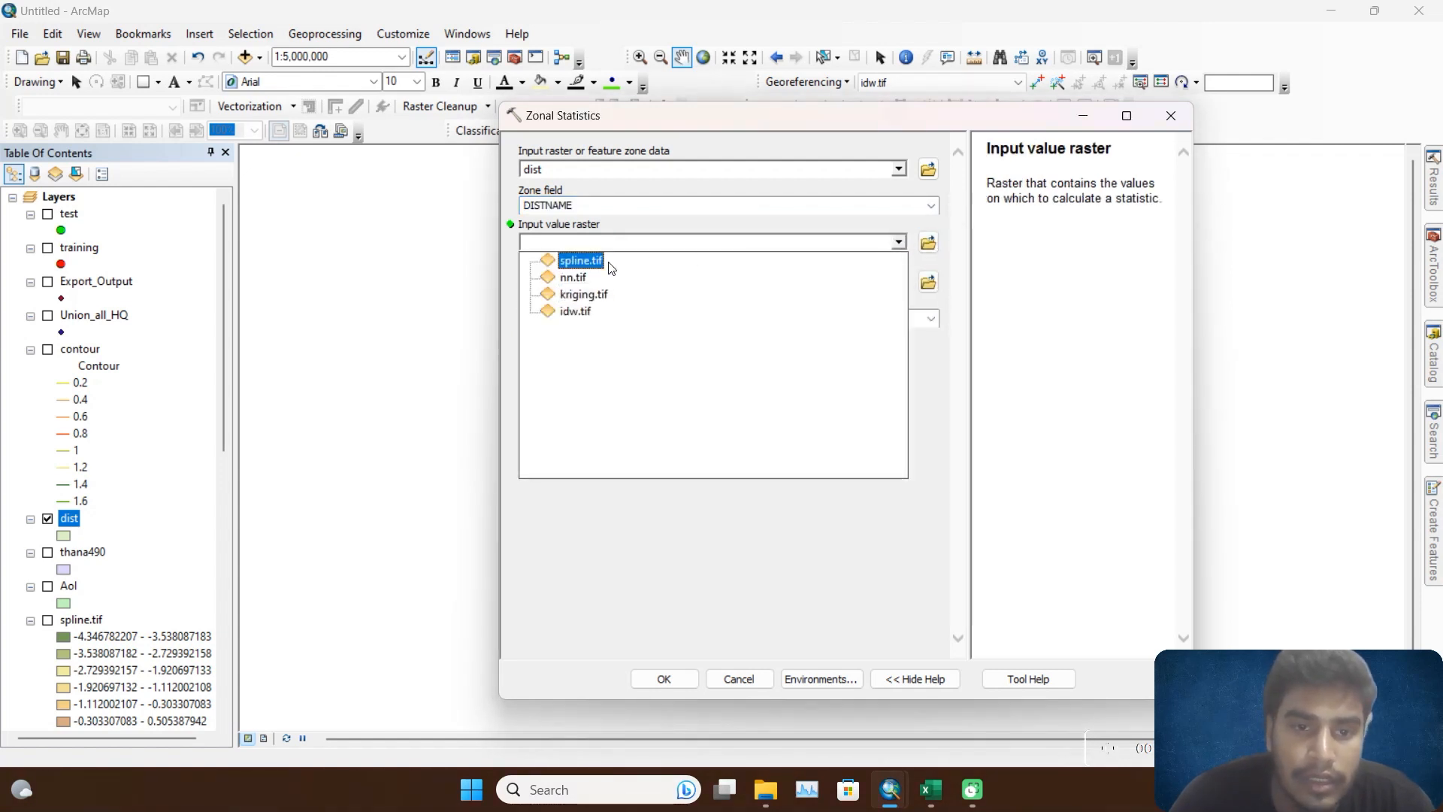
{"action": "left_click", "coordinate": [576, 311]}
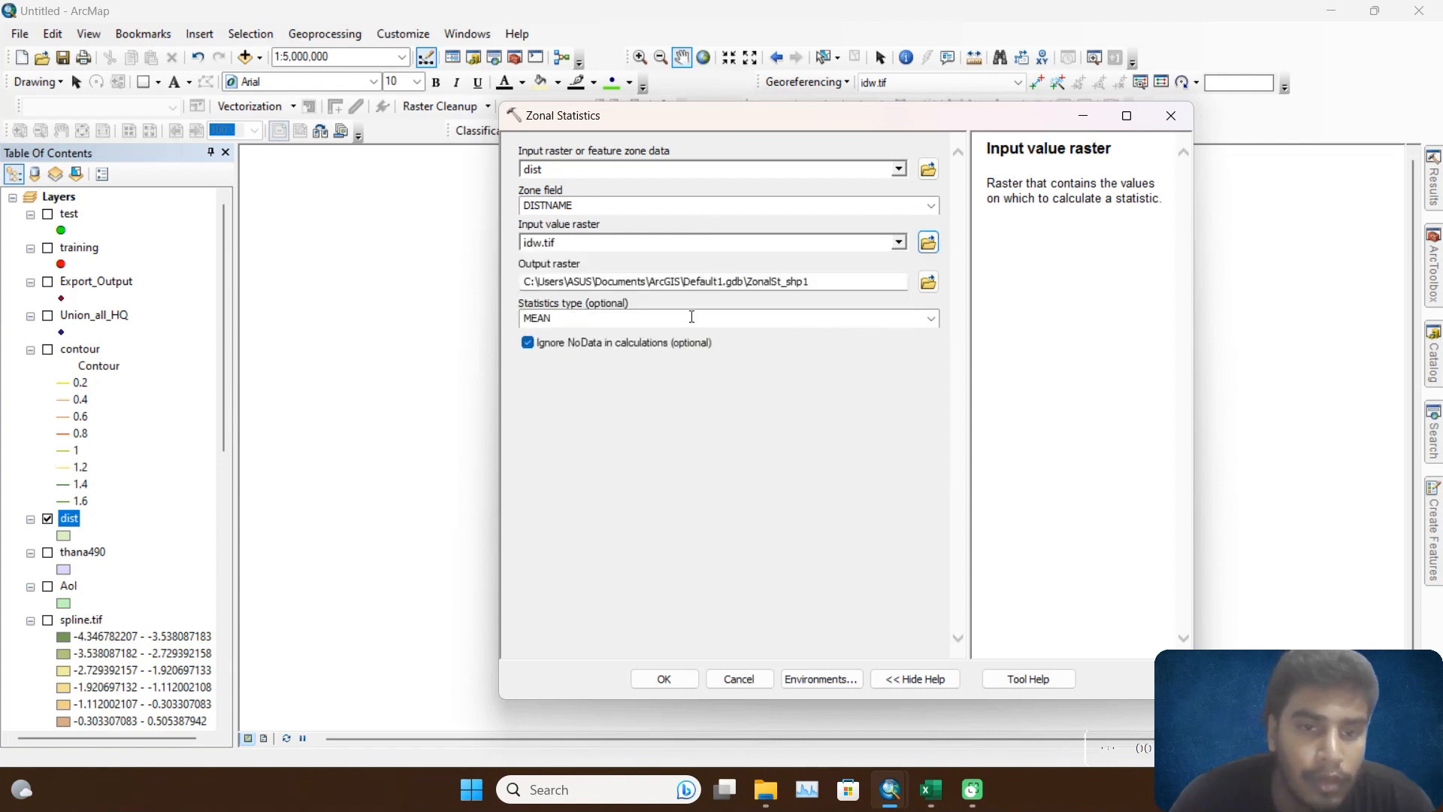
Save the output raster as zone.tif in the output folder, keep the statistics type MEAN and run Zonal Statistics.
{"action": "left_click", "coordinate": [929, 282]}
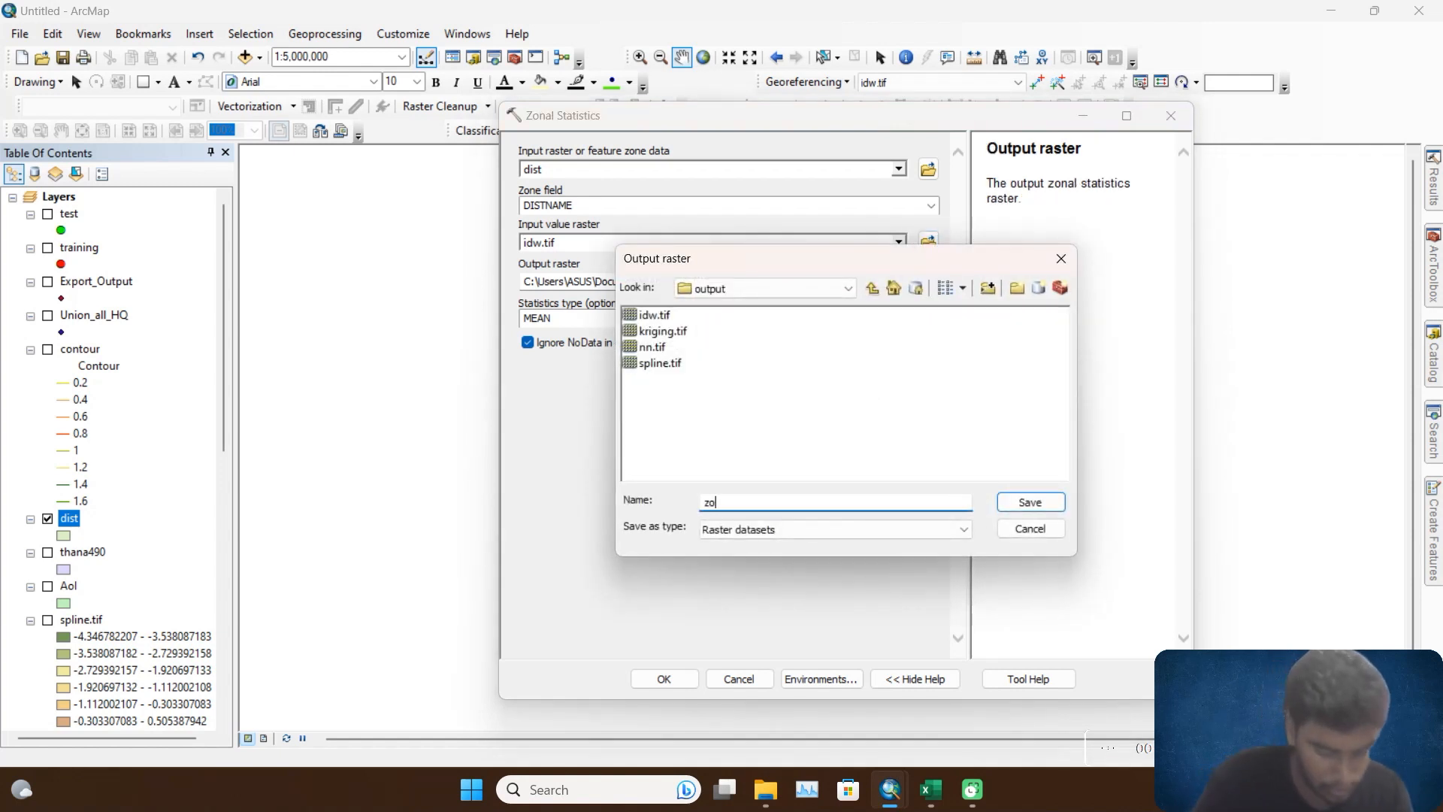
{"action": "type", "text": "zone.tif"}
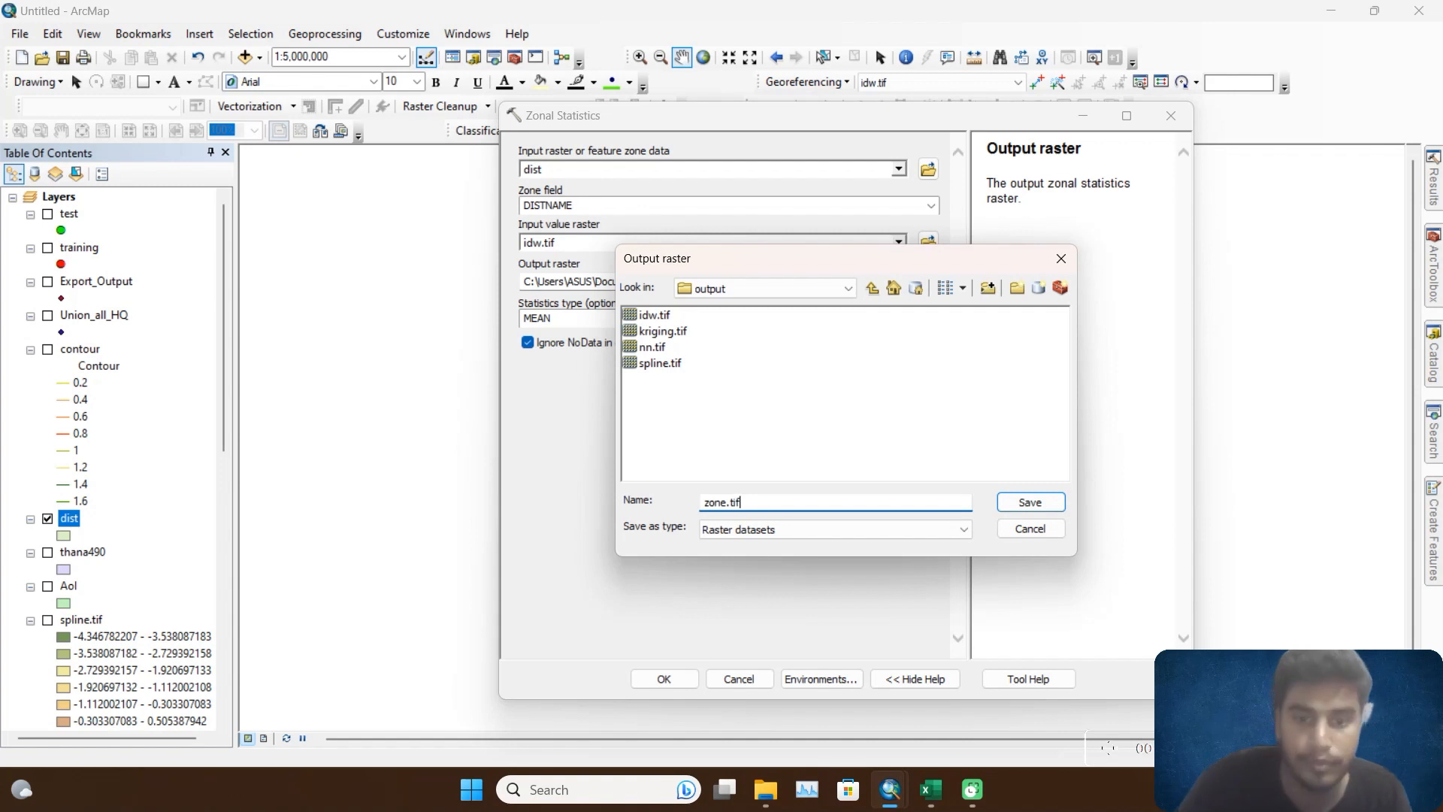
{"action": "left_click", "coordinate": [1032, 502]}
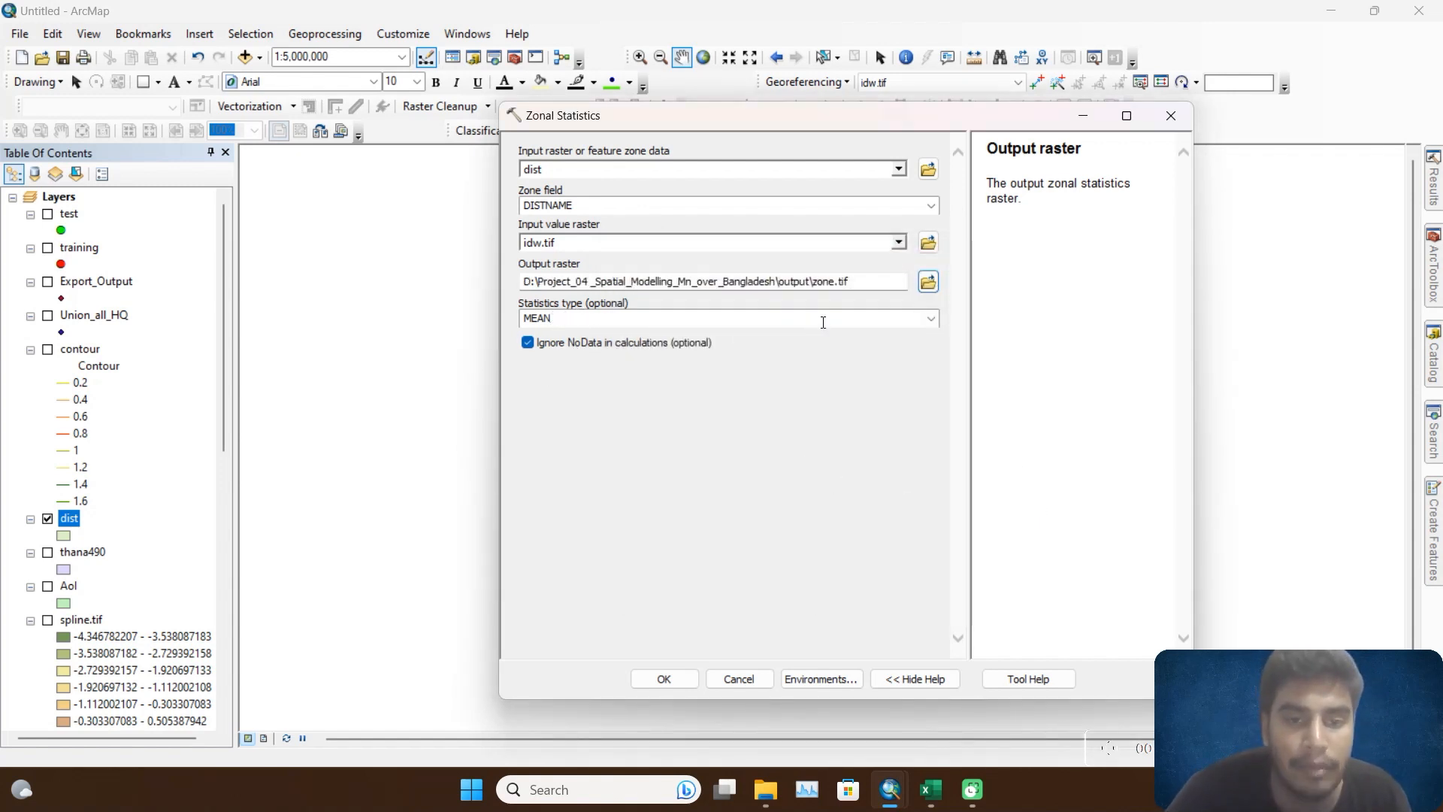
{"action": "left_click", "coordinate": [931, 318]}
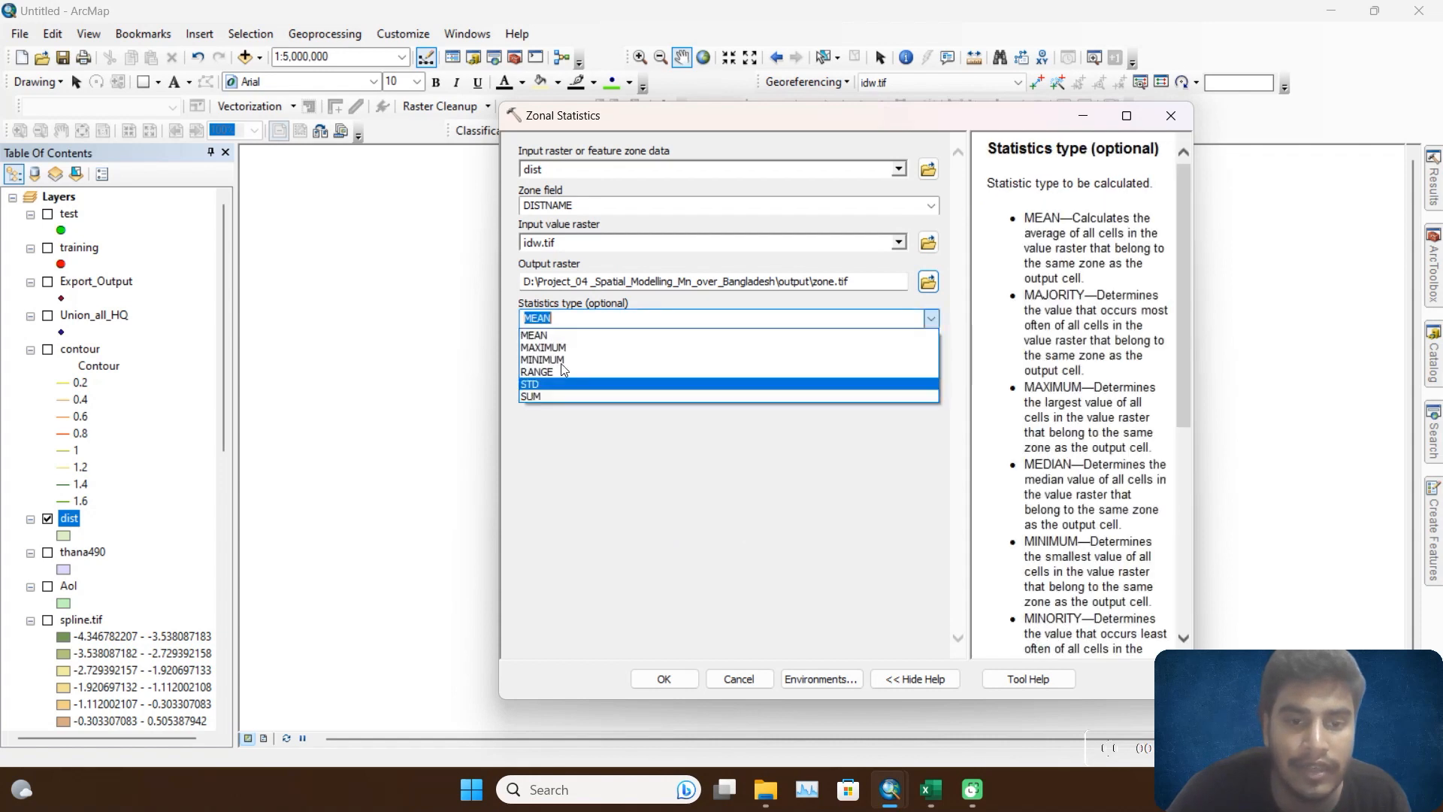
{"action": "left_click", "coordinate": [656, 462]}
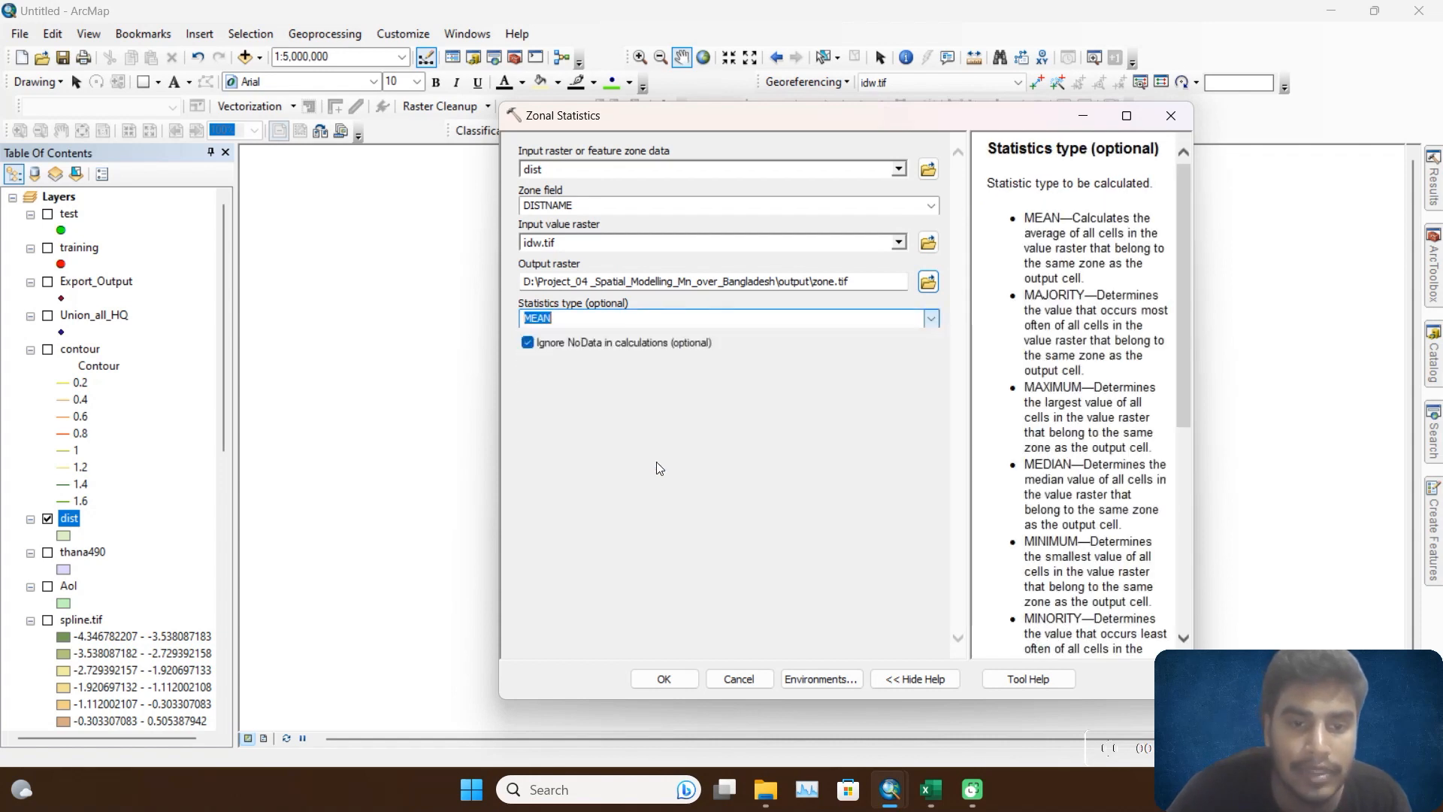
{"action": "left_click", "coordinate": [651, 374]}
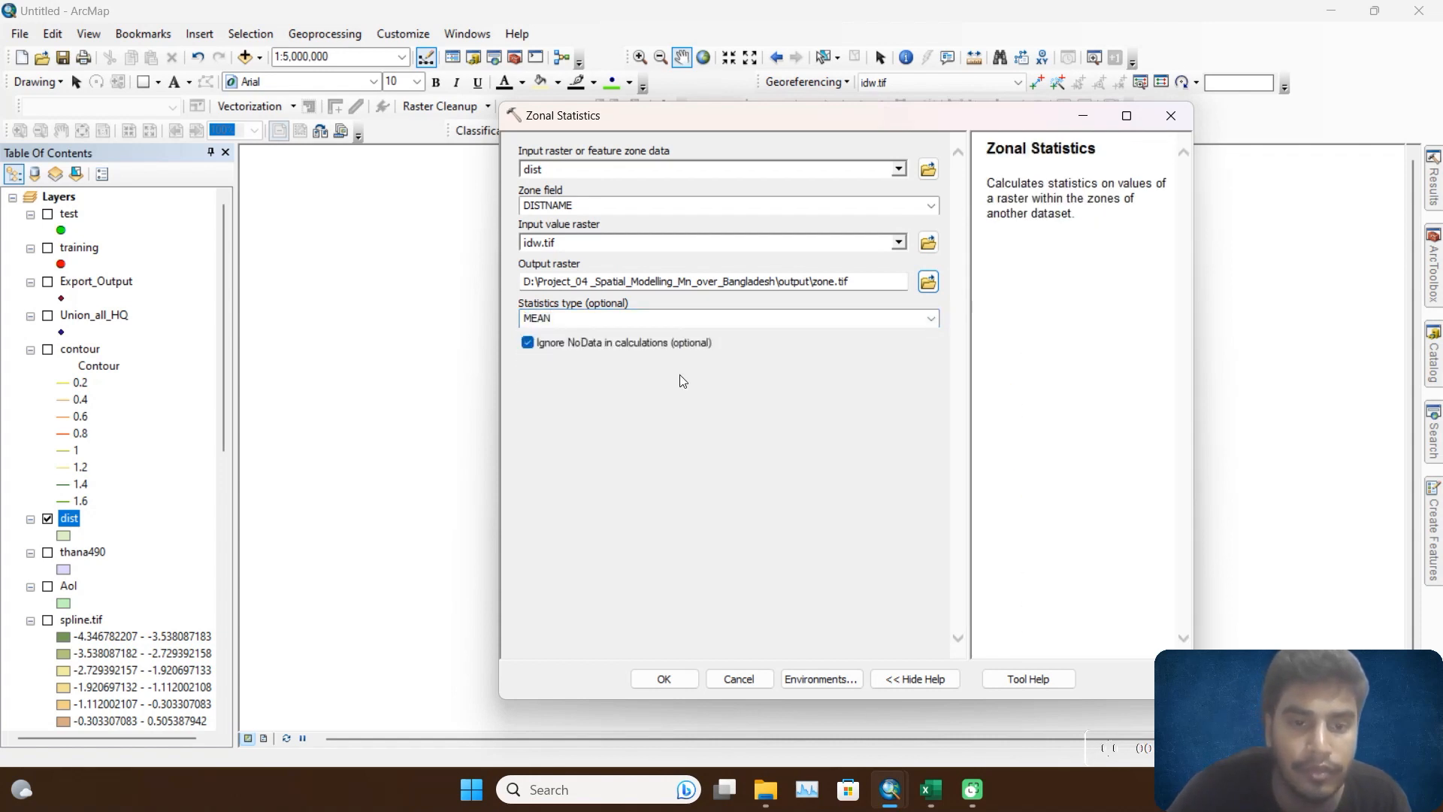
{"action": "left_click", "coordinate": [663, 678]}
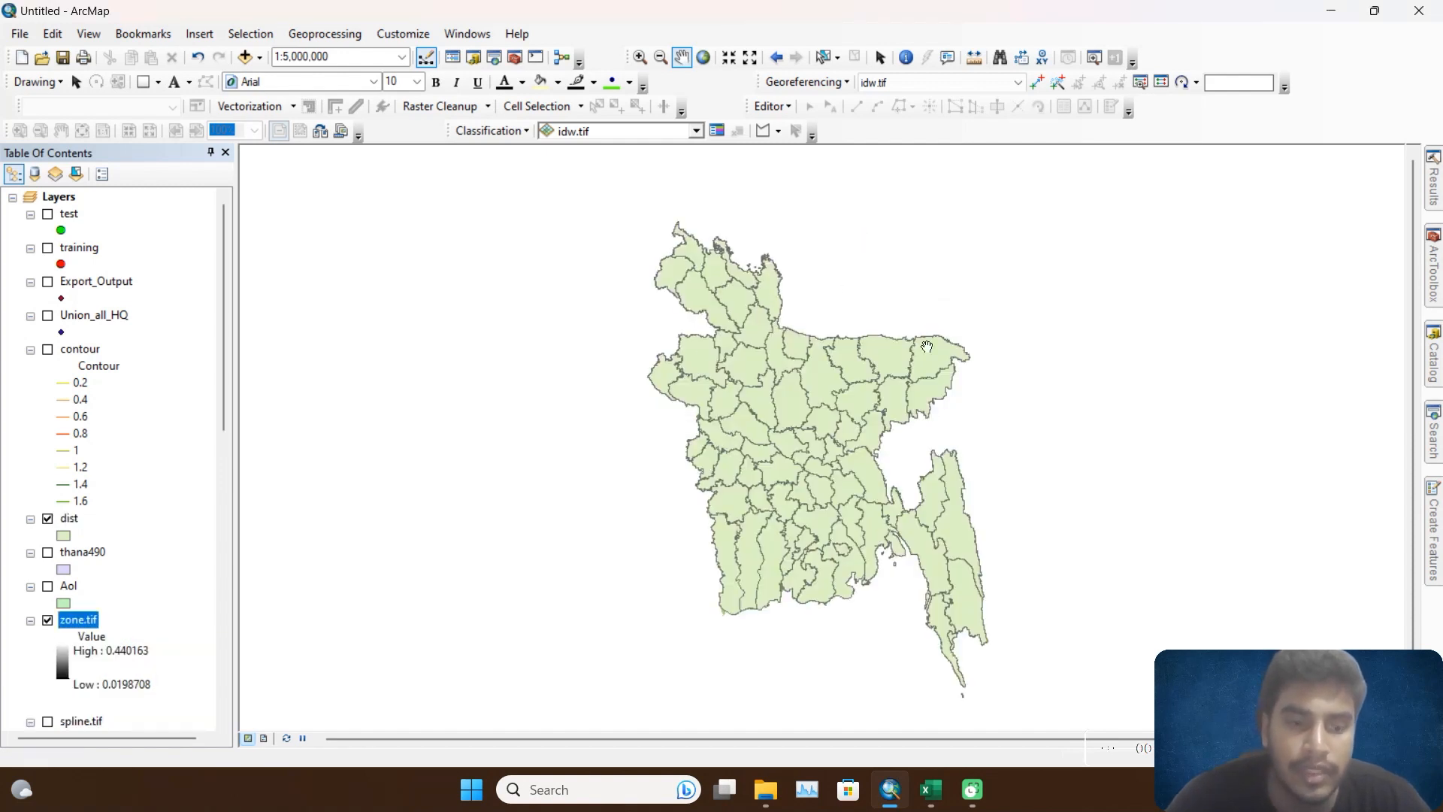
Symbolize zone.tif as Classified with the dark green to yellow to red color ramp, and turn off the dist layer.
{"action": "right_click", "coordinate": [81, 629]}
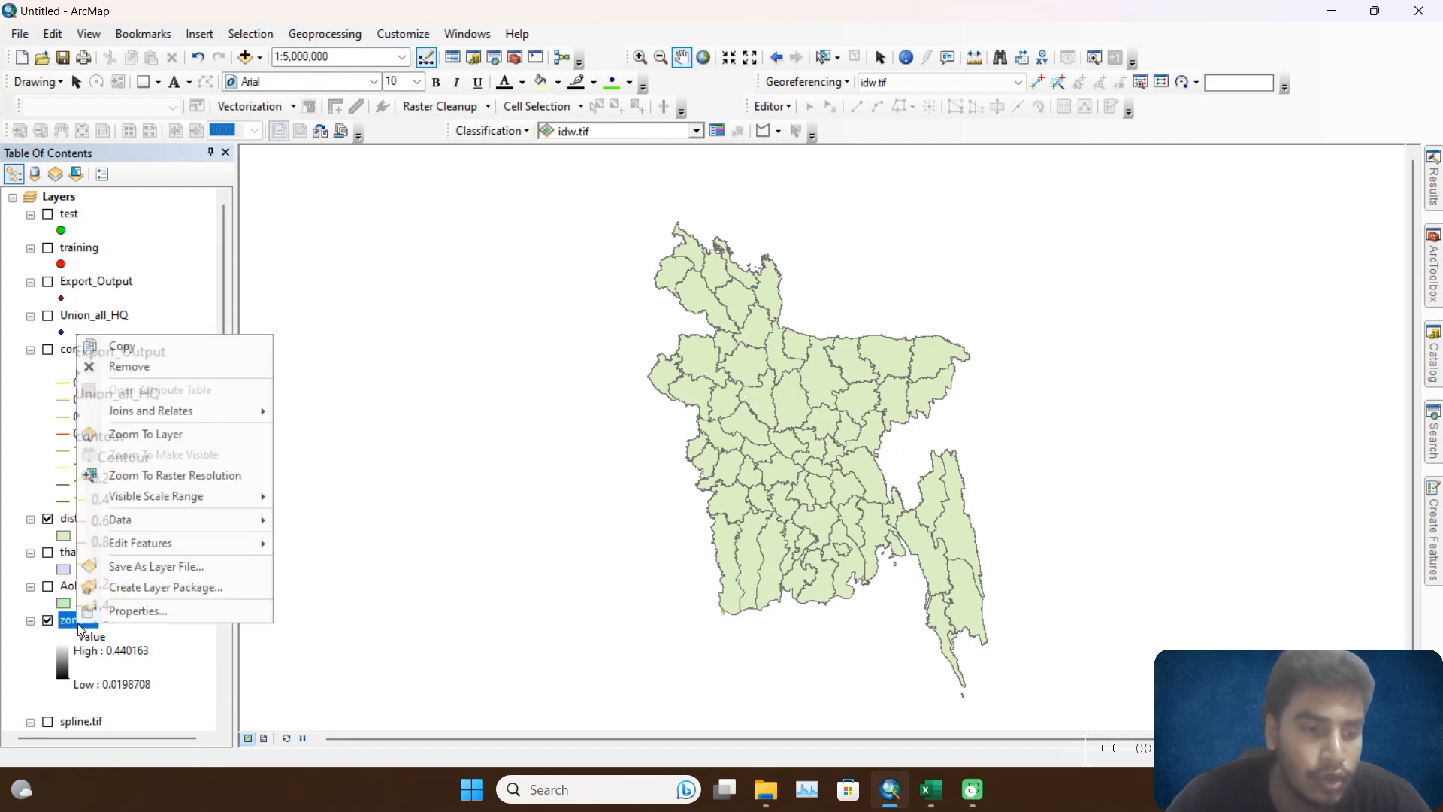
{"action": "left_click", "coordinate": [149, 612]}
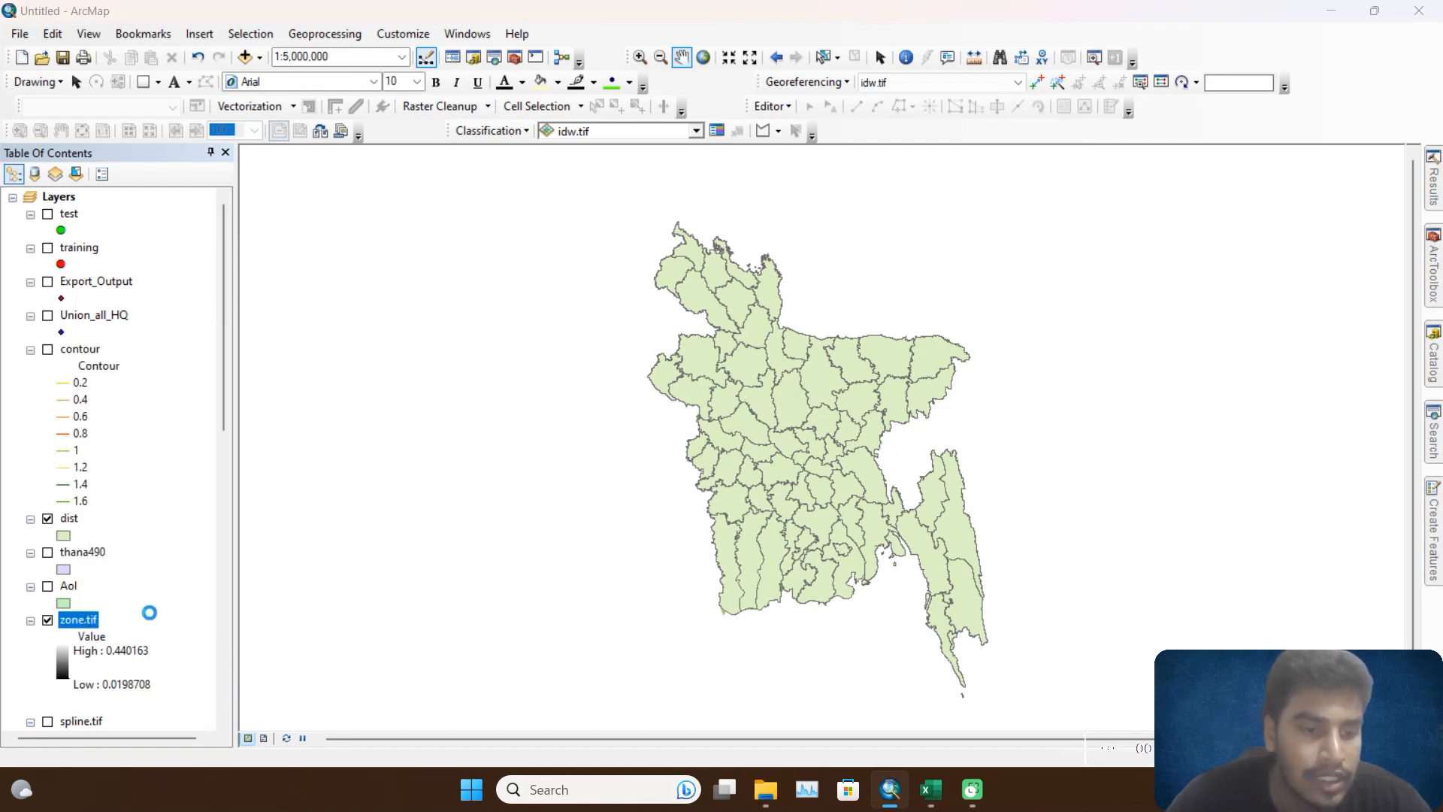
{"action": "left_click", "coordinate": [700, 194]}
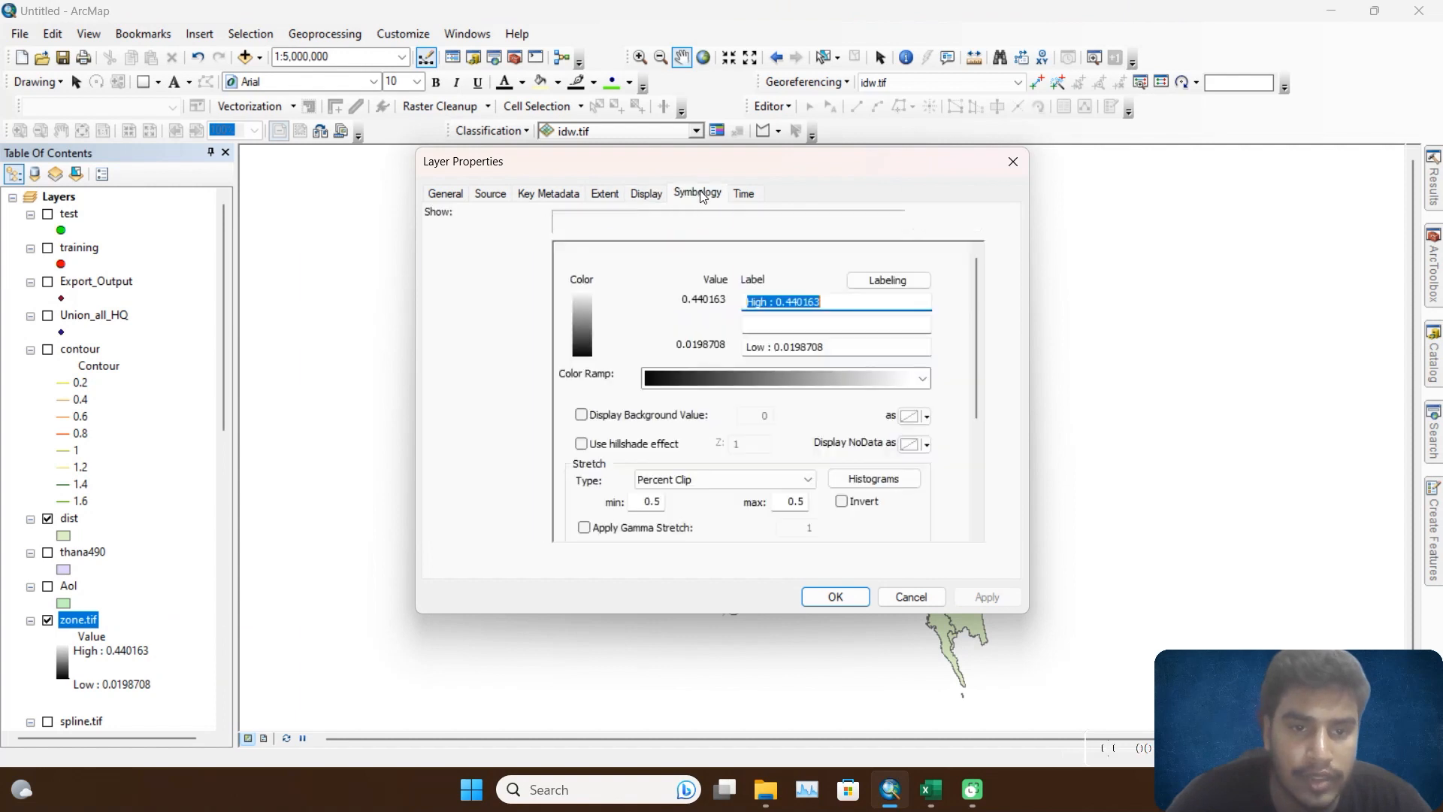
{"action": "left_click", "coordinate": [445, 252]}
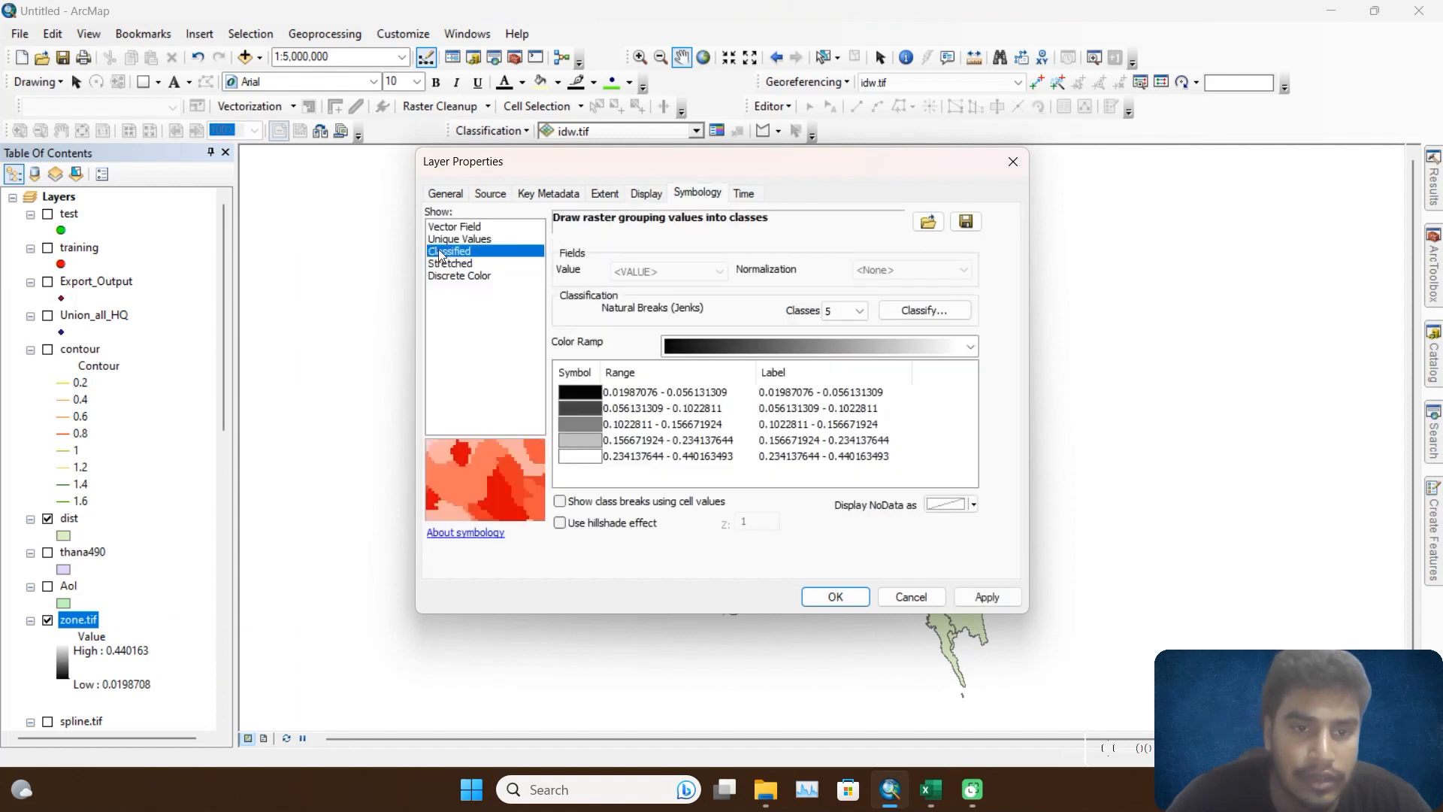
{"action": "left_click", "coordinate": [938, 355]}
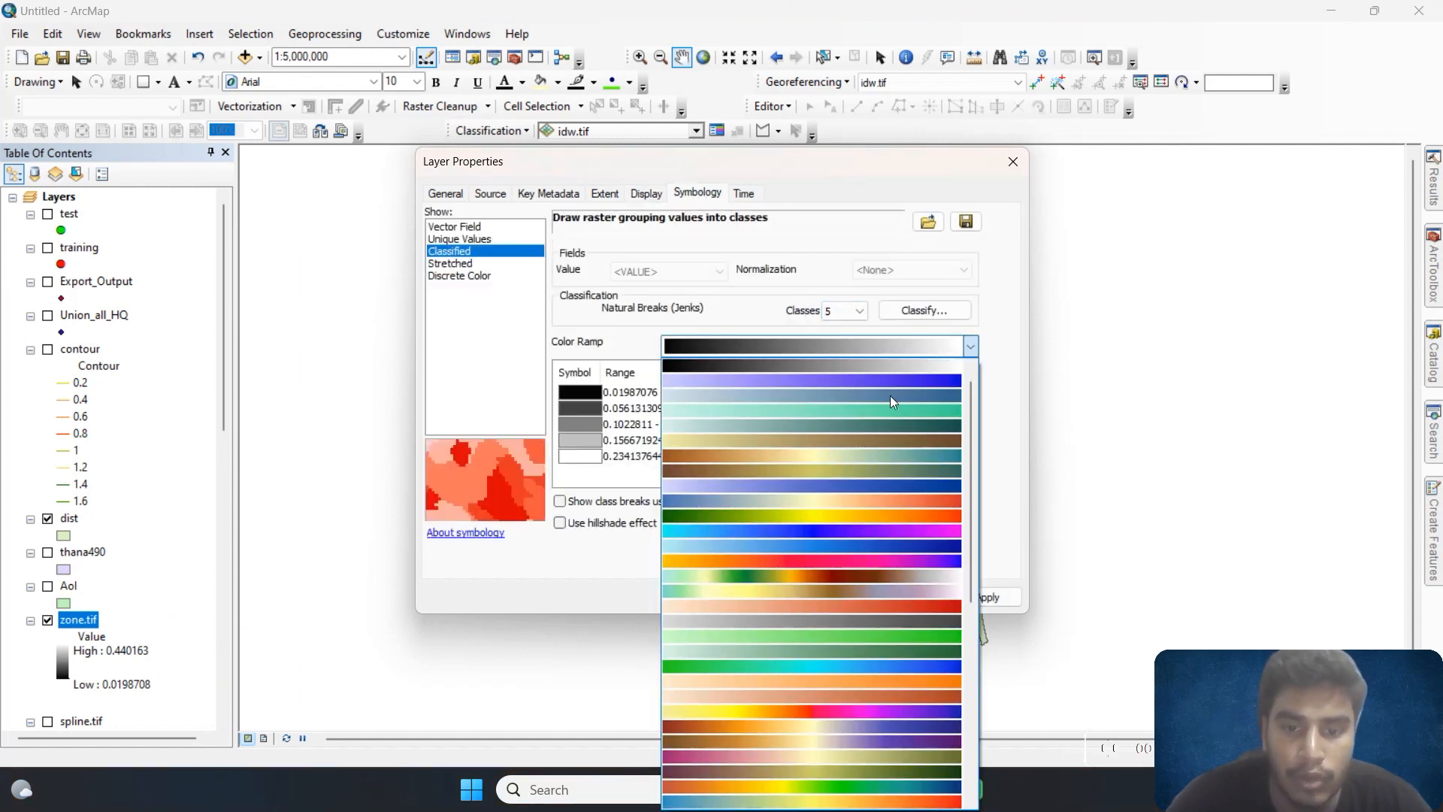
{"action": "left_click", "coordinate": [812, 524]}
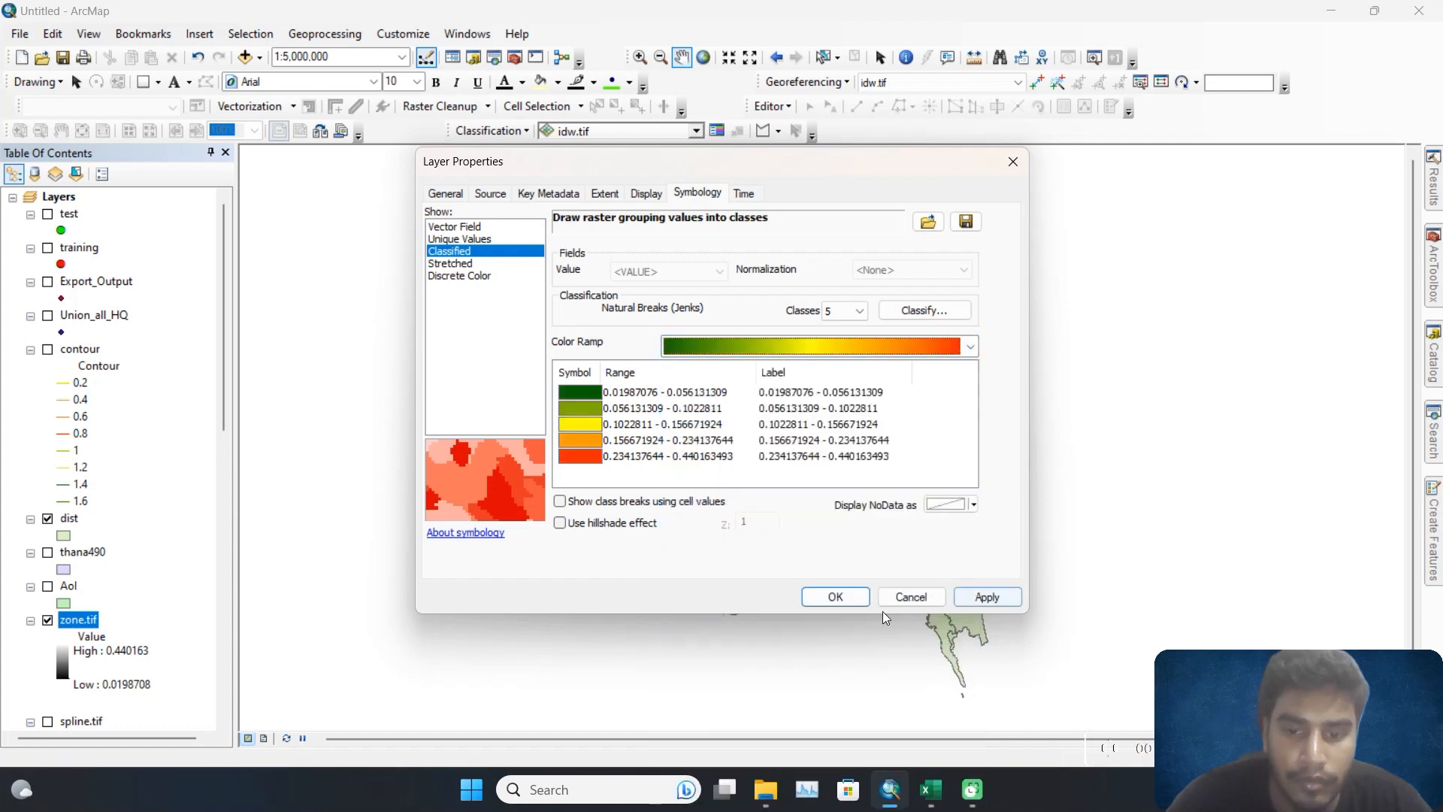
{"action": "left_click", "coordinate": [837, 596]}
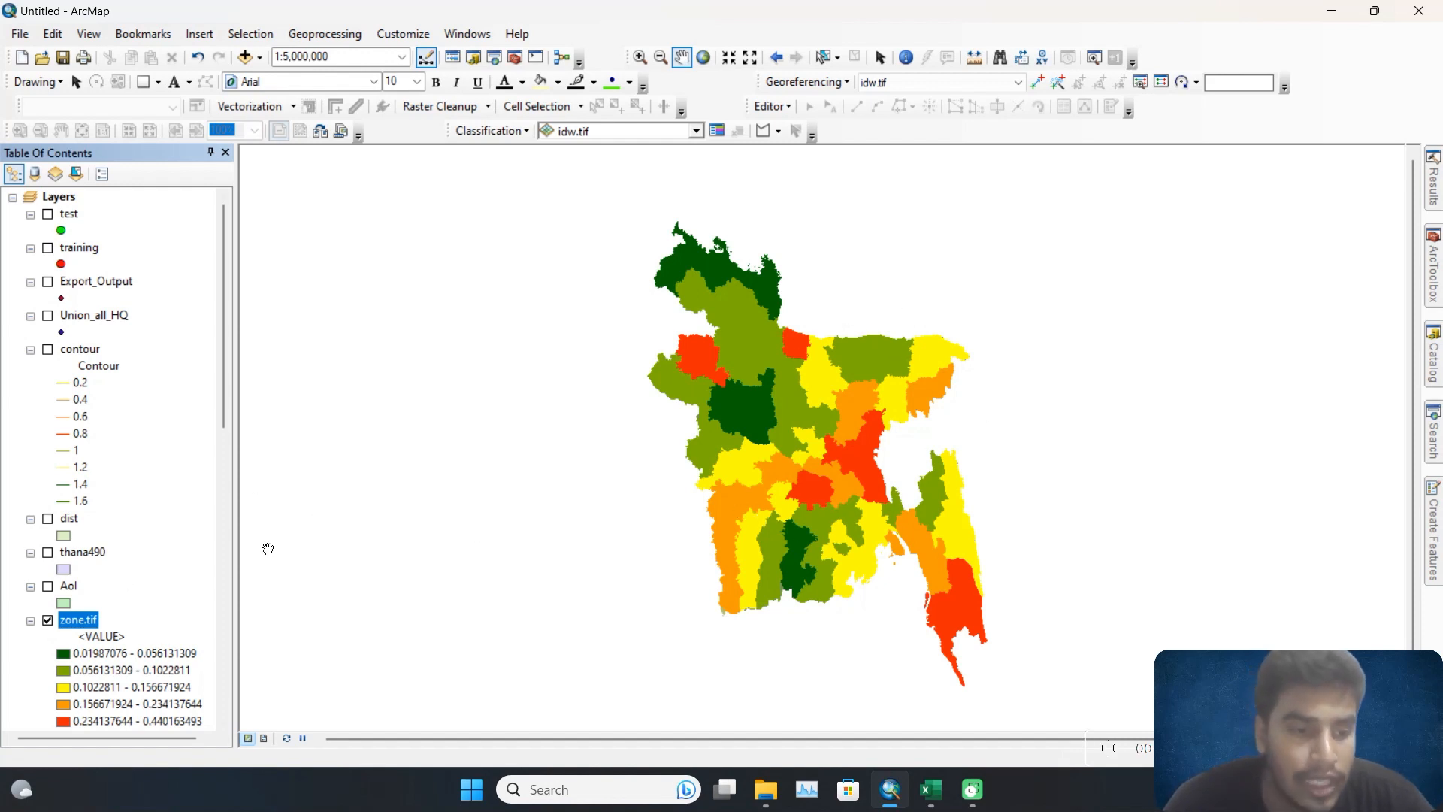
{"action": "scroll", "coordinate": [135, 569], "scroll_direction": "down", "scroll_amount": 2}
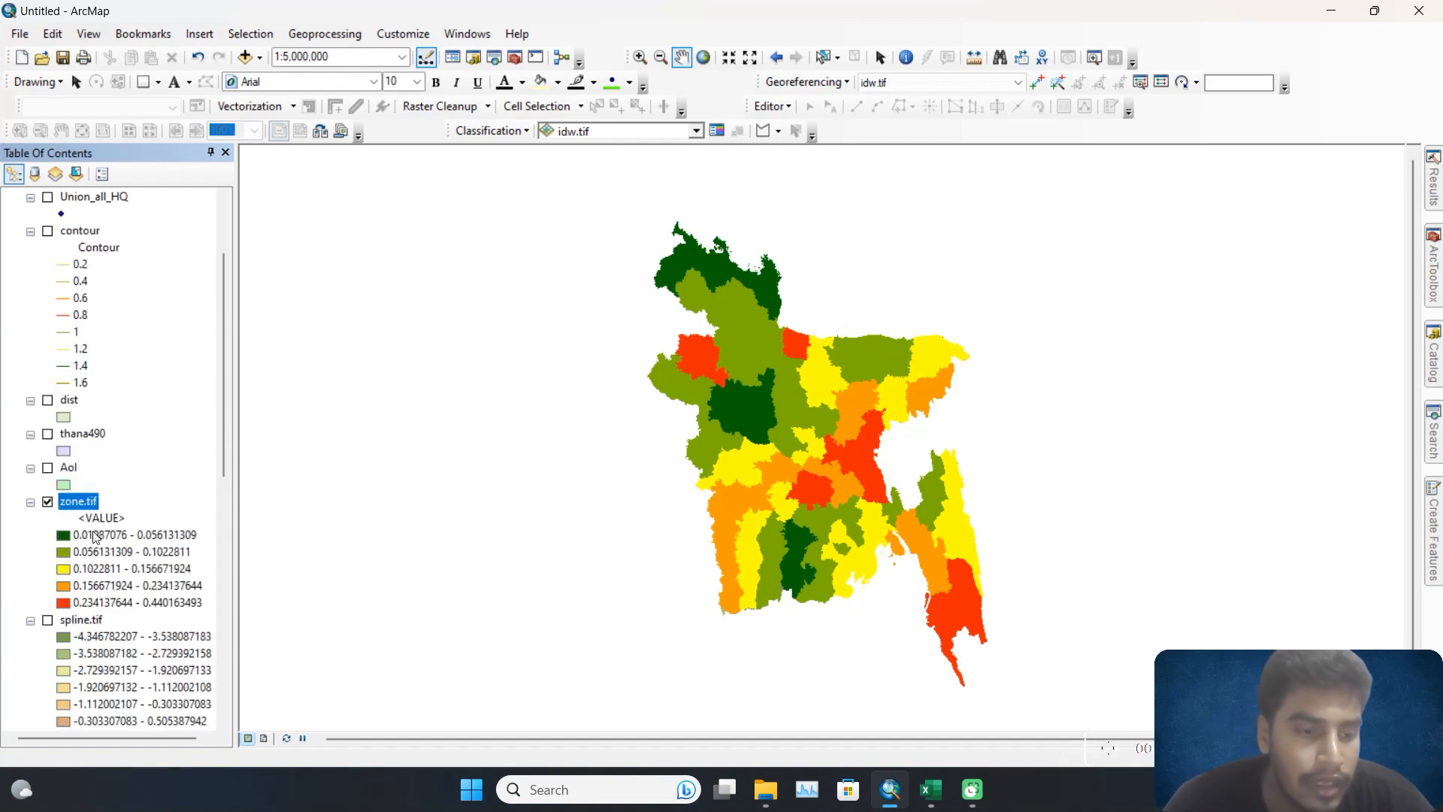